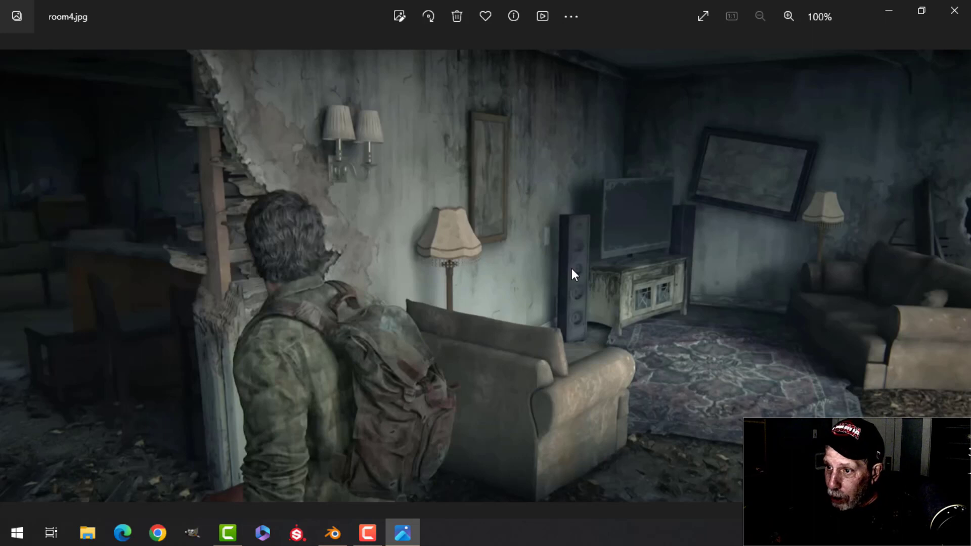
Step: Examine the double wall lamp and its surroundings in the room4.jpg reference photo
{"action": "scroll", "coordinate": [356, 201], "scroll_direction": "up", "scroll_amount": 1}
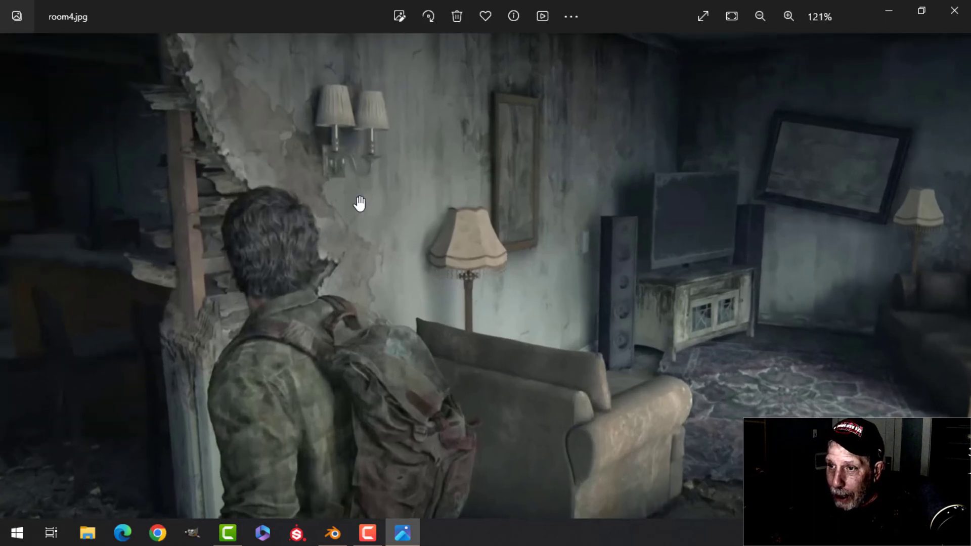
{"action": "scroll", "coordinate": [379, 187], "scroll_direction": "up", "scroll_amount": 2}
{"action": "left_click_drag", "start_coordinate": [336, 141], "coordinate": [366, 195]}
{"action": "scroll", "coordinate": [365, 195], "scroll_direction": "up", "scroll_amount": 1}
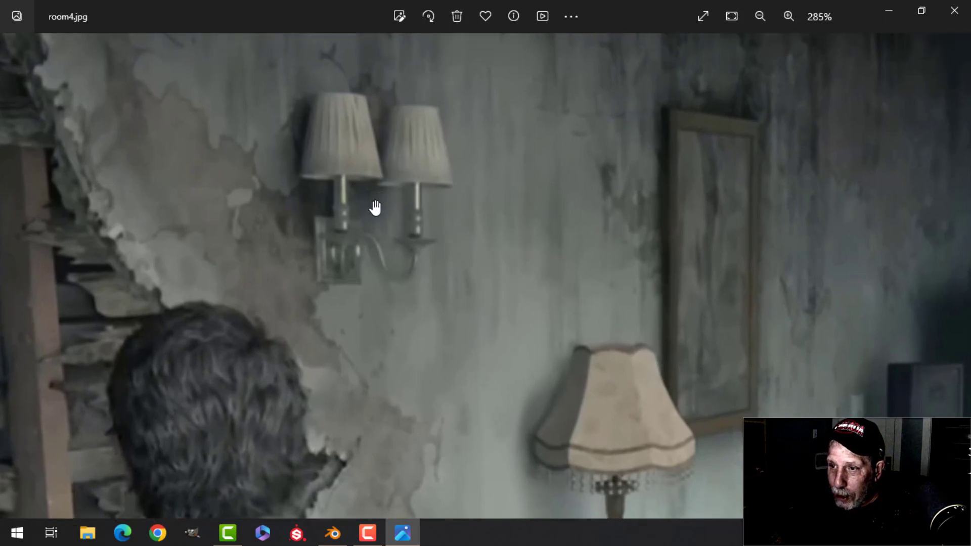
{"action": "scroll", "coordinate": [375, 205], "scroll_direction": "up", "scroll_amount": 1}
{"action": "scroll", "coordinate": [356, 289], "scroll_direction": "up", "scroll_amount": 1}
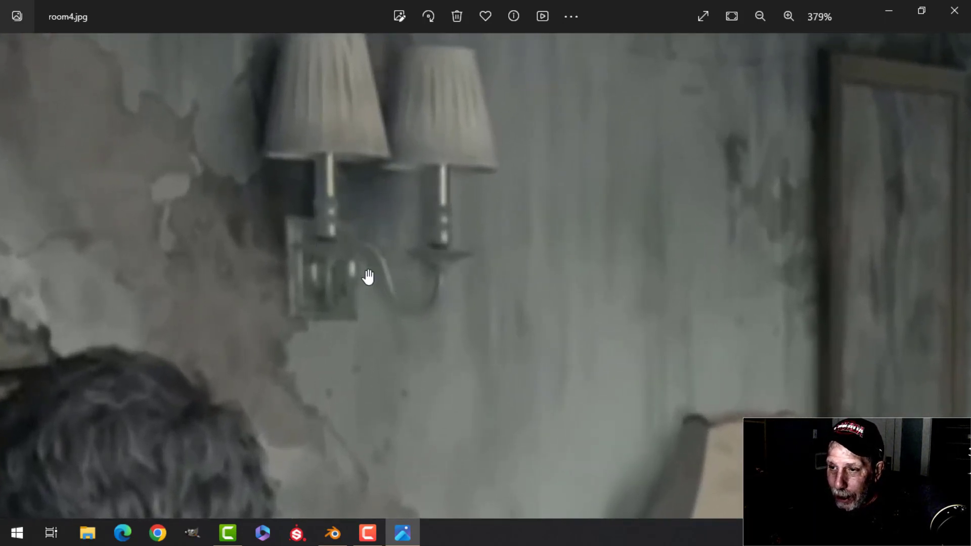
{"action": "scroll", "coordinate": [369, 277], "scroll_direction": "down", "scroll_amount": 3}
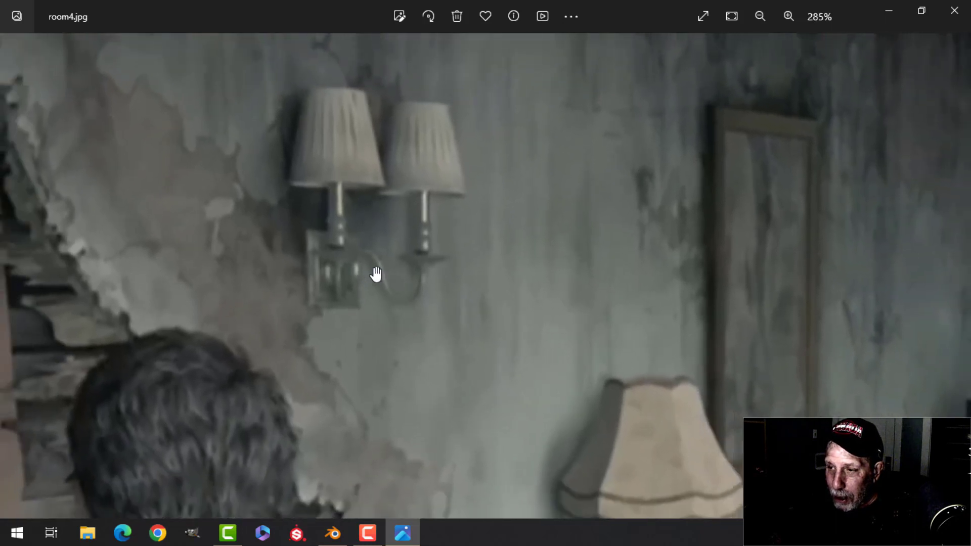
{"action": "scroll", "coordinate": [461, 375], "scroll_direction": "down", "scroll_amount": 2}
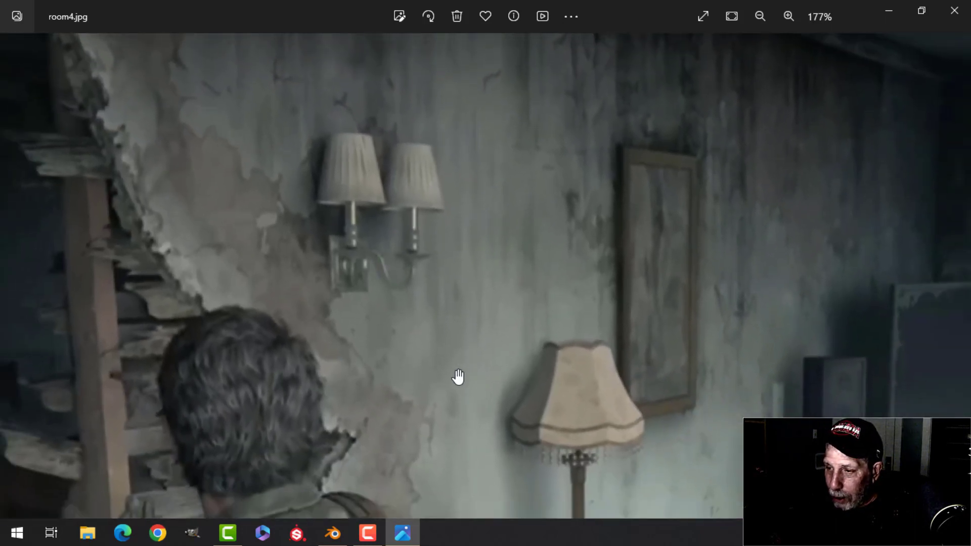
{"action": "left_click_drag", "start_coordinate": [501, 381], "coordinate": [444, 320]}
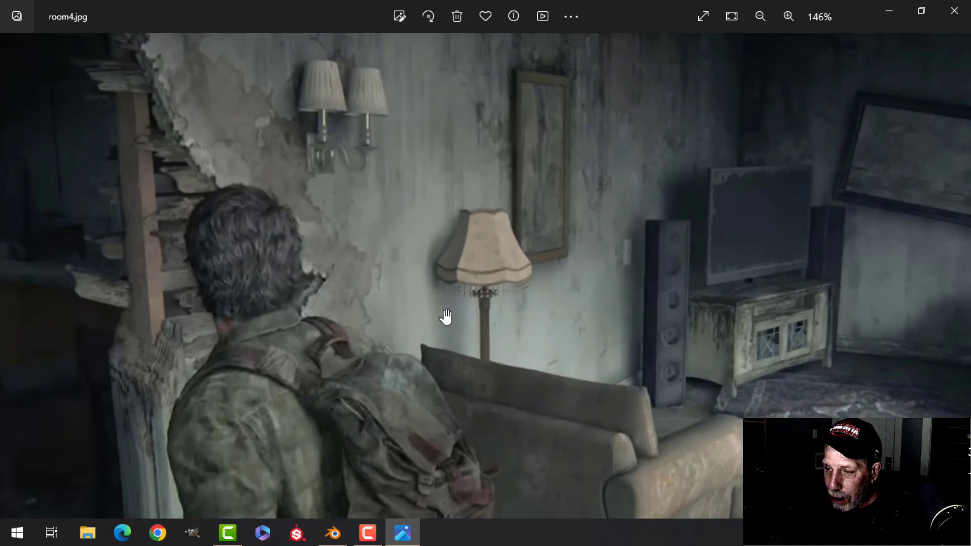
{"action": "scroll", "coordinate": [396, 307], "scroll_direction": "up", "scroll_amount": 3}
{"action": "scroll", "coordinate": [395, 308], "scroll_direction": "down", "scroll_amount": 2}
Step: Switch to Blender and examine the wall lamp reference image, focusing on the backplate and curved arms in front view
{"action": "left_click", "coordinate": [338, 529]}
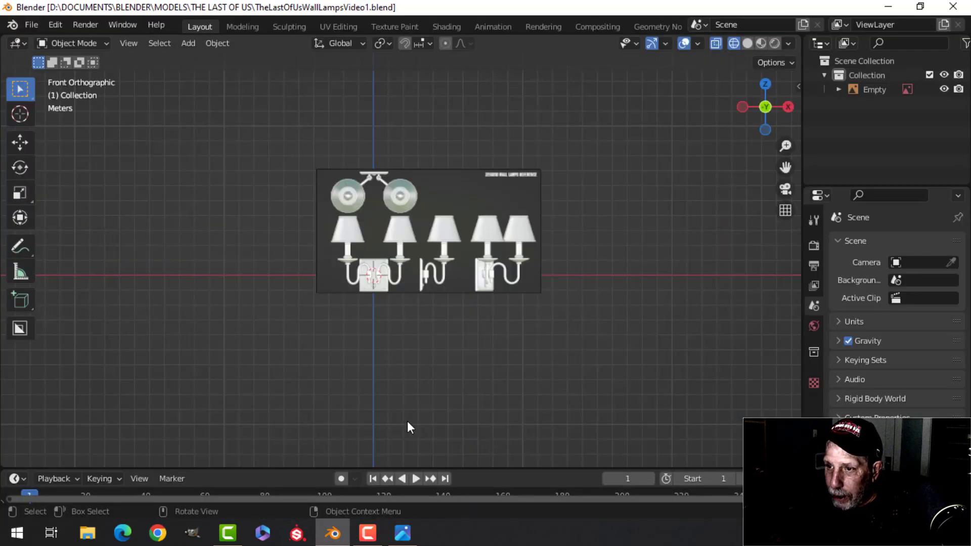
{"action": "scroll", "coordinate": [449, 340], "scroll_direction": "up", "scroll_amount": 4}
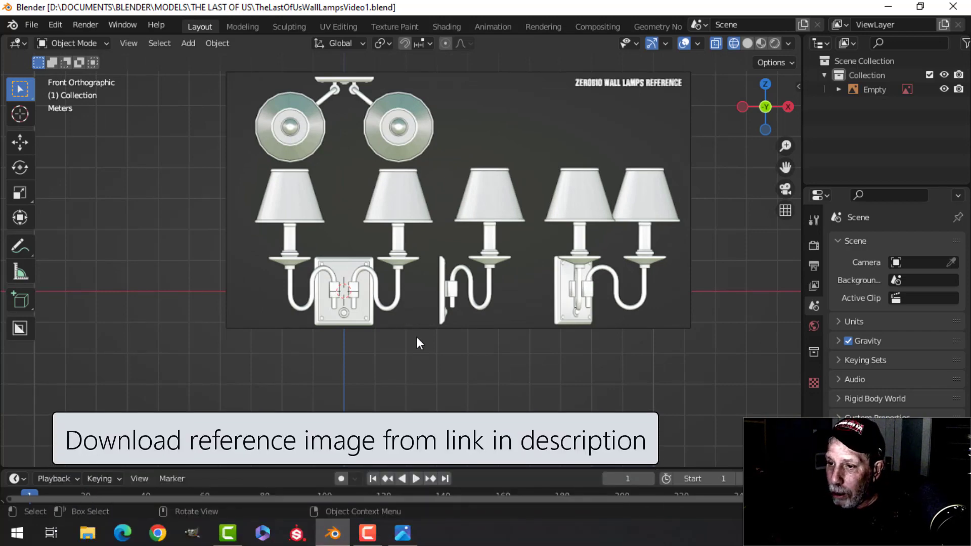
{"action": "scroll", "coordinate": [417, 337], "scroll_direction": "up", "scroll_amount": 3}
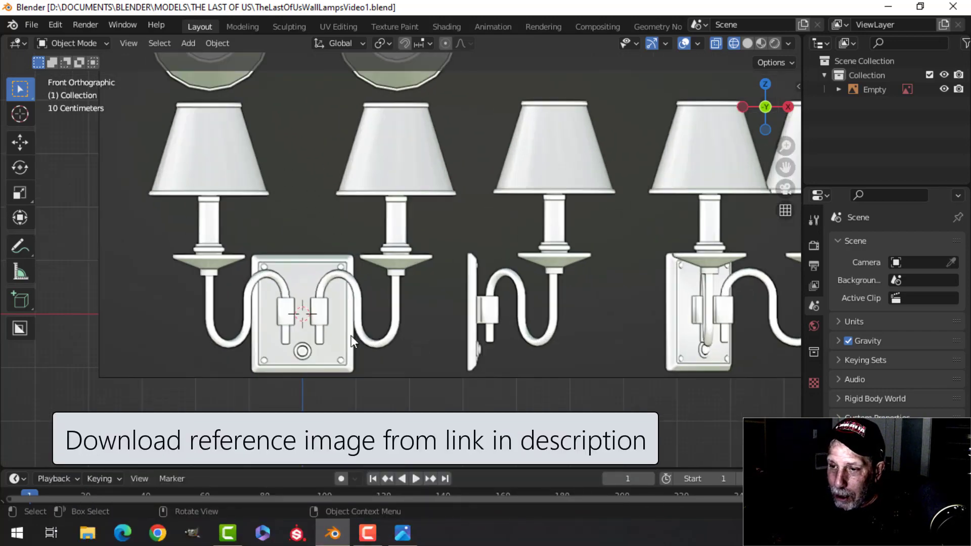
{"action": "scroll", "coordinate": [351, 335], "scroll_direction": "up", "scroll_amount": 1}
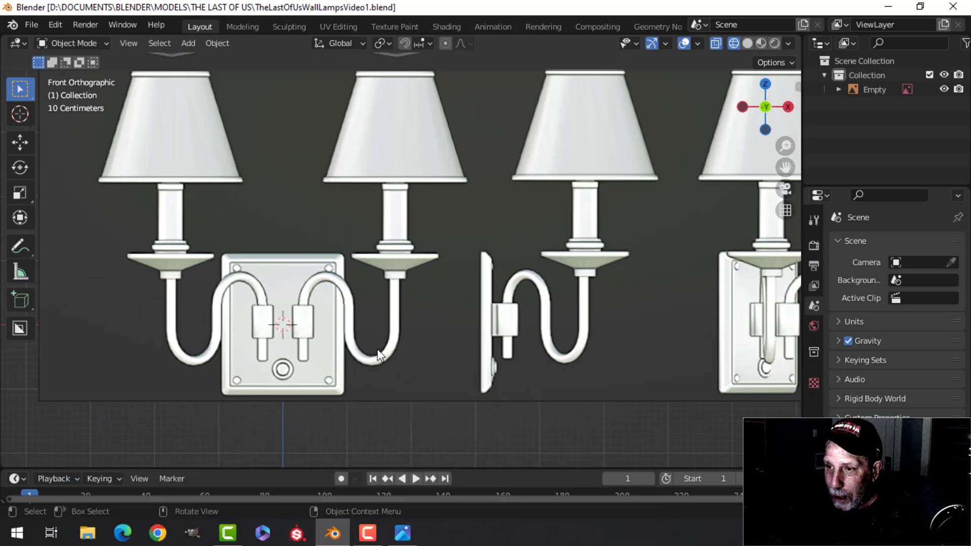
{"action": "scroll", "coordinate": [447, 350], "scroll_direction": "down", "scroll_amount": 3}
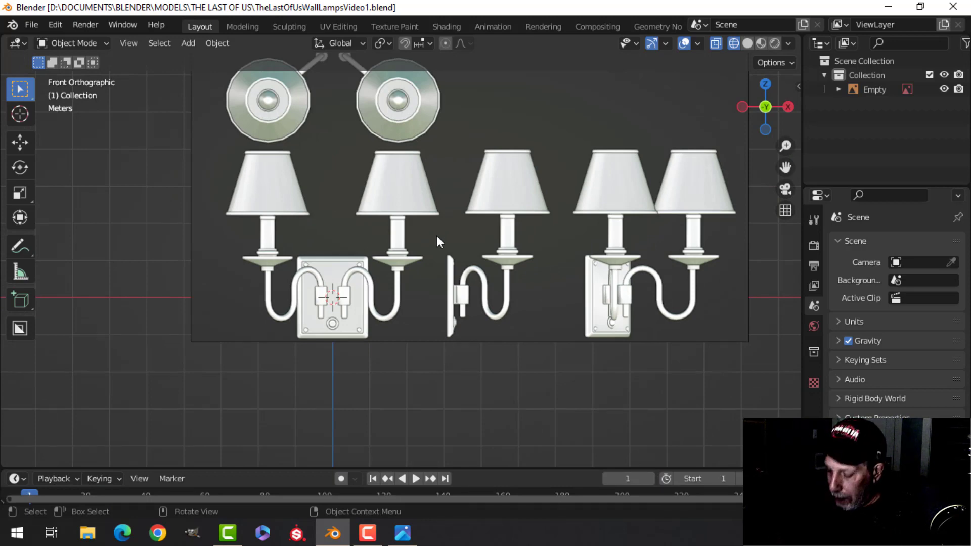
{"action": "key", "text": "KP_3"}
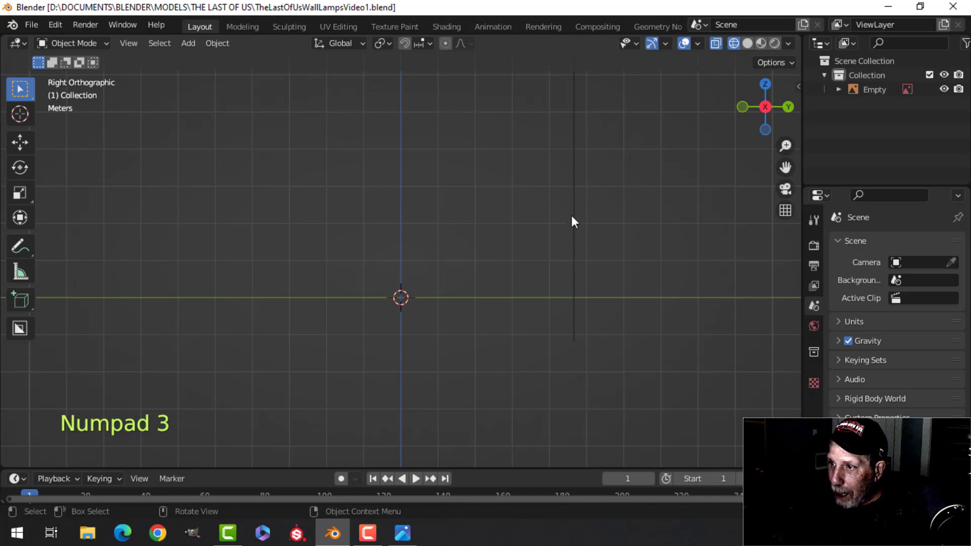
{"action": "key", "text": "KP_1"}
{"action": "scroll", "coordinate": [365, 320], "scroll_direction": "up", "scroll_amount": 4}
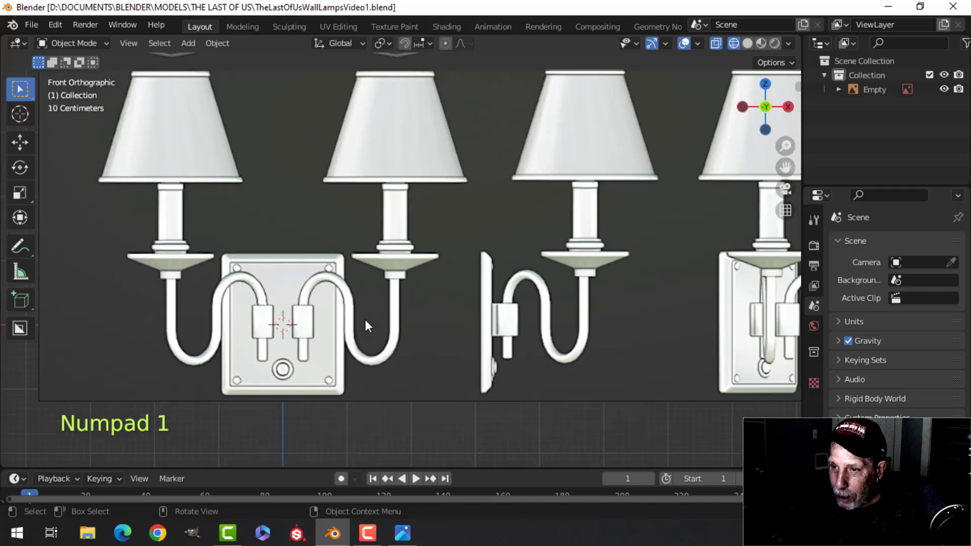
{"action": "scroll", "coordinate": [351, 321], "scroll_direction": "up", "scroll_amount": 1}
{"action": "middle_click_drag", "start_coordinate": [366, 302], "coordinate": [501, 262], "text": "shift"}
{"action": "scroll", "coordinate": [443, 295], "scroll_direction": "up", "scroll_amount": 1}
{"action": "scroll", "coordinate": [443, 294], "scroll_direction": "down", "scroll_amount": 4}
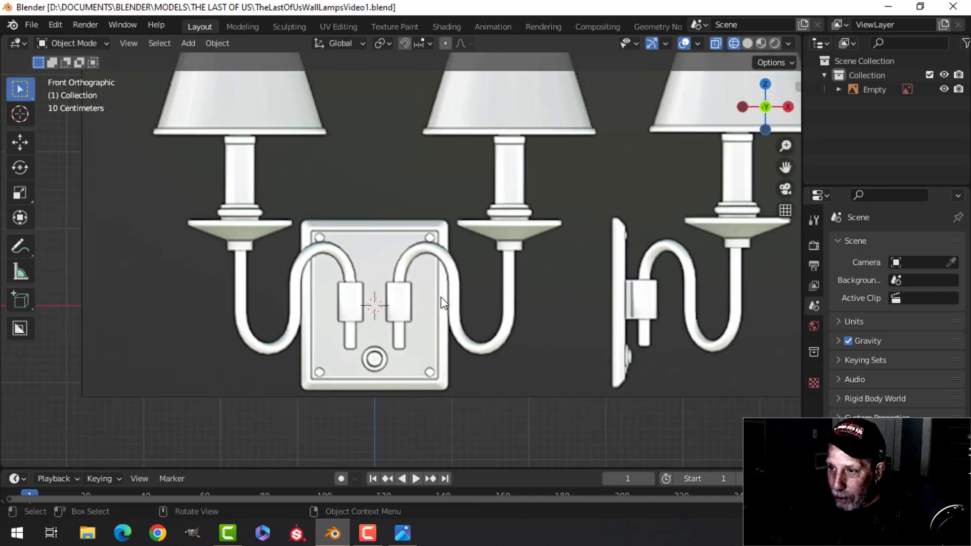
{"action": "scroll", "coordinate": [408, 275], "scroll_direction": "down", "scroll_amount": 1}
{"action": "middle_click_drag", "start_coordinate": [408, 275], "coordinate": [400, 307], "text": "shift"}
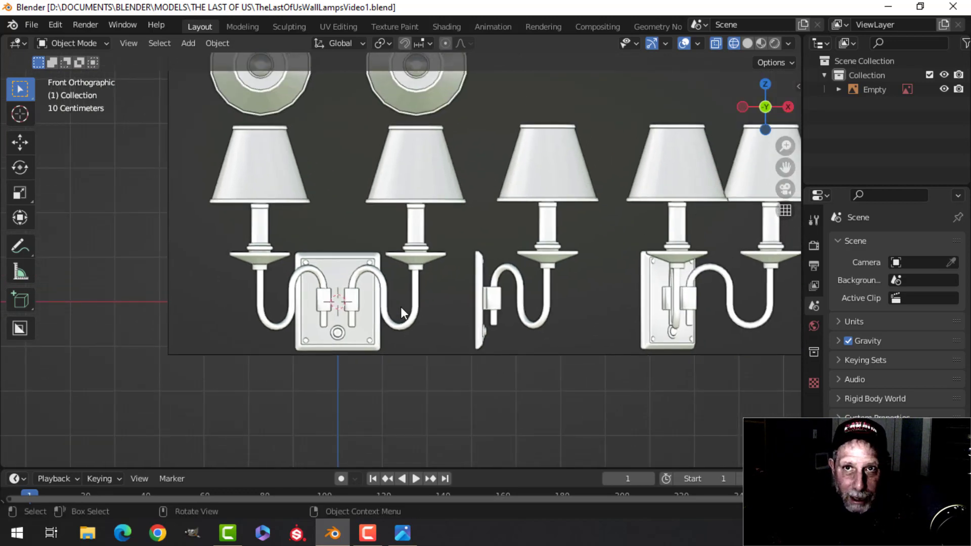
{"action": "scroll", "coordinate": [400, 307], "scroll_direction": "up", "scroll_amount": 3}
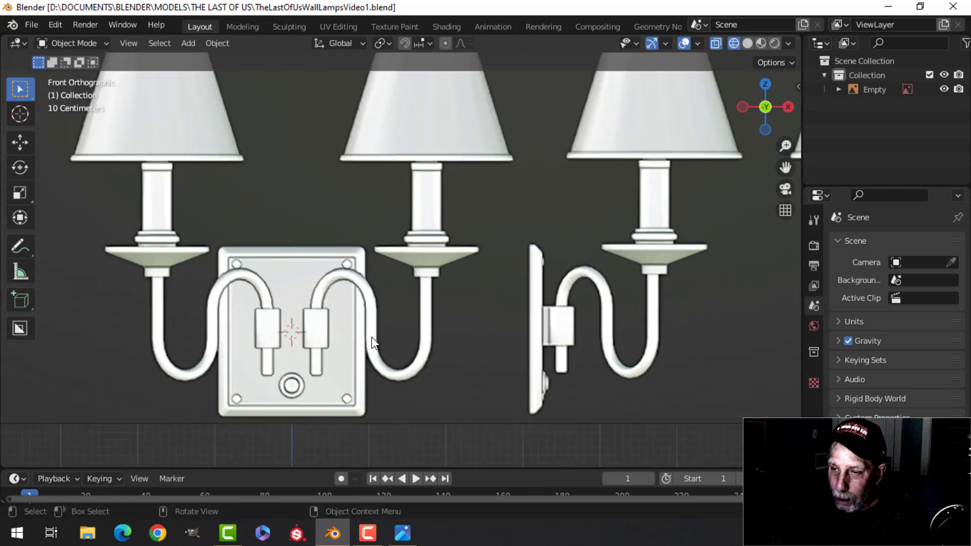
{"action": "middle_click_drag", "start_coordinate": [400, 306], "coordinate": [441, 303], "text": "shift"}
{"action": "scroll", "coordinate": [441, 303], "scroll_direction": "down", "scroll_amount": 1}
{"action": "scroll", "coordinate": [442, 303], "scroll_direction": "up", "scroll_amount": 1}
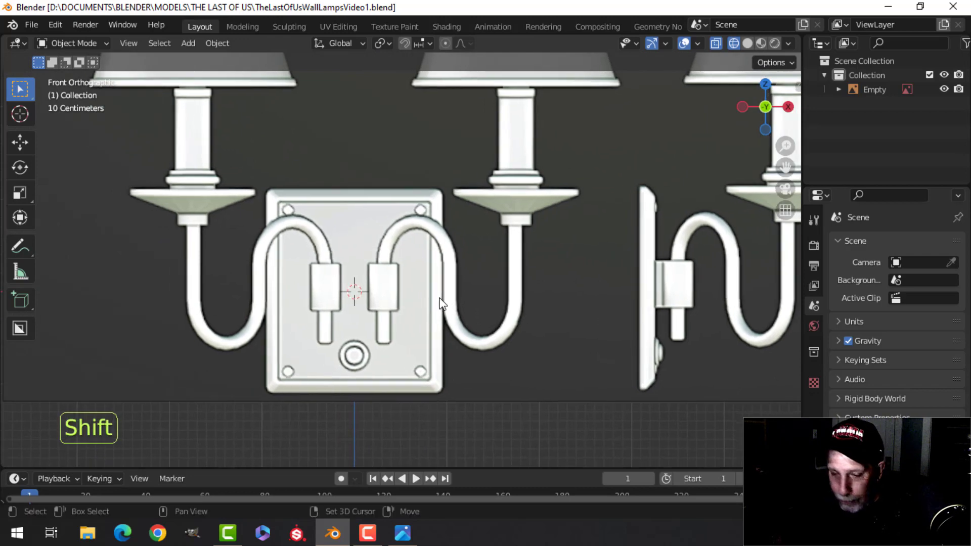
Step: Add a mesh plane at the backplate's centre and scale it in Edit Mode to the width inside the plate's beveled border
{"action": "scroll", "coordinate": [441, 303], "scroll_direction": "up", "scroll_amount": 1}
{"action": "key", "text": "shift+a"}
{"action": "mouse_move", "coordinate": [400, 209]}
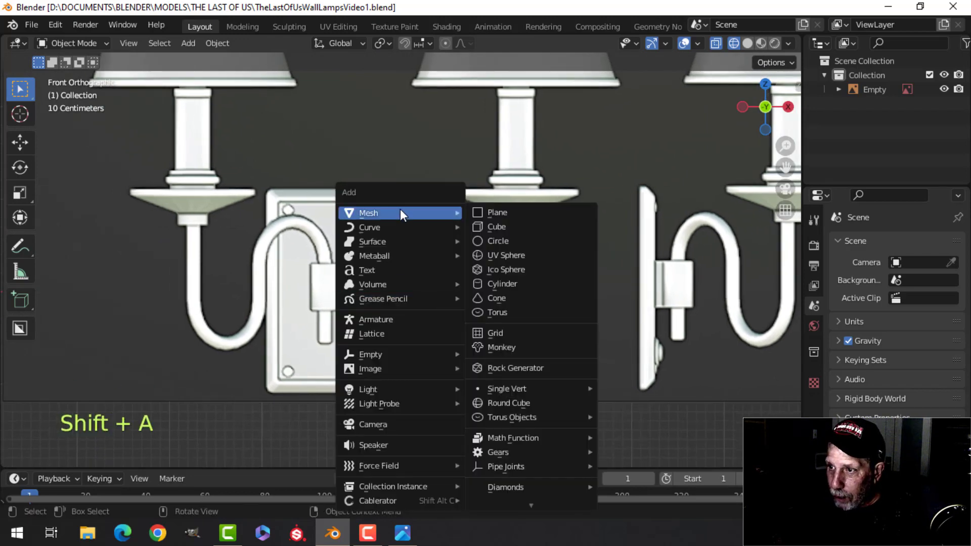
{"action": "left_click", "coordinate": [493, 208]}
{"action": "key", "text": "Tab"}
{"action": "scroll", "coordinate": [431, 261], "scroll_direction": "up", "scroll_amount": 2}
{"action": "key", "text": "s"}
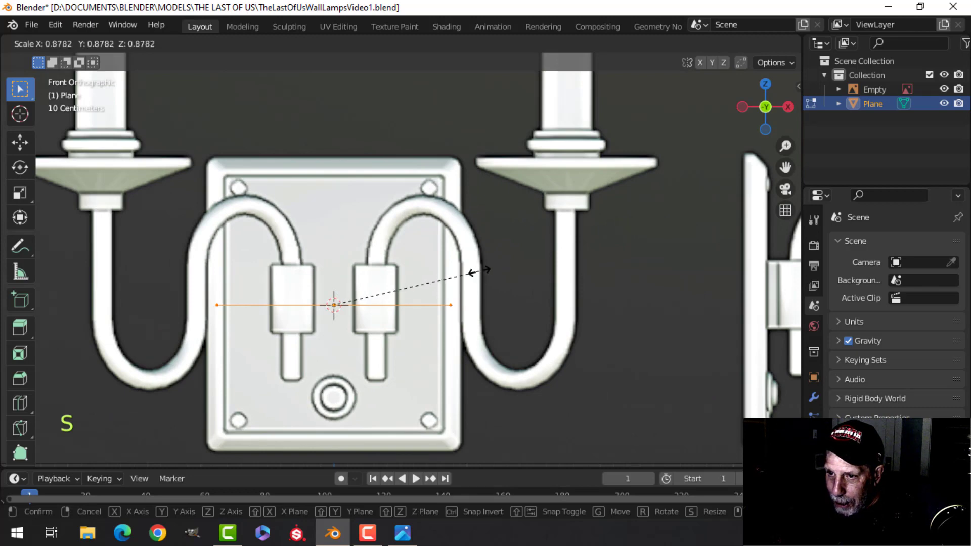
{"action": "left_click", "coordinate": [482, 271]}
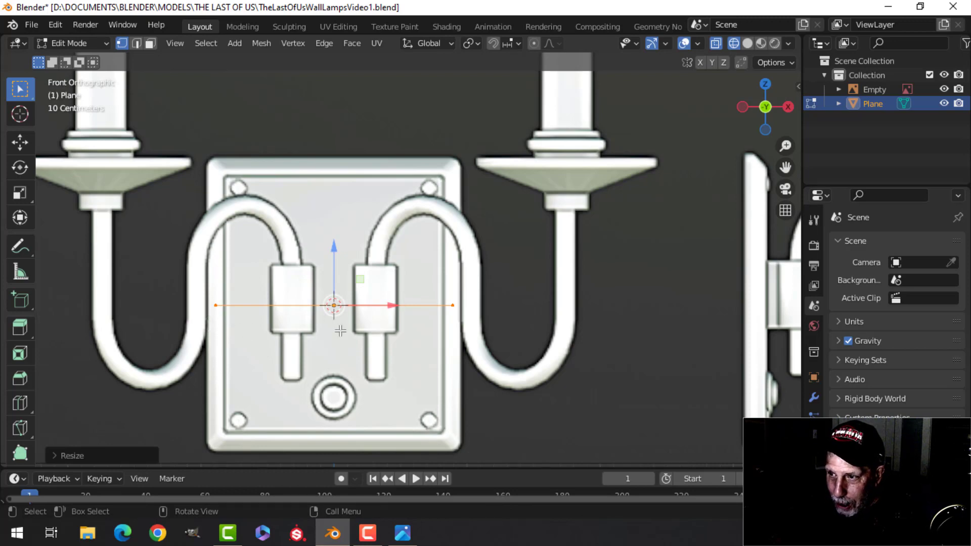
Step: Rotate the plane 90 degrees about X and stretch it along Z to match the backplate's height inside the bevel
{"action": "key", "text": "r"}
{"action": "key", "text": "x"}
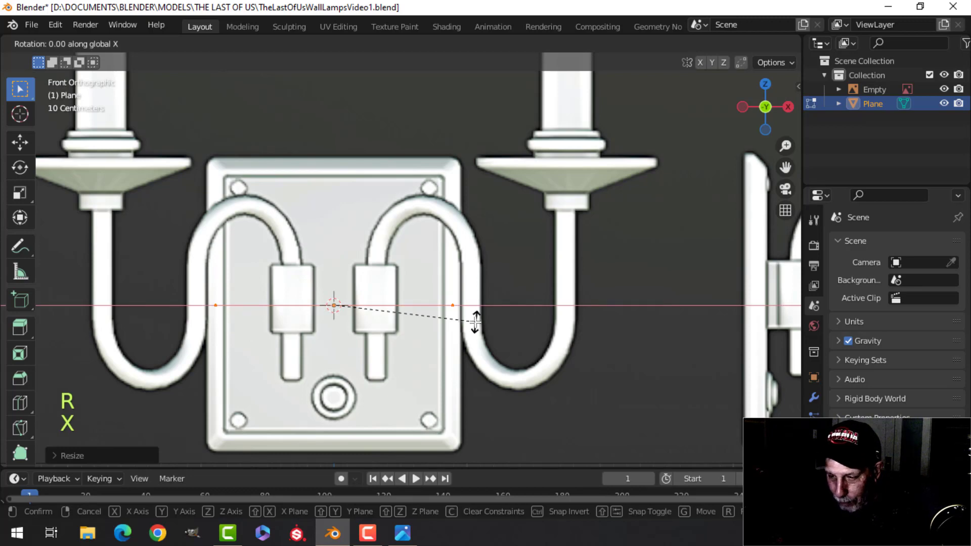
{"action": "key", "text": "9"}
{"action": "key", "text": "0"}
{"action": "left_click", "coordinate": [348, 279]}
{"action": "key", "text": "s"}
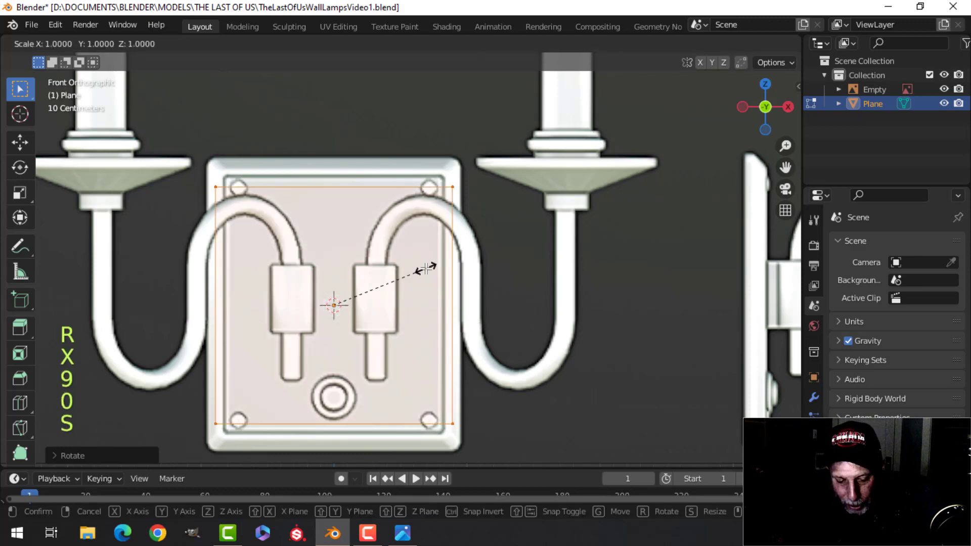
{"action": "key", "text": "z"}
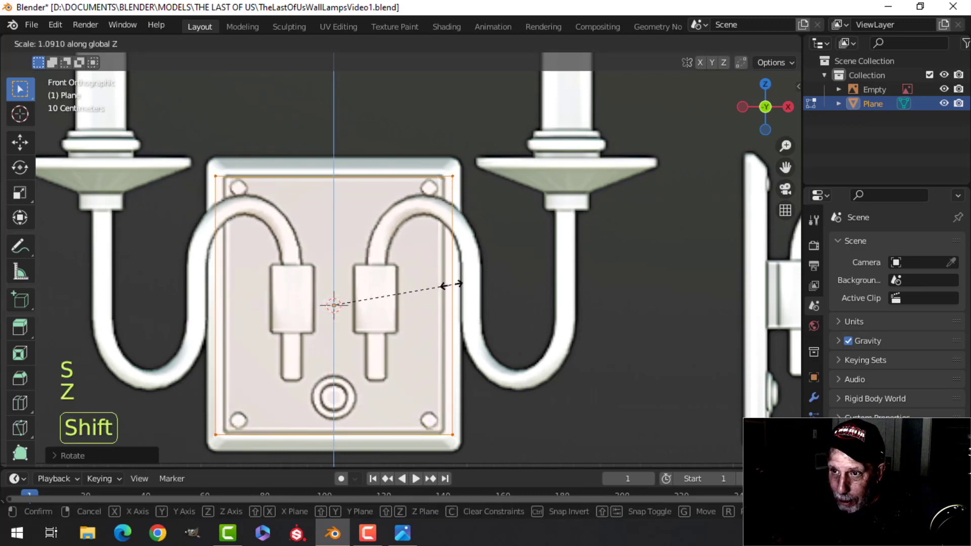
{"action": "left_click", "coordinate": [509, 289]}
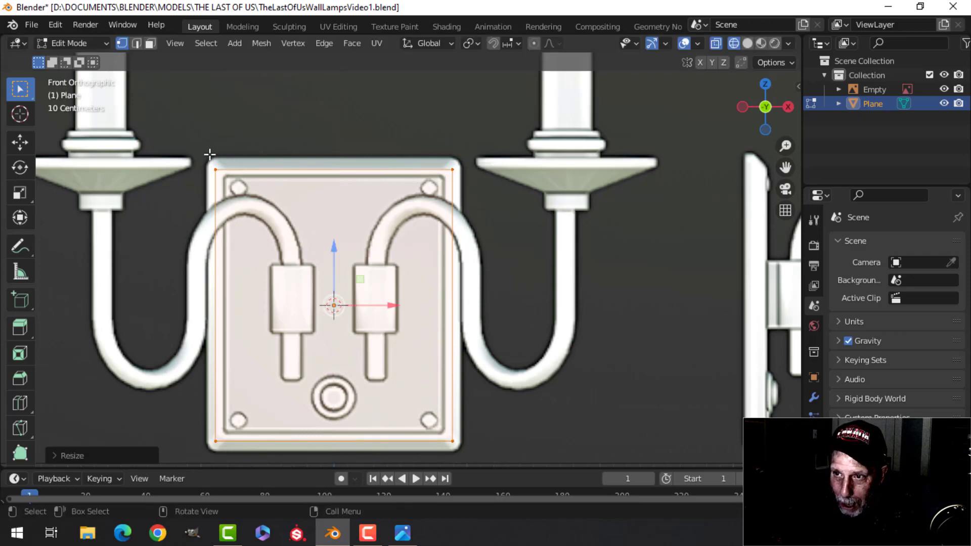
Step: Extrude the plane in side view and move the new face a short distance along negative Y
{"action": "key", "text": "KP_3"}
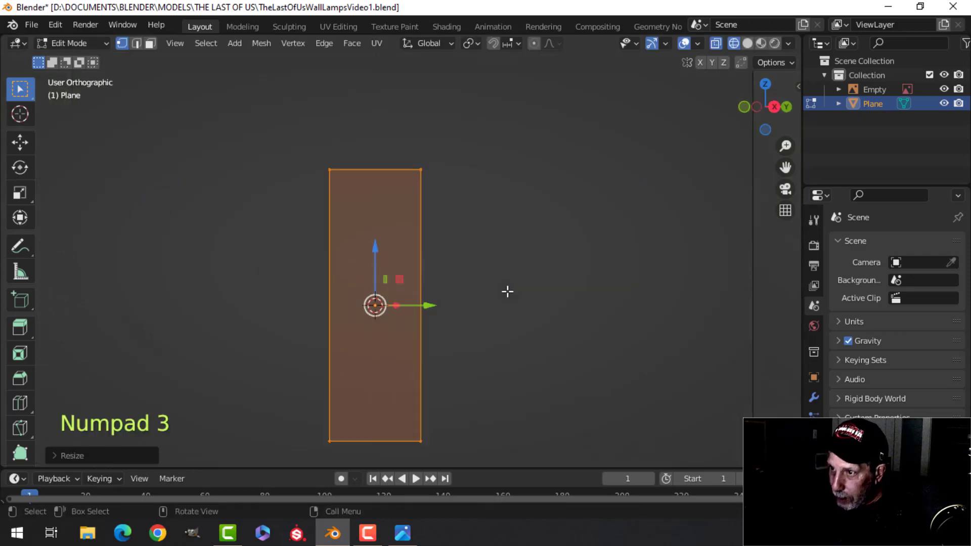
{"action": "key", "text": "e"}
{"action": "right_click", "coordinate": [509, 291]}
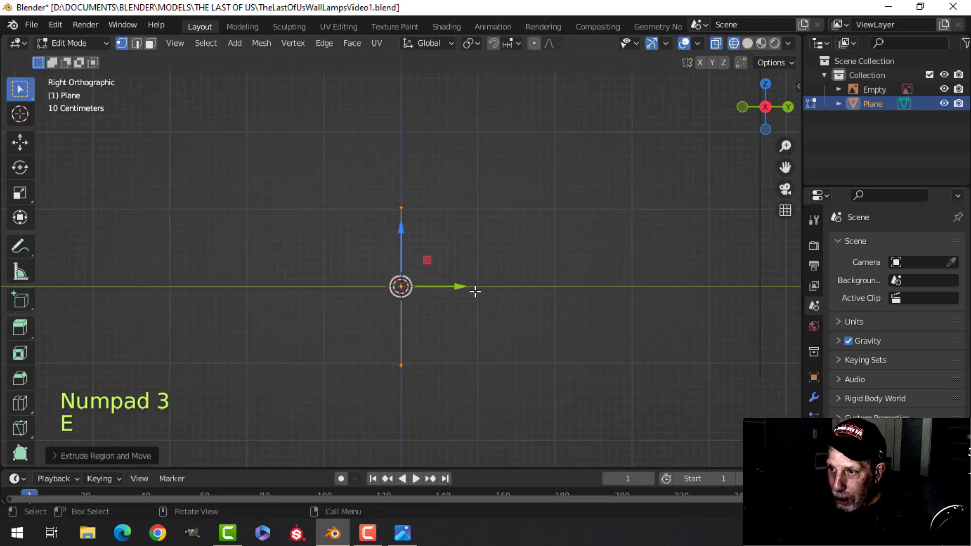
{"action": "left_click_drag", "start_coordinate": [462, 290], "coordinate": [454, 294]}
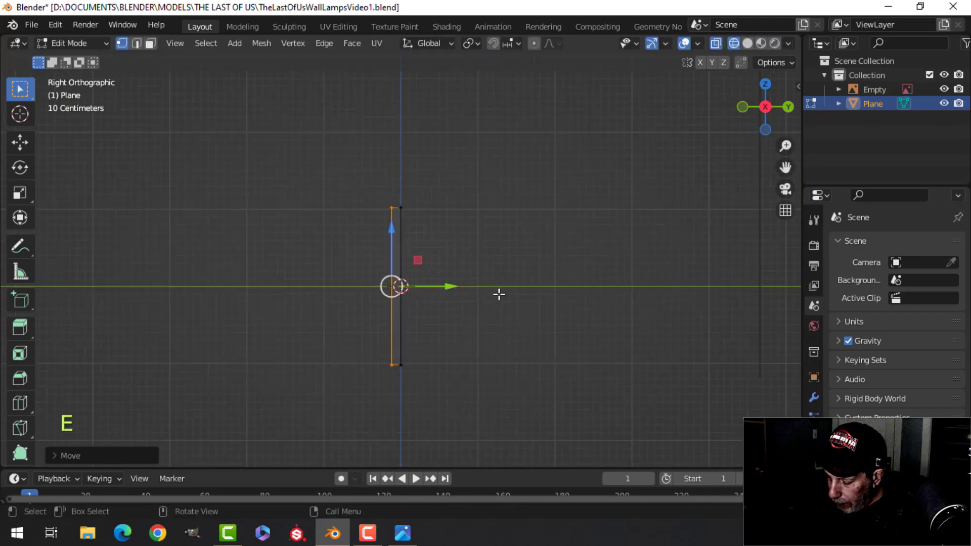
Step: Scale the extruded face up in front view to match the reference backplate's outer edge
{"action": "key", "text": "KP_1"}
{"action": "scroll", "coordinate": [515, 249], "scroll_direction": "up", "scroll_amount": 1}
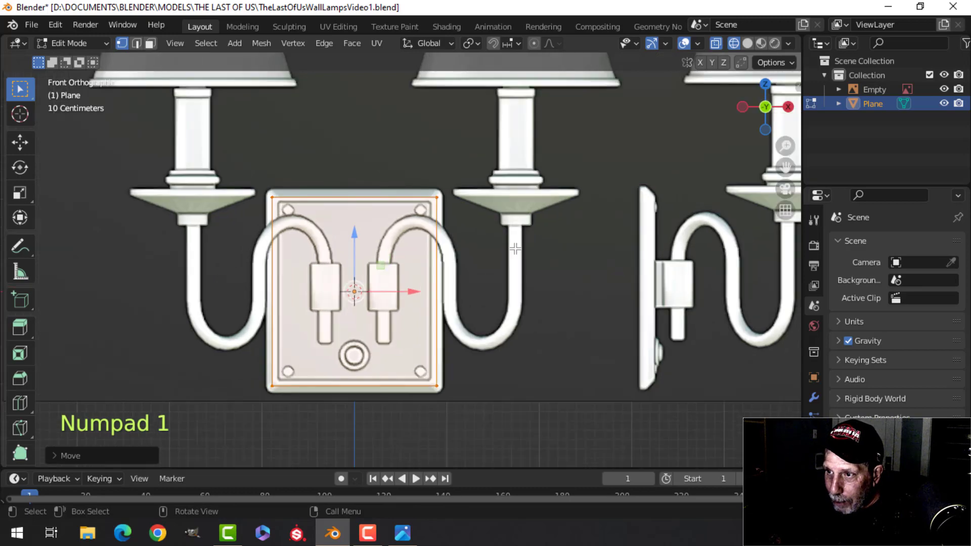
{"action": "key", "text": "s"}
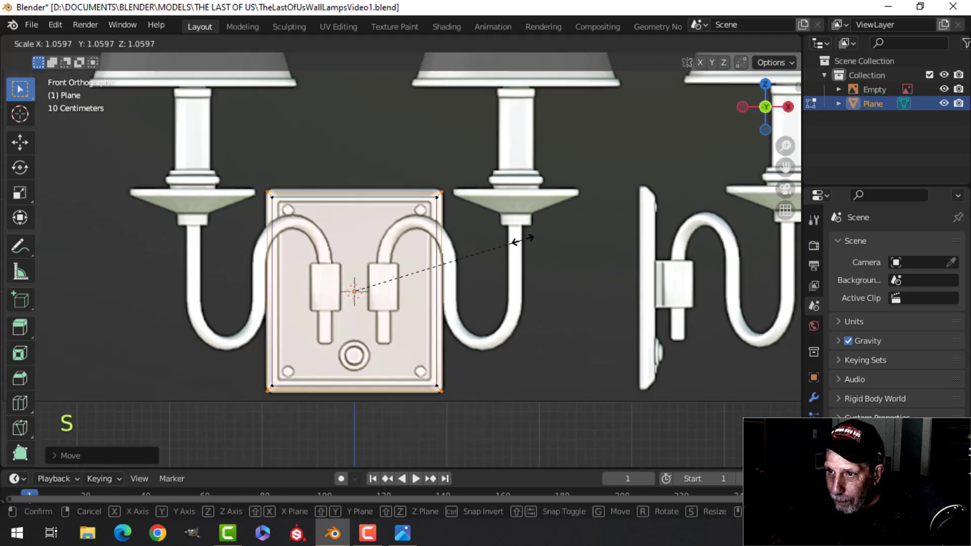
{"action": "left_click", "coordinate": [517, 240]}
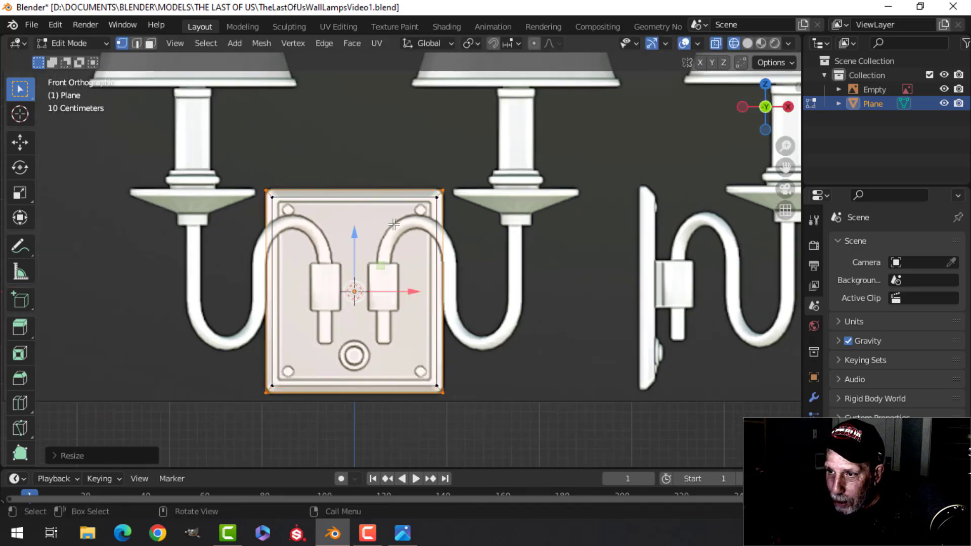
Step: Switch to solid shading and move the enlarged face about 0.25 m along Y to the other side of the original plane
{"action": "key", "text": "z"}
{"action": "left_click", "coordinate": [501, 228]}
{"action": "mouse_move", "coordinate": [501, 228]}
{"action": "middle_mouse_down"}
{"action": "mouse_move", "coordinate": [565, 277]}
{"action": "mouse_move", "coordinate": [414, 271]}
{"action": "middle_mouse_up"}
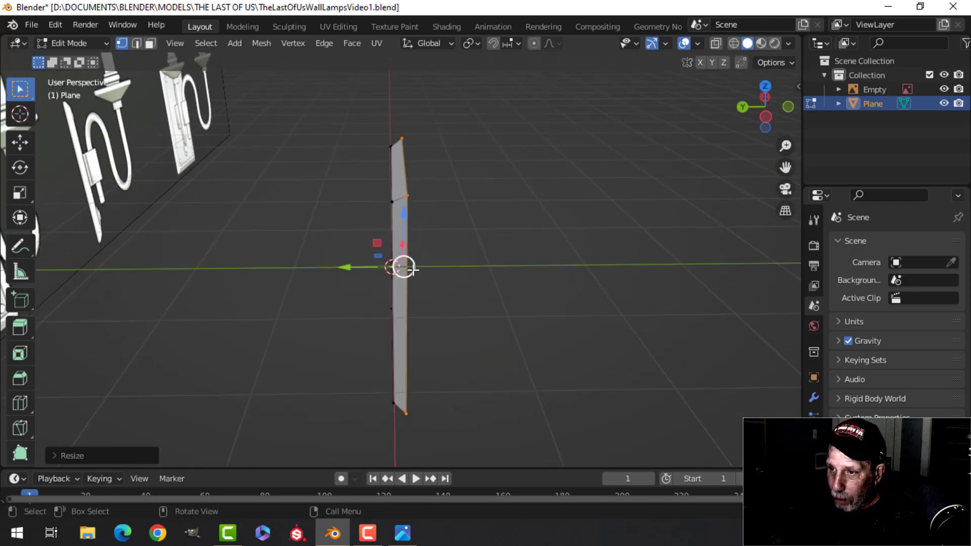
{"action": "key", "text": "g"}
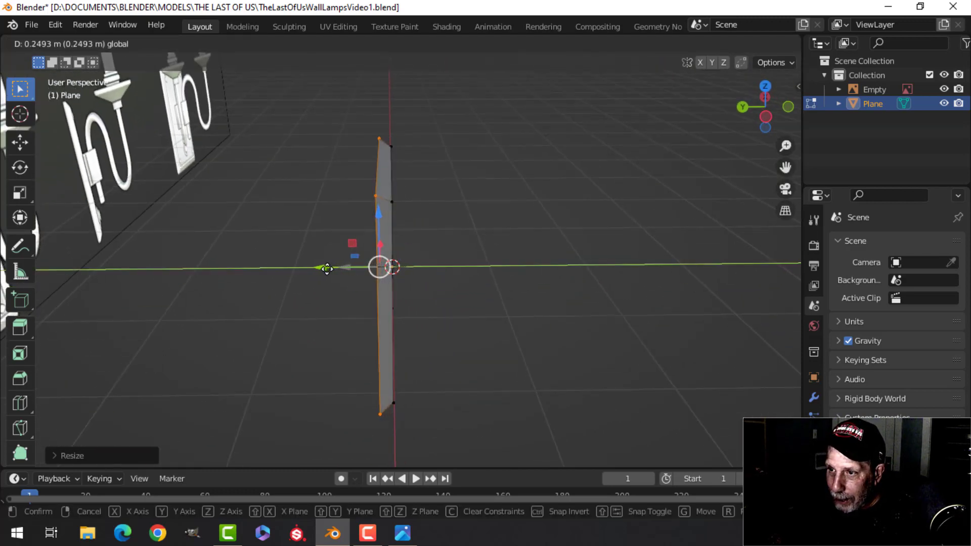
{"action": "left_click_drag", "start_coordinate": [326, 269], "coordinate": [326, 270]}
Step: Extrude the enlarged face slightly further along Y to form the plate's straight rim, and activate the Move tool
{"action": "mouse_move", "coordinate": [436, 263]}
{"action": "middle_mouse_down"}
{"action": "mouse_move", "coordinate": [378, 259]}
{"action": "mouse_move", "coordinate": [466, 258]}
{"action": "mouse_move", "coordinate": [444, 260]}
{"action": "middle_mouse_up"}
{"action": "key", "text": "e"}
{"action": "left_click_drag", "start_coordinate": [334, 268], "coordinate": [315, 268]}
{"action": "left_click", "coordinate": [13, 139]}
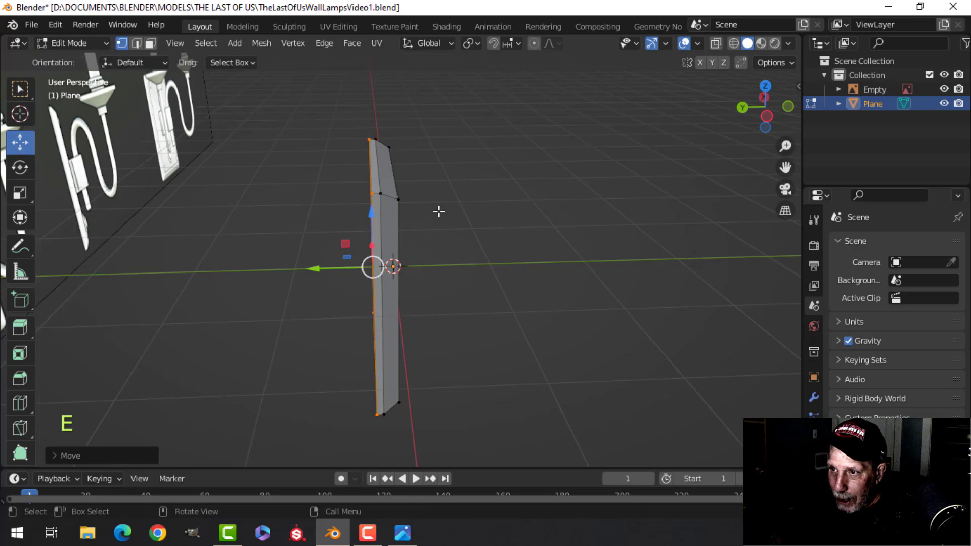
Step: Delete the selected rear face of the plate
{"action": "key", "text": "x"}
{"action": "left_click", "coordinate": [403, 225]}
{"action": "middle_click_drag", "start_coordinate": [403, 226], "coordinate": [420, 305]}
Step: Bevel the plate's four corner edges across slope and rim with 2 segments and a width of about 0.056 m
{"action": "key", "text": "KP_1"}
{"action": "key", "text": "2"}
{"action": "scroll", "coordinate": [386, 260], "scroll_direction": "up", "scroll_amount": 2}
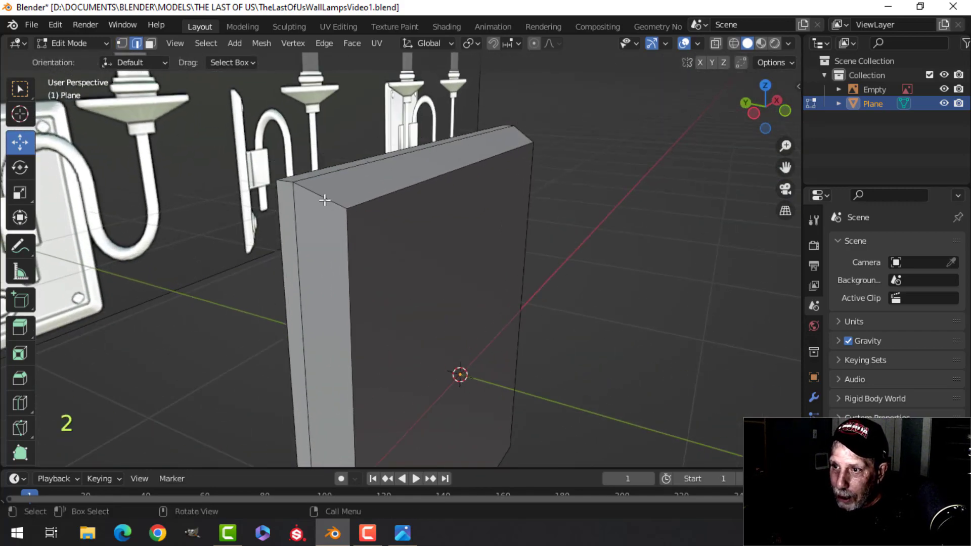
{"action": "left_click", "coordinate": [325, 196], "text": "alt+shift"}
{"action": "middle_click_drag", "start_coordinate": [325, 197], "coordinate": [351, 230]}
{"action": "left_click", "coordinate": [477, 171], "text": "alt+shift"}
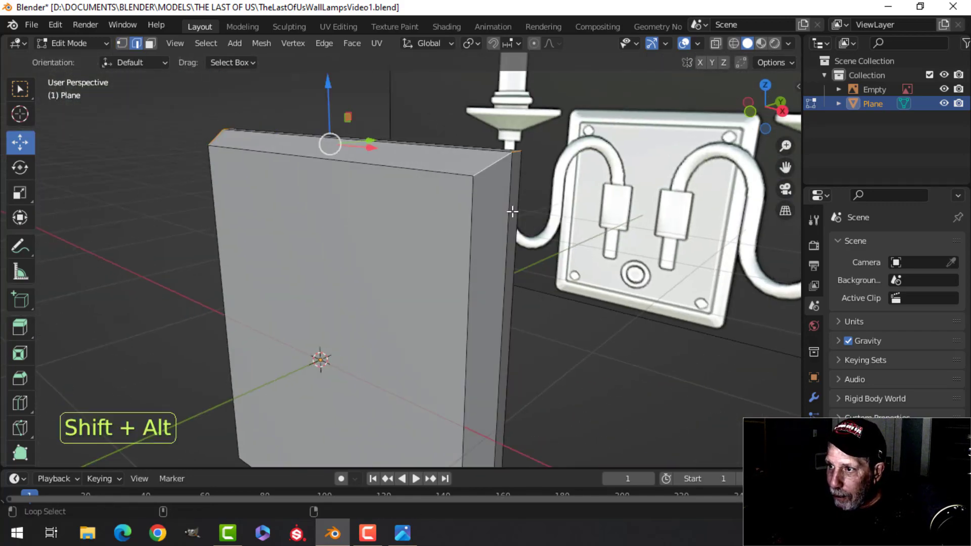
{"action": "scroll", "coordinate": [512, 210], "scroll_direction": "down", "scroll_amount": 3}
{"action": "middle_click_drag", "start_coordinate": [504, 303], "coordinate": [468, 218], "text": "shift"}
{"action": "scroll", "coordinate": [468, 218], "scroll_direction": "up", "scroll_amount": 2}
{"action": "left_click", "coordinate": [393, 291], "text": "alt+shift"}
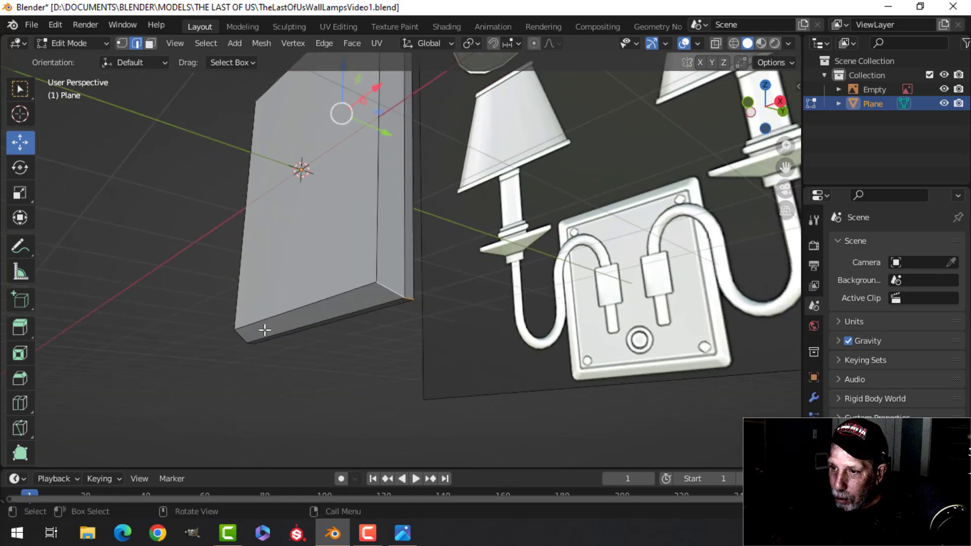
{"action": "middle_click_drag", "start_coordinate": [265, 332], "coordinate": [449, 349]}
{"action": "left_click", "coordinate": [190, 329], "text": "alt+shift"}
{"action": "middle_click_drag", "start_coordinate": [195, 336], "coordinate": [445, 290]}
{"action": "key", "text": "ctrl+b"}
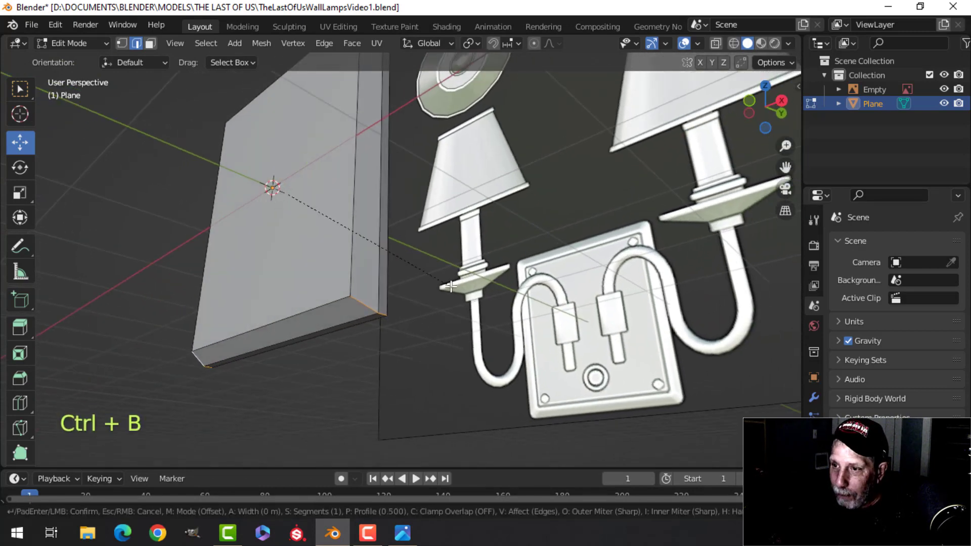
{"action": "scroll", "coordinate": [463, 291], "scroll_direction": "up", "scroll_amount": 1}
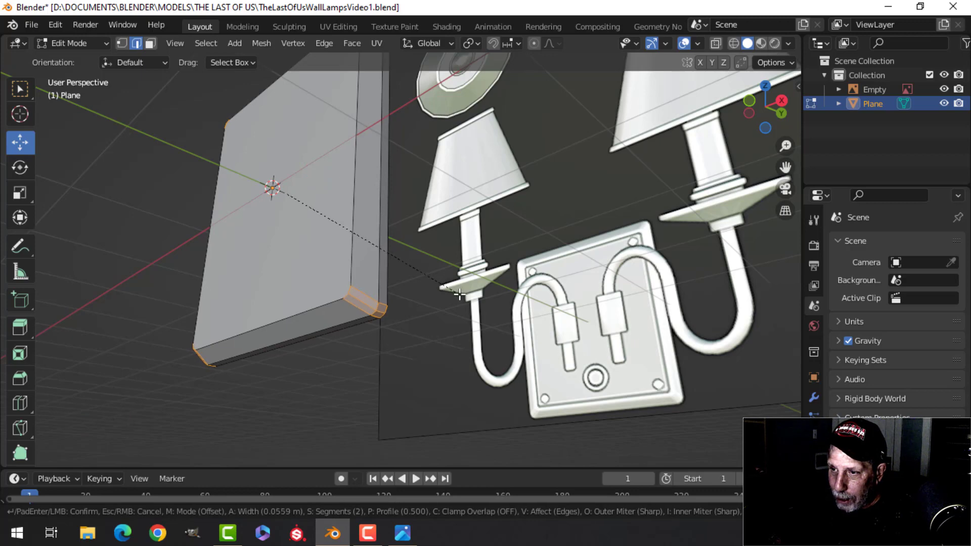
{"action": "left_click", "coordinate": [459, 295]}
{"action": "key", "text": "alt+a"}
Step: Bevel the edge loop around the plate's front face with 2 segments and a width of about 0.032 m
{"action": "middle_click_drag", "start_coordinate": [403, 272], "coordinate": [451, 285], "text": "shift"}
{"action": "left_click", "coordinate": [368, 249], "text": "alt"}
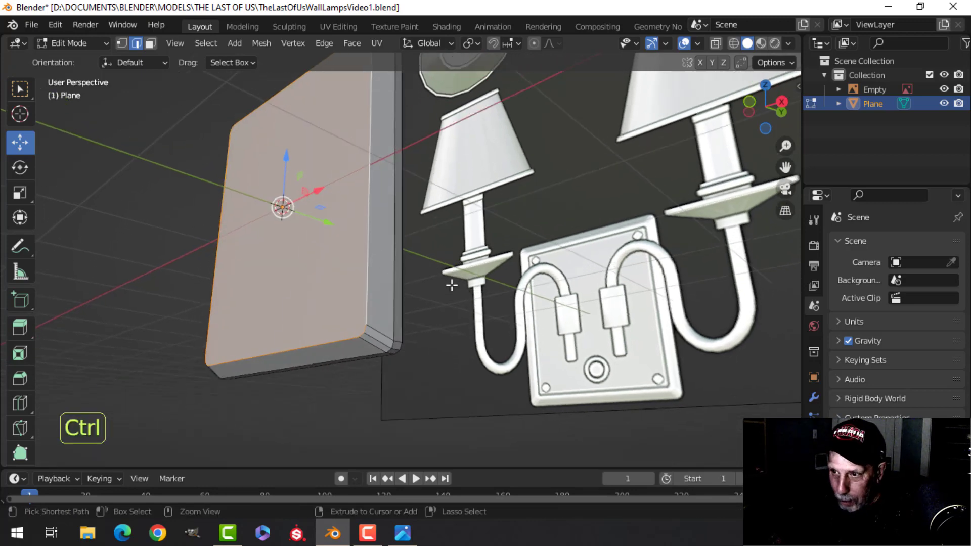
{"action": "key", "text": "ctrl+b"}
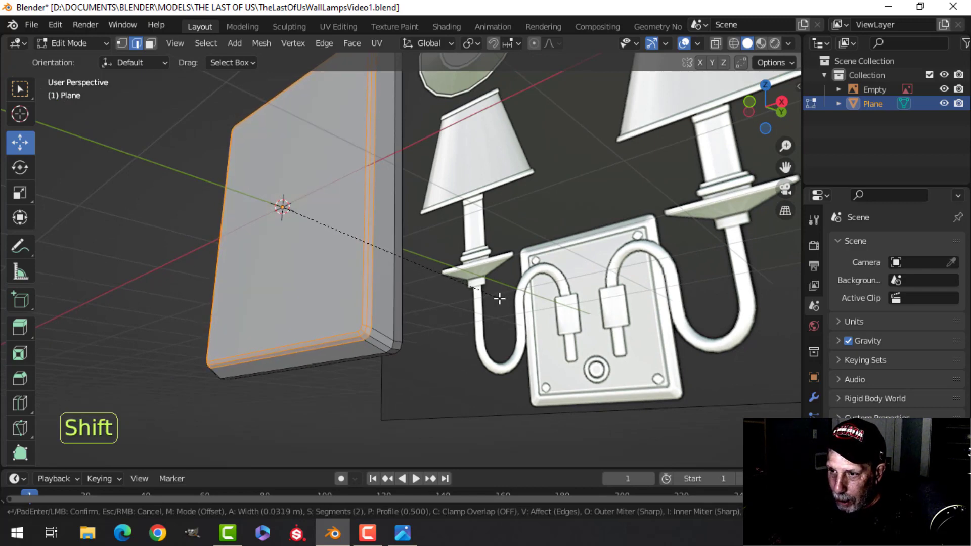
{"action": "left_click", "coordinate": [500, 299]}
{"action": "middle_click_drag", "start_coordinate": [500, 299], "coordinate": [415, 260]}
{"action": "key", "text": "alt+a"}
Step: Bevel the edge loop between the plate's sloped side and its straight rim
{"action": "left_click", "coordinate": [360, 292], "text": "alt+shift"}
{"action": "scroll", "coordinate": [416, 294], "scroll_direction": "up", "scroll_amount": 2}
{"action": "key", "text": "ctrl+b"}
{"action": "left_click", "coordinate": [466, 276]}
{"action": "key", "text": "Tab"}
{"action": "key", "text": "alt+a"}
{"action": "left_click", "coordinate": [336, 211]}
{"action": "scroll", "coordinate": [323, 207], "scroll_direction": "up", "scroll_amount": 5}
{"action": "key", "text": "Tab"}
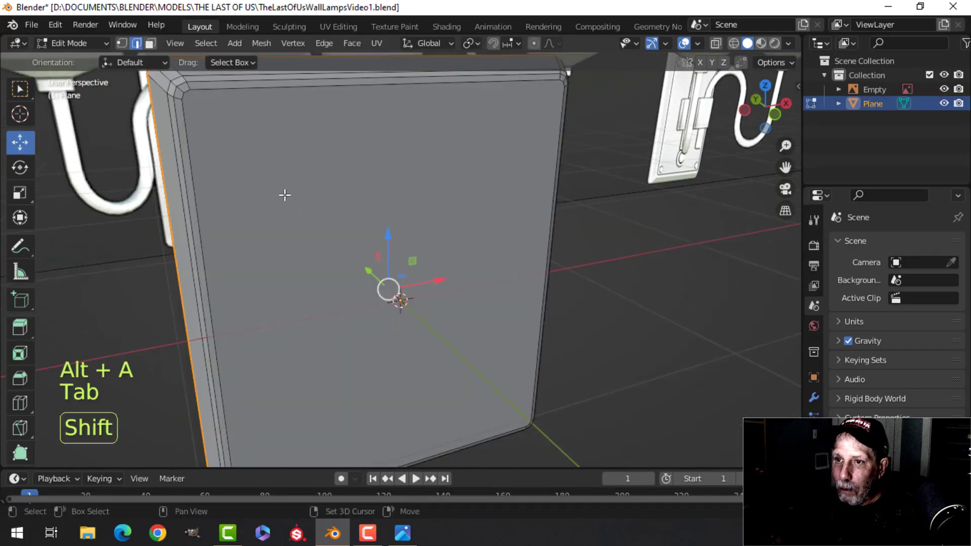
{"action": "middle_click_drag", "start_coordinate": [284, 195], "coordinate": [349, 251], "text": "shift"}
{"action": "scroll", "coordinate": [317, 162], "scroll_direction": "down", "scroll_amount": 3}
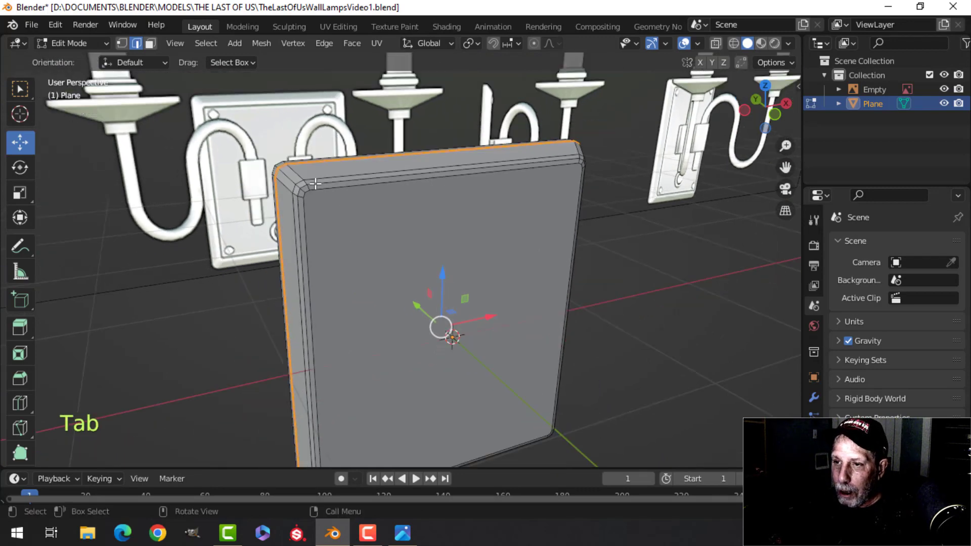
Step: Inset the plate's large front face slightly to create a narrow border inside the bevelled edge
{"action": "middle_click_drag", "start_coordinate": [318, 162], "coordinate": [618, 191]}
{"action": "key", "text": "alt+a"}
{"action": "scroll", "coordinate": [345, 179], "scroll_direction": "up", "scroll_amount": 2}
{"action": "key", "text": "3"}
{"action": "left_click", "coordinate": [385, 186]}
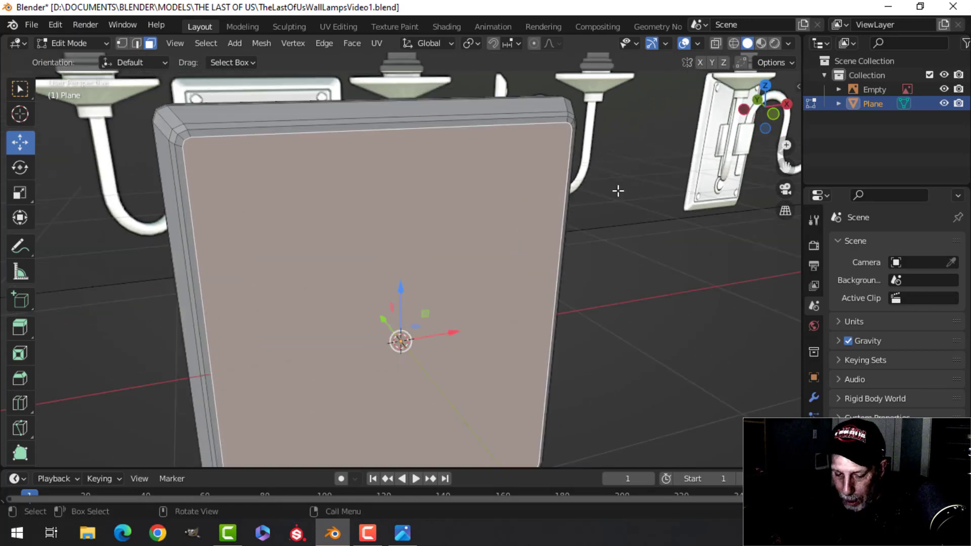
{"action": "key", "text": "i"}
{"action": "key", "text": "shift"}
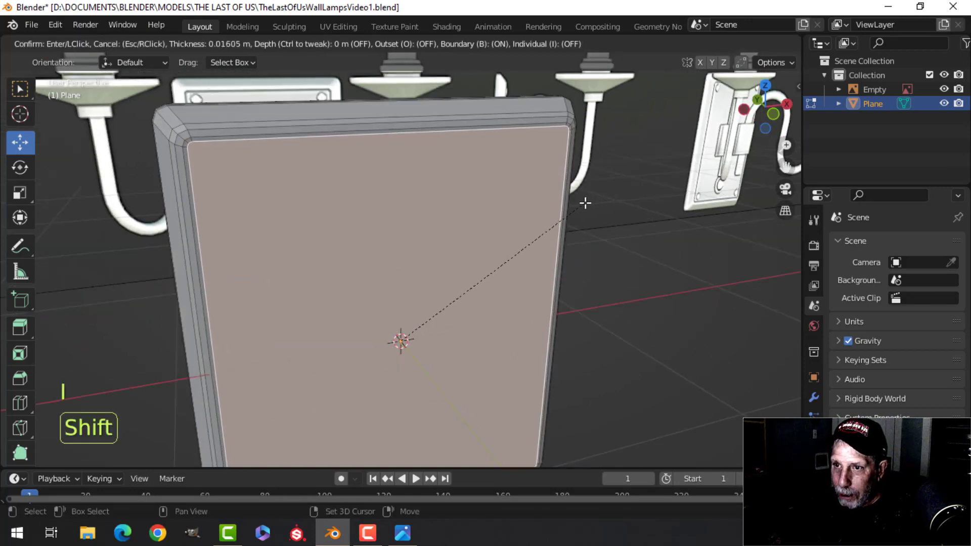
{"action": "left_click", "coordinate": [575, 204], "text": "shift"}
Step: Extrude the narrow inset border face loop inward along its normal to form a shallow groove around the front face
{"action": "middle_click_drag", "start_coordinate": [359, 166], "coordinate": [385, 157]}
{"action": "scroll", "coordinate": [377, 152], "scroll_direction": "up", "scroll_amount": 2}
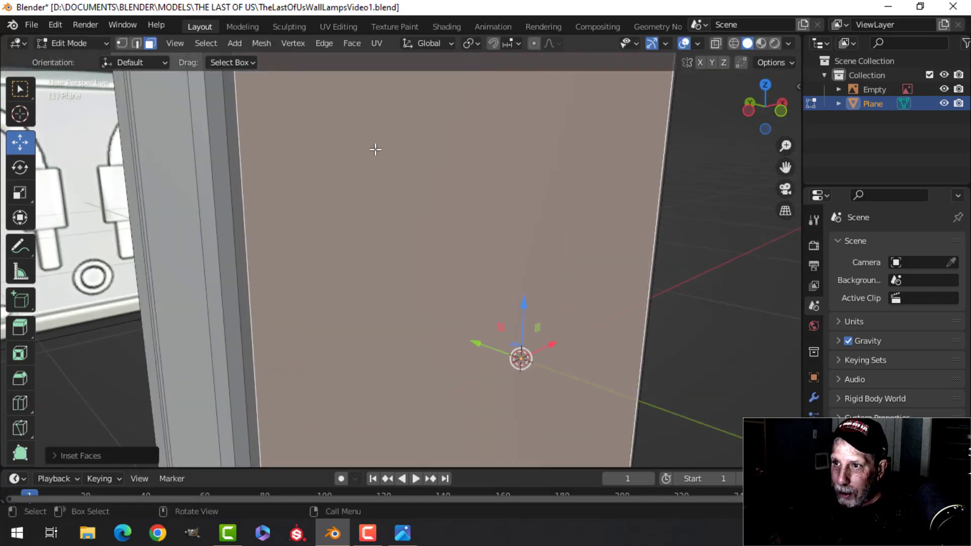
{"action": "key", "text": "alt+a"}
{"action": "middle_click_drag", "start_coordinate": [372, 124], "coordinate": [284, 221], "text": "shift"}
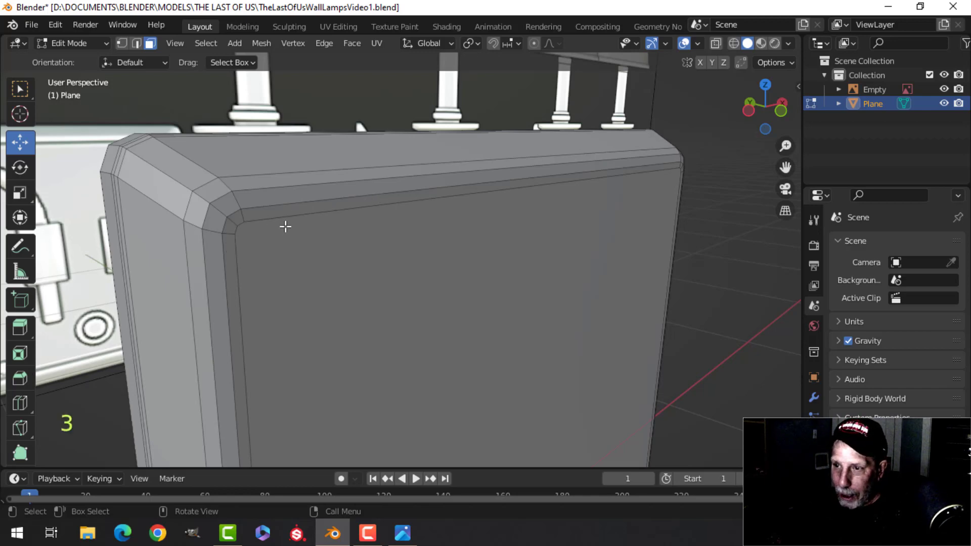
{"action": "left_click", "coordinate": [231, 233], "text": "alt+shift"}
{"action": "scroll", "coordinate": [354, 253], "scroll_direction": "down", "scroll_amount": 4}
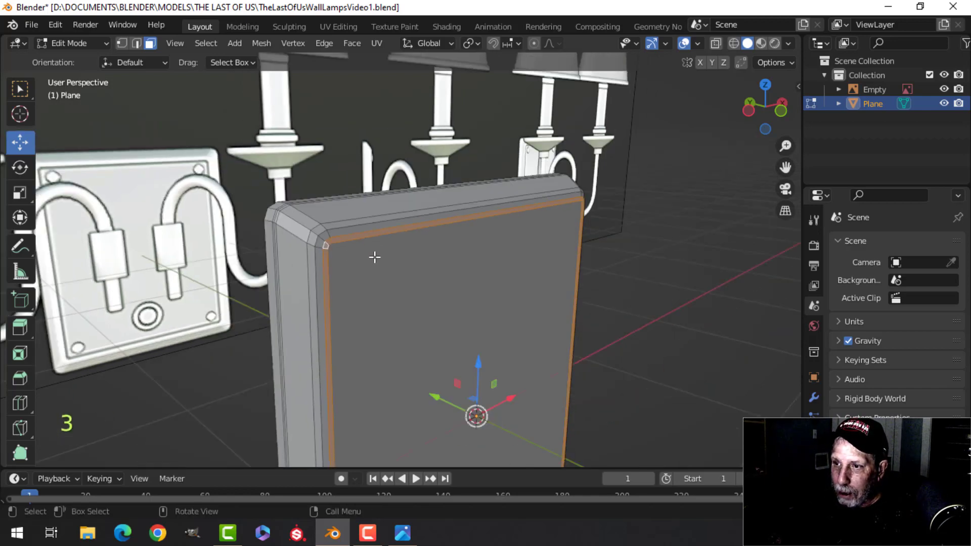
{"action": "middle_click_drag", "start_coordinate": [373, 256], "coordinate": [490, 195], "text": "shift"}
{"action": "middle_click_drag", "start_coordinate": [491, 194], "coordinate": [536, 197]}
{"action": "middle_click_drag", "start_coordinate": [539, 238], "coordinate": [499, 238], "text": "shift"}
{"action": "key", "text": "e"}
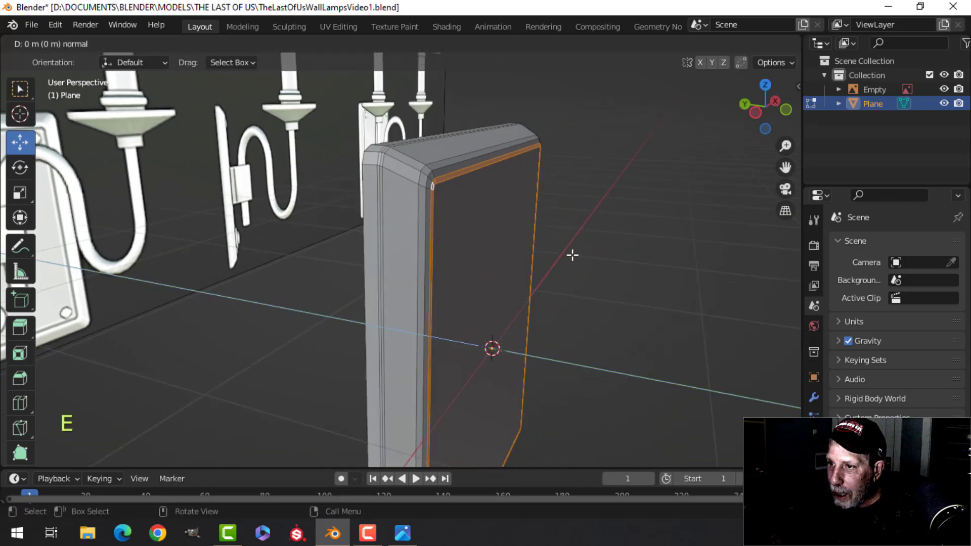
{"action": "left_click", "coordinate": [589, 248]}
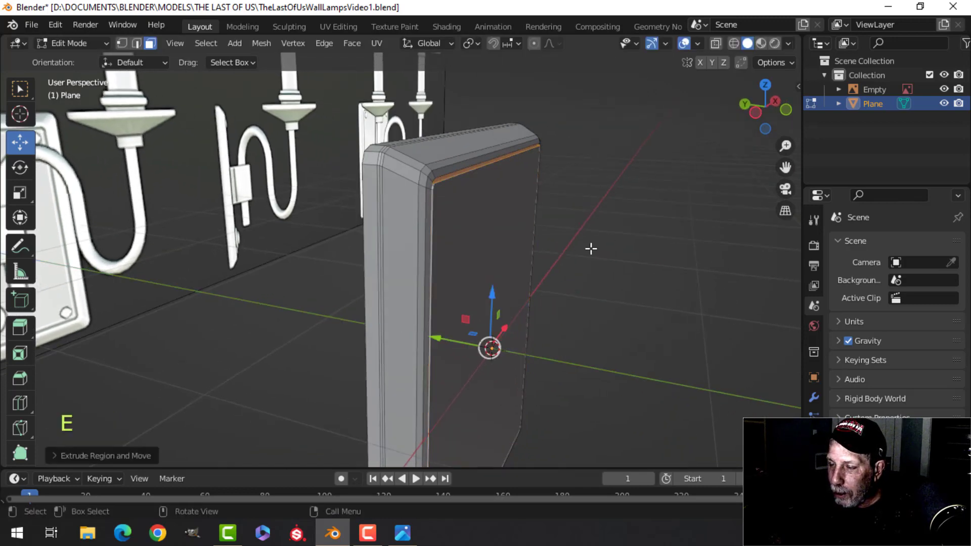
{"action": "middle_click_drag", "start_coordinate": [590, 248], "coordinate": [488, 221]}
Step: Bevel the groove's outer and inner edge loops very narrowly with 2 segments
{"action": "scroll", "coordinate": [488, 221], "scroll_direction": "up", "scroll_amount": 3}
{"action": "key", "text": "alt+a"}
{"action": "middle_click_drag", "start_coordinate": [263, 178], "coordinate": [227, 234], "text": "shift"}
{"action": "scroll", "coordinate": [384, 275], "scroll_direction": "down", "scroll_amount": 1}
{"action": "scroll", "coordinate": [351, 278], "scroll_direction": "up", "scroll_amount": 3}
{"action": "key", "text": "2"}
{"action": "left_click", "coordinate": [214, 218], "text": "alt+shift"}
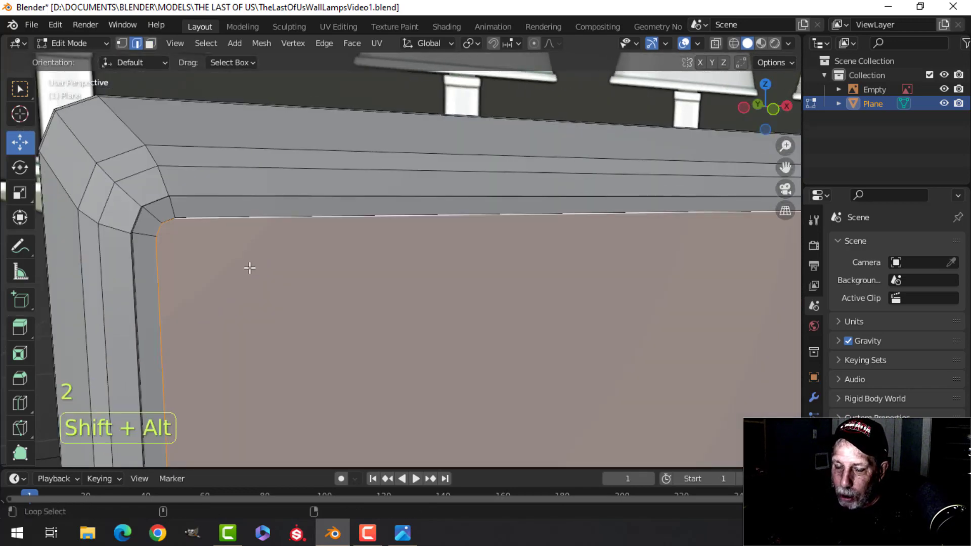
{"action": "left_click", "coordinate": [213, 196], "text": "alt+shift"}
{"action": "middle_click_drag", "start_coordinate": [287, 263], "coordinate": [405, 248]}
{"action": "scroll", "coordinate": [366, 260], "scroll_direction": "up", "scroll_amount": 1}
{"action": "key", "text": "ctrl+b"}
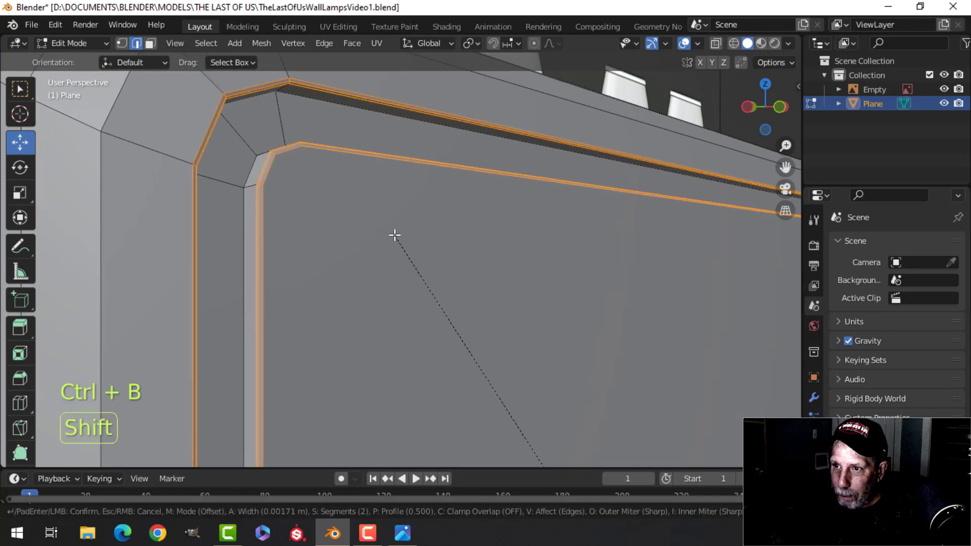
{"action": "left_click", "coordinate": [374, 225]}
Step: Return to Object Mode and apply smooth shading to the plate
{"action": "middle_click_drag", "start_coordinate": [374, 225], "coordinate": [333, 230]}
{"action": "scroll", "coordinate": [332, 232], "scroll_direction": "down", "scroll_amount": 5}
{"action": "key", "text": "alt+a"}
{"action": "key", "text": "Tab"}
{"action": "right_click", "coordinate": [281, 248]}
{"action": "left_click", "coordinate": [280, 247]}
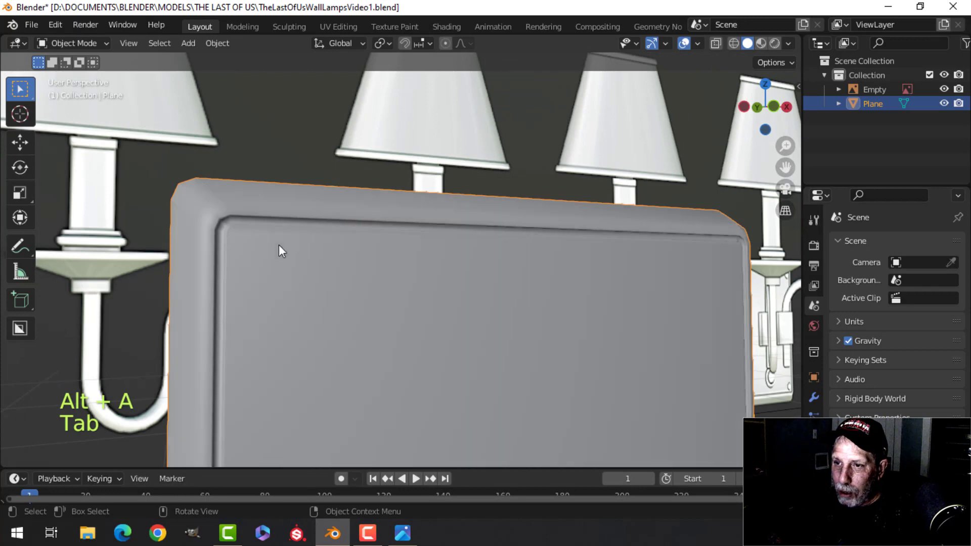
Step: Enable Cavity in the viewport shading options and look closely at the groove's upper corner
{"action": "left_click", "coordinate": [789, 43]}
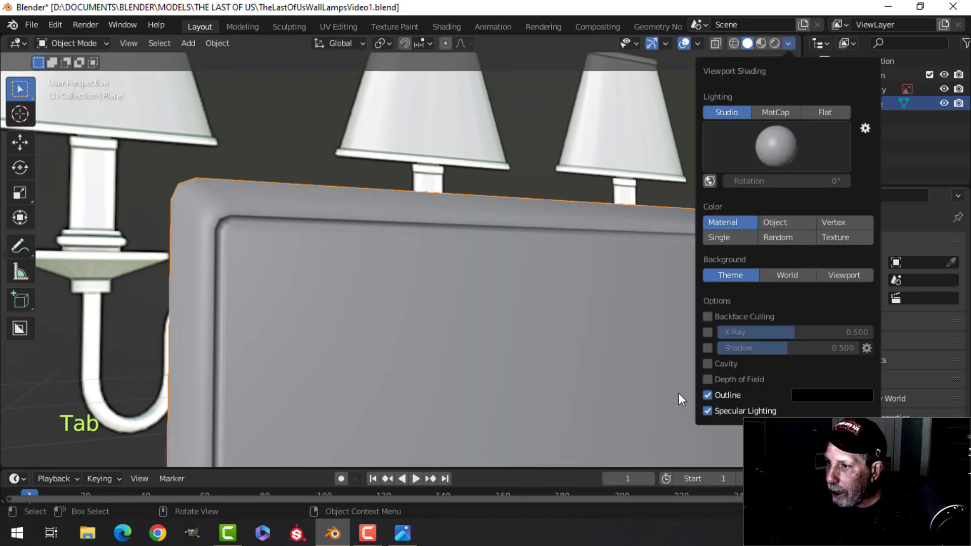
{"action": "left_click", "coordinate": [707, 365]}
{"action": "mouse_move", "coordinate": [216, 244]}
{"action": "middle_mouse_down"}
{"action": "mouse_move", "coordinate": [312, 284]}
{"action": "mouse_move", "coordinate": [283, 273]}
{"action": "middle_mouse_up"}
{"action": "scroll", "coordinate": [283, 274], "scroll_direction": "up", "scroll_amount": 4}
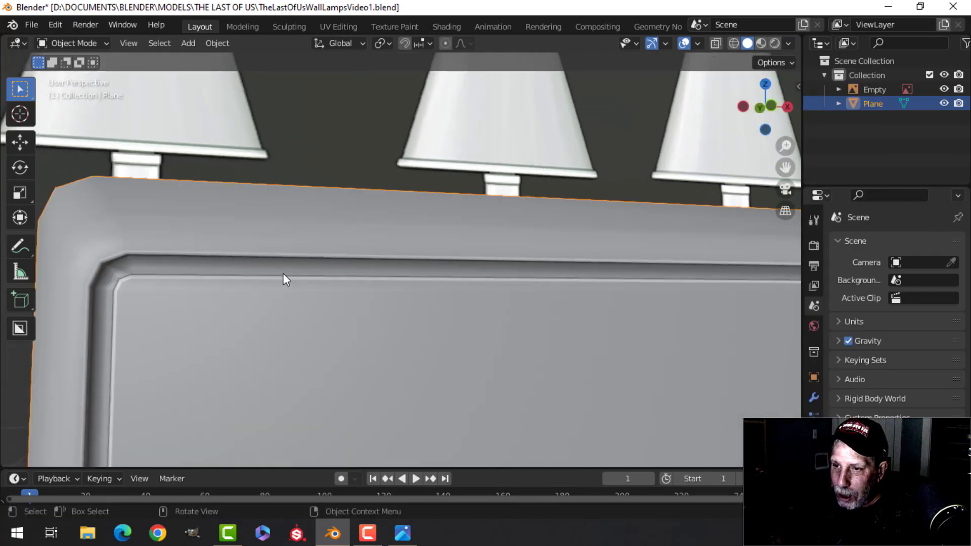
{"action": "middle_click_drag", "start_coordinate": [180, 265], "coordinate": [227, 271], "text": "shift"}
Step: Add two loop cuts along the groove floor, one near its outer edge and one near its inner edge, and return to Object Mode
{"action": "key", "text": "Tab"}
{"action": "middle_click_drag", "start_coordinate": [171, 186], "coordinate": [198, 218], "text": "shift"}
{"action": "key", "text": "ctrl+r"}
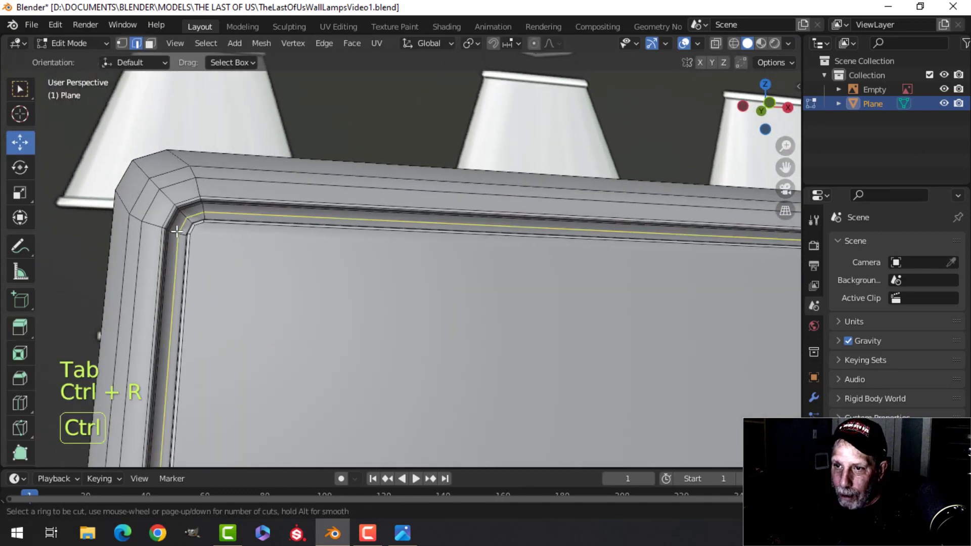
{"action": "left_click", "coordinate": [195, 221]}
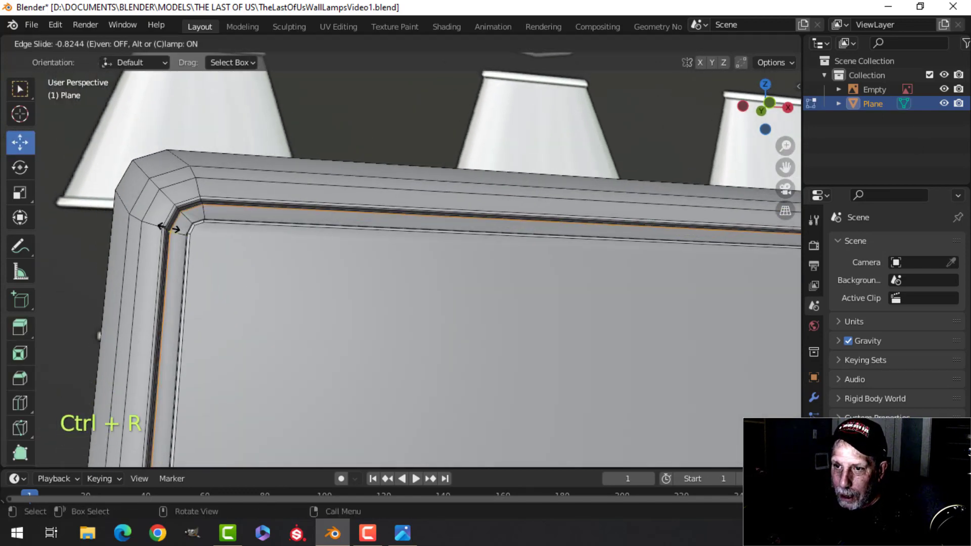
{"action": "left_click", "coordinate": [175, 231]}
{"action": "key", "text": "ctrl+r"}
{"action": "left_click", "coordinate": [177, 233]}
{"action": "left_click", "coordinate": [177, 233]}
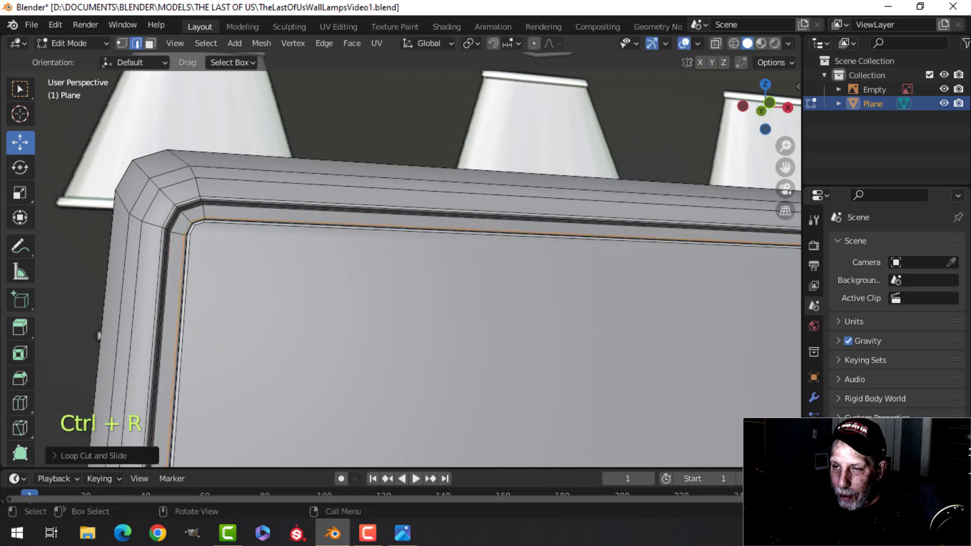
{"action": "key", "text": "Tab"}
{"action": "scroll", "coordinate": [313, 257], "scroll_direction": "down", "scroll_amount": 5}
{"action": "key", "text": "alt+a"}
{"action": "scroll", "coordinate": [505, 309], "scroll_direction": "down", "scroll_amount": 4}
{"action": "middle_click_drag", "start_coordinate": [499, 322], "coordinate": [392, 247]}
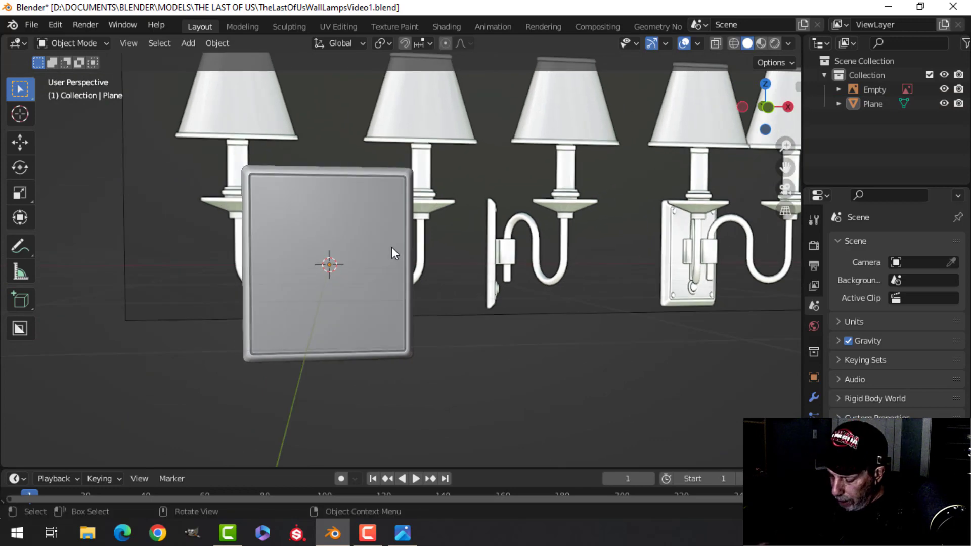
Step: Switch to front view in wireframe and add a mesh circle with 16 vertices
{"action": "key", "text": "KP_1"}
{"action": "key", "text": "z"}
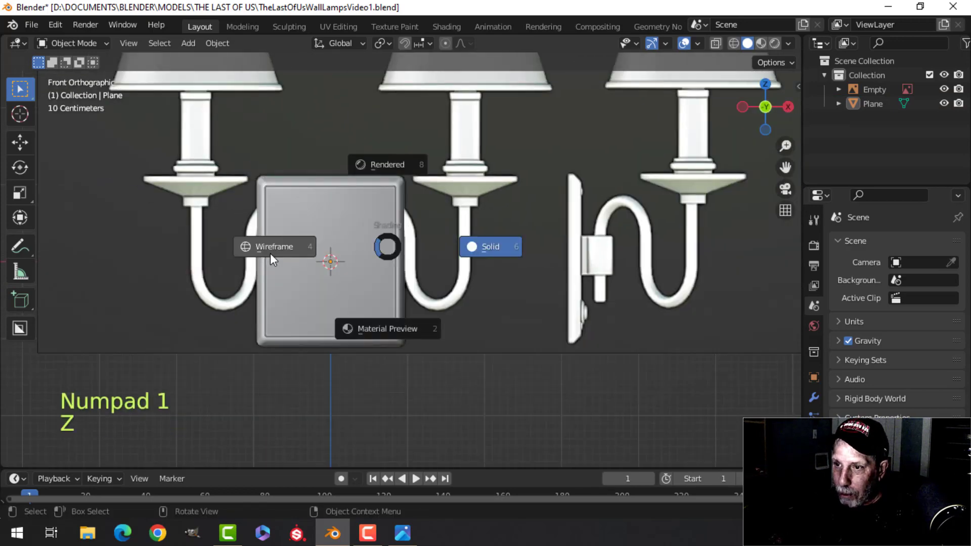
{"action": "left_click", "coordinate": [270, 251]}
{"action": "scroll", "coordinate": [354, 262], "scroll_direction": "up", "scroll_amount": 4}
{"action": "middle_click_drag", "start_coordinate": [366, 264], "coordinate": [409, 169], "text": "shift"}
{"action": "middle_click_drag", "start_coordinate": [286, 292], "coordinate": [356, 273], "text": "shift"}
{"action": "scroll", "coordinate": [360, 270], "scroll_direction": "down", "scroll_amount": 2}
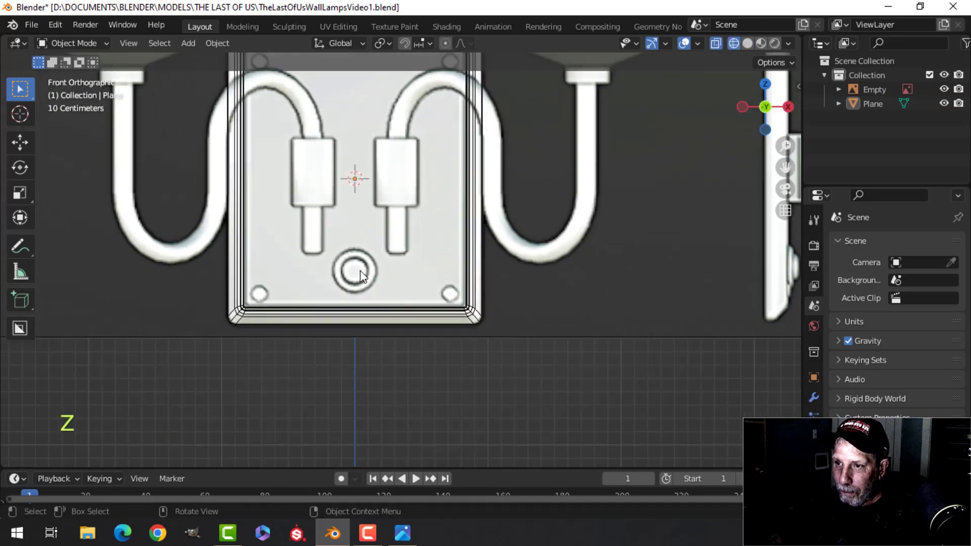
{"action": "key", "text": "shift+a"}
{"action": "mouse_move", "coordinate": [323, 217]}
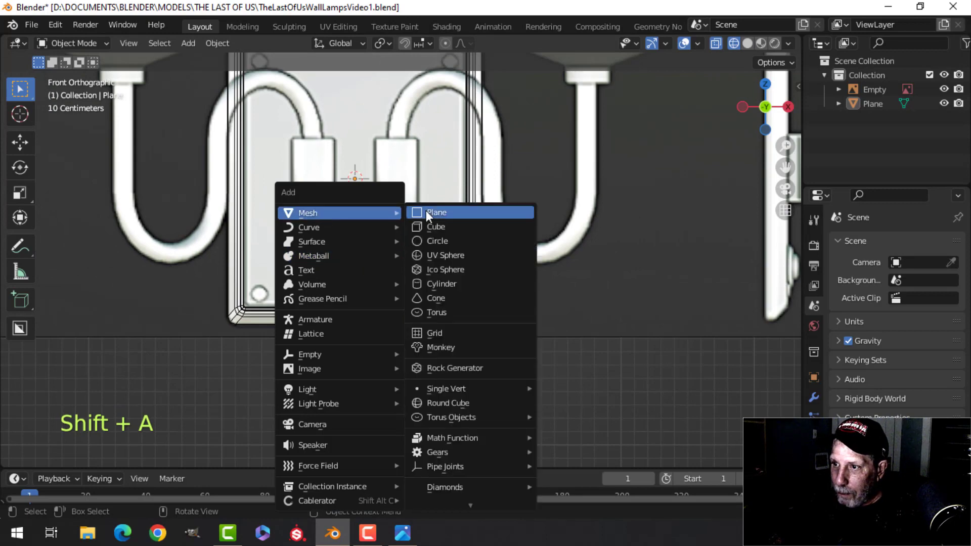
{"action": "left_click", "coordinate": [432, 241]}
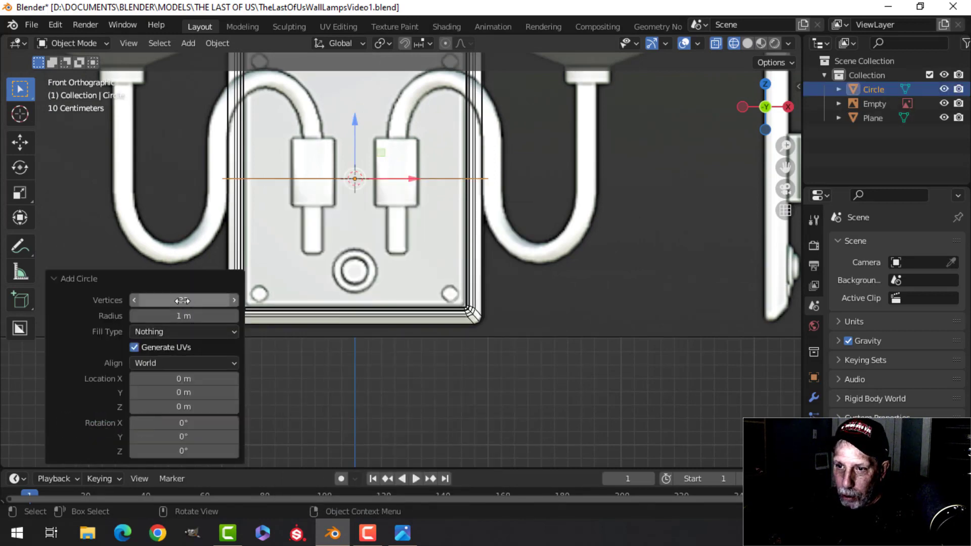
{"action": "key", "text": "Return"}
{"action": "scroll", "coordinate": [403, 278], "scroll_direction": "down", "scroll_amount": 3}
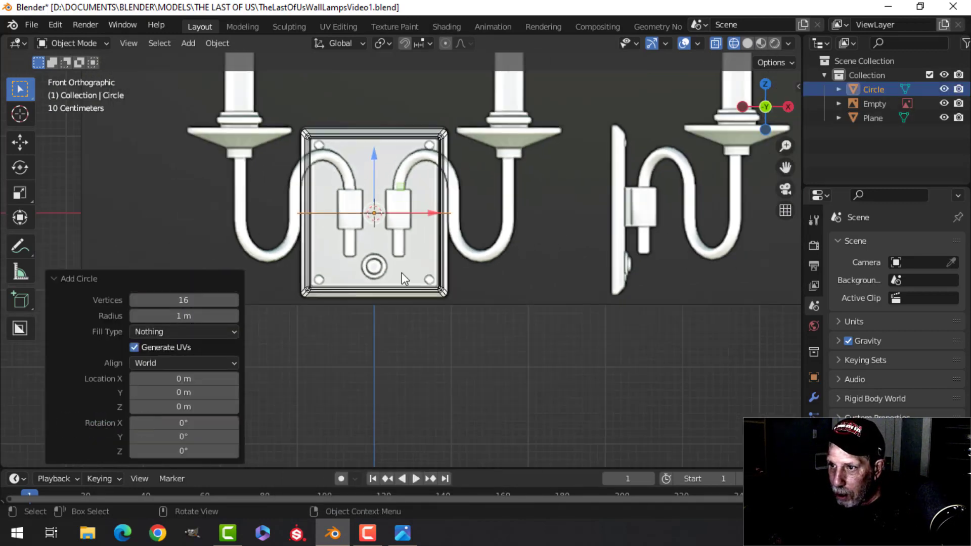
Step: In Edit Mode, scale the circle to 0.262 and move it down about 0.43 m along Z
{"action": "key", "text": "Tab"}
{"action": "key", "text": "s"}
{"action": "left_click", "coordinate": [407, 250]}
{"action": "scroll", "coordinate": [383, 224], "scroll_direction": "up", "scroll_amount": 3}
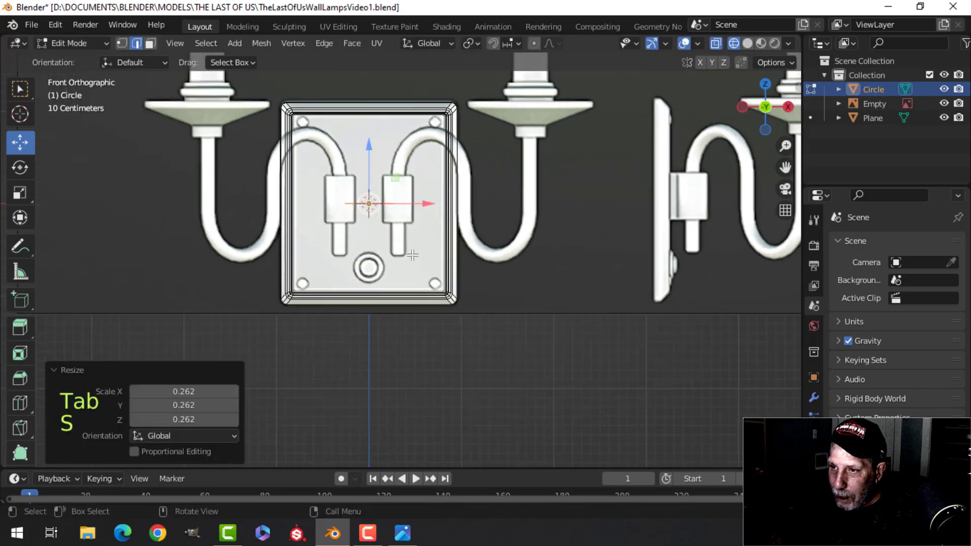
{"action": "left_click_drag", "start_coordinate": [358, 129], "coordinate": [436, 204]}
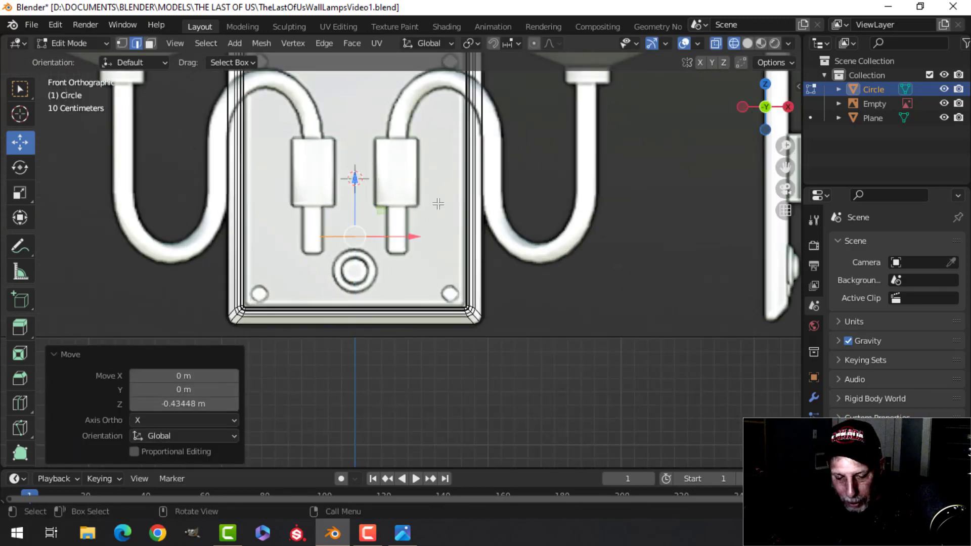
Step: Rotate the circle 90° around X to face the front and scale it down toward the size of the reference's round button
{"action": "key", "text": "r"}
{"action": "key", "text": "x"}
{"action": "left_click", "coordinate": [436, 204]}
{"action": "key", "text": "s"}
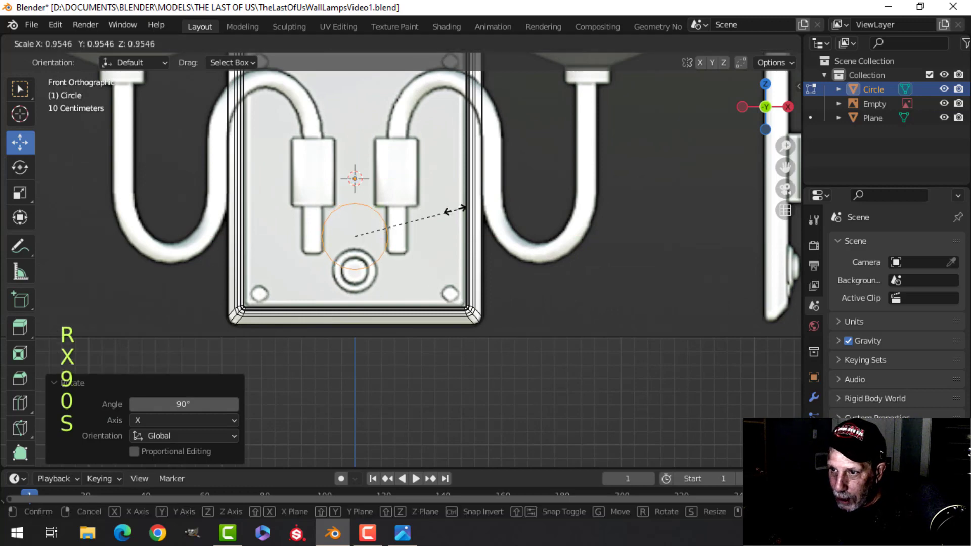
{"action": "left_click", "coordinate": [419, 214]}
Step: Lower and resize the circle to match the outer ring of the reference's round button, and switch to solid shading
{"action": "left_click_drag", "start_coordinate": [352, 183], "coordinate": [355, 219]}
{"action": "scroll", "coordinate": [397, 238], "scroll_direction": "up", "scroll_amount": 2}
{"action": "key", "text": "s"}
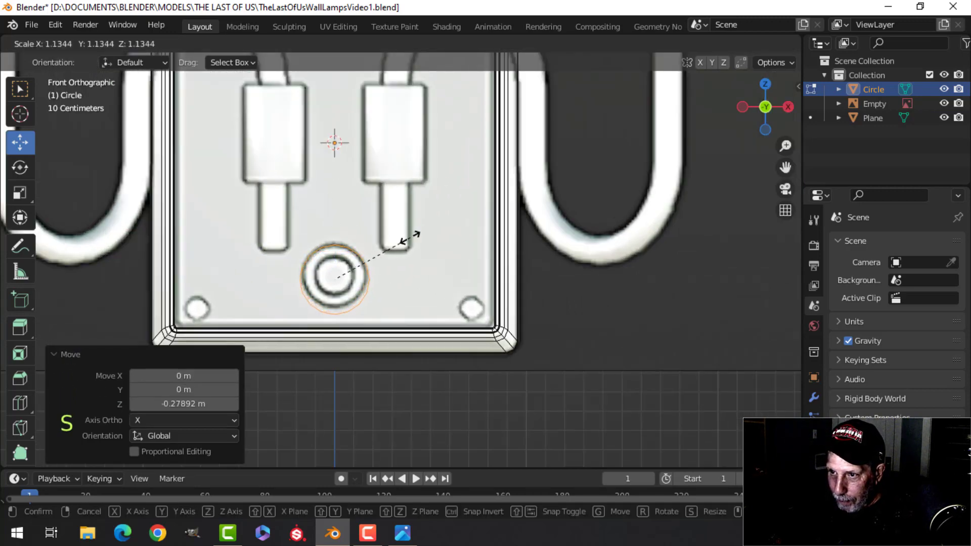
{"action": "left_click", "coordinate": [414, 232]}
{"action": "left_click_drag", "start_coordinate": [339, 227], "coordinate": [339, 221]}
{"action": "key", "text": "z"}
{"action": "left_click", "coordinate": [514, 237]}
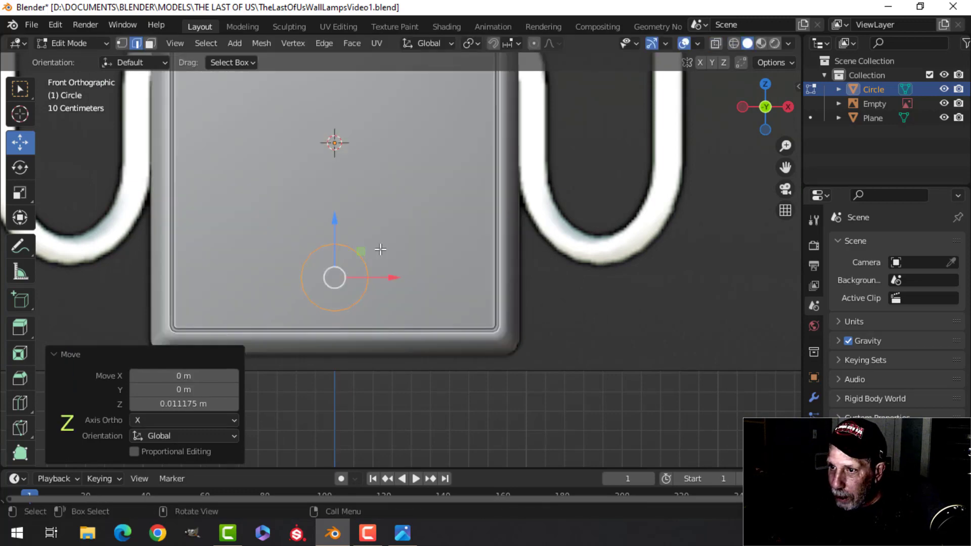
Step: Extrude the circle's edge and move the extrusion forward about 0.023 m along Y to give the button's rim depth
{"action": "mouse_move", "coordinate": [382, 249]}
{"action": "middle_mouse_down"}
{"action": "mouse_move", "coordinate": [527, 290]}
{"action": "mouse_move", "coordinate": [440, 210]}
{"action": "mouse_move", "coordinate": [570, 240]}
{"action": "mouse_move", "coordinate": [426, 215]}
{"action": "mouse_move", "coordinate": [406, 220]}
{"action": "middle_mouse_up"}
{"action": "key", "text": "1"}
{"action": "mouse_move", "coordinate": [406, 220]}
{"action": "middle_mouse_down"}
{"action": "mouse_move", "coordinate": [416, 217]}
{"action": "mouse_move", "coordinate": [420, 229]}
{"action": "middle_mouse_up"}
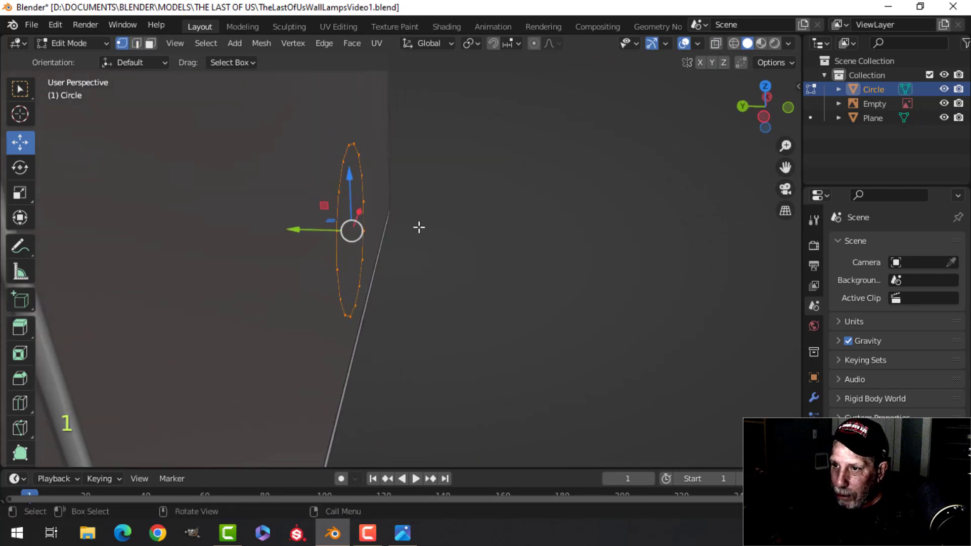
{"action": "key", "text": "e"}
{"action": "right_click", "coordinate": [418, 227]}
{"action": "left_click_drag", "start_coordinate": [301, 230], "coordinate": [310, 229]}
{"action": "key", "text": "ctrl+z"}
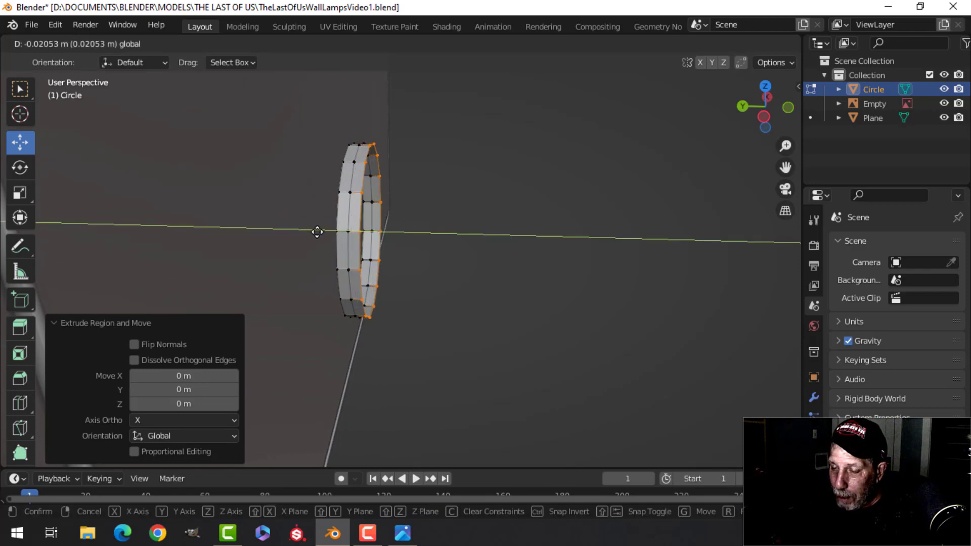
{"action": "left_click_drag", "start_coordinate": [319, 232], "coordinate": [319, 232]}
Step: Scale the rim's extruded front edge loop to about 0.761 to form a sloped ring
{"action": "middle_click_drag", "start_coordinate": [540, 219], "coordinate": [472, 213]}
{"action": "key", "text": "s"}
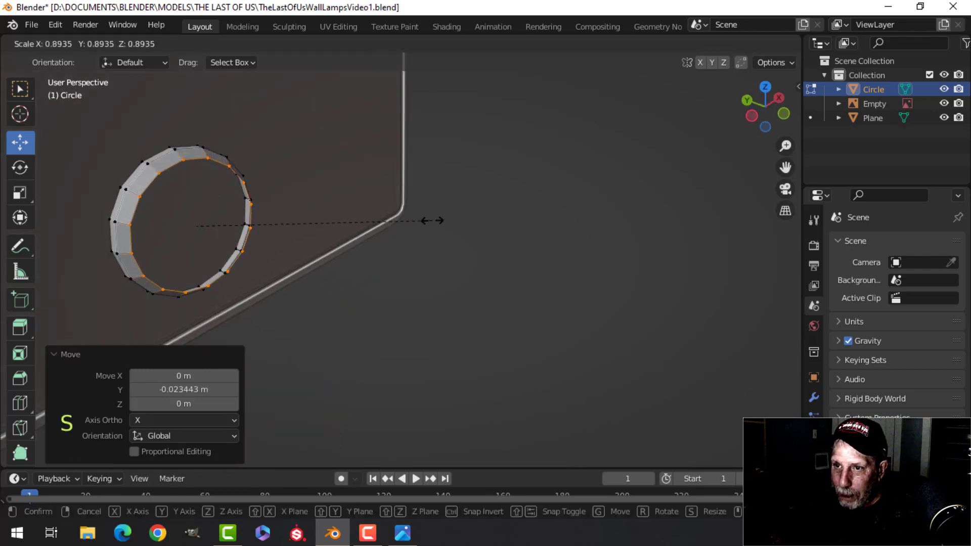
{"action": "left_click", "coordinate": [398, 221]}
{"action": "mouse_move", "coordinate": [398, 221]}
{"action": "middle_mouse_down"}
{"action": "mouse_move", "coordinate": [440, 214]}
{"action": "mouse_move", "coordinate": [269, 209]}
{"action": "mouse_move", "coordinate": [388, 221]}
{"action": "middle_mouse_up"}
{"action": "scroll", "coordinate": [388, 221], "scroll_direction": "up", "scroll_amount": 3}
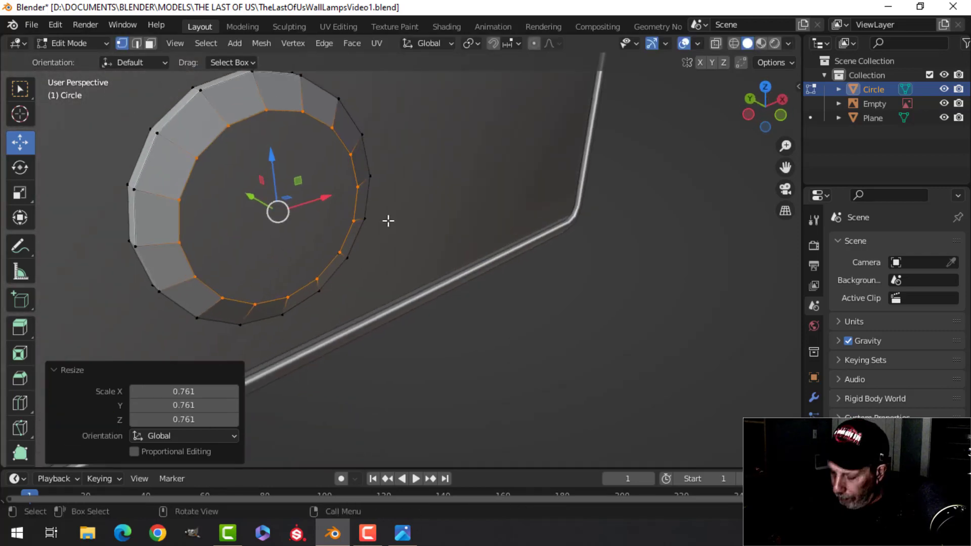
Step: In front wireframe view, scale the inner edge loop by about 0.911 toward the reference button's inner circle
{"action": "key", "text": "KP_1"}
{"action": "key", "text": "z"}
{"action": "left_click", "coordinate": [323, 225]}
{"action": "scroll", "coordinate": [303, 192], "scroll_direction": "up", "scroll_amount": 2}
{"action": "middle_click_drag", "start_coordinate": [299, 182], "coordinate": [420, 314], "text": "shift"}
{"action": "scroll", "coordinate": [384, 289], "scroll_direction": "up", "scroll_amount": 2}
{"action": "middle_click_drag", "start_coordinate": [343, 255], "coordinate": [473, 344], "text": "shift"}
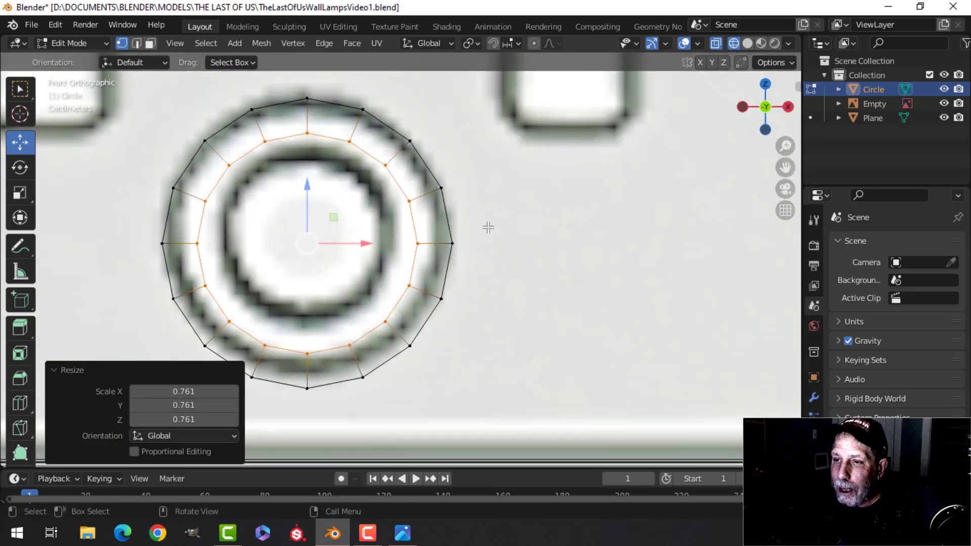
{"action": "key", "text": "s"}
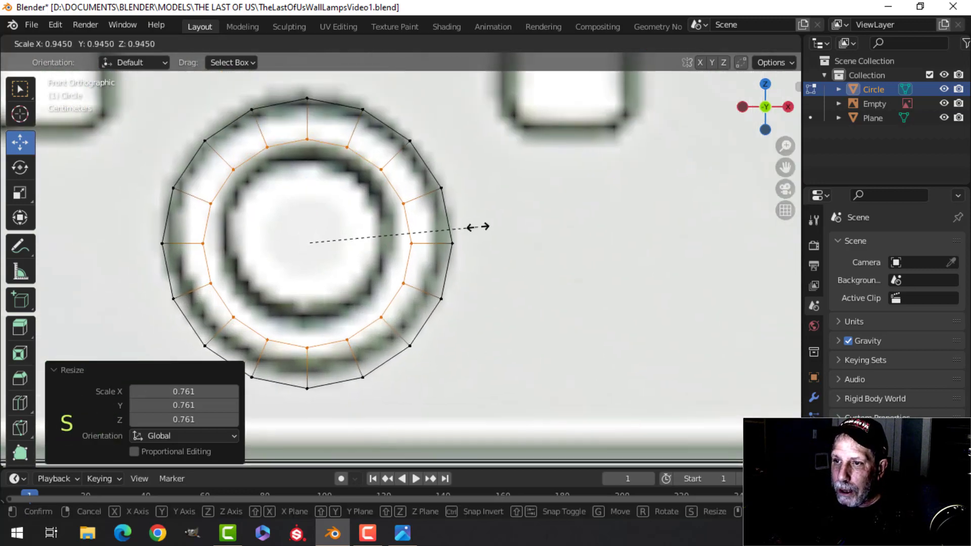
{"action": "left_click", "coordinate": [454, 220]}
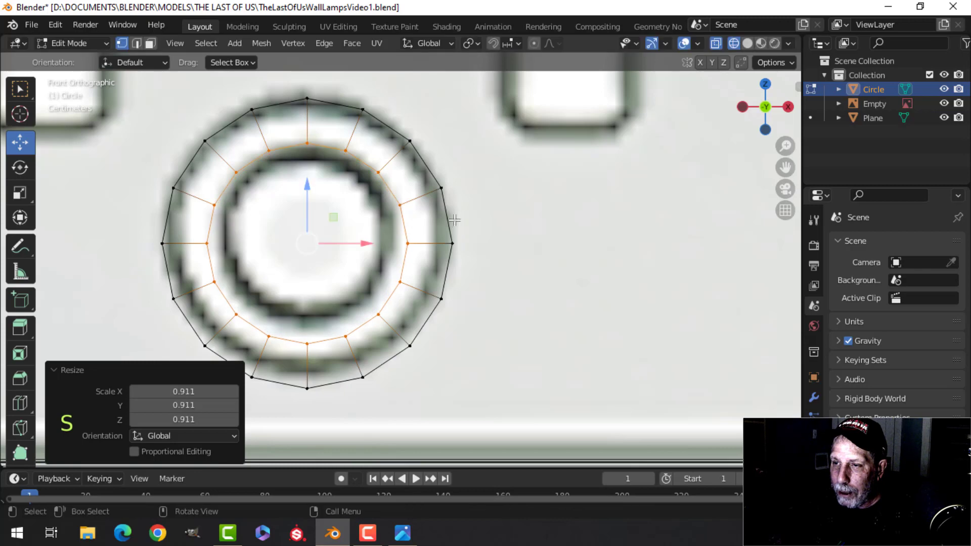
Step: Extrude the inner edge loop and scale it to about 0.867 to match the reference's inner circle
{"action": "key", "text": "z"}
{"action": "left_click", "coordinate": [636, 258]}
{"action": "middle_click_drag", "start_coordinate": [636, 258], "coordinate": [523, 237]}
{"action": "key", "text": "KP_1"}
{"action": "key", "text": "z"}
{"action": "left_click", "coordinate": [457, 245]}
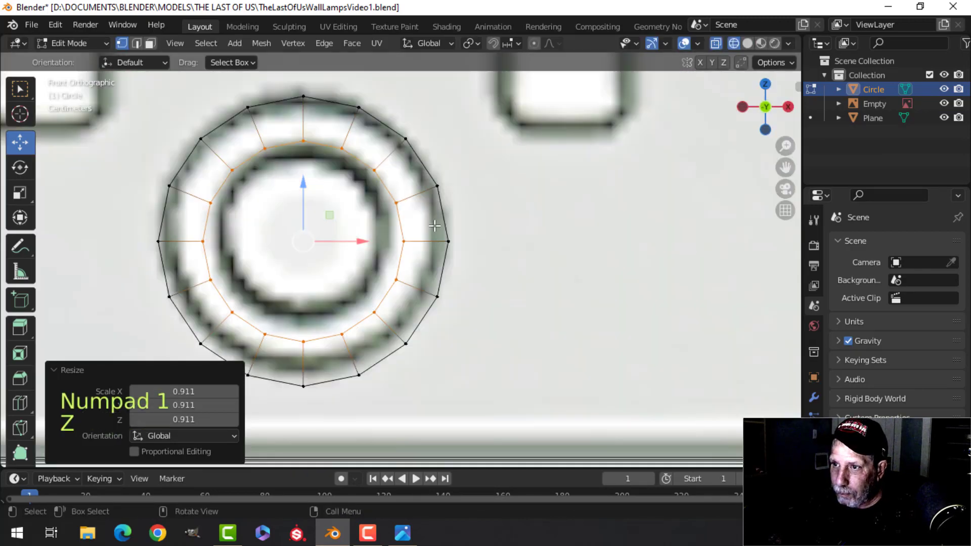
{"action": "key", "text": "e"}
{"action": "key", "text": "s"}
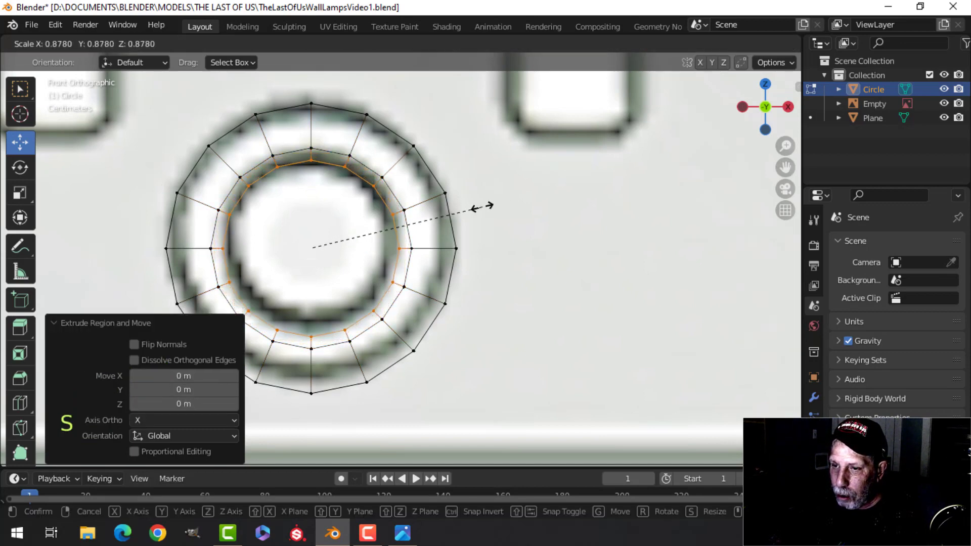
{"action": "left_click", "coordinate": [479, 207]}
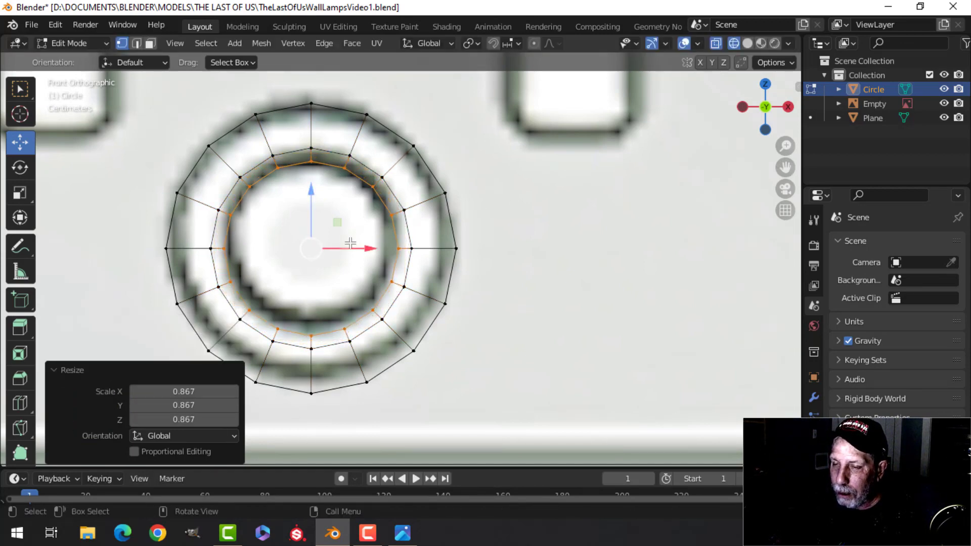
Step: In solid shading, extrude the inner edge loop back about 0.015 m along Y and resize it slightly
{"action": "mouse_move", "coordinate": [351, 243]}
{"action": "middle_mouse_down"}
{"action": "mouse_move", "coordinate": [429, 250]}
{"action": "mouse_move", "coordinate": [411, 235]}
{"action": "mouse_move", "coordinate": [507, 245]}
{"action": "mouse_move", "coordinate": [430, 244]}
{"action": "middle_mouse_up"}
{"action": "key", "text": "z"}
{"action": "left_click", "coordinate": [542, 253]}
{"action": "middle_click_drag", "start_coordinate": [430, 244], "coordinate": [460, 243]}
{"action": "key", "text": "e"}
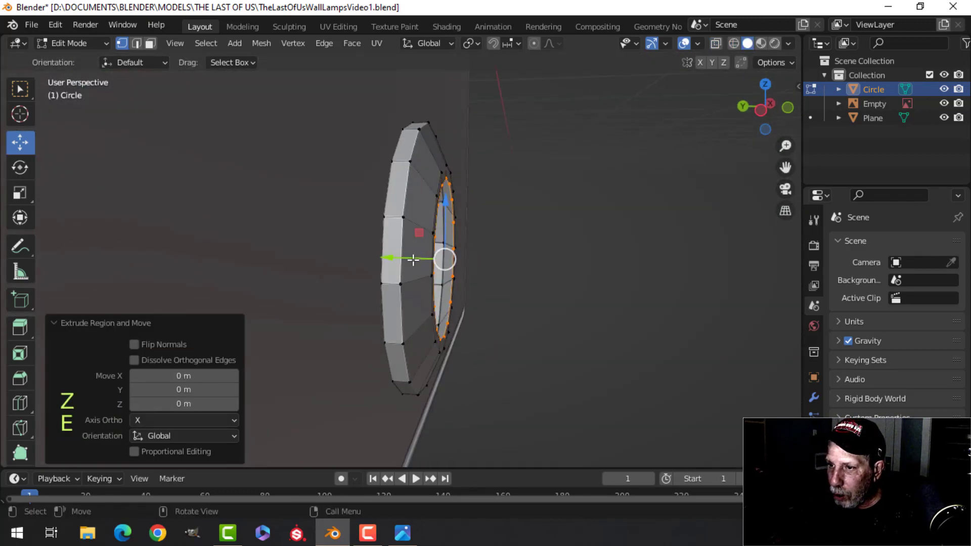
{"action": "key", "text": "e"}
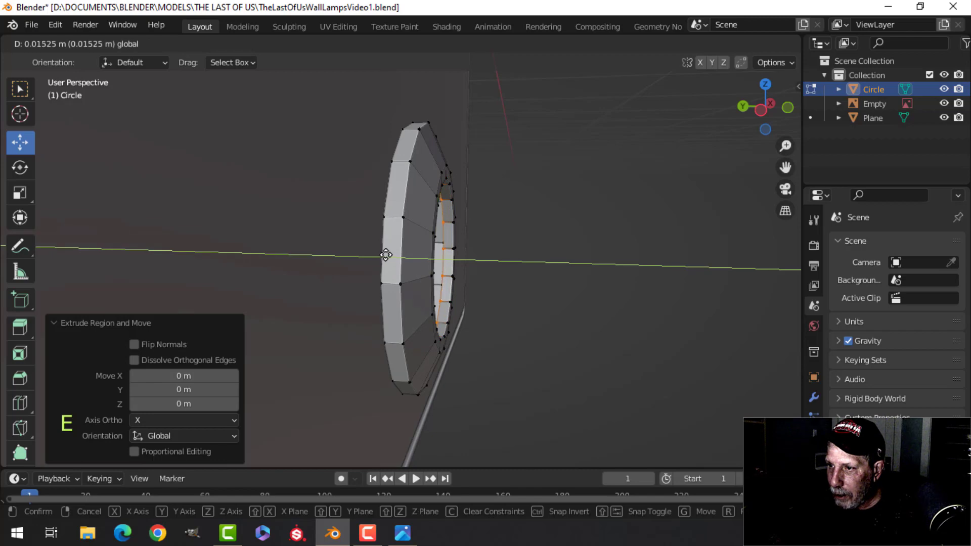
{"action": "left_click", "coordinate": [386, 255]}
{"action": "middle_click_drag", "start_coordinate": [386, 255], "coordinate": [448, 210]}
{"action": "key", "text": "s"}
{"action": "left_click", "coordinate": [487, 220]}
Step: Extrude the recessed edge loop in place and scale it inward to form the recess floor
{"action": "middle_click_drag", "start_coordinate": [448, 210], "coordinate": [407, 206]}
{"action": "middle_click_drag", "start_coordinate": [407, 206], "coordinate": [450, 222], "text": "shift"}
{"action": "scroll", "coordinate": [432, 223], "scroll_direction": "up", "scroll_amount": 2}
{"action": "scroll", "coordinate": [456, 221], "scroll_direction": "down", "scroll_amount": 1}
{"action": "key", "text": "e"}
{"action": "right_click", "coordinate": [559, 232]}
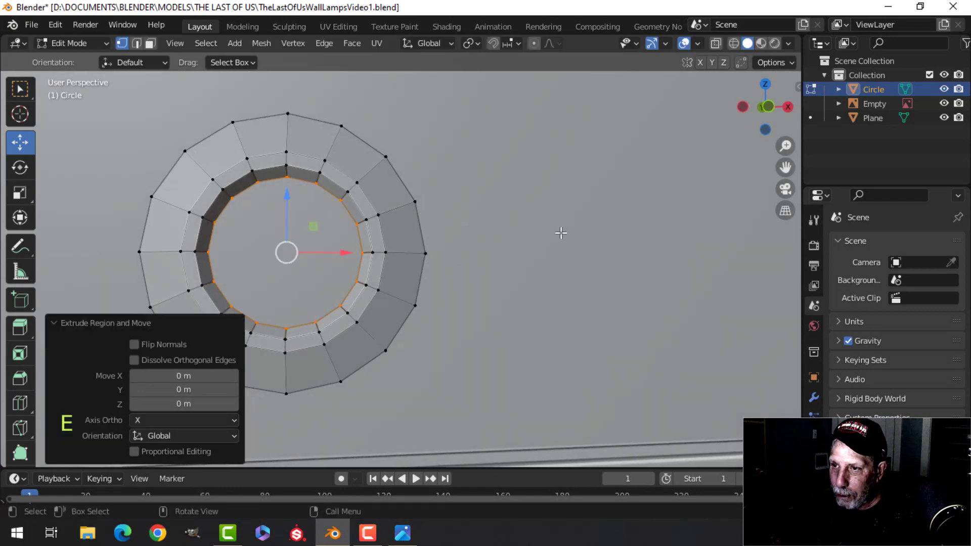
{"action": "key", "text": "s"}
{"action": "left_click", "coordinate": [529, 232]}
Step: Duplicate the edge loop inside the recess and move the copy forward about 0.017 m along Y
{"action": "middle_click_drag", "start_coordinate": [524, 232], "coordinate": [499, 197]}
{"action": "scroll", "coordinate": [542, 227], "scroll_direction": "up", "scroll_amount": 3}
{"action": "key", "text": "alt+a"}
{"action": "scroll", "coordinate": [499, 198], "scroll_direction": "down", "scroll_amount": 1}
{"action": "left_click", "coordinate": [393, 137], "text": "alt+shift"}
{"action": "middle_click_drag", "start_coordinate": [393, 137], "coordinate": [476, 216]}
{"action": "key", "text": "shift+d"}
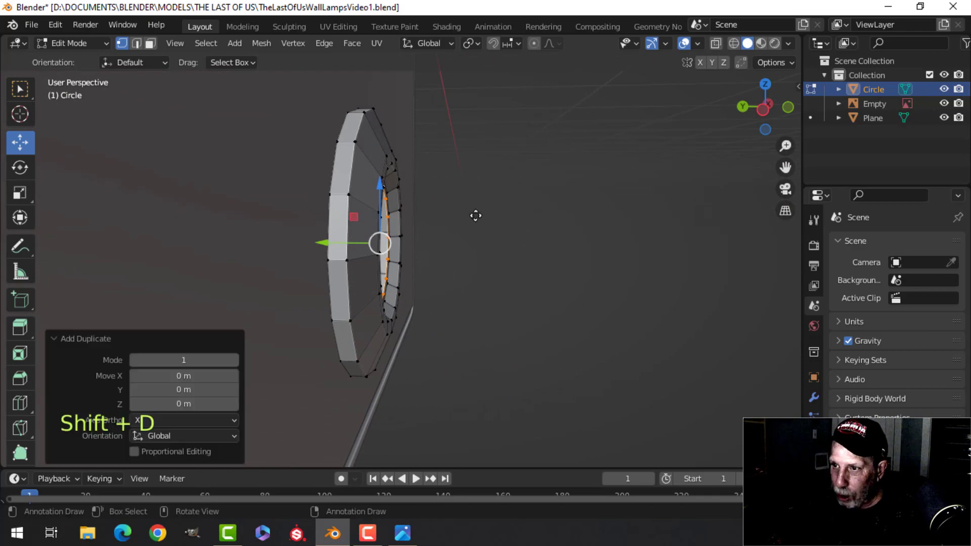
{"action": "left_click", "coordinate": [354, 243]}
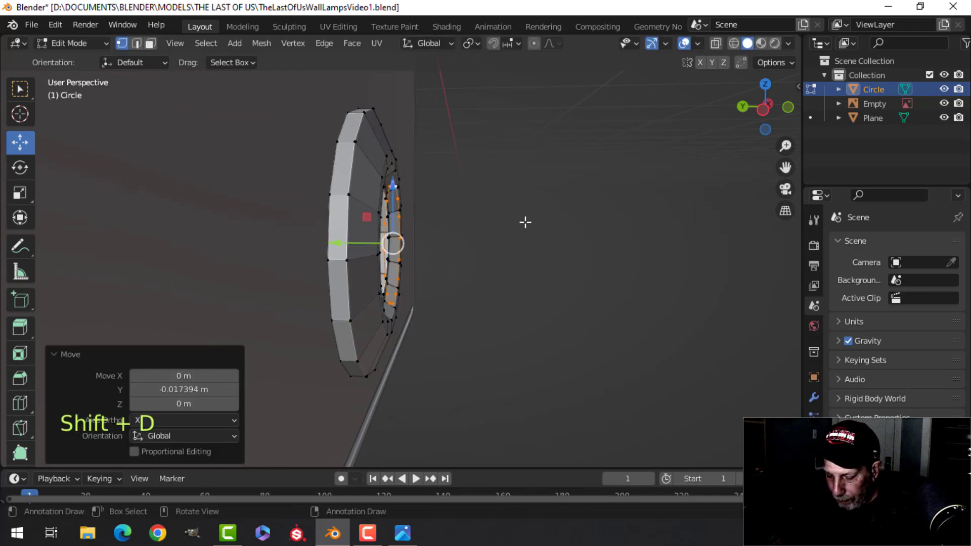
Step: Separate the duplicated loop into its own object and move all its vertices back about 0.015 m along Y
{"action": "key", "text": "p"}
{"action": "left_click", "coordinate": [525, 222]}
{"action": "key", "text": "Tab"}
{"action": "left_click", "coordinate": [387, 196]}
{"action": "key", "text": "Tab"}
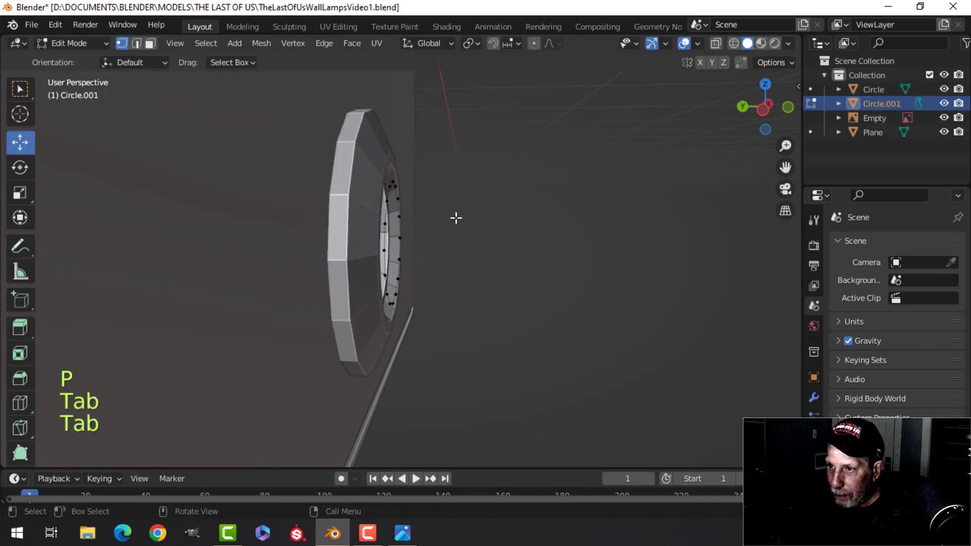
{"action": "key", "text": "a"}
{"action": "middle_click_drag", "start_coordinate": [456, 218], "coordinate": [353, 250]}
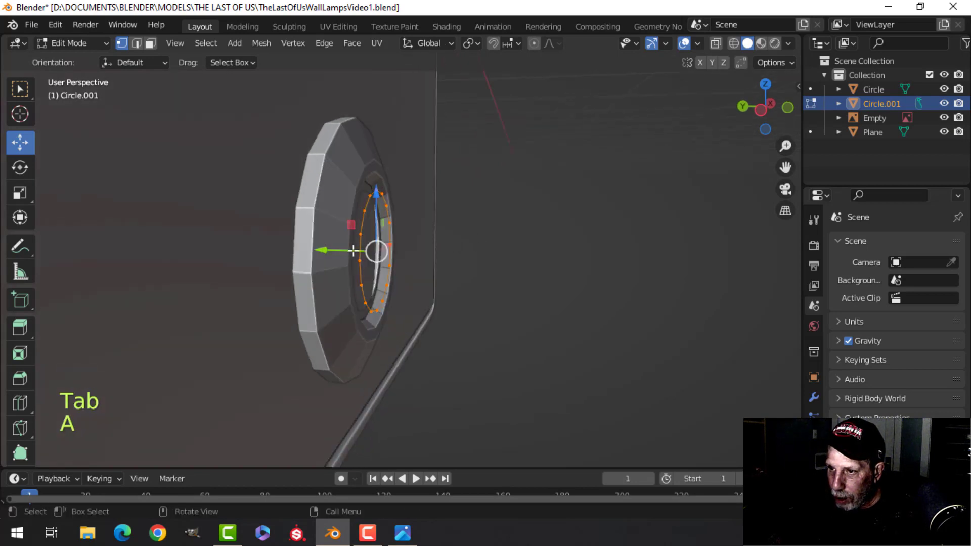
{"action": "left_click_drag", "start_coordinate": [353, 250], "coordinate": [326, 250]}
{"action": "middle_click_drag", "start_coordinate": [490, 246], "coordinate": [443, 241], "text": "shift"}
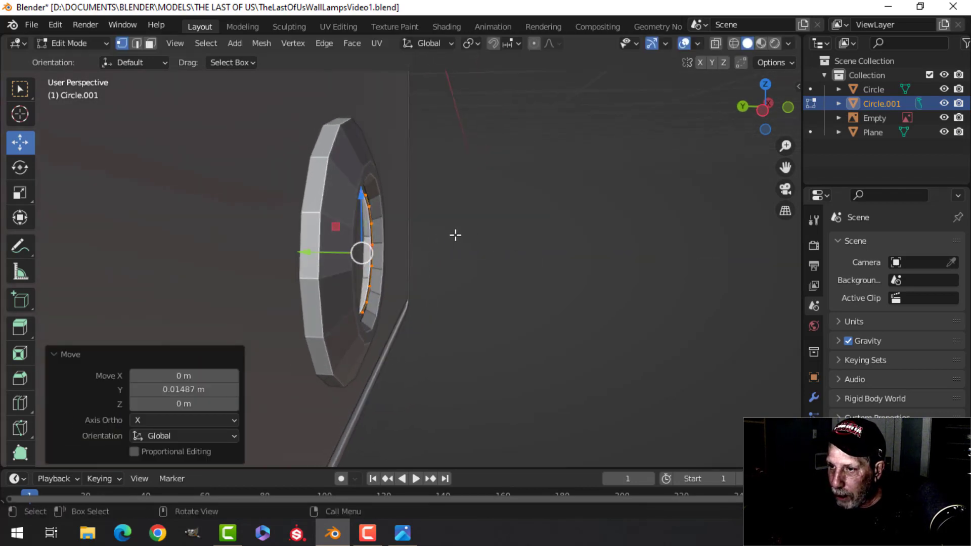
Step: Extrude the separated loop forward along Y and fill its front with a face to form the central button
{"action": "key", "text": "e"}
{"action": "right_click", "coordinate": [285, 248]}
{"action": "left_click_drag", "start_coordinate": [306, 251], "coordinate": [354, 264]}
{"action": "scroll", "coordinate": [432, 230], "scroll_direction": "up", "scroll_amount": 5}
{"action": "scroll", "coordinate": [431, 230], "scroll_direction": "down", "scroll_amount": 5}
{"action": "key", "text": "f"}
{"action": "middle_click_drag", "start_coordinate": [537, 216], "coordinate": [470, 229]}
Step: Bevel the central button's front face edges with a width of about 0.03 m and multiple segments
{"action": "key", "text": "3"}
{"action": "scroll", "coordinate": [463, 248], "scroll_direction": "up", "scroll_amount": 3}
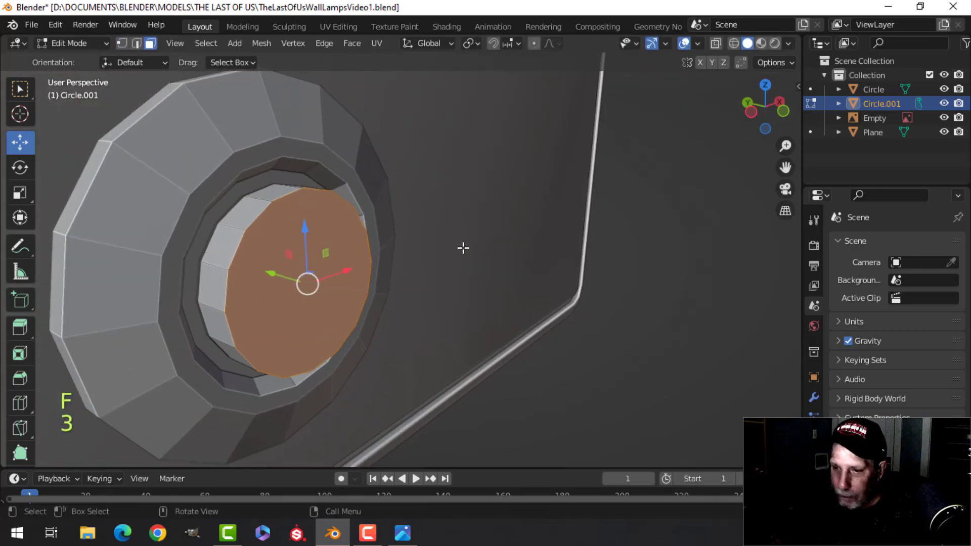
{"action": "key", "text": "ctrl+b"}
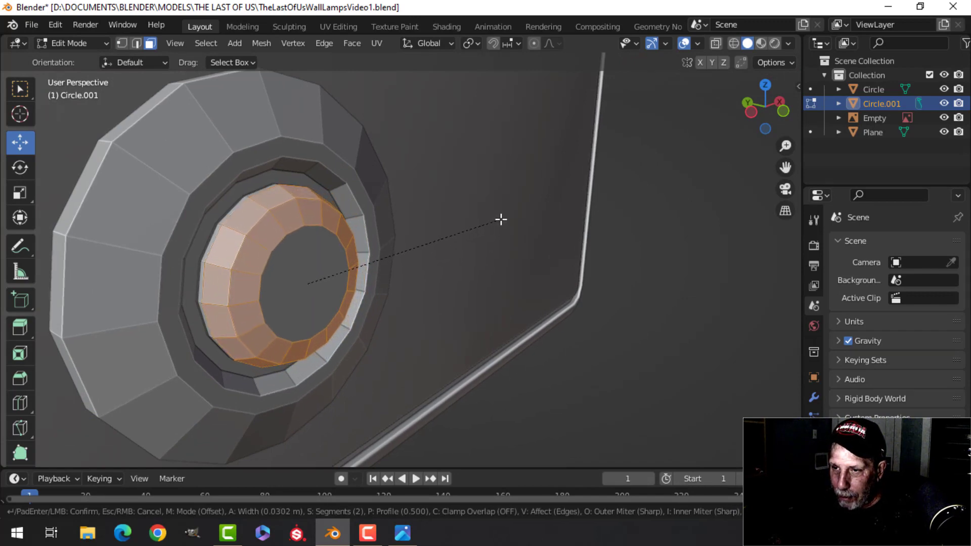
{"action": "left_click", "coordinate": [501, 219]}
{"action": "key", "text": "Tab"}
{"action": "scroll", "coordinate": [423, 234], "scroll_direction": "down", "scroll_amount": 2}
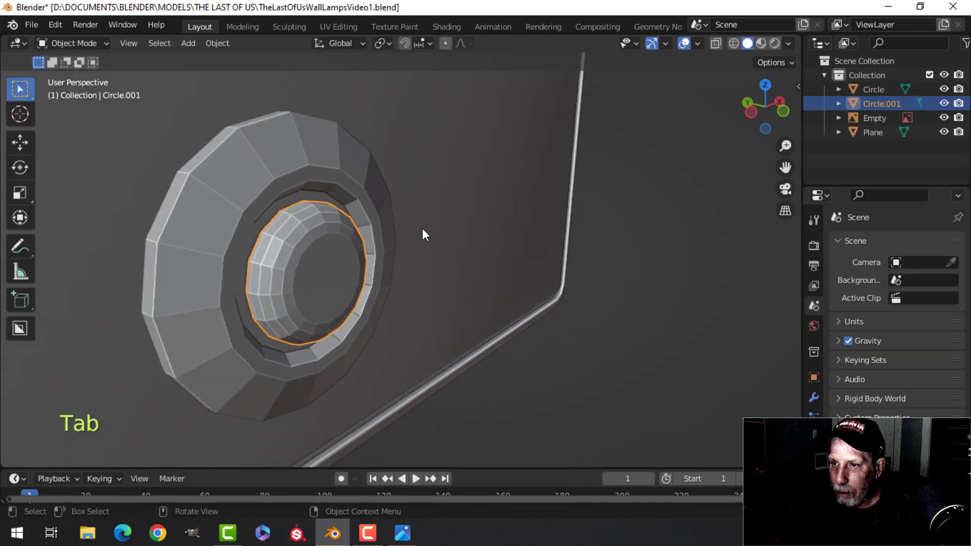
Step: Apply smooth shading to the central button
{"action": "scroll", "coordinate": [424, 227], "scroll_direction": "down", "scroll_amount": 3}
{"action": "mouse_move", "coordinate": [425, 226]}
{"action": "middle_mouse_down"}
{"action": "mouse_move", "coordinate": [318, 228]}
{"action": "mouse_move", "coordinate": [363, 232]}
{"action": "mouse_move", "coordinate": [354, 218]}
{"action": "mouse_move", "coordinate": [379, 198]}
{"action": "middle_mouse_up"}
{"action": "right_click", "coordinate": [317, 228]}
{"action": "left_click", "coordinate": [287, 217]}
{"action": "scroll", "coordinate": [365, 222], "scroll_direction": "up", "scroll_amount": 2}
Step: Bevel the outer ring's rim and inner edge loops with 2 segments and a width of about 0.0025 m
{"action": "key", "text": "alt+a"}
{"action": "left_click", "coordinate": [320, 169]}
{"action": "scroll", "coordinate": [354, 222], "scroll_direction": "up", "scroll_amount": 3}
{"action": "key", "text": "Tab"}
{"action": "scroll", "coordinate": [353, 218], "scroll_direction": "up", "scroll_amount": 3}
{"action": "key", "text": "alt+a"}
{"action": "key", "text": "2"}
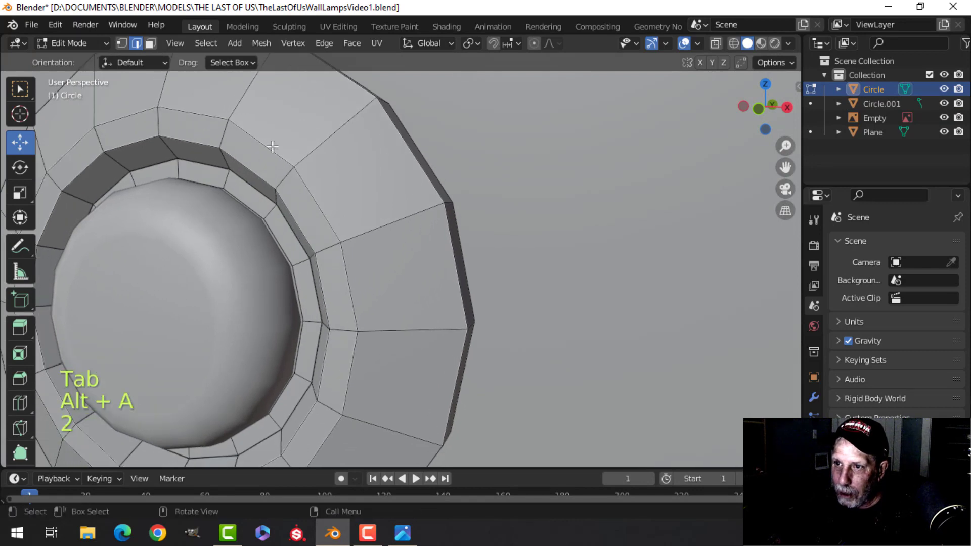
{"action": "middle_click_drag", "start_coordinate": [244, 164], "coordinate": [372, 148]}
{"action": "middle_click_drag", "start_coordinate": [384, 195], "coordinate": [386, 198], "text": "shift"}
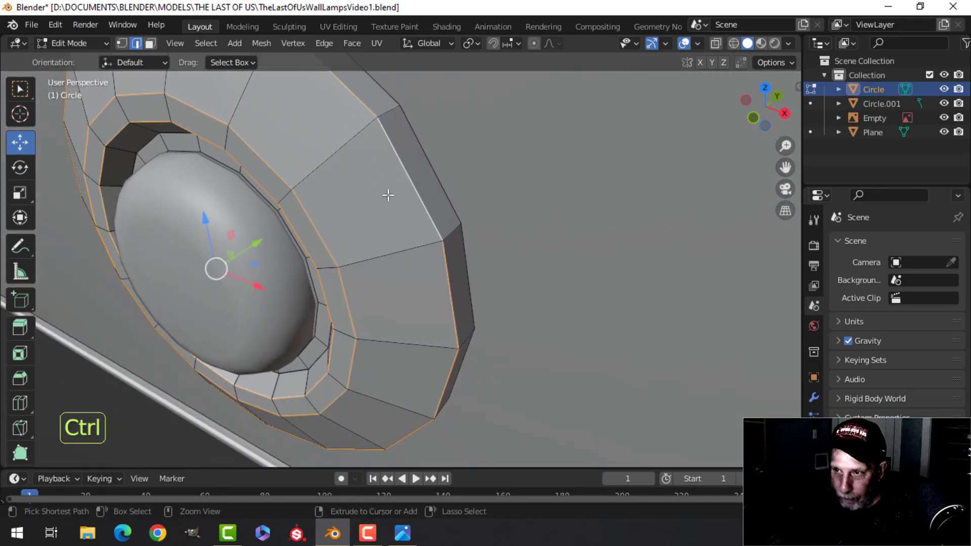
{"action": "key", "text": "ctrl+b"}
{"action": "scroll", "coordinate": [425, 179], "scroll_direction": "down", "scroll_amount": 3}
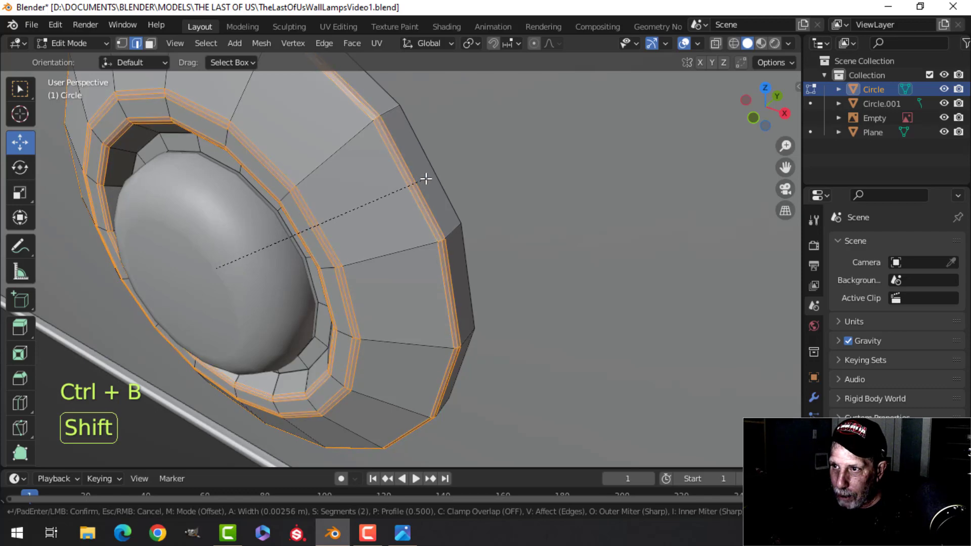
{"action": "scroll", "coordinate": [425, 180], "scroll_direction": "up", "scroll_amount": 1}
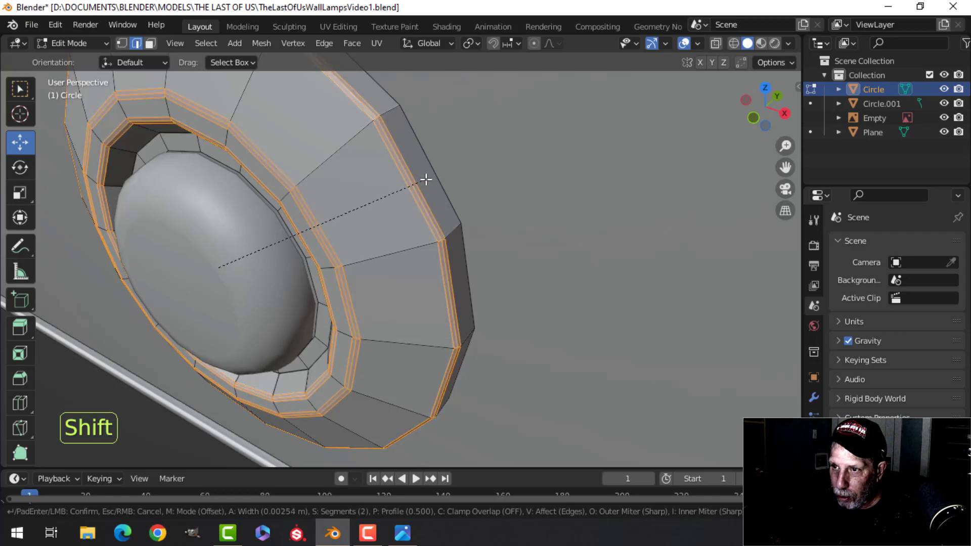
{"action": "left_click", "coordinate": [425, 179]}
Step: Return to Object Mode and apply smooth shading to the outer ring
{"action": "middle_click_drag", "start_coordinate": [425, 179], "coordinate": [442, 223]}
{"action": "key", "text": "alt+a"}
{"action": "left_click_drag", "start_coordinate": [442, 222], "coordinate": [451, 217]}
{"action": "key", "text": "Tab"}
{"action": "scroll", "coordinate": [320, 229], "scroll_direction": "down", "scroll_amount": 2}
{"action": "middle_click_drag", "start_coordinate": [320, 229], "coordinate": [421, 205]}
{"action": "right_click", "coordinate": [320, 232]}
{"action": "left_click", "coordinate": [319, 230]}
Step: Join the central button with the outer ring and recalculate the normals of the combined mesh
{"action": "left_click", "coordinate": [371, 257]}
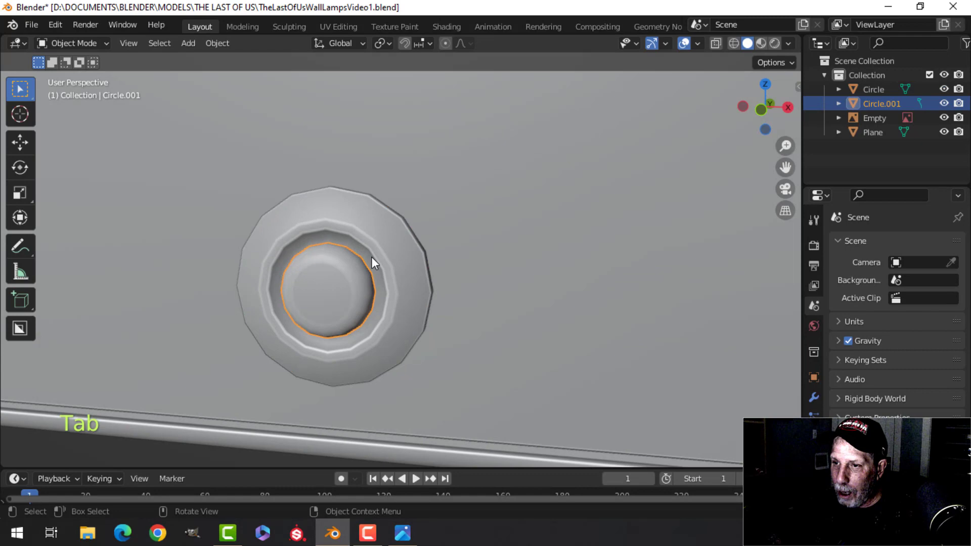
{"action": "left_click", "coordinate": [385, 220], "text": "shift"}
{"action": "key", "text": "ctrl+j"}
{"action": "key", "text": "Tab"}
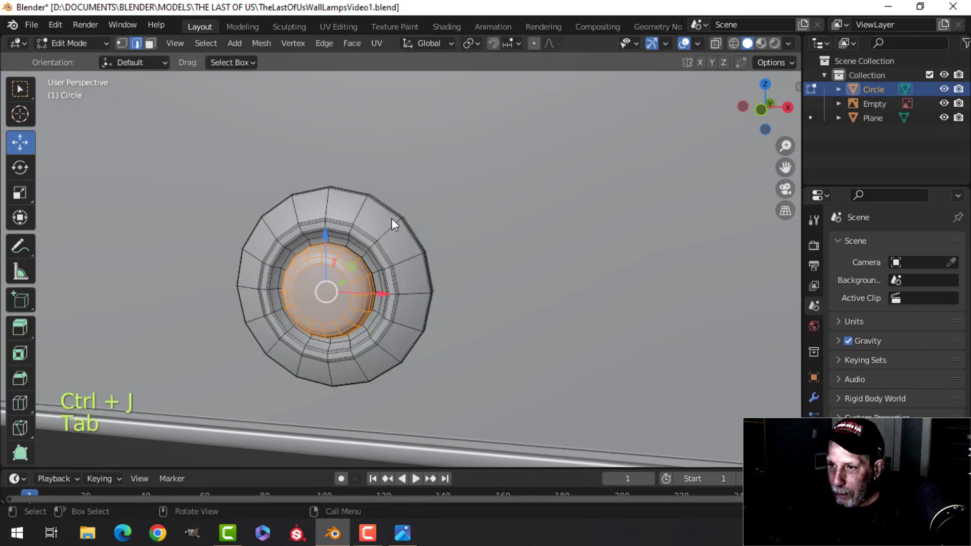
{"action": "key", "text": "a"}
{"action": "key", "text": "alt+n"}
{"action": "left_click", "coordinate": [427, 220]}
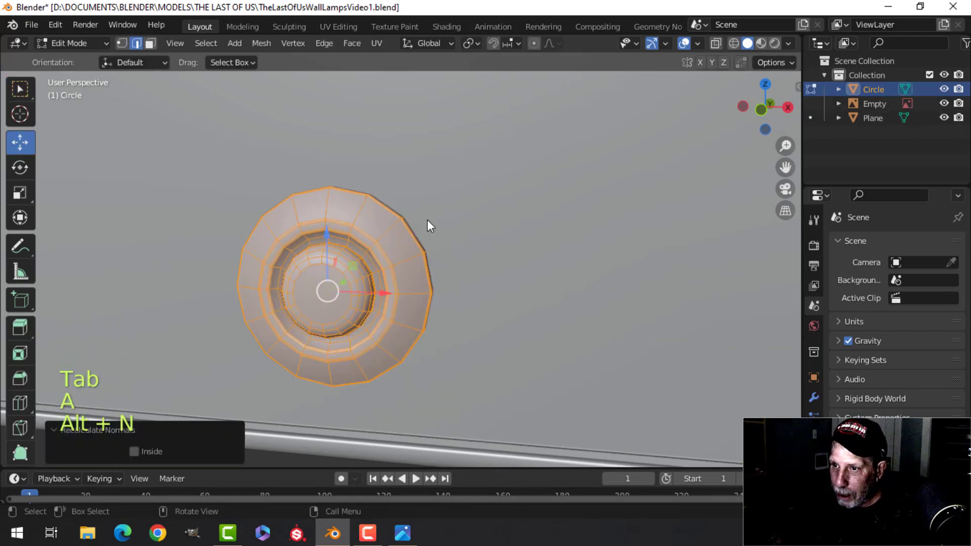
{"action": "scroll", "coordinate": [365, 268], "scroll_direction": "up", "scroll_amount": 6}
{"action": "key", "text": "alt+a"}
Step: Add a loop cut around the recess wall and slide it toward the recess floor
{"action": "middle_click_drag", "start_coordinate": [311, 273], "coordinate": [356, 278]}
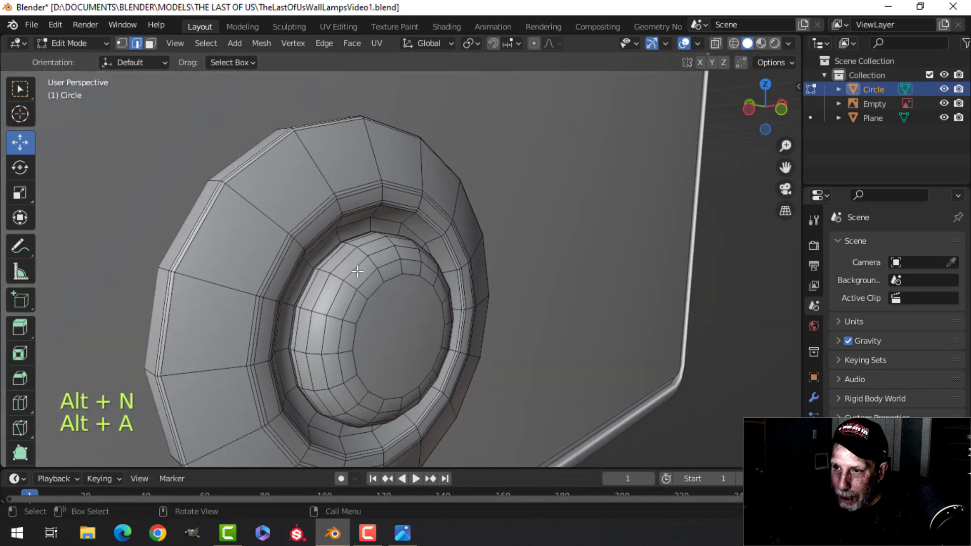
{"action": "scroll", "coordinate": [357, 278], "scroll_direction": "up", "scroll_amount": 4}
{"action": "key", "text": "Tab"}
{"action": "middle_click_drag", "start_coordinate": [411, 255], "coordinate": [357, 217]}
{"action": "scroll", "coordinate": [387, 211], "scroll_direction": "down", "scroll_amount": 6}
{"action": "scroll", "coordinate": [352, 229], "scroll_direction": "up", "scroll_amount": 4}
{"action": "key", "text": "Tab"}
{"action": "scroll", "coordinate": [351, 229], "scroll_direction": "up", "scroll_amount": 1}
{"action": "key", "text": "ctrl+r"}
{"action": "left_click", "coordinate": [277, 183]}
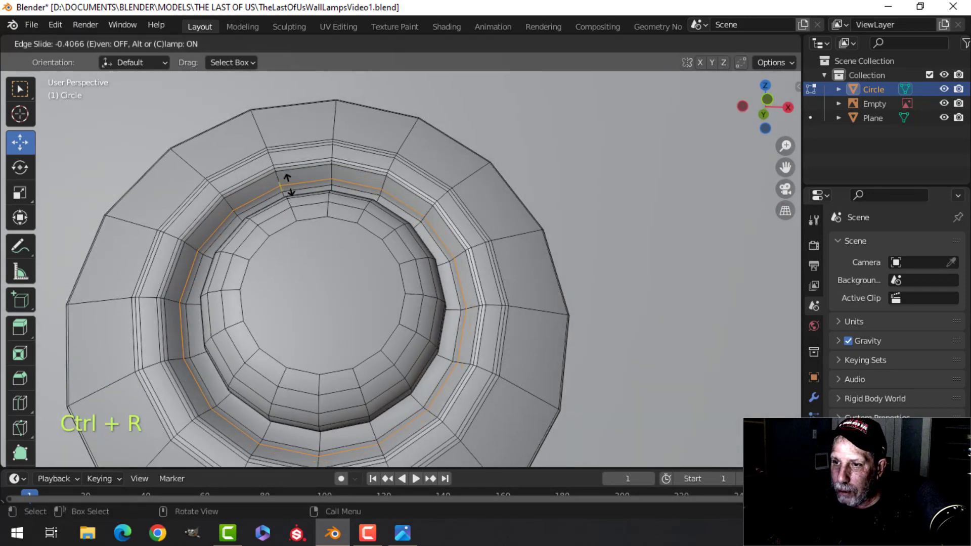
{"action": "left_click", "coordinate": [291, 185]}
Step: Recalculate the whole button's normals to the outside again and merge its vertices by distance
{"action": "key", "text": "Tab"}
{"action": "scroll", "coordinate": [332, 208], "scroll_direction": "down", "scroll_amount": 5}
{"action": "middle_click_drag", "start_coordinate": [332, 208], "coordinate": [369, 227]}
{"action": "key", "text": "alt+a"}
{"action": "left_click", "coordinate": [368, 228]}
{"action": "key", "text": "Tab"}
{"action": "key", "text": "a"}
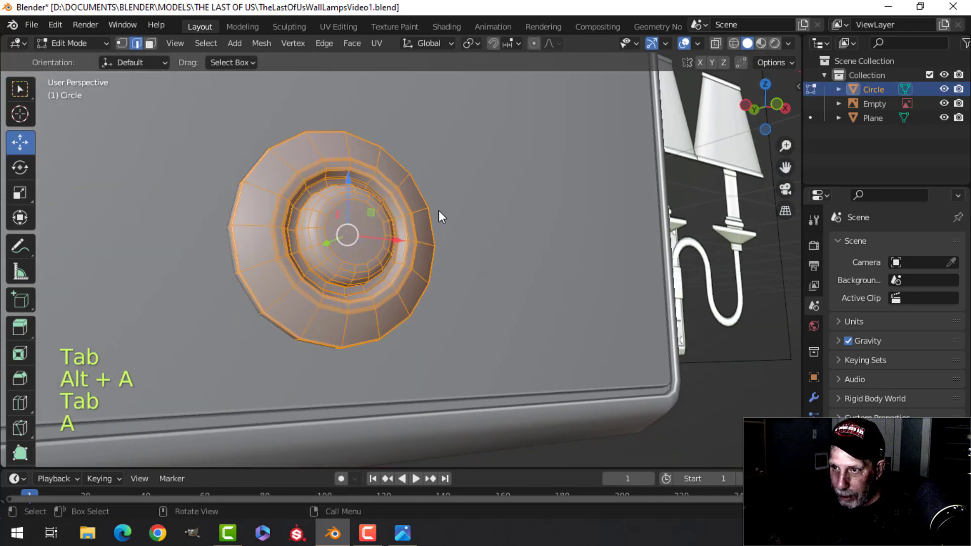
{"action": "key", "text": "alt+n"}
{"action": "left_click", "coordinate": [438, 210]}
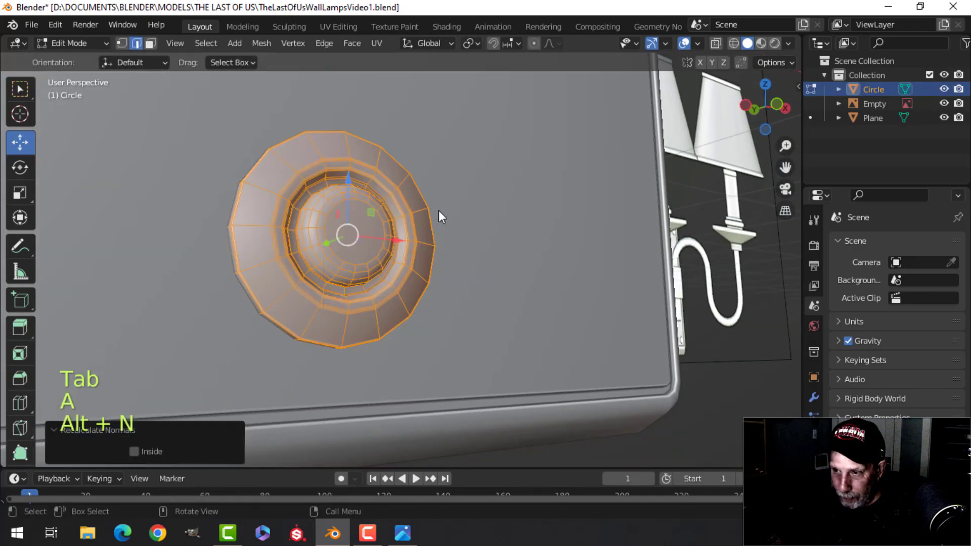
{"action": "key", "text": "m"}
{"action": "left_click", "coordinate": [435, 211]}
{"action": "key", "text": "Tab"}
{"action": "scroll", "coordinate": [447, 219], "scroll_direction": "down", "scroll_amount": 4}
Step: Select the entire button mesh and adjust its position slightly along Y against the backplate
{"action": "key", "text": "alt+a"}
{"action": "middle_click_drag", "start_coordinate": [448, 219], "coordinate": [408, 251]}
{"action": "scroll", "coordinate": [426, 281], "scroll_direction": "up", "scroll_amount": 4}
{"action": "scroll", "coordinate": [426, 282], "scroll_direction": "up", "scroll_amount": 2}
{"action": "left_click", "coordinate": [383, 250]}
{"action": "key", "text": "Tab"}
{"action": "key", "text": "a"}
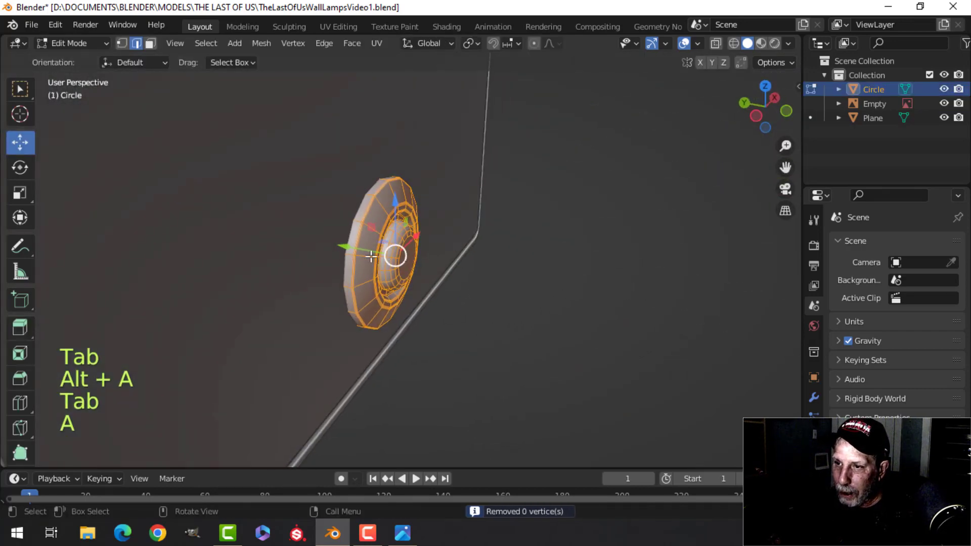
{"action": "left_click_drag", "start_coordinate": [341, 248], "coordinate": [343, 253]}
{"action": "middle_click_drag", "start_coordinate": [343, 253], "coordinate": [449, 265]}
Step: Select the front face of the round button's central dome and grow the selection to cover the whole dome
{"action": "scroll", "coordinate": [427, 217], "scroll_direction": "down", "scroll_amount": 6}
{"action": "key", "text": "alt+a"}
{"action": "middle_click_drag", "start_coordinate": [449, 265], "coordinate": [434, 241]}
{"action": "middle_click_drag", "start_coordinate": [437, 243], "coordinate": [453, 179], "text": "shift"}
{"action": "scroll", "coordinate": [452, 285], "scroll_direction": "up", "scroll_amount": 4}
{"action": "scroll", "coordinate": [462, 234], "scroll_direction": "up", "scroll_amount": 3}
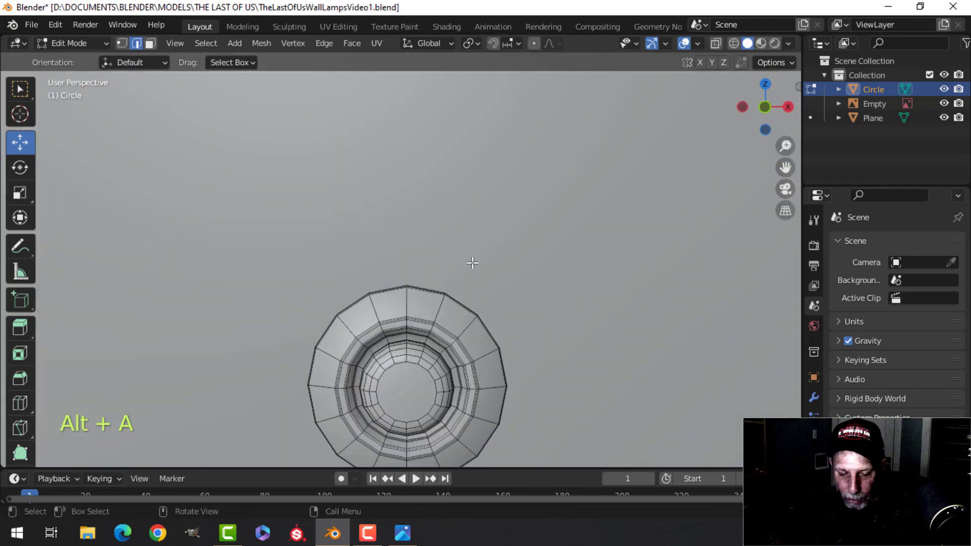
{"action": "key", "text": "3"}
{"action": "left_click", "coordinate": [422, 380]}
{"action": "middle_click_drag", "start_coordinate": [494, 329], "coordinate": [513, 221]}
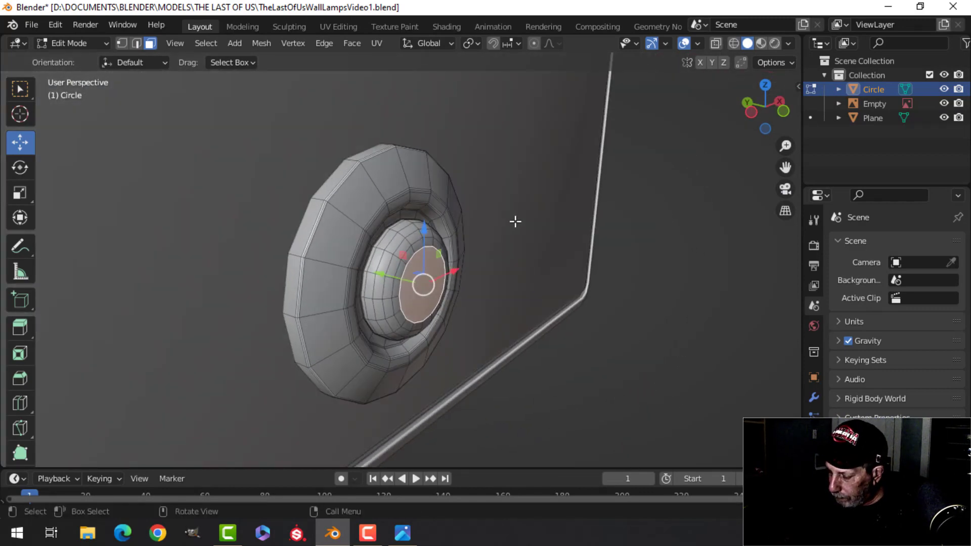
{"action": "key", "text": "ctrl+KP_Add"}
{"action": "key", "text": "ctrl+KP_Add"}
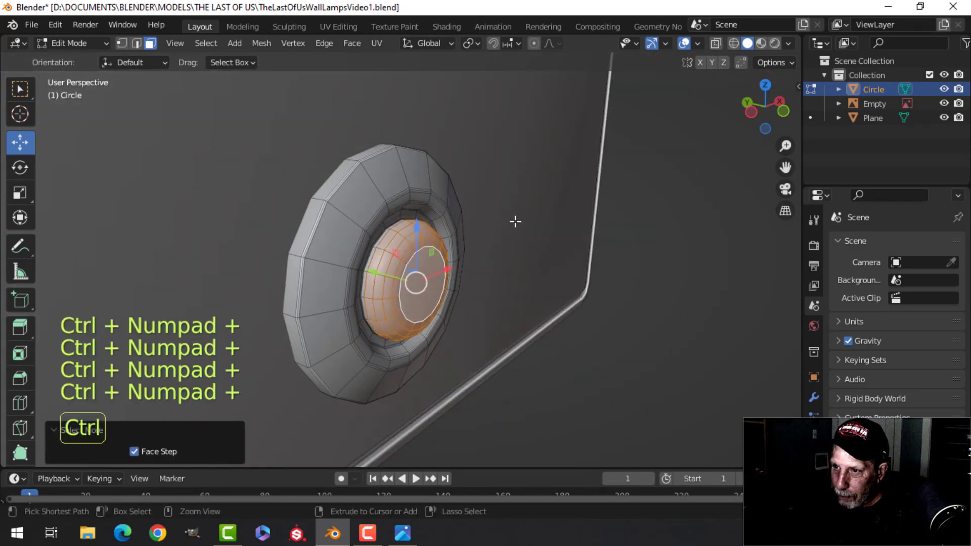
{"action": "key", "text": "ctrl+KP_Add"}
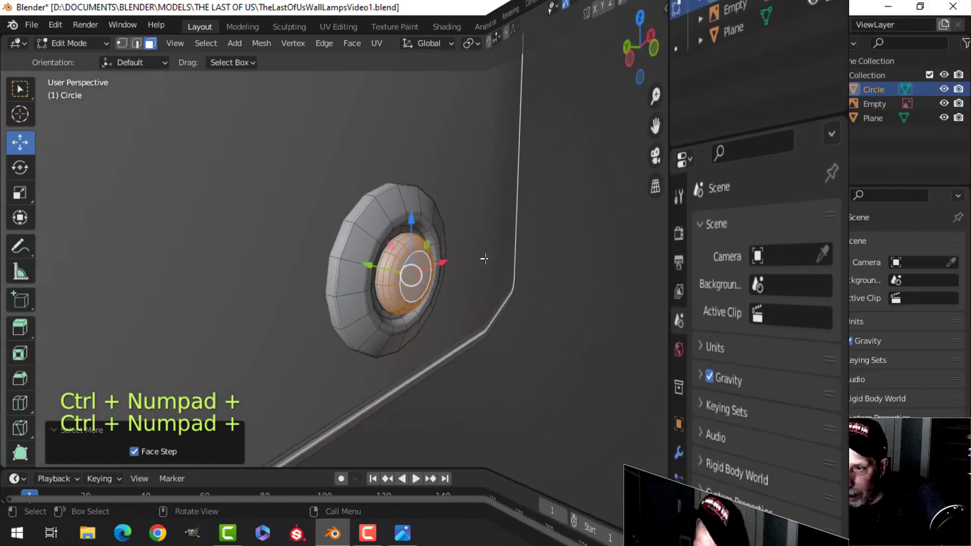
Step: Duplicate the selected dome, move the copy about 1.27 m up along Z, and separate it into its own object
{"action": "key", "text": "shift+d"}
{"action": "left_click_drag", "start_coordinate": [397, 271], "coordinate": [414, 101]}
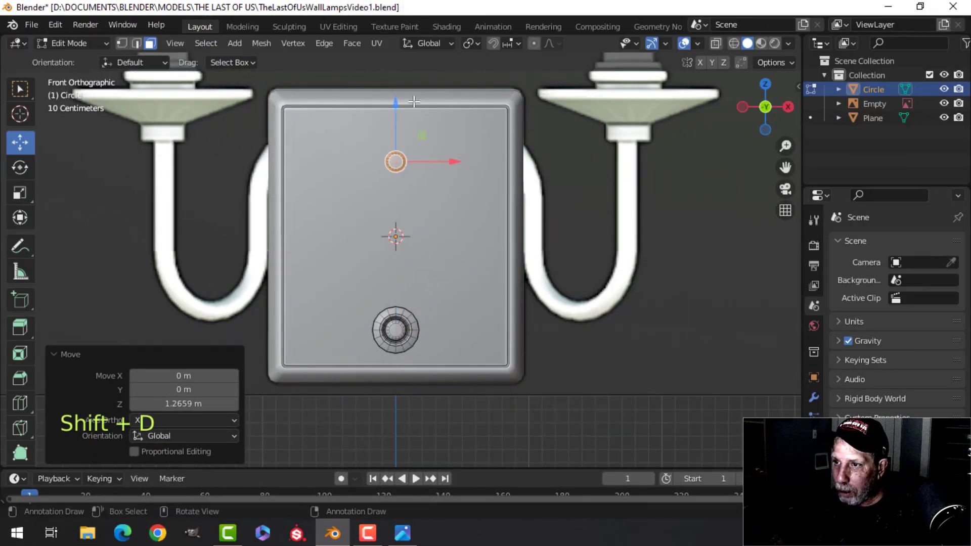
{"action": "key", "text": "p"}
{"action": "left_click", "coordinate": [524, 127]}
{"action": "key", "text": "Tab"}
{"action": "left_click", "coordinate": [405, 165]}
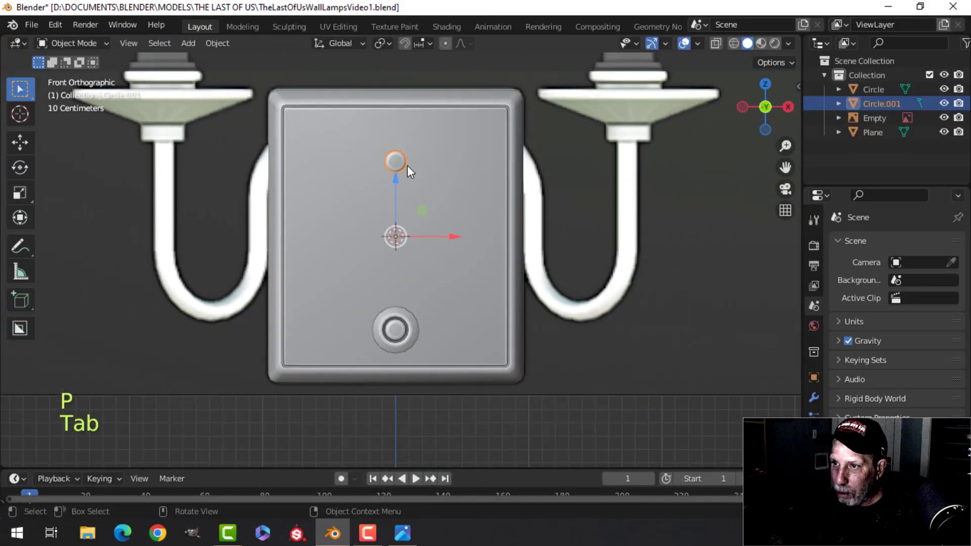
Step: Move the whole separated dome mesh along Y toward the backplate's face
{"action": "key", "text": "Tab"}
{"action": "middle_click_drag", "start_coordinate": [420, 193], "coordinate": [405, 260]}
{"action": "key", "text": "a"}
{"action": "scroll", "coordinate": [456, 219], "scroll_direction": "up", "scroll_amount": 3}
{"action": "scroll", "coordinate": [405, 260], "scroll_direction": "up", "scroll_amount": 4}
{"action": "left_click_drag", "start_coordinate": [274, 161], "coordinate": [243, 162]}
{"action": "key", "text": "Tab"}
{"action": "key", "text": "KP_1"}
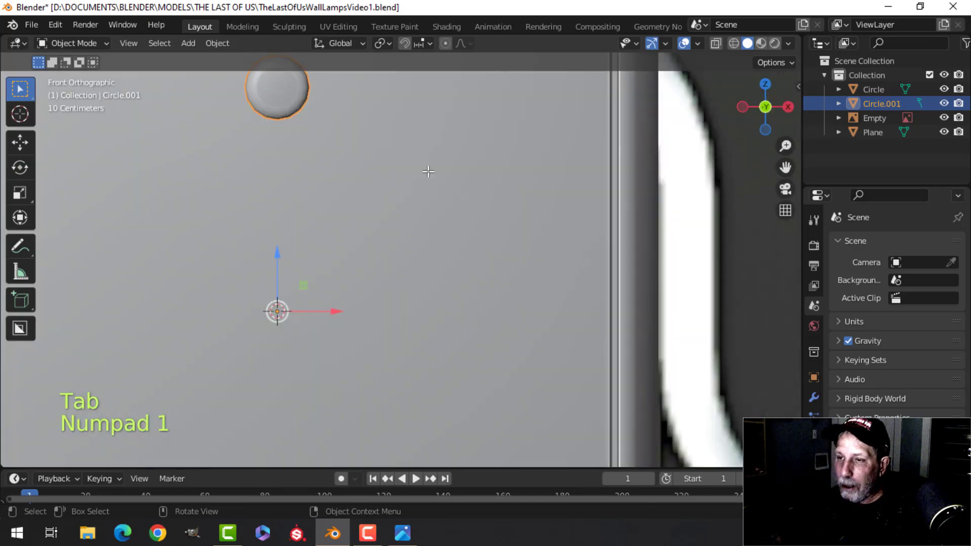
Step: In wireframe, move the dome onto the reference's upper-left corner screw, about -0.72 m in X and 0.31 m in Z, and scale it to 0.842
{"action": "key", "text": "Tab"}
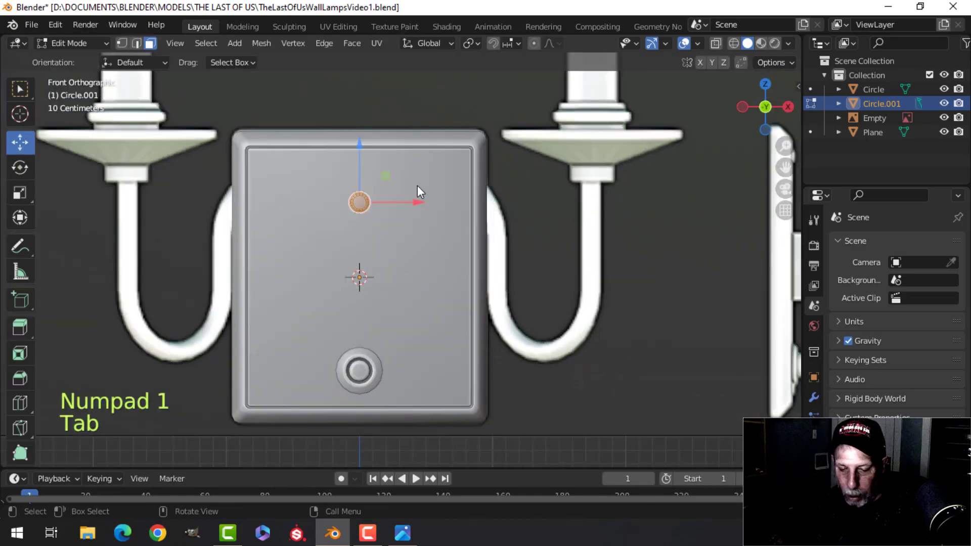
{"action": "key", "text": "z"}
{"action": "left_click", "coordinate": [299, 185]}
{"action": "scroll", "coordinate": [504, 313], "scroll_direction": "up", "scroll_amount": 3}
{"action": "key", "text": "g"}
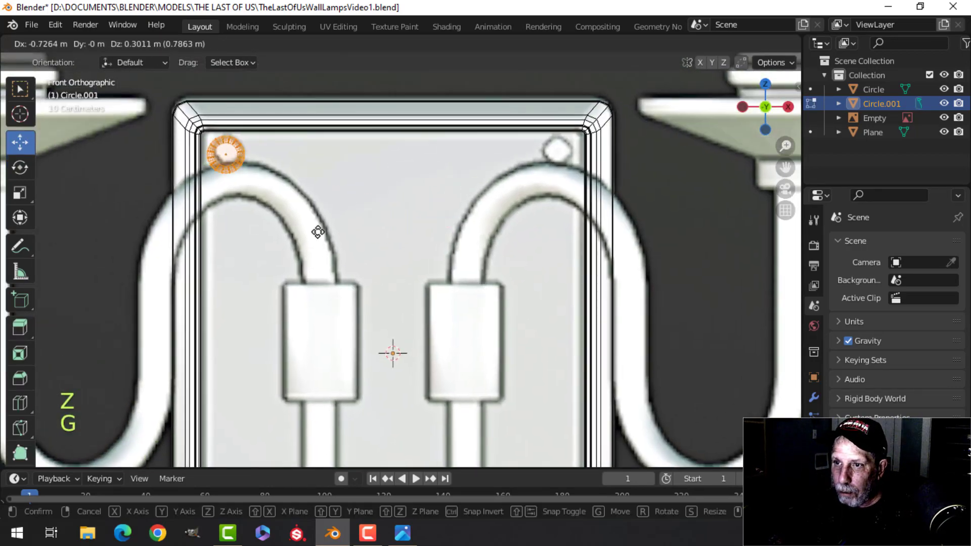
{"action": "left_click", "coordinate": [319, 230]}
{"action": "middle_click_drag", "start_coordinate": [318, 231], "coordinate": [398, 305], "text": "shift"}
{"action": "scroll", "coordinate": [397, 238], "scroll_direction": "up", "scroll_amount": 2}
{"action": "key", "text": "s"}
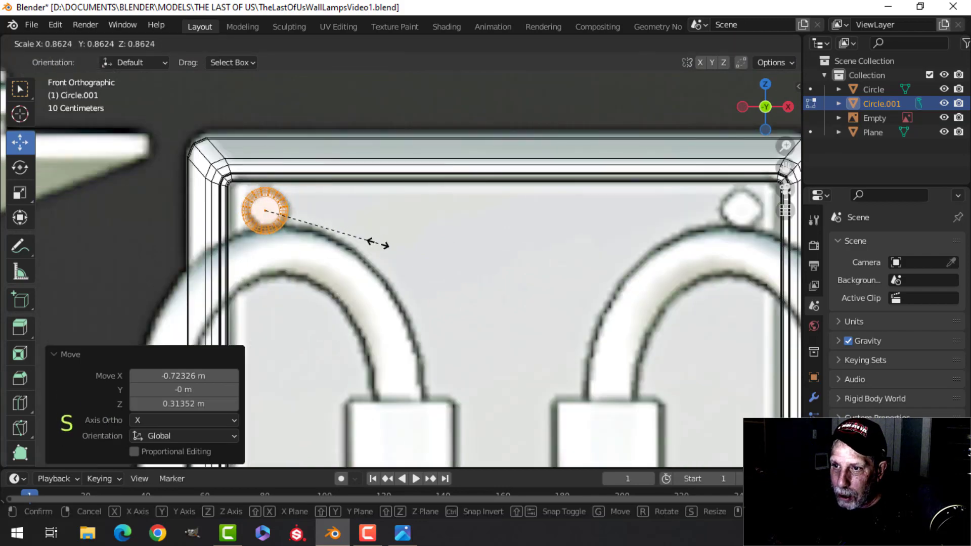
{"action": "left_click", "coordinate": [376, 244]}
{"action": "middle_click_drag", "start_coordinate": [355, 247], "coordinate": [364, 250]}
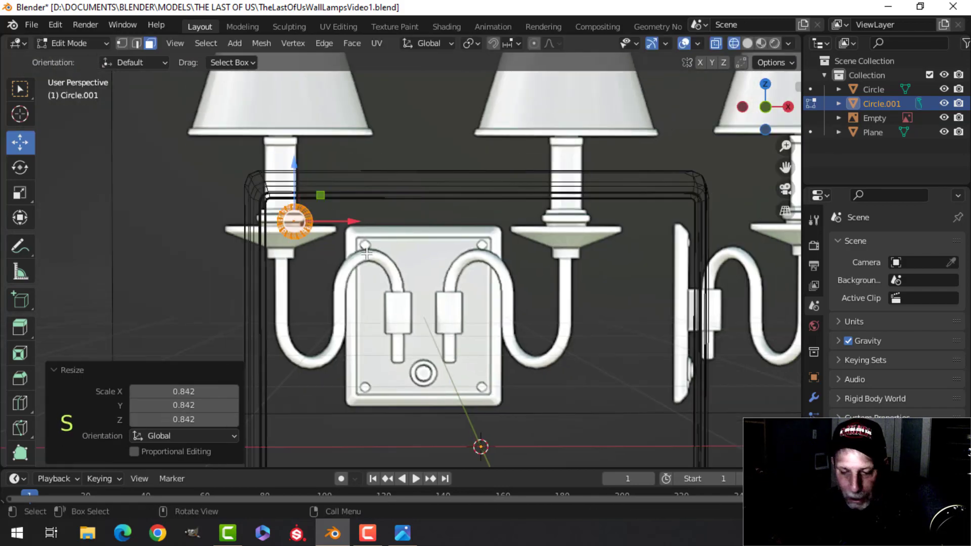
Step: Return to solid shading and shift the corner screw about 0.003 m along Y against the backplate
{"action": "key", "text": "z"}
{"action": "left_click", "coordinate": [457, 315]}
{"action": "middle_click_drag", "start_coordinate": [456, 314], "coordinate": [319, 298]}
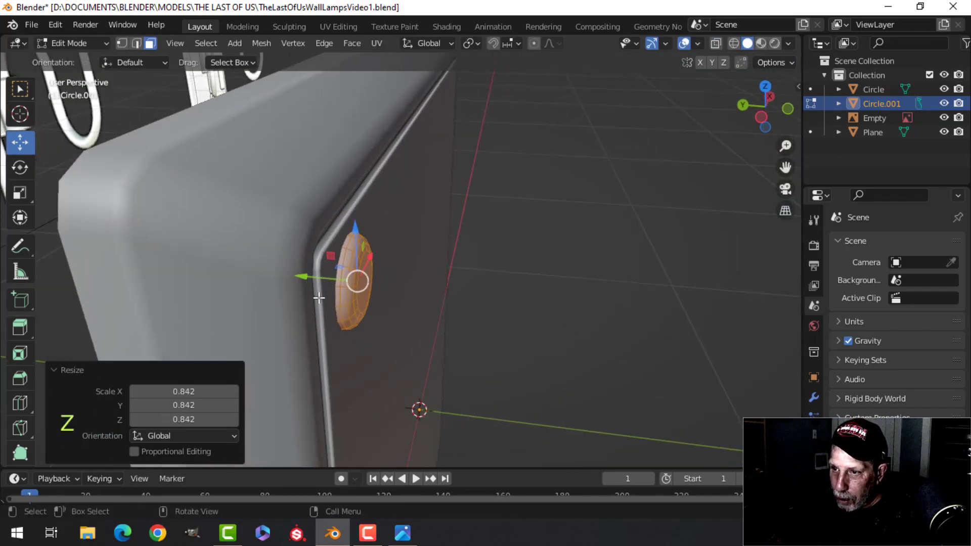
{"action": "left_click_drag", "start_coordinate": [311, 276], "coordinate": [537, 260]}
{"action": "key", "text": "KP_1"}
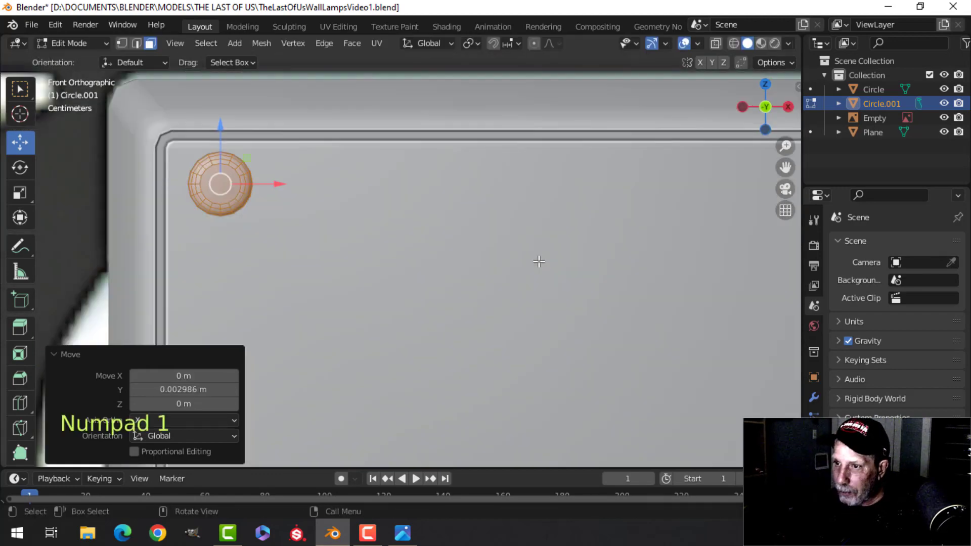
{"action": "scroll", "coordinate": [521, 290], "scroll_direction": "down", "scroll_amount": 6}
{"action": "key", "text": "Tab"}
{"action": "middle_click_drag", "start_coordinate": [501, 327], "coordinate": [425, 242], "text": "shift"}
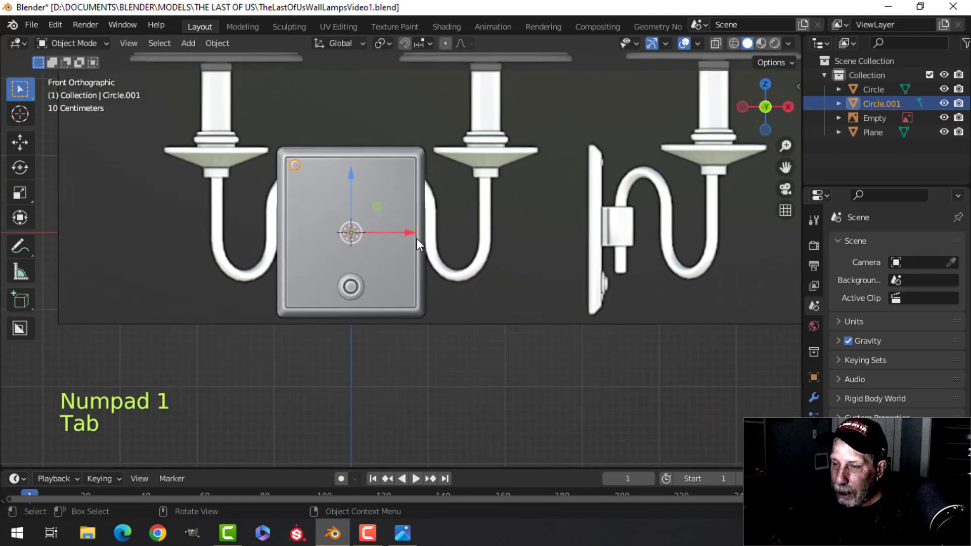
Step: Add a Mirror modifier to the corner screw across the X and Z axes to fill all four backplate corners
{"action": "key", "text": "Tab"}
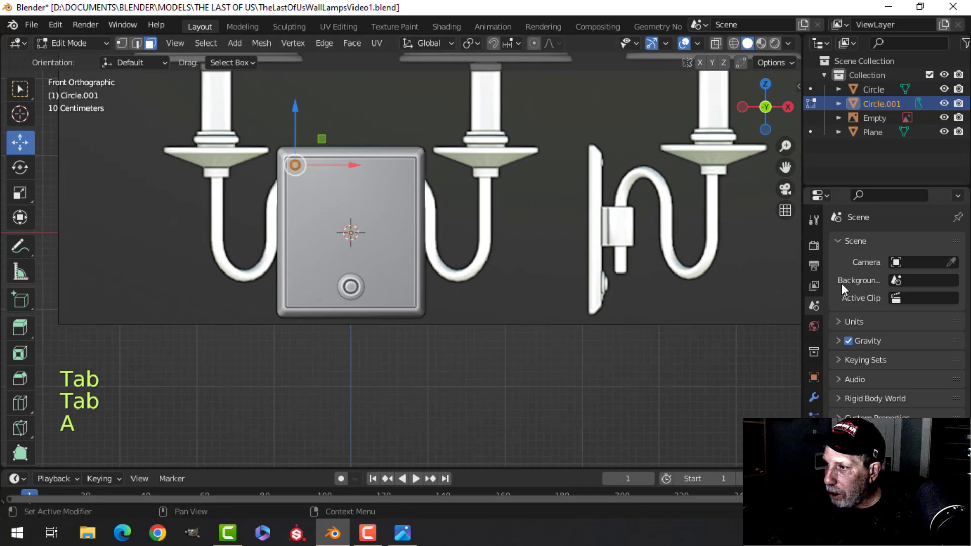
{"action": "left_click", "coordinate": [812, 398]}
{"action": "left_click", "coordinate": [853, 244]}
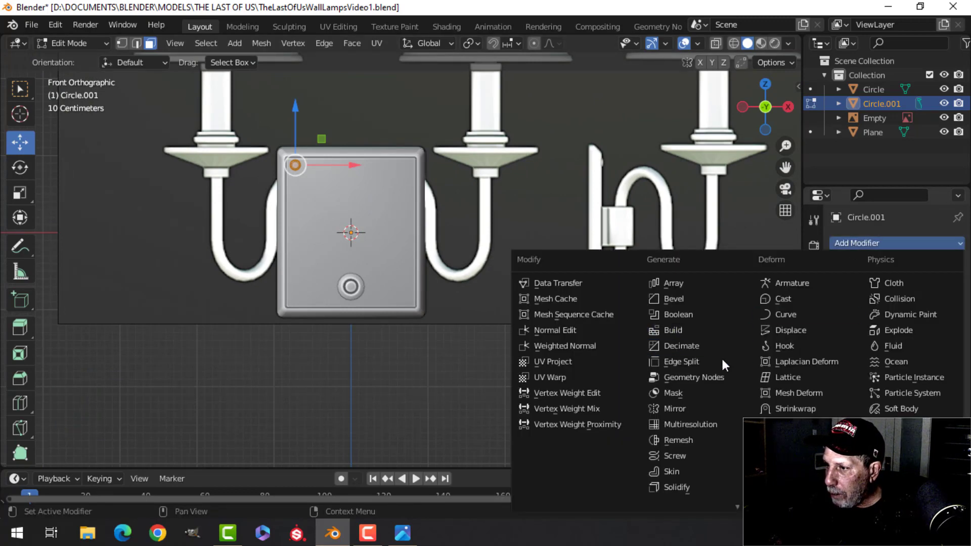
{"action": "left_click", "coordinate": [686, 408]}
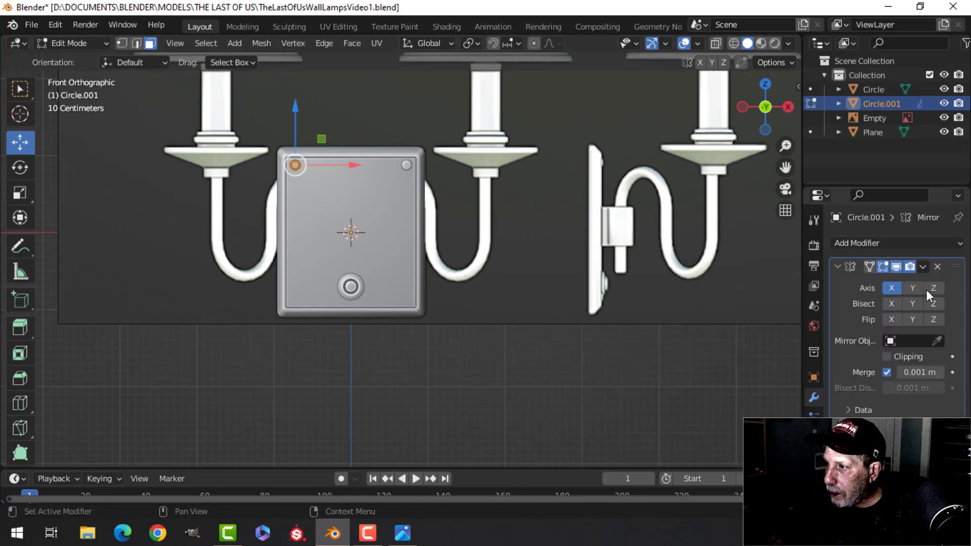
{"action": "key", "text": "ctrl+z"}
{"action": "key", "text": "ctrl+z"}
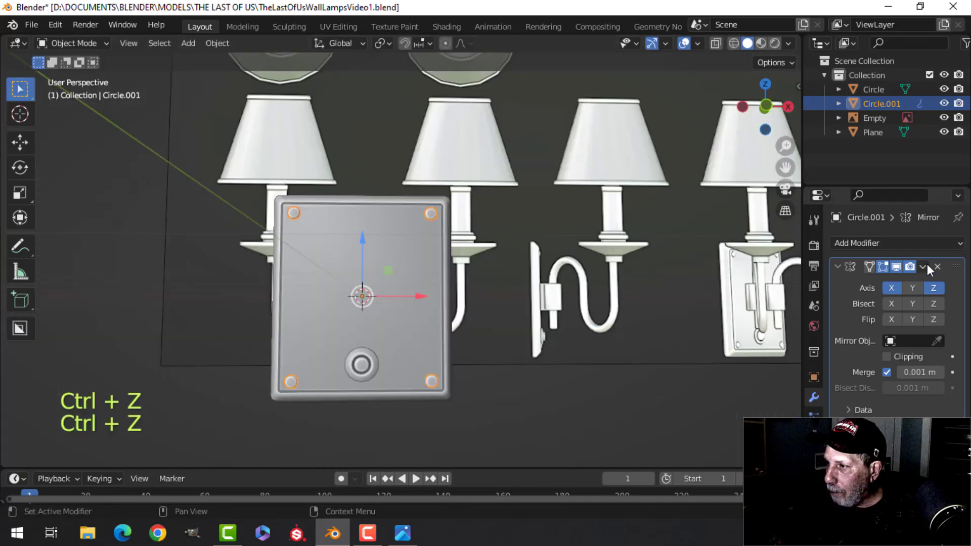
Step: Try to join the mirrored corner screws with the backplate, then undo the join
{"action": "left_click", "coordinate": [924, 267]}
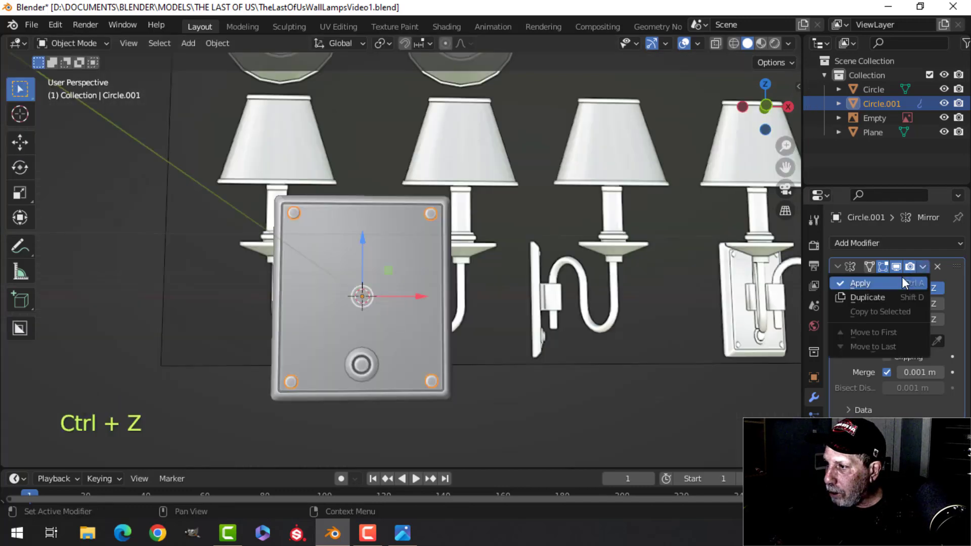
{"action": "left_click", "coordinate": [421, 250], "text": "shift"}
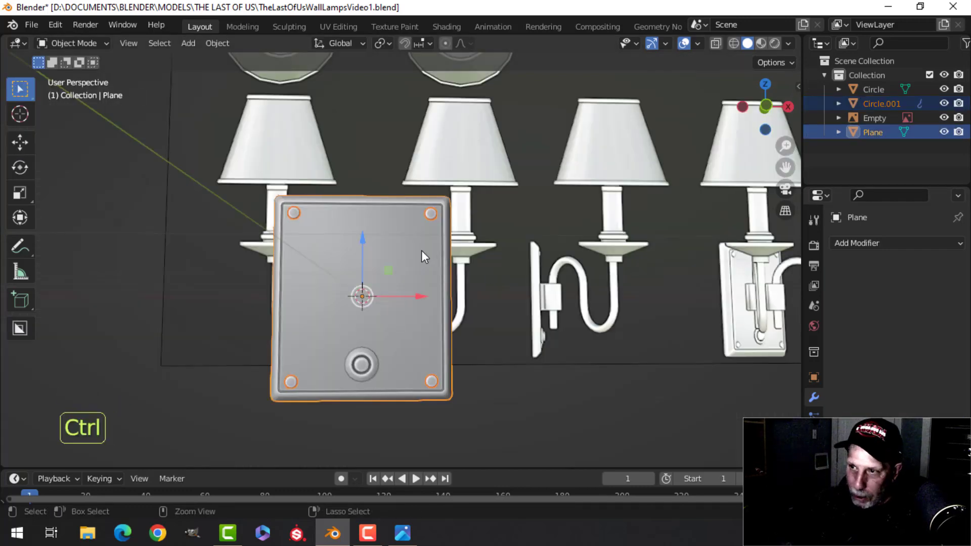
{"action": "key", "text": "ctrl+j"}
{"action": "key", "text": "ctrl+z"}
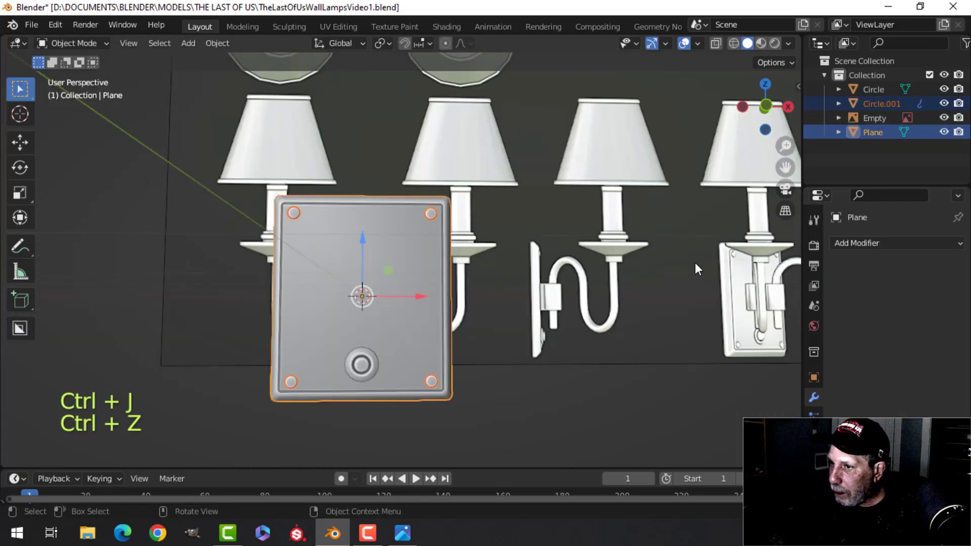
Step: Apply the Mirror modifier on the corner screws and join them with the backplate
{"action": "left_click", "coordinate": [432, 215]}
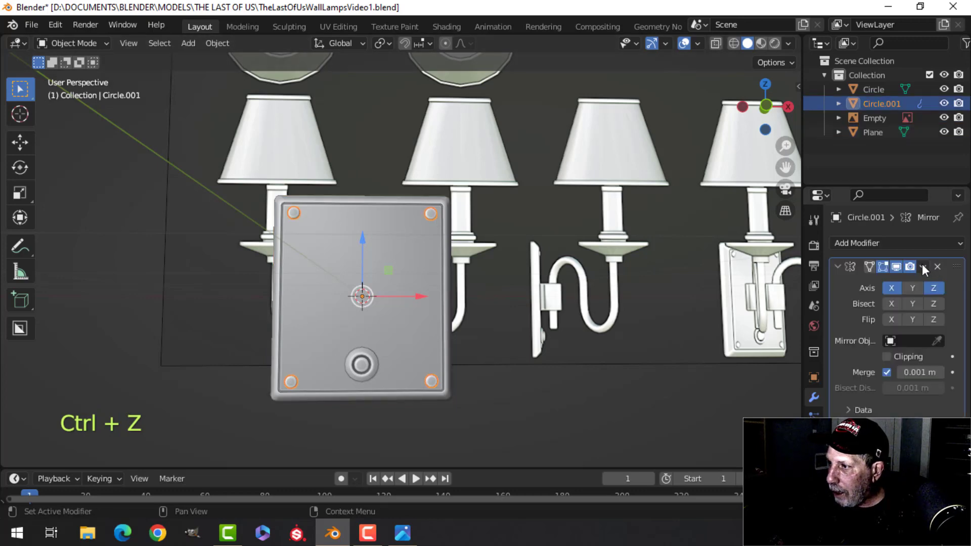
{"action": "left_click", "coordinate": [921, 264]}
{"action": "left_click", "coordinate": [895, 280]}
{"action": "left_click", "coordinate": [396, 259], "text": "shift"}
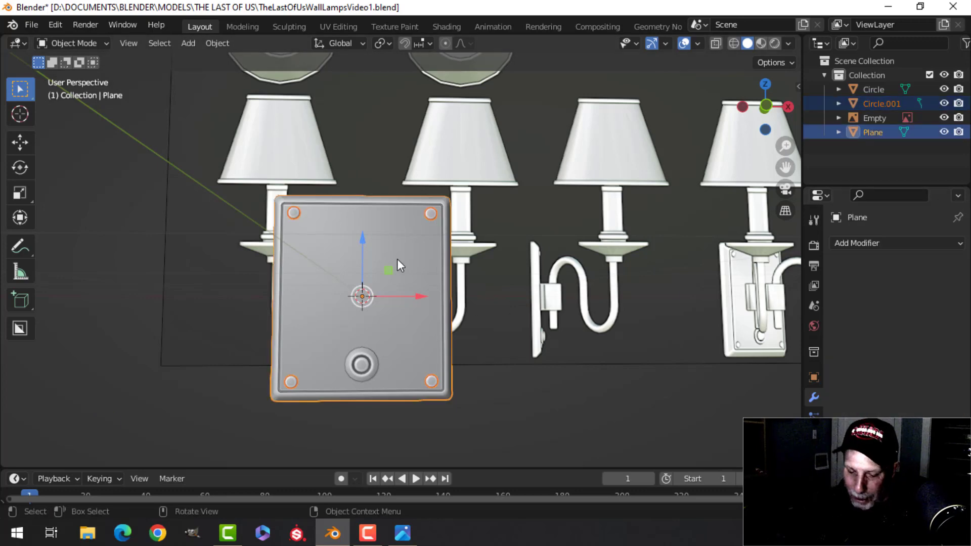
{"action": "key", "text": "ctrl+j"}
Step: Join the round button with the backplate object
{"action": "left_click", "coordinate": [375, 357]}
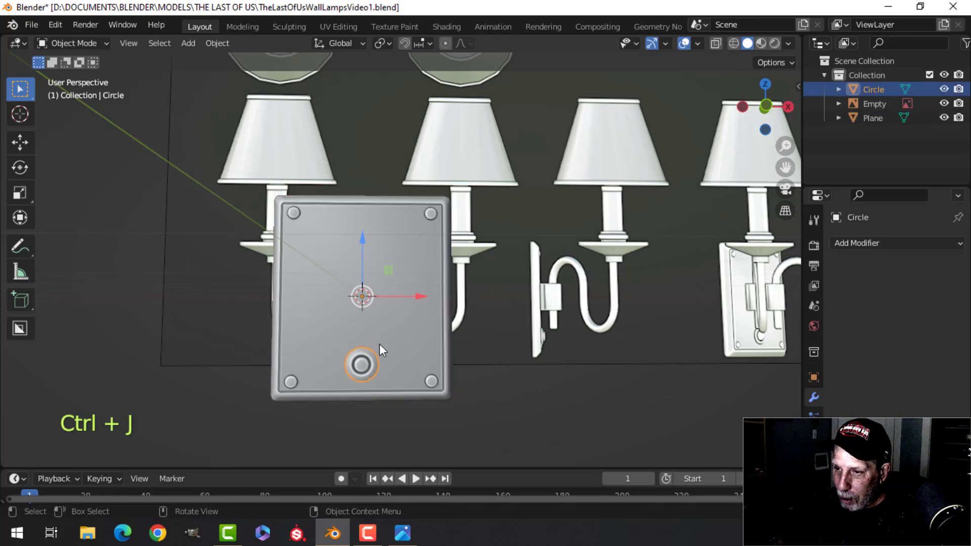
{"action": "left_click", "coordinate": [418, 321], "text": "shift"}
{"action": "key", "text": "ctrl+j"}
Step: Recalculate the joined backplate's normals to the outside and merge all its vertices by distance
{"action": "key", "text": "Tab"}
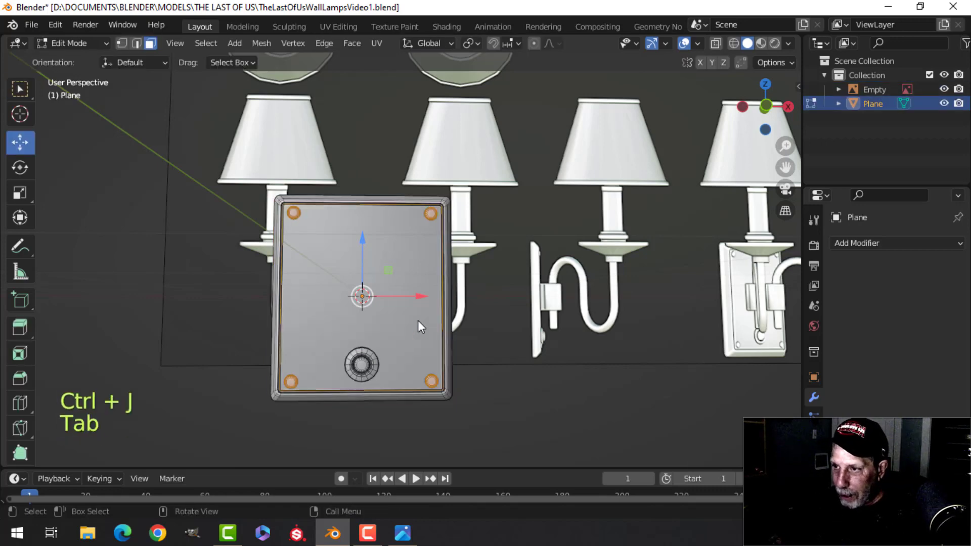
{"action": "key", "text": "a"}
{"action": "key", "text": "alt+n"}
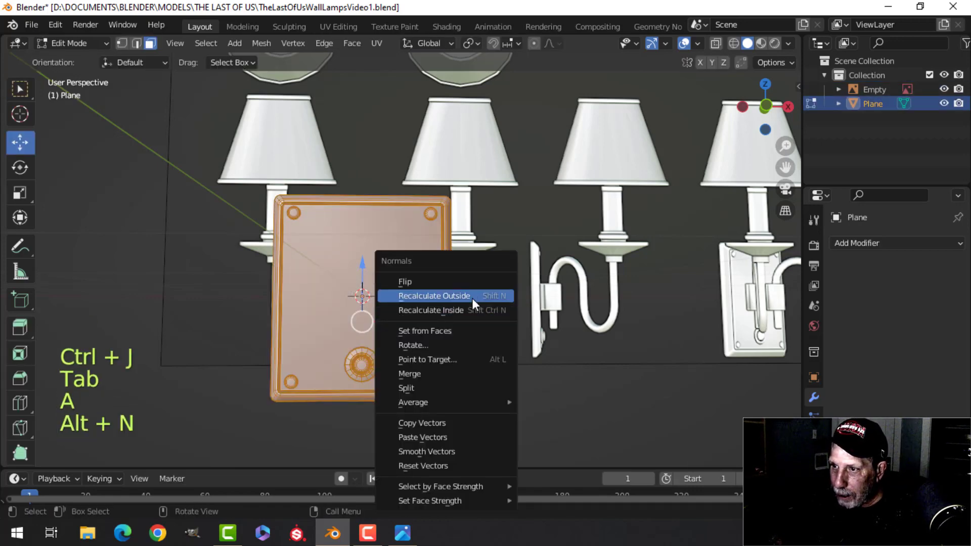
{"action": "left_click", "coordinate": [476, 297]}
{"action": "key", "text": "m"}
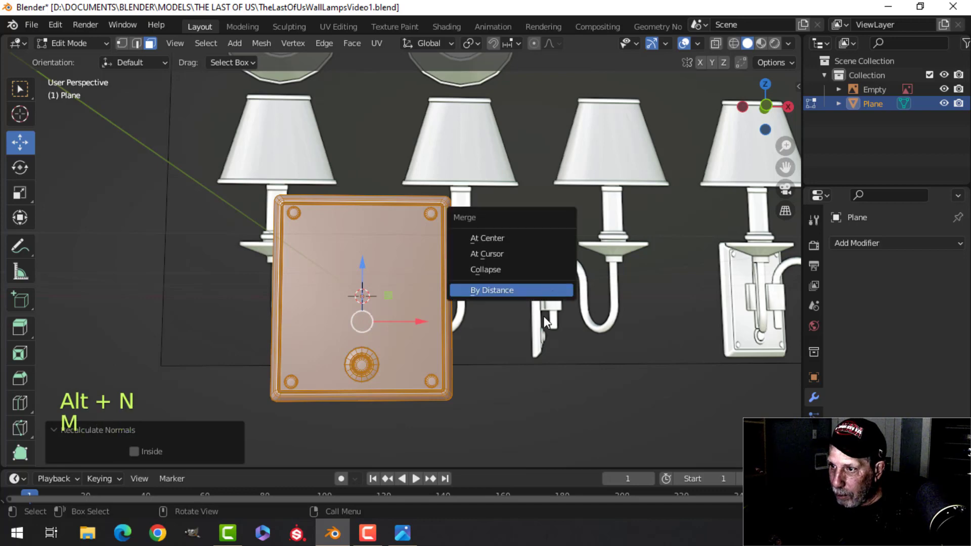
{"action": "left_click", "coordinate": [513, 290]}
{"action": "key", "text": "alt+a"}
{"action": "key", "text": "Tab"}
{"action": "scroll", "coordinate": [544, 281], "scroll_direction": "down", "scroll_amount": 3}
{"action": "key", "text": "alt+a"}
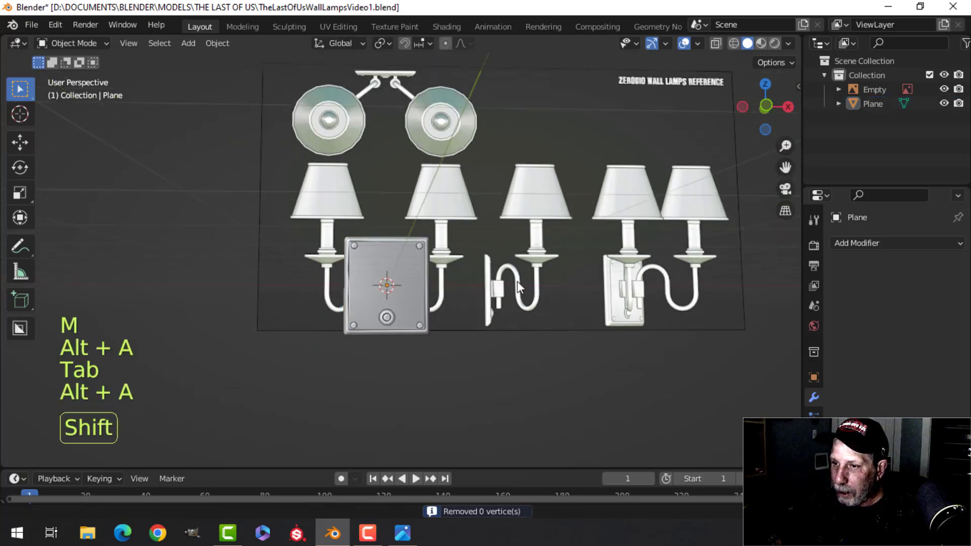
Step: Examine the cylindrical arm holders in the front and side reference views with the model in wireframe
{"action": "key", "text": "KP_1"}
{"action": "scroll", "coordinate": [511, 286], "scroll_direction": "up", "scroll_amount": 4}
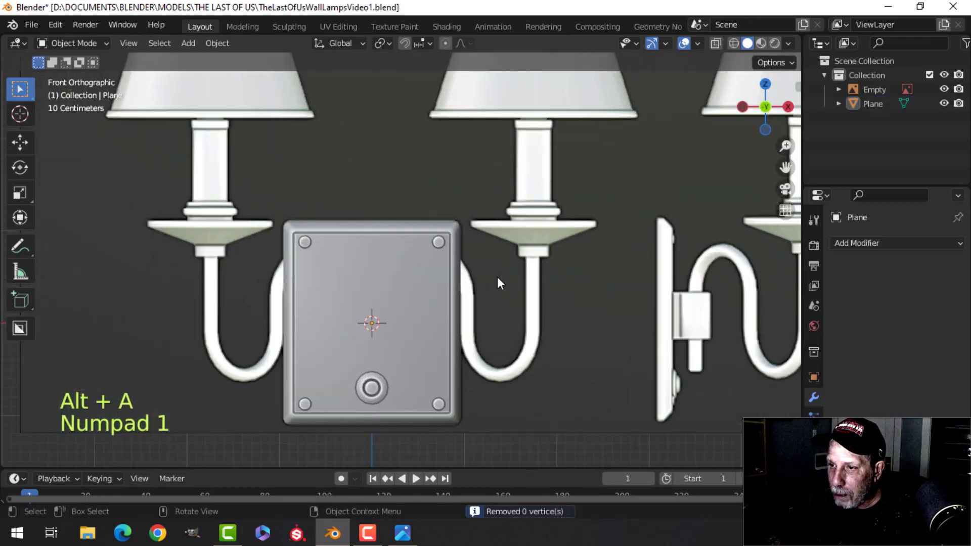
{"action": "key", "text": "z"}
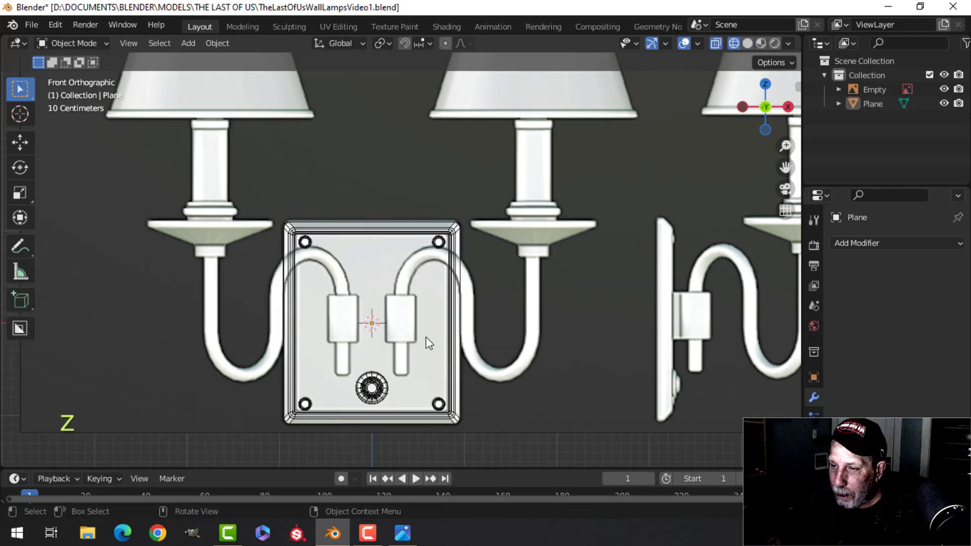
{"action": "scroll", "coordinate": [435, 336], "scroll_direction": "up", "scroll_amount": 3}
{"action": "middle_click_drag", "start_coordinate": [449, 336], "coordinate": [445, 243], "text": "shift"}
{"action": "scroll", "coordinate": [450, 249], "scroll_direction": "down", "scroll_amount": 2}
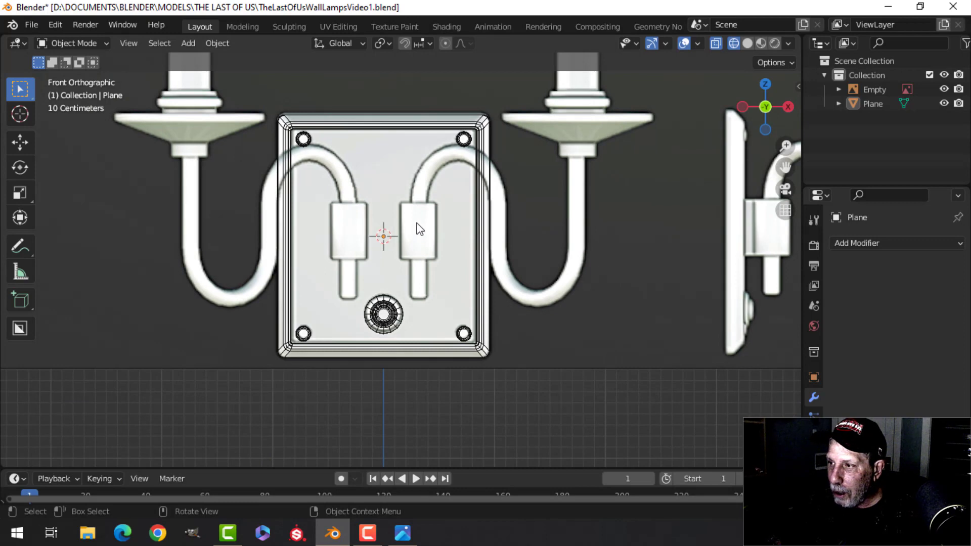
{"action": "scroll", "coordinate": [418, 229], "scroll_direction": "down", "scroll_amount": 2}
{"action": "middle_click_drag", "start_coordinate": [642, 242], "coordinate": [477, 281], "text": "shift"}
{"action": "scroll", "coordinate": [477, 281], "scroll_direction": "up", "scroll_amount": 4}
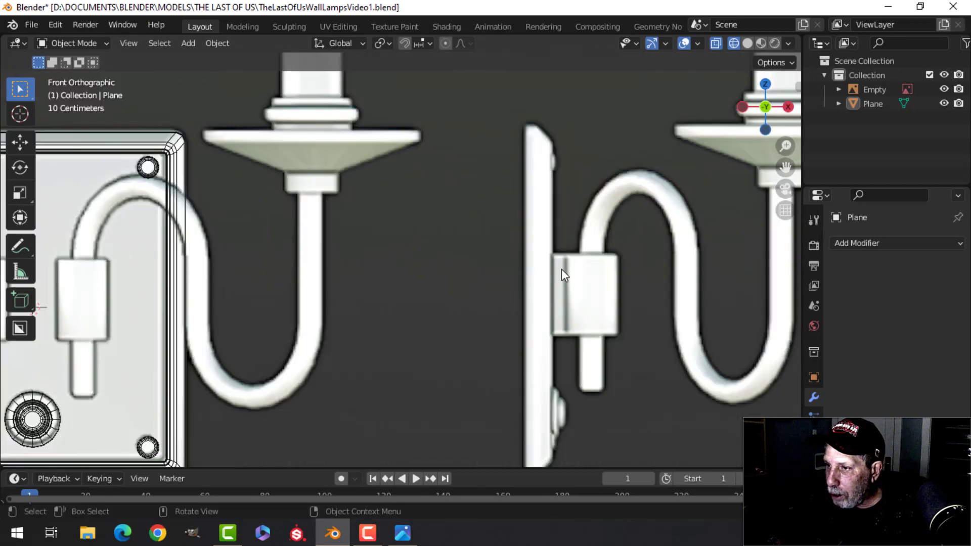
{"action": "scroll", "coordinate": [150, 302], "scroll_direction": "down", "scroll_amount": 2}
{"action": "middle_click_drag", "start_coordinate": [178, 309], "coordinate": [328, 296], "text": "shift"}
{"action": "scroll", "coordinate": [302, 315], "scroll_direction": "down", "scroll_amount": 2}
Step: Add a 16-vertex mesh circle with a 1 m radius at the origin and scale it to 0.285 in Edit Mode
{"action": "key", "text": "shift+a"}
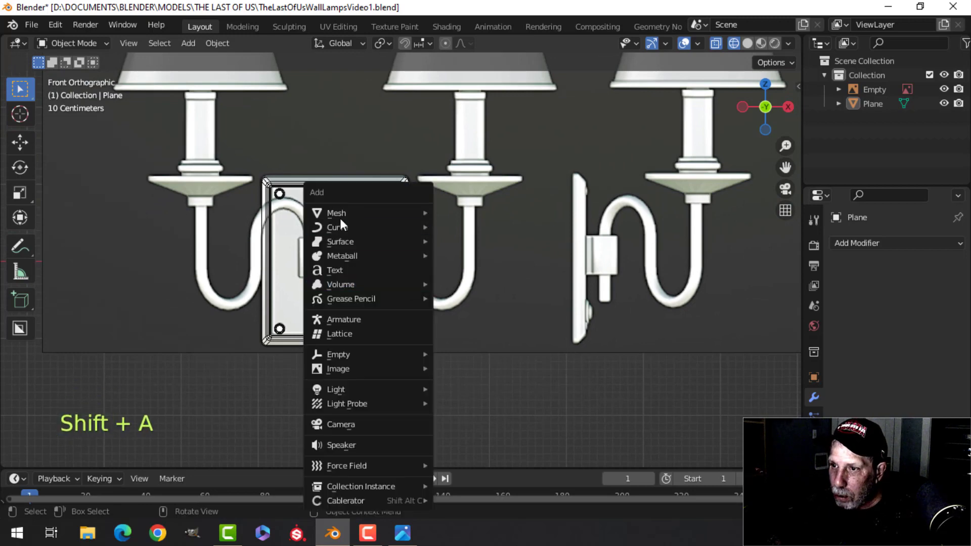
{"action": "mouse_move", "coordinate": [409, 213]}
{"action": "left_click", "coordinate": [472, 240]}
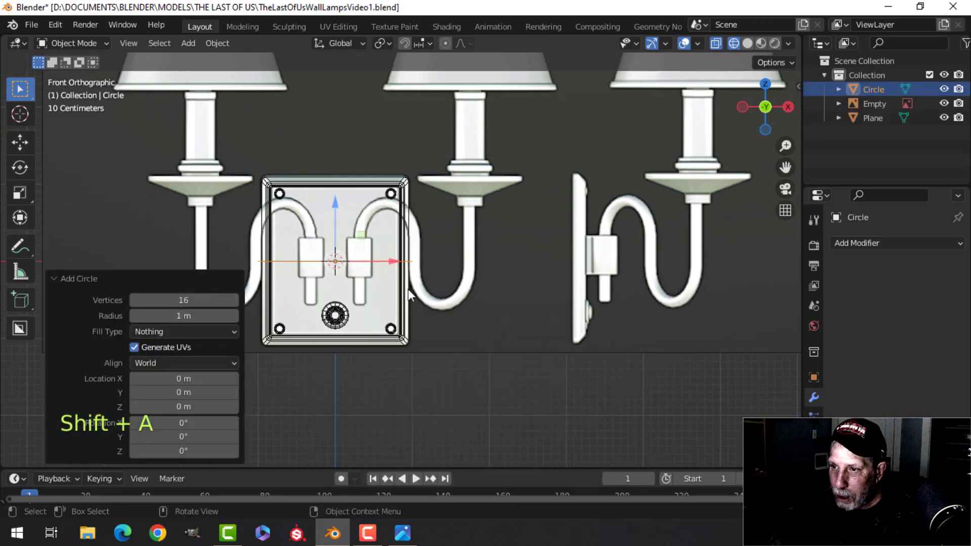
{"action": "key", "text": "Tab"}
{"action": "key", "text": "s"}
{"action": "left_click", "coordinate": [395, 273]}
{"action": "scroll", "coordinate": [422, 264], "scroll_direction": "up", "scroll_amount": 2}
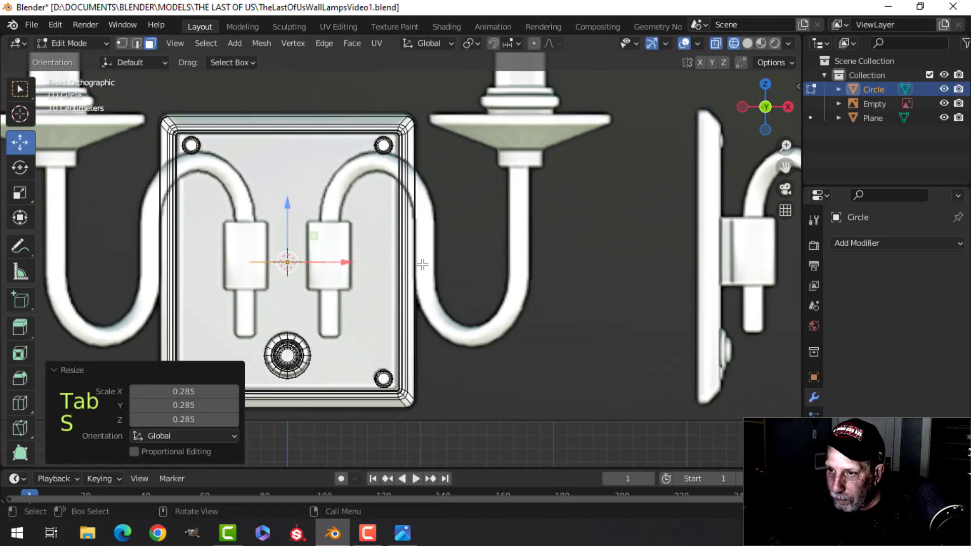
Step: Scale the circle to 0.616 and move it to the lower edge of the right arm holder, X 0.3272 m and Z -0.19846 m
{"action": "key", "text": "s"}
{"action": "left_click", "coordinate": [371, 263]}
{"action": "key", "text": "g"}
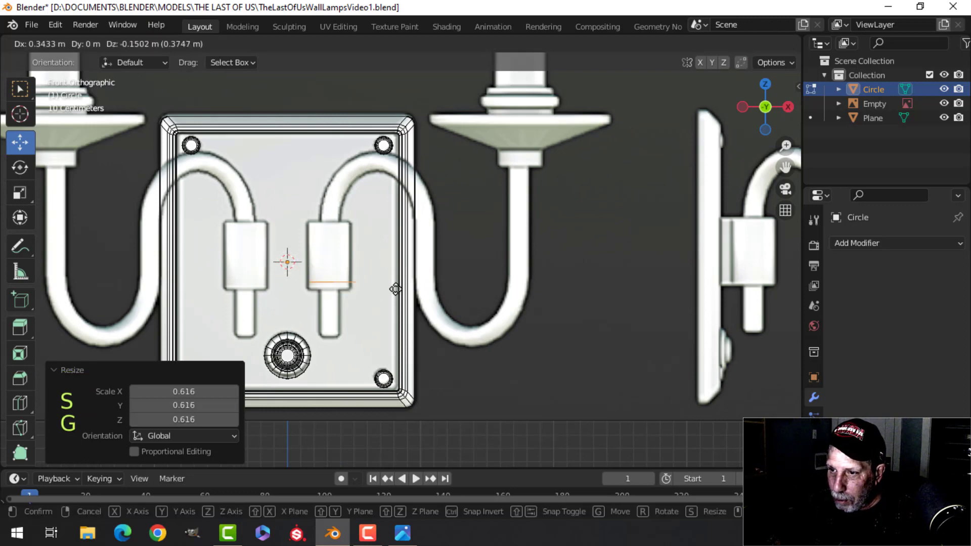
{"action": "left_click", "coordinate": [394, 295]}
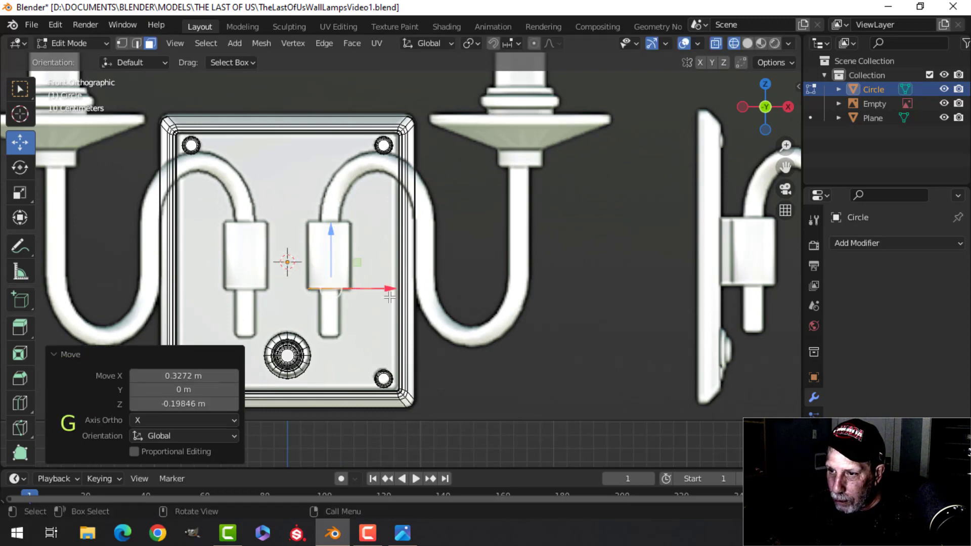
{"action": "scroll", "coordinate": [392, 296], "scroll_direction": "up", "scroll_amount": 3}
{"action": "middle_click_drag", "start_coordinate": [392, 295], "coordinate": [485, 272], "text": "shift"}
{"action": "key", "text": "1"}
{"action": "scroll", "coordinate": [498, 267], "scroll_direction": "up", "scroll_amount": 2}
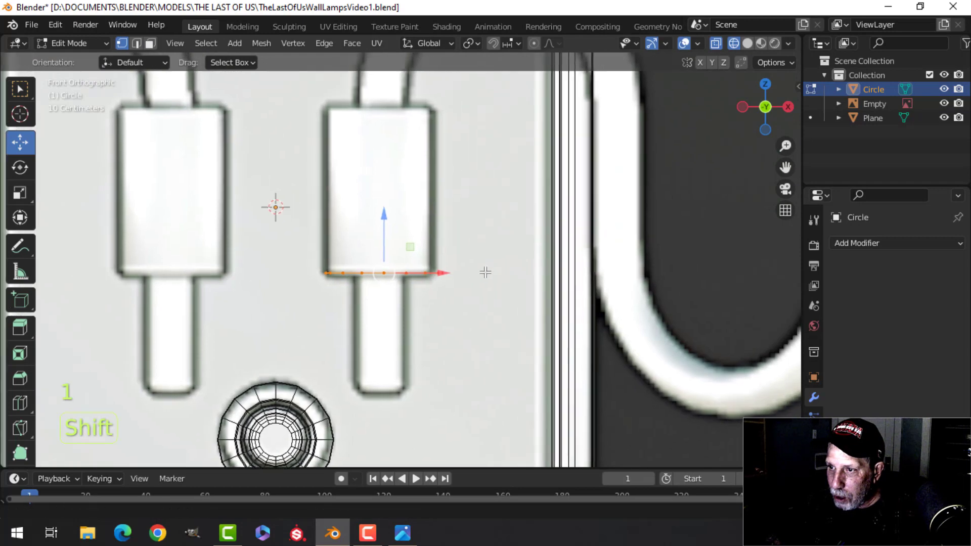
{"action": "scroll", "coordinate": [441, 320], "scroll_direction": "down", "scroll_amount": 1}
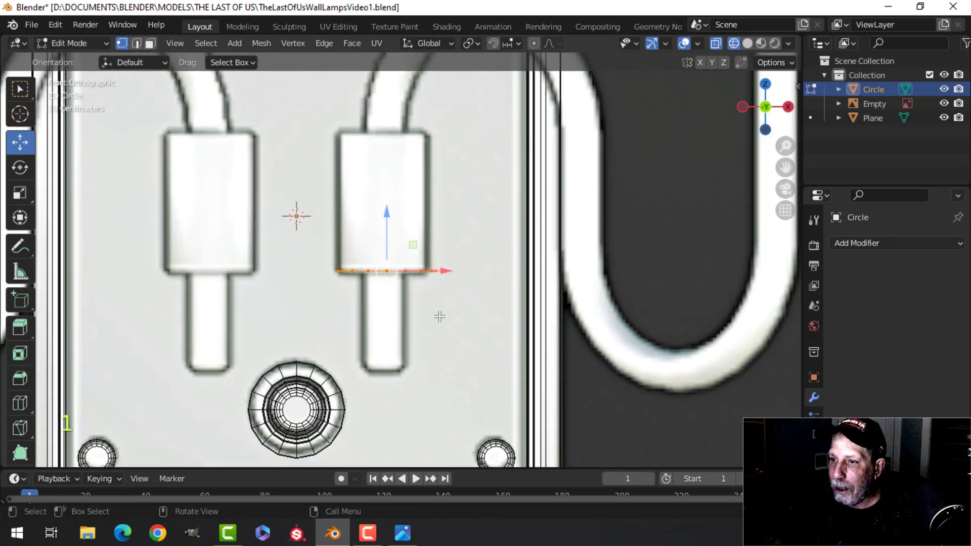
Step: Extrude the circle vertically up to the upper edge of the right arm holder in the reference
{"action": "key", "text": "e"}
{"action": "right_click", "coordinate": [439, 311]}
{"action": "left_click_drag", "start_coordinate": [388, 224], "coordinate": [397, 153]}
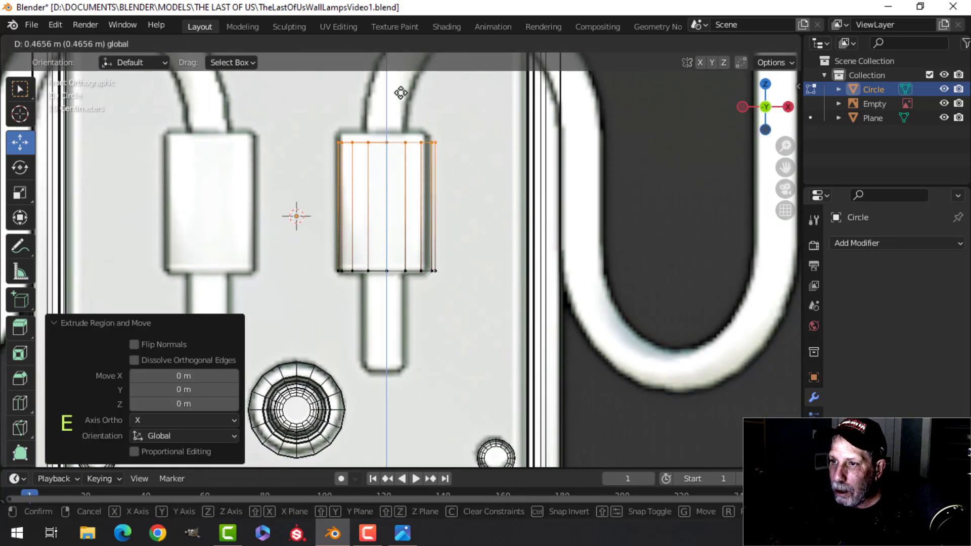
{"action": "left_click_drag", "start_coordinate": [401, 83], "coordinate": [401, 83]}
Step: Scale the whole cylinder to 0.973 and align it with the reference holder by moving it -0.012934 m in X and -0.00776 m in Z
{"action": "key", "text": "a"}
{"action": "key", "text": "s"}
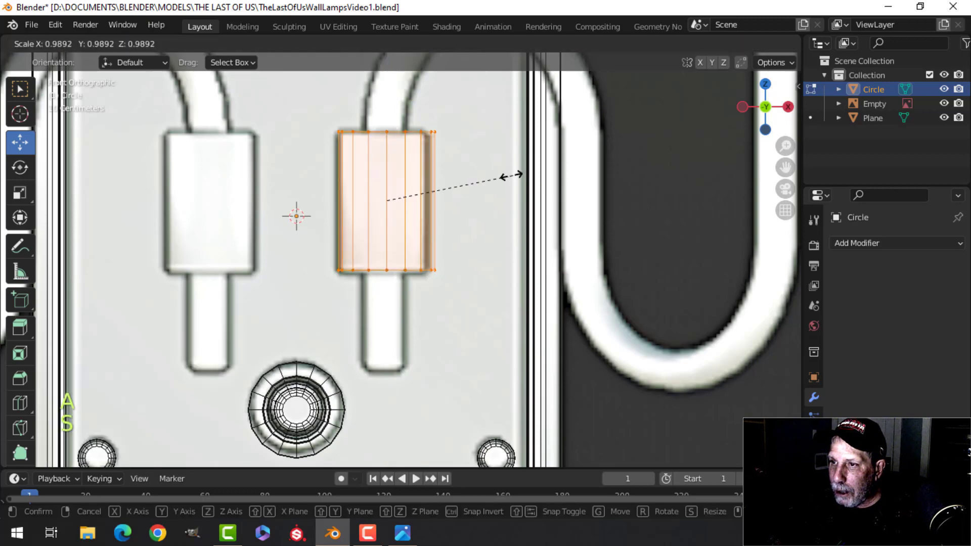
{"action": "left_click", "coordinate": [511, 176]}
{"action": "key", "text": "g"}
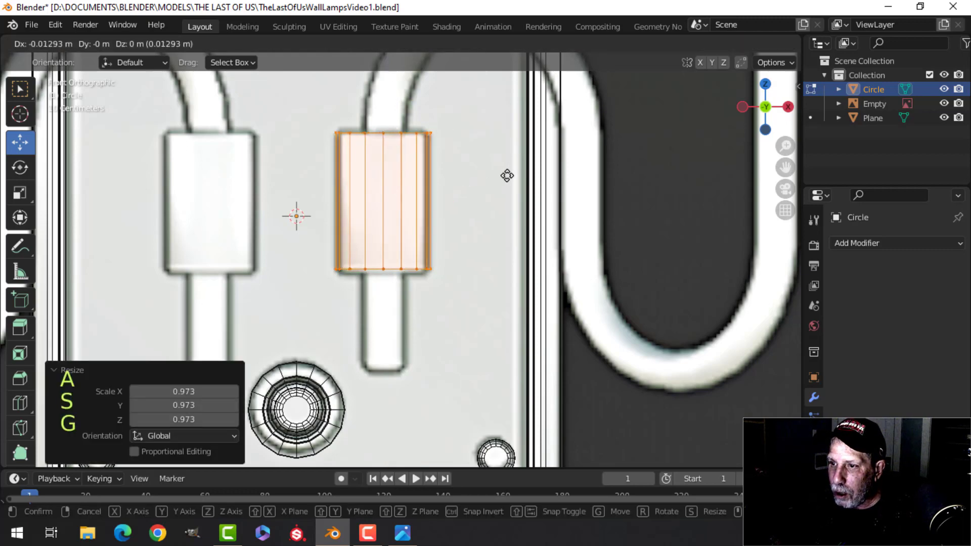
{"action": "left_click", "coordinate": [507, 178]}
Step: Switch to solid shading and move the cylinder along Y until it stands clear in front of the backplate
{"action": "key", "text": "z"}
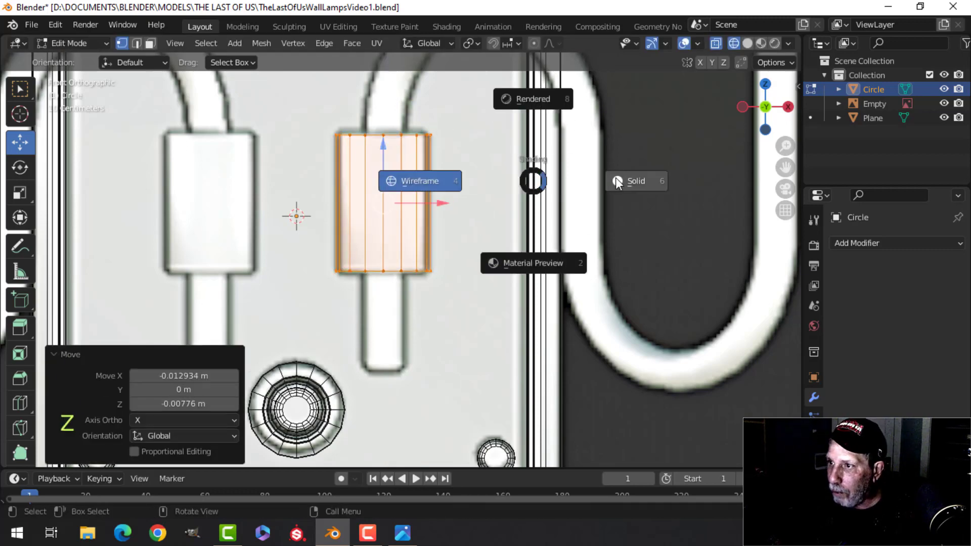
{"action": "left_click", "coordinate": [618, 182]}
{"action": "middle_click_drag", "start_coordinate": [433, 220], "coordinate": [539, 275]}
{"action": "scroll", "coordinate": [540, 275], "scroll_direction": "down", "scroll_amount": 1}
{"action": "left_click_drag", "start_coordinate": [372, 232], "coordinate": [482, 246]}
{"action": "middle_click_drag", "start_coordinate": [482, 246], "coordinate": [440, 233]}
{"action": "middle_click_drag", "start_coordinate": [440, 232], "coordinate": [423, 239]}
{"action": "key", "text": "alt+a"}
Step: Fill the open upper and lower ends of the cylinder with faces
{"action": "scroll", "coordinate": [425, 241], "scroll_direction": "up", "scroll_amount": 2}
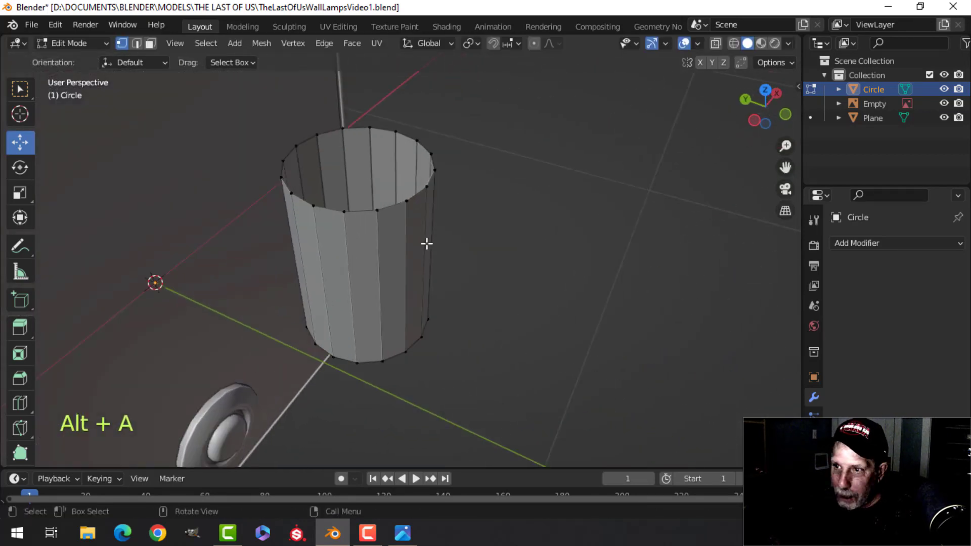
{"action": "left_click", "coordinate": [385, 205], "text": "alt"}
{"action": "key", "text": "f"}
{"action": "middle_click_drag", "start_coordinate": [475, 268], "coordinate": [349, 184]}
{"action": "left_click", "coordinate": [372, 206], "text": "alt+shift"}
{"action": "key", "text": "f"}
{"action": "key", "text": "alt+a"}
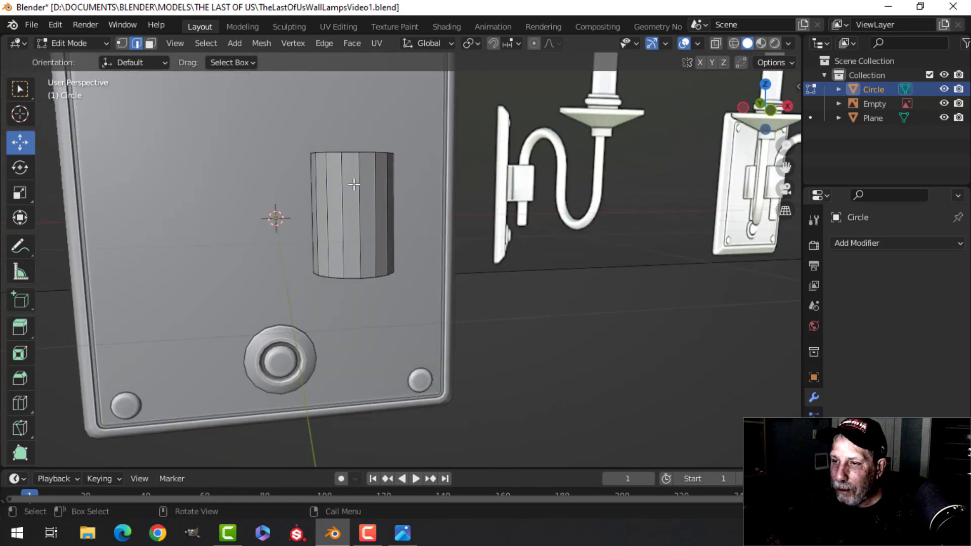
Step: Extrude the cylinder's two front-centre faces outward by -0.13444 m along Y
{"action": "key", "text": "KP_1"}
{"action": "scroll", "coordinate": [354, 174], "scroll_direction": "up", "scroll_amount": 3}
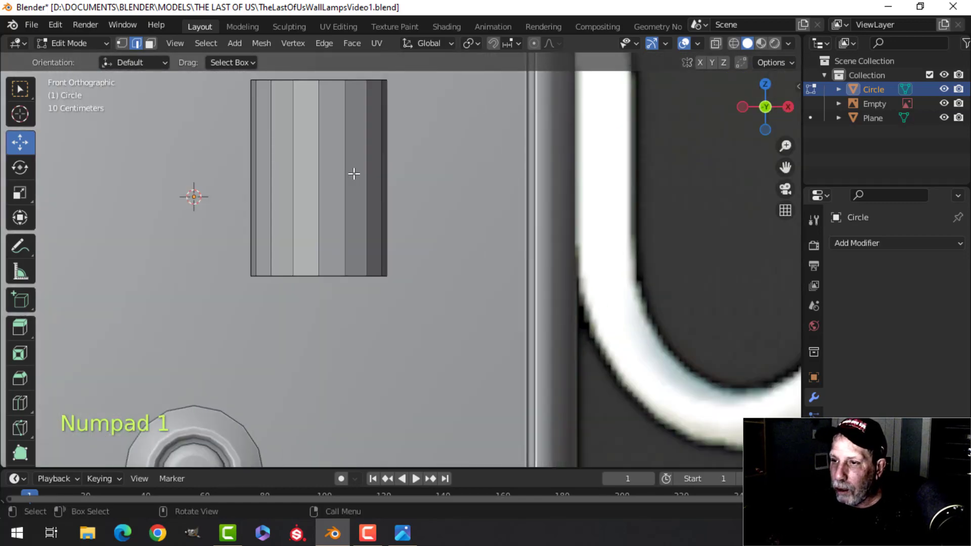
{"action": "middle_click_drag", "start_coordinate": [354, 173], "coordinate": [390, 233], "text": "shift"}
{"action": "key", "text": "3"}
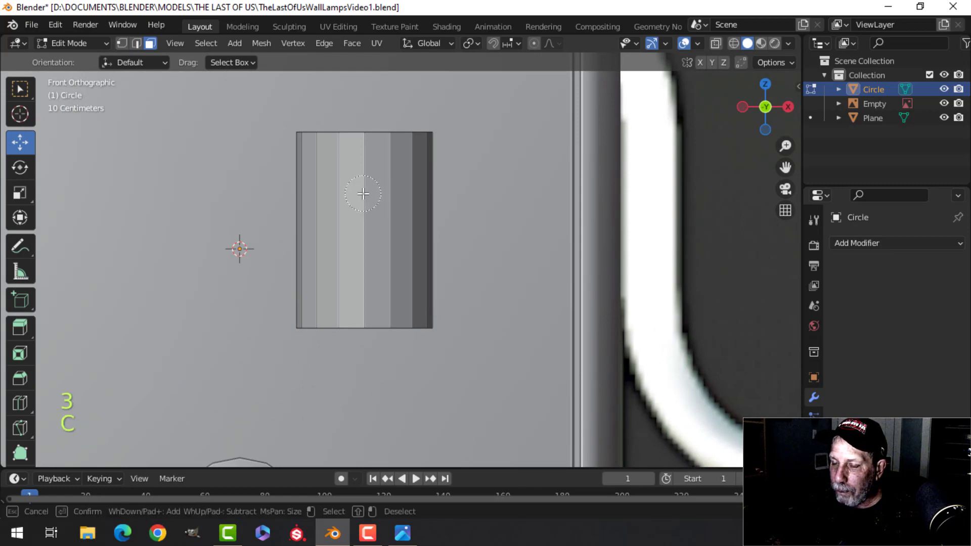
{"action": "key", "text": "Escape"}
{"action": "scroll", "coordinate": [512, 191], "scroll_direction": "down", "scroll_amount": 3}
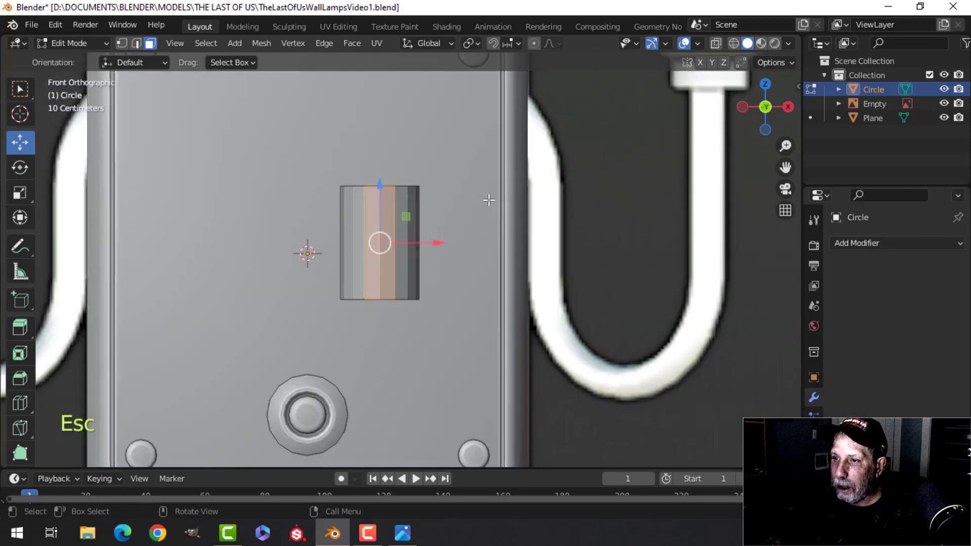
{"action": "middle_click_drag", "start_coordinate": [492, 200], "coordinate": [435, 262]}
{"action": "scroll", "coordinate": [315, 286], "scroll_direction": "up", "scroll_amount": 3}
{"action": "middle_click_drag", "start_coordinate": [315, 286], "coordinate": [405, 280]}
{"action": "key", "text": "e"}
{"action": "left_click_drag", "start_coordinate": [455, 247], "coordinate": [438, 243]}
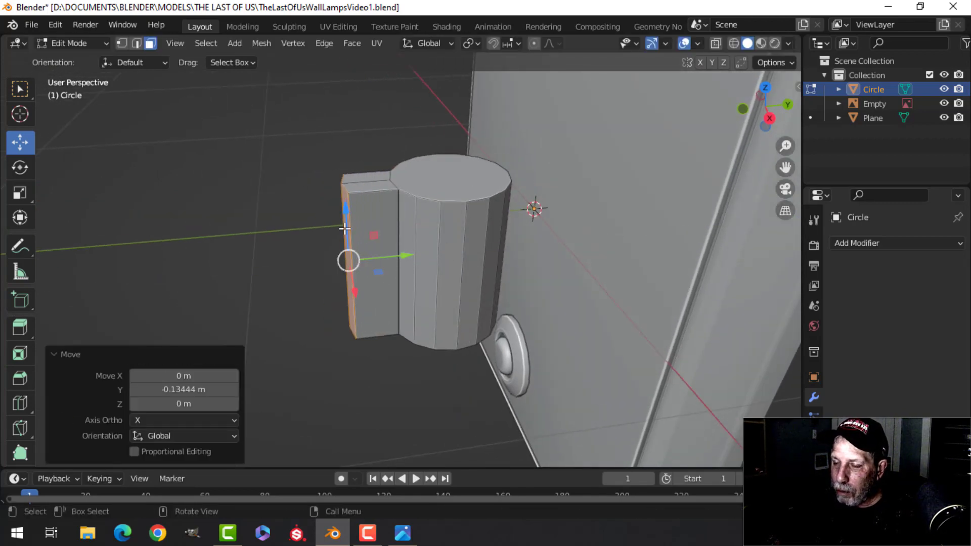
Step: Flatten the extruded end faces with a Y scale of 0 and delete them
{"action": "key", "text": "s"}
{"action": "key", "text": "y"}
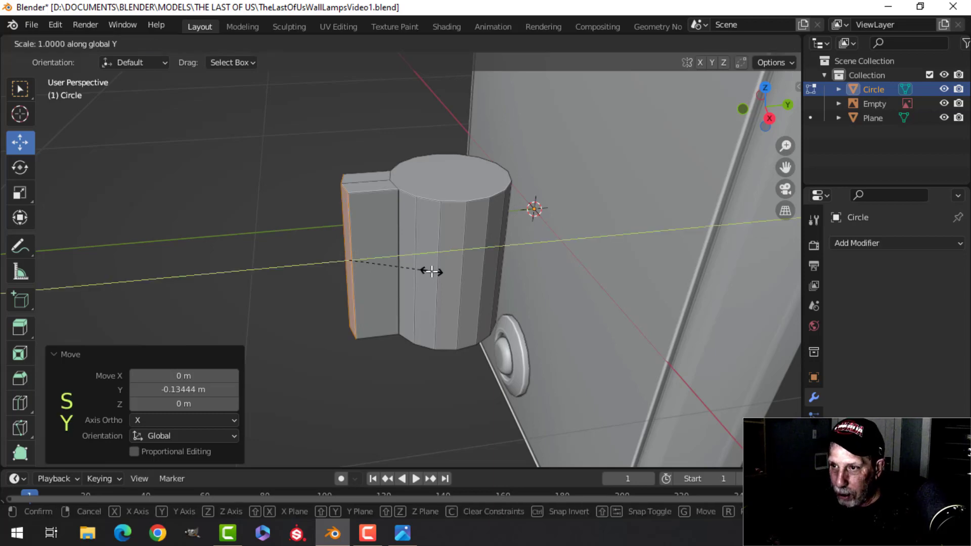
{"action": "key", "text": "0"}
{"action": "key", "text": "Return"}
{"action": "key", "text": "x"}
{"action": "left_click", "coordinate": [402, 282]}
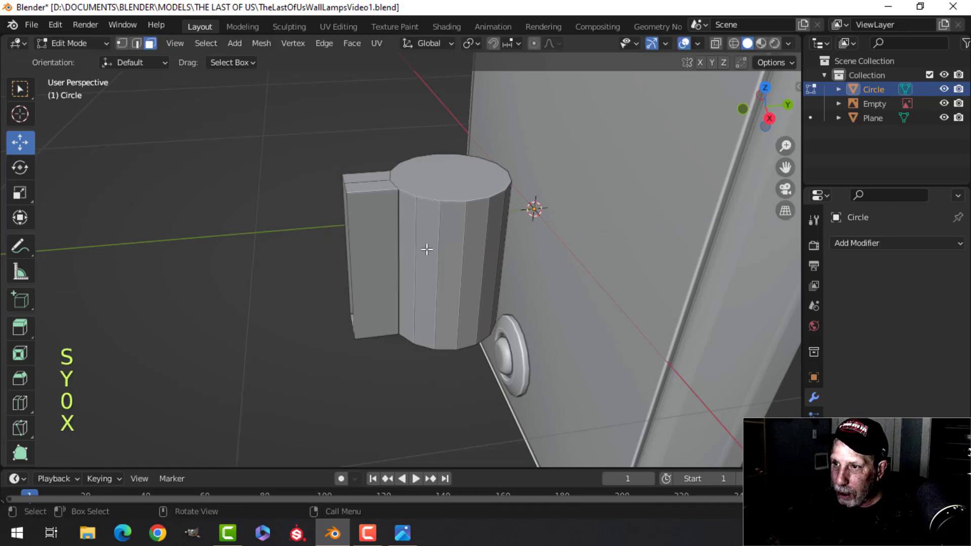
Step: Bevel the upper and lower rim edges of the holder and its extruded tab with 2 segments
{"action": "middle_click_drag", "start_coordinate": [400, 281], "coordinate": [441, 300]}
{"action": "key", "text": "2"}
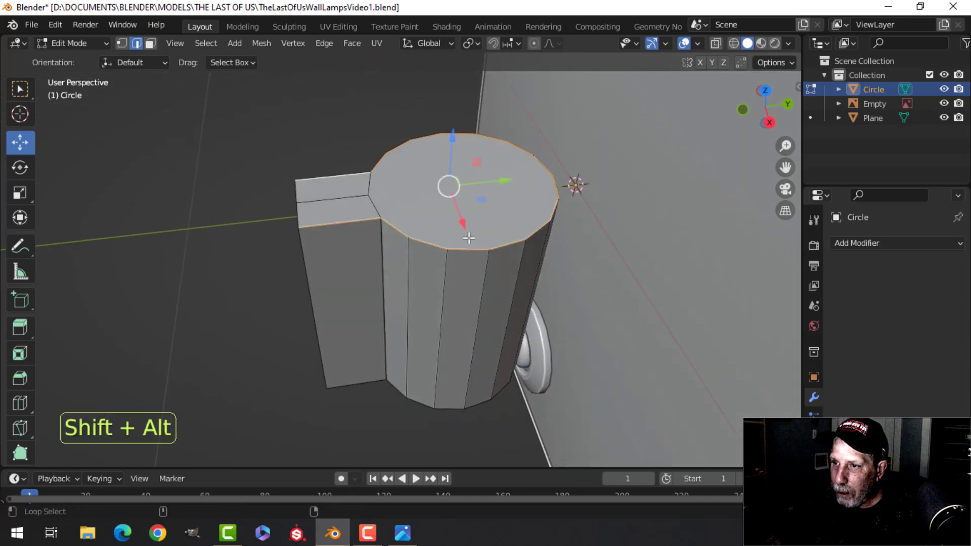
{"action": "middle_click_drag", "start_coordinate": [486, 329], "coordinate": [342, 245]}
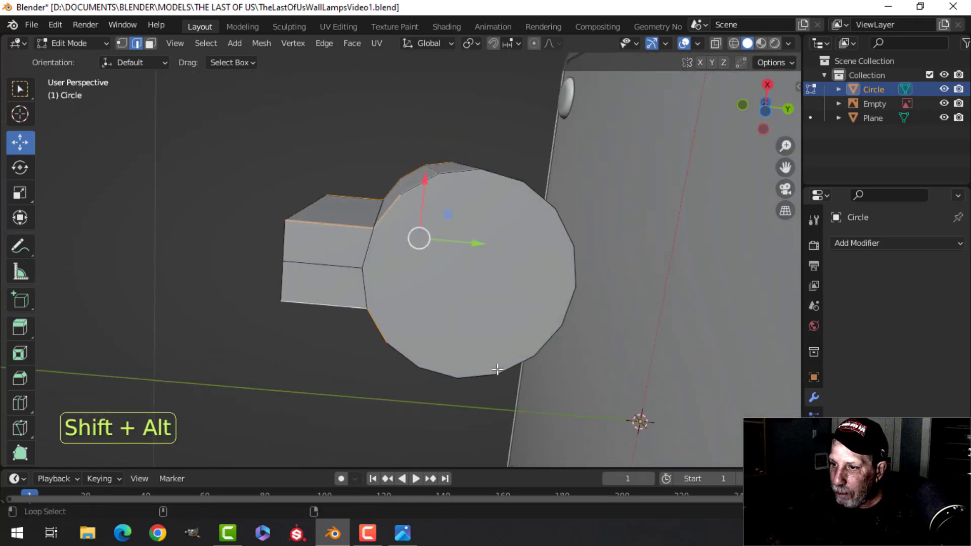
{"action": "middle_click_drag", "start_coordinate": [566, 336], "coordinate": [486, 325]}
{"action": "key", "text": "ctrl+b"}
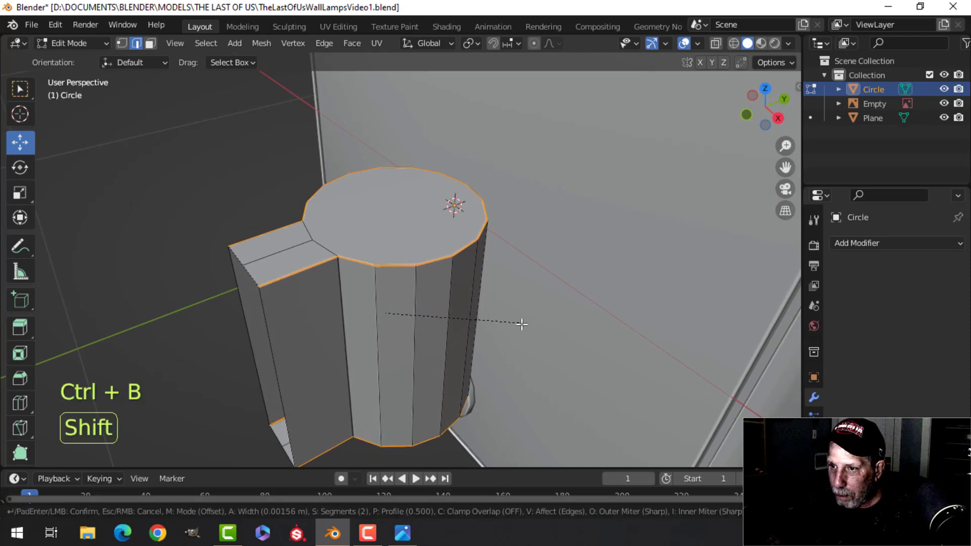
{"action": "left_click", "coordinate": [576, 340]}
Step: Align the edge loops where the tab meets the cylinder with a Y scale of 0 and bevel them 0.0171 m with 2 segments
{"action": "key", "text": "alt+a"}
{"action": "middle_click_drag", "start_coordinate": [383, 310], "coordinate": [333, 269]}
{"action": "left_click", "coordinate": [326, 260], "text": "alt+shift"}
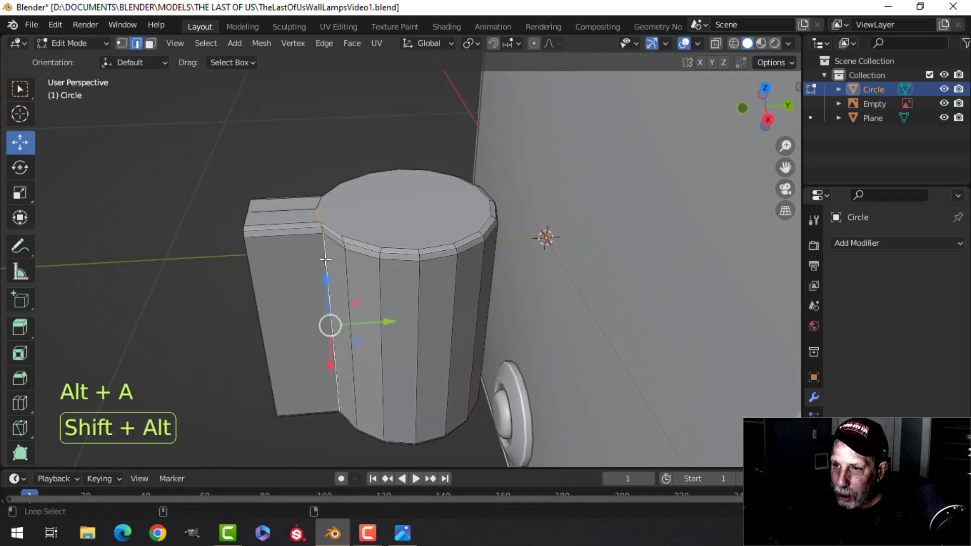
{"action": "middle_click_drag", "start_coordinate": [319, 201], "coordinate": [423, 263]}
{"action": "left_click", "coordinate": [423, 263], "text": "alt+shift"}
{"action": "middle_click_drag", "start_coordinate": [540, 281], "coordinate": [449, 357]}
{"action": "middle_click_drag", "start_coordinate": [450, 357], "coordinate": [418, 296]}
{"action": "middle_click_drag", "start_coordinate": [459, 331], "coordinate": [415, 341], "text": "shift"}
{"action": "key", "text": "s"}
{"action": "key", "text": "y"}
{"action": "key", "text": "0"}
{"action": "key", "text": "Return"}
{"action": "key", "text": "ctrl+b"}
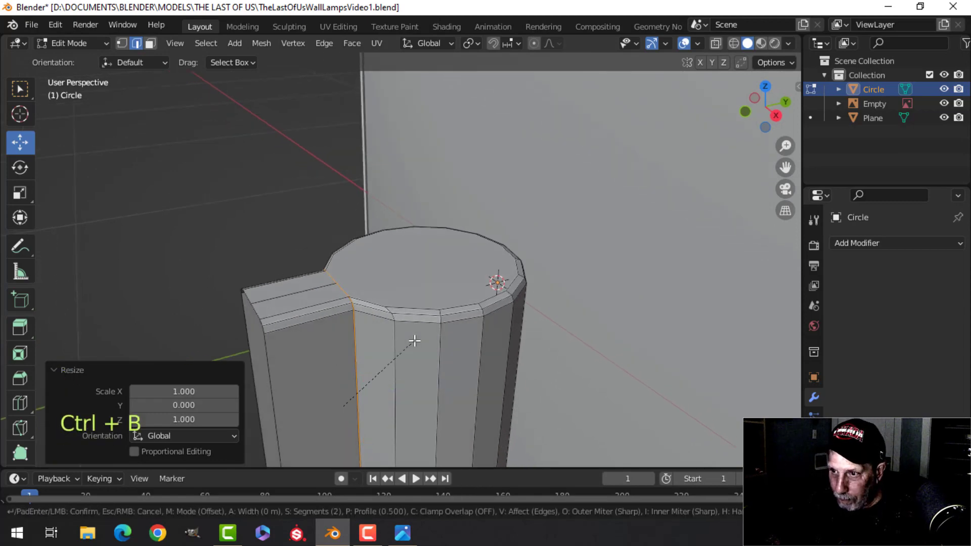
{"action": "left_click", "coordinate": [521, 330]}
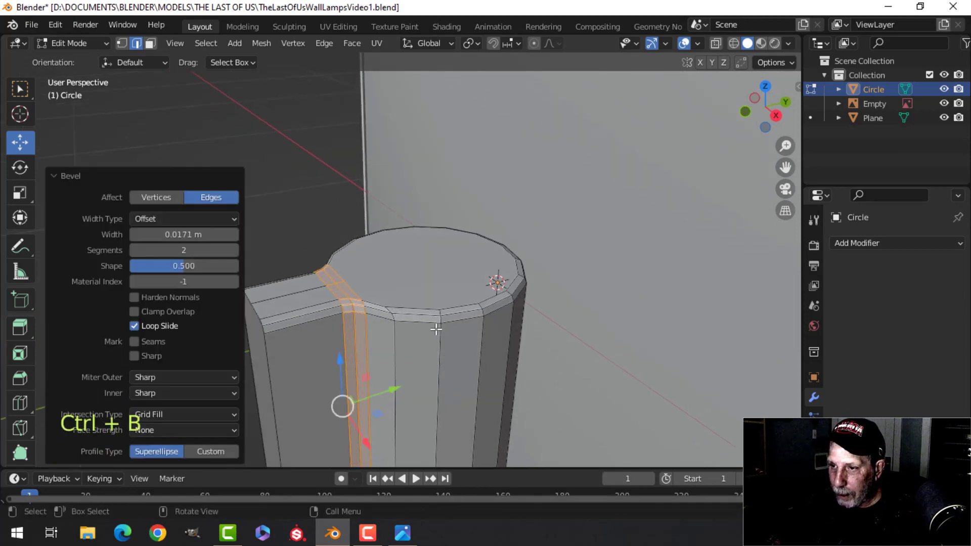
Step: Rotate the entire holder mesh 180° around Z so its tab faces the backplate
{"action": "key", "text": "Tab"}
{"action": "scroll", "coordinate": [436, 333], "scroll_direction": "down", "scroll_amount": 2}
{"action": "key", "text": "Tab"}
{"action": "key", "text": "a"}
{"action": "middle_click_drag", "start_coordinate": [440, 329], "coordinate": [340, 205]}
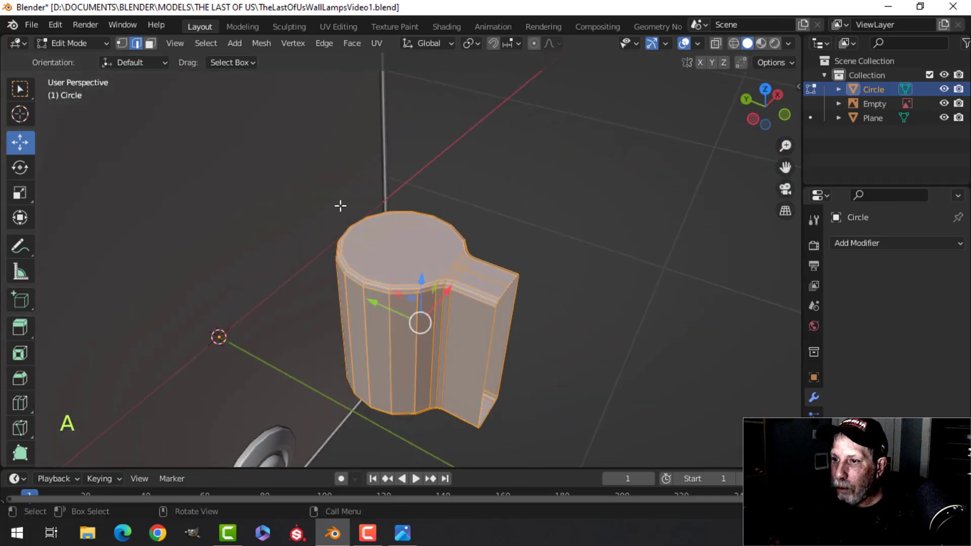
{"action": "middle_click_drag", "start_coordinate": [489, 261], "coordinate": [462, 306]}
{"action": "key", "text": "r"}
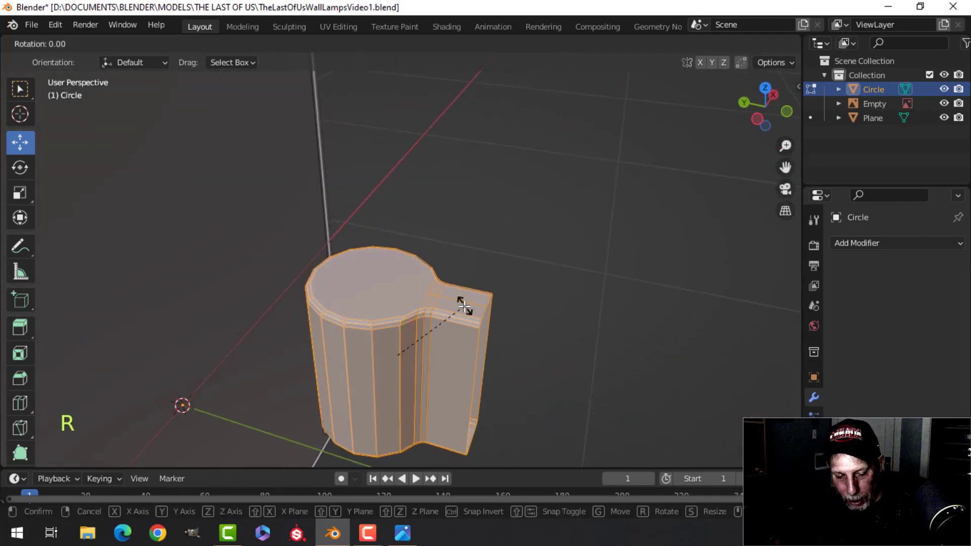
{"action": "key", "text": "z"}
{"action": "key", "text": "1"}
{"action": "key", "text": "8"}
{"action": "key", "text": "0"}
{"action": "key", "text": "Return"}
{"action": "scroll", "coordinate": [464, 324], "scroll_direction": "down", "scroll_amount": 5}
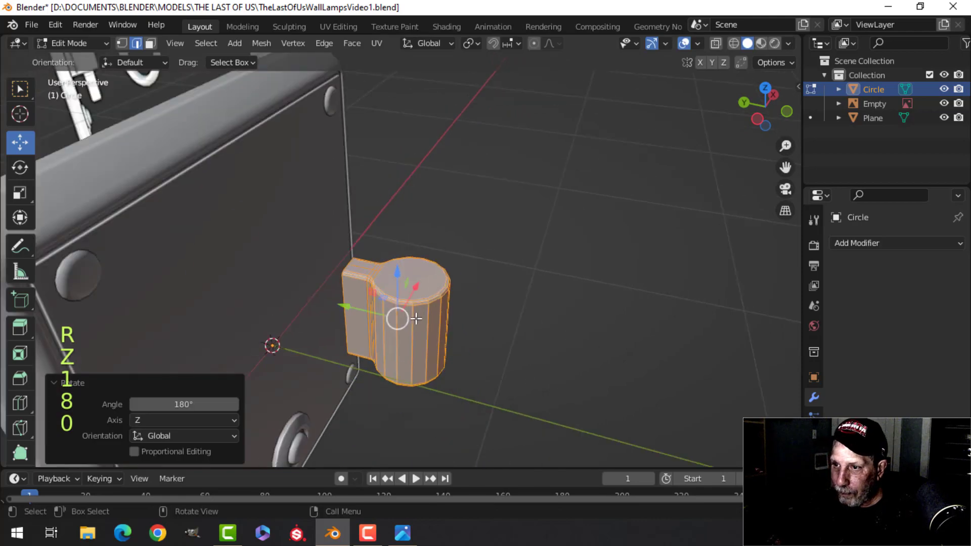
Step: Move the holder 0.31989 m along Y so its tab meets the backplate, and return to Object Mode
{"action": "middle_click_drag", "start_coordinate": [455, 328], "coordinate": [464, 336]}
{"action": "left_click_drag", "start_coordinate": [372, 317], "coordinate": [305, 298]}
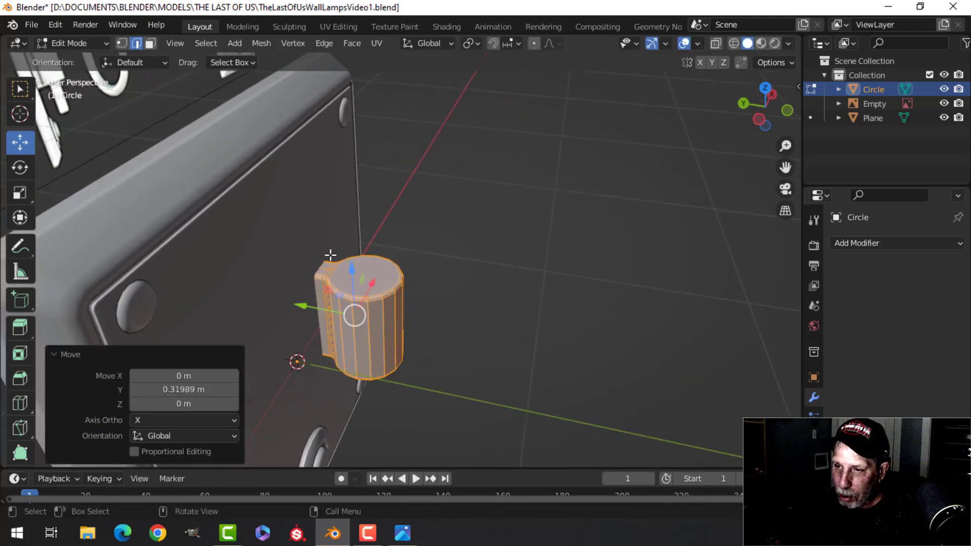
{"action": "scroll", "coordinate": [355, 268], "scroll_direction": "down", "scroll_amount": 3}
{"action": "key", "text": "Tab"}
{"action": "mouse_move", "coordinate": [429, 299]}
{"action": "middle_mouse_down"}
{"action": "mouse_move", "coordinate": [365, 306]}
{"action": "mouse_move", "coordinate": [419, 307]}
{"action": "mouse_move", "coordinate": [377, 336]}
{"action": "mouse_move", "coordinate": [416, 299]}
{"action": "mouse_move", "coordinate": [436, 310]}
{"action": "middle_mouse_up"}
{"action": "scroll", "coordinate": [413, 310], "scroll_direction": "down", "scroll_amount": 3}
Step: Recalculate the normals of the whole arm holder mesh to the outside
{"action": "key", "text": "alt+a"}
{"action": "scroll", "coordinate": [375, 335], "scroll_direction": "up", "scroll_amount": 3}
{"action": "left_click", "coordinate": [416, 299]}
{"action": "key", "text": "Tab"}
{"action": "key", "text": "a"}
{"action": "scroll", "coordinate": [416, 300], "scroll_direction": "up", "scroll_amount": 3}
{"action": "key", "text": "alt+n"}
{"action": "left_click", "coordinate": [436, 311]}
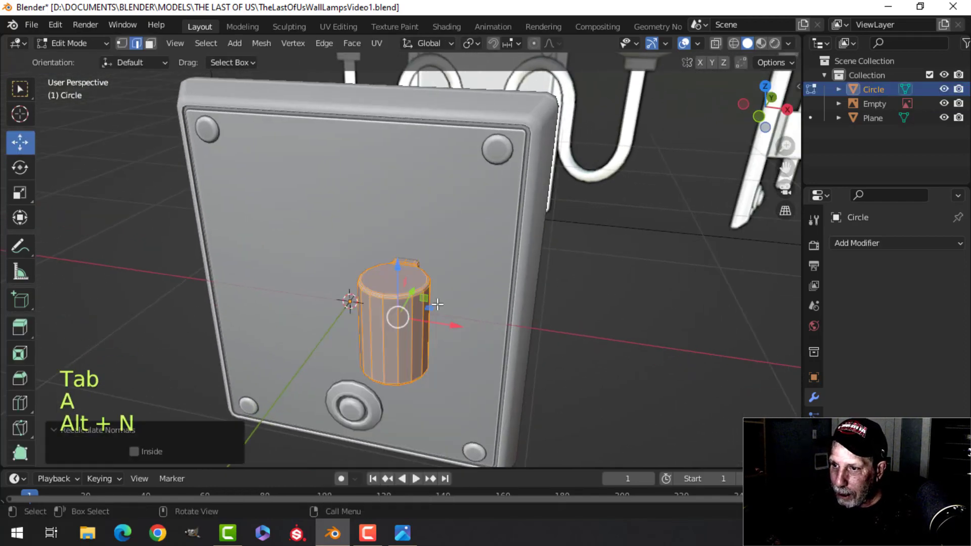
Step: Apply smooth shading to the arm holder in Object Mode
{"action": "key", "text": "Tab"}
{"action": "right_click", "coordinate": [384, 307]}
{"action": "left_click", "coordinate": [346, 256]}
{"action": "key", "text": "alt+a"}
{"action": "scroll", "coordinate": [424, 332], "scroll_direction": "down", "scroll_amount": 3}
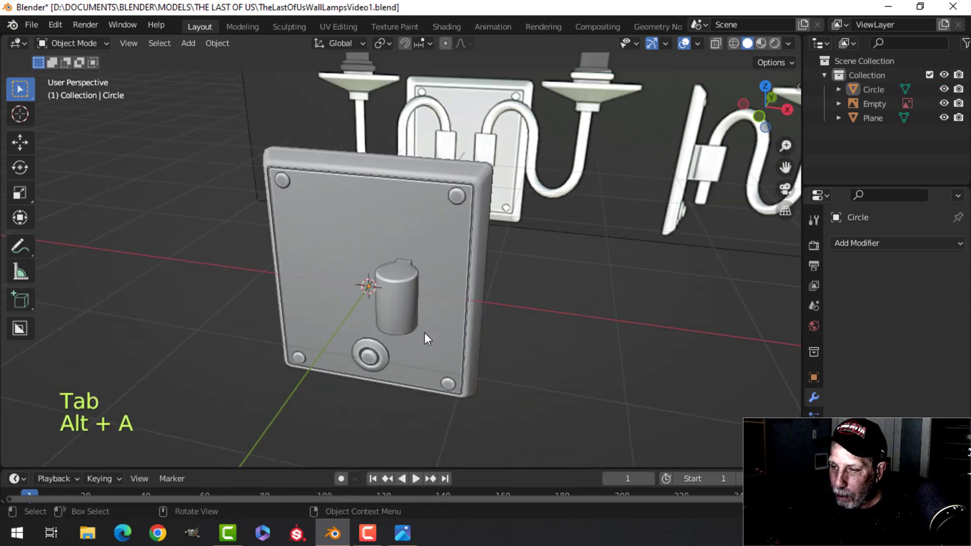
Step: Add a Mirror modifier on the X axis to the arm holder and show the pair in front view
{"action": "middle_click_drag", "start_coordinate": [424, 332], "coordinate": [433, 276]}
{"action": "scroll", "coordinate": [411, 315], "scroll_direction": "up", "scroll_amount": 2}
{"action": "left_click", "coordinate": [413, 316]}
{"action": "left_click", "coordinate": [861, 243]}
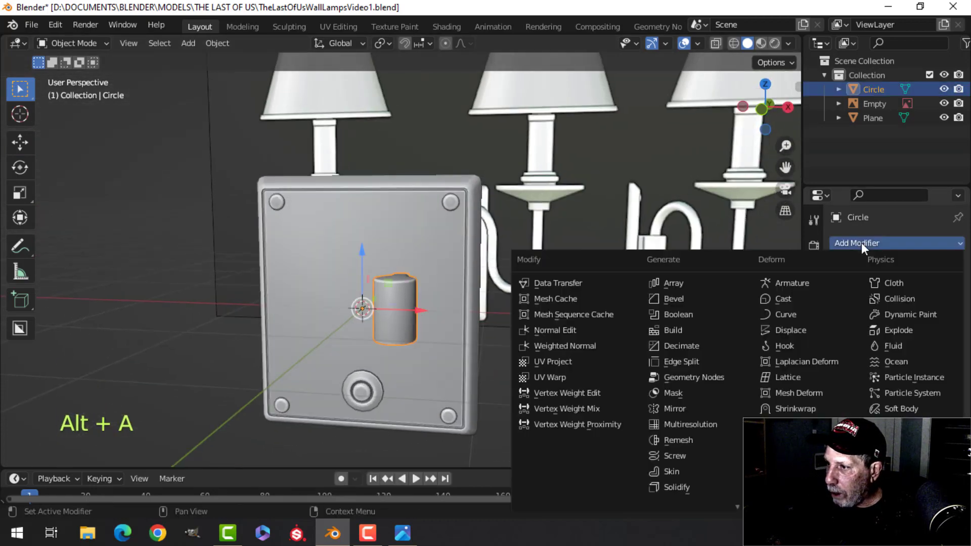
{"action": "left_click", "coordinate": [688, 408]}
{"action": "key", "text": "alt+a"}
{"action": "middle_click_drag", "start_coordinate": [461, 331], "coordinate": [436, 341]}
{"action": "key", "text": "KP_1"}
{"action": "key", "text": "z"}
{"action": "left_click", "coordinate": [381, 333]}
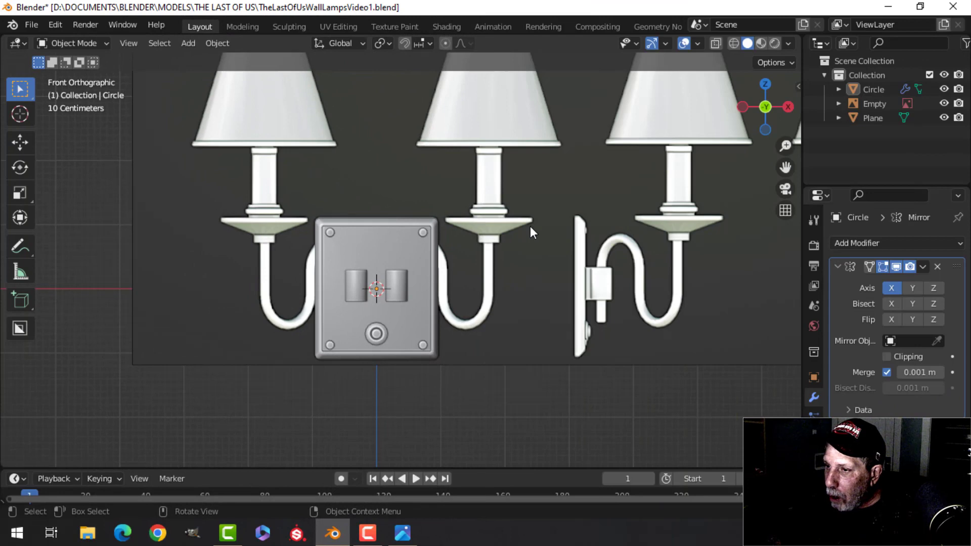
Step: Add a 16-vertex mesh circle, scale it to 0.598 in Edit Mode and move it below the right lamp's dish, about 1.731 m in X and 0.7338 m in Z
{"action": "middle_click_drag", "start_coordinate": [530, 226], "coordinate": [413, 252], "text": "shift"}
{"action": "scroll", "coordinate": [487, 242], "scroll_direction": "up", "scroll_amount": 4}
{"action": "key", "text": "shift+a"}
{"action": "mouse_move", "coordinate": [415, 214]}
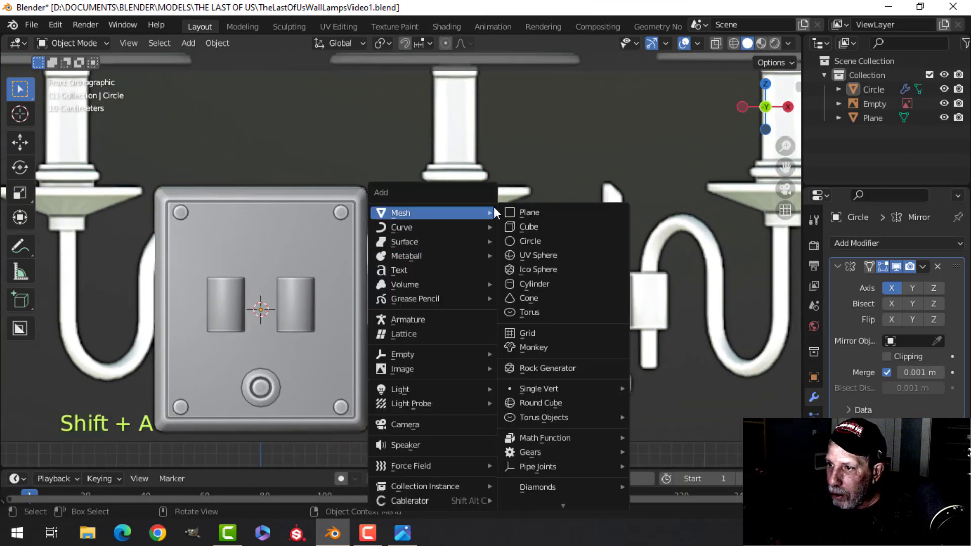
{"action": "left_click", "coordinate": [537, 238]}
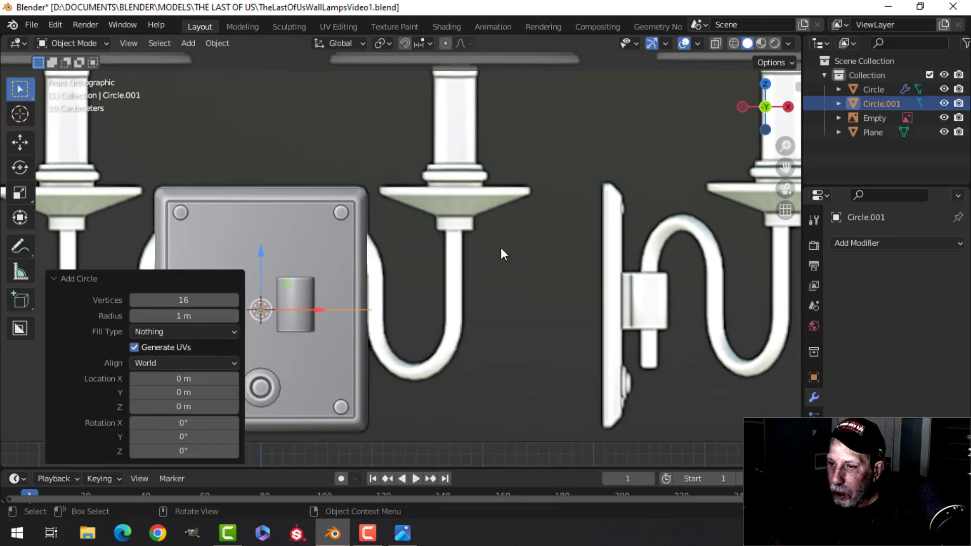
{"action": "key", "text": "Tab"}
{"action": "key", "text": "s"}
{"action": "left_click", "coordinate": [404, 282]}
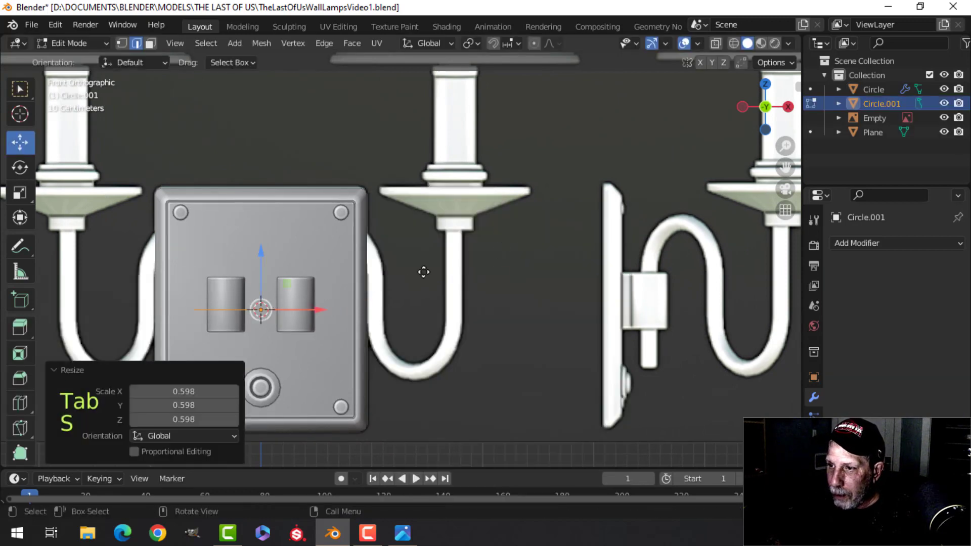
{"action": "key", "text": "g"}
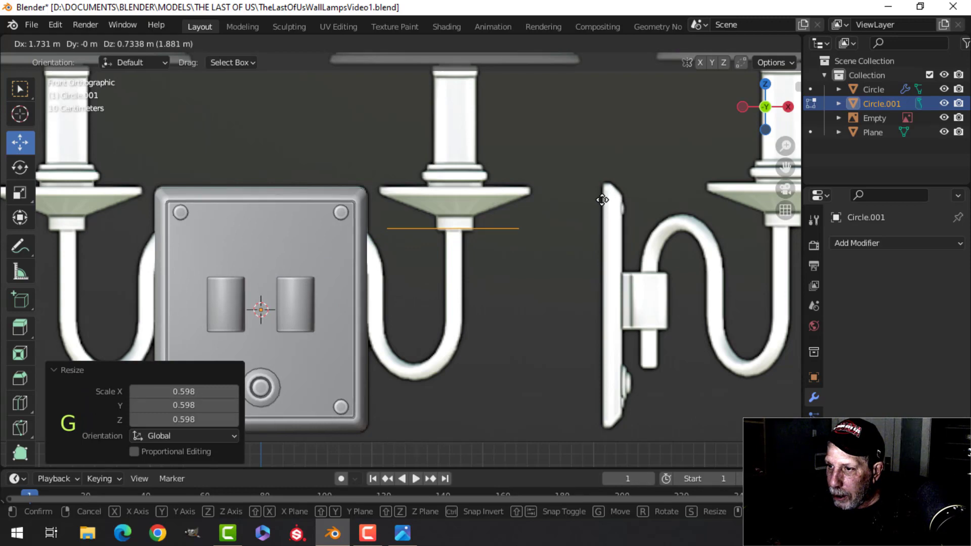
{"action": "left_click", "coordinate": [602, 200]}
{"action": "scroll", "coordinate": [582, 271], "scroll_direction": "up", "scroll_amount": 3}
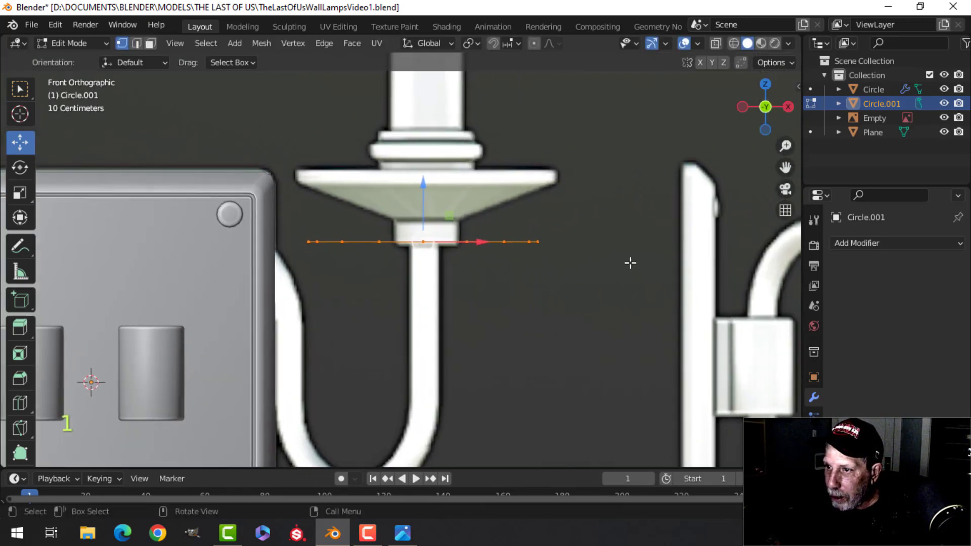
Step: Scale the circle by 0.321 and again by 0.838, aligning it with the bottom edge of the reference collar beneath the dish
{"action": "key", "text": "s"}
{"action": "left_click", "coordinate": [487, 265]}
{"action": "scroll", "coordinate": [521, 263], "scroll_direction": "up", "scroll_amount": 3}
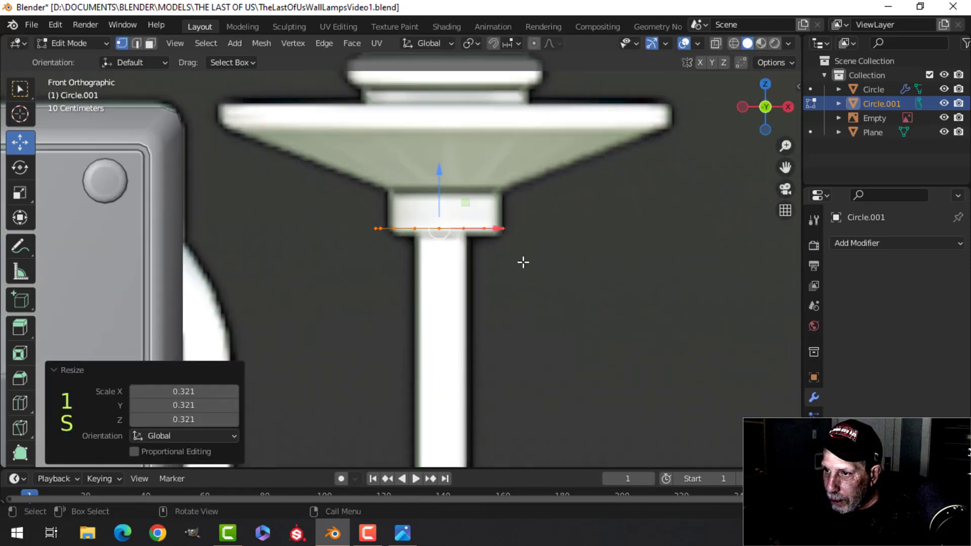
{"action": "key", "text": "g"}
{"action": "left_click", "coordinate": [566, 265]}
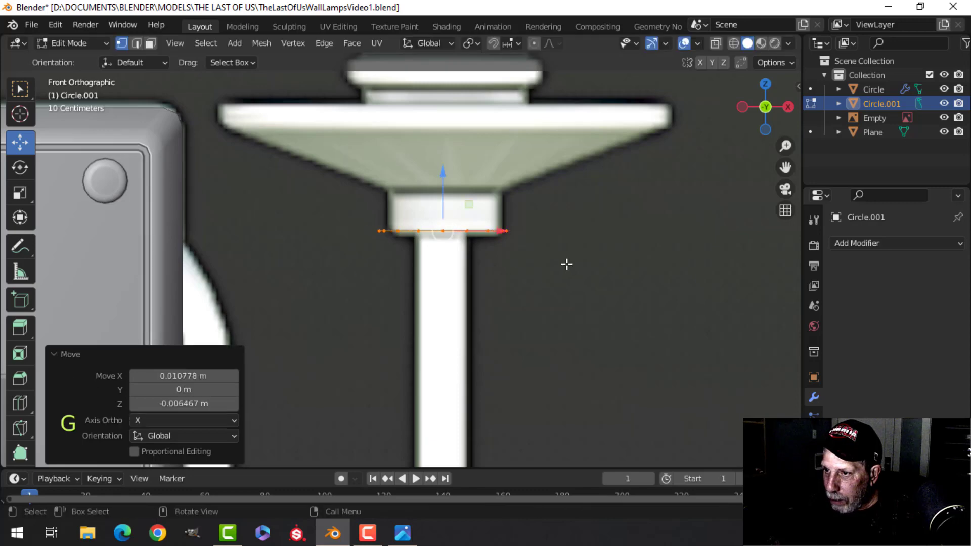
{"action": "key", "text": "s"}
{"action": "left_click", "coordinate": [466, 204]}
{"action": "key", "text": "g"}
{"action": "key", "text": "z"}
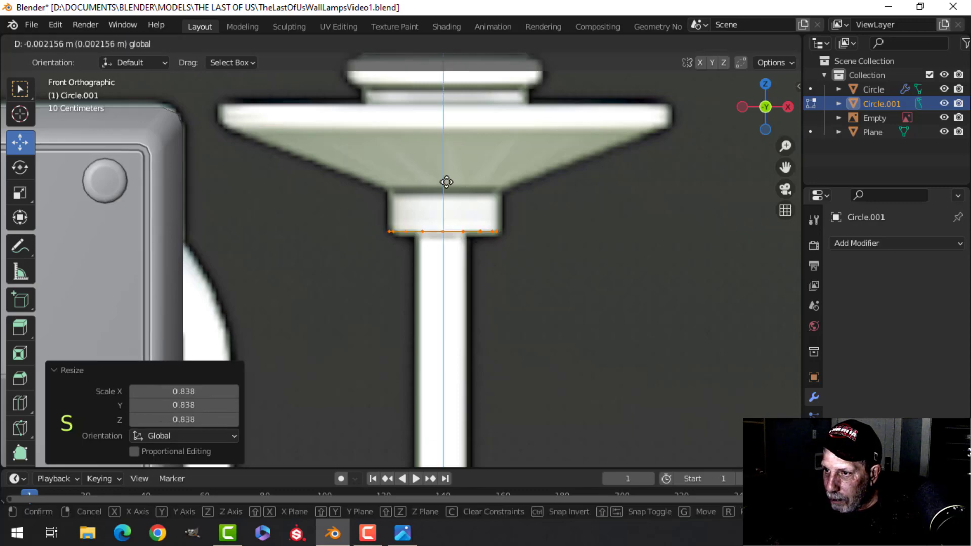
{"action": "left_click", "coordinate": [450, 186]}
Step: Extrude the circle straight up to the dish's underside to form the collar and switch to wireframe display
{"action": "middle_click_drag", "start_coordinate": [546, 217], "coordinate": [556, 248], "text": "shift"}
{"action": "key", "text": "e"}
{"action": "right_click", "coordinate": [556, 248]}
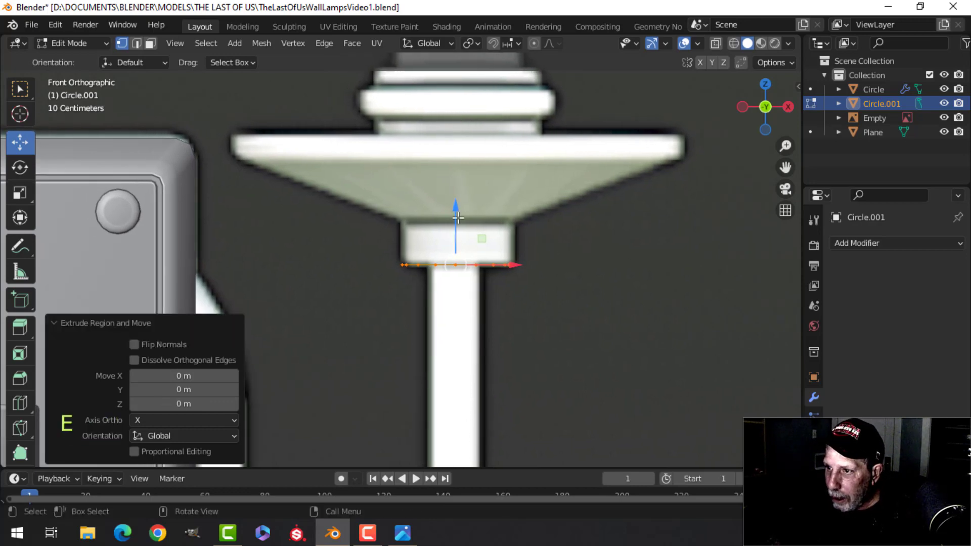
{"action": "left_click_drag", "start_coordinate": [452, 213], "coordinate": [450, 166]}
{"action": "key", "text": "z"}
{"action": "left_click", "coordinate": [496, 202]}
Step: Shift the whole collar about 0.0065 m along X and scale it by about 1.03 to match the reference
{"action": "key", "text": "a"}
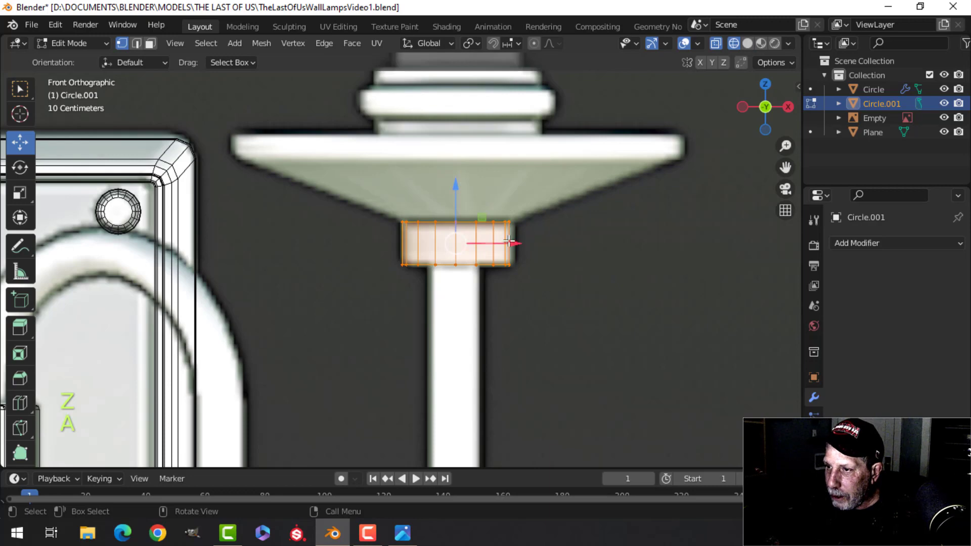
{"action": "left_click_drag", "start_coordinate": [509, 242], "coordinate": [515, 243]}
{"action": "key", "text": "s"}
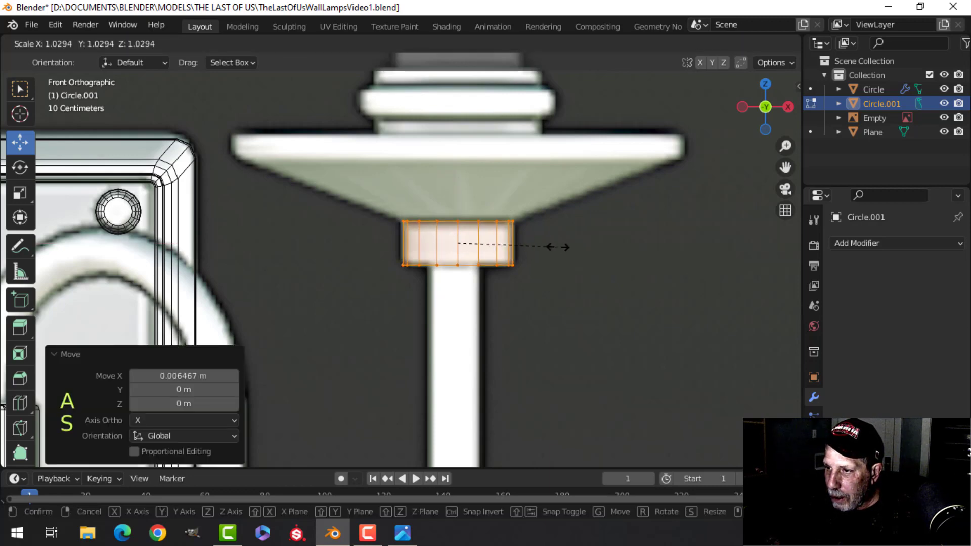
{"action": "left_click", "coordinate": [557, 245]}
Step: Extrude the collar's top loop up about 0.186 m and scale it out to the reference dish's full width
{"action": "key", "text": "alt+a"}
{"action": "left_click", "coordinate": [472, 222], "text": "alt"}
{"action": "scroll", "coordinate": [553, 238], "scroll_direction": "down", "scroll_amount": 2}
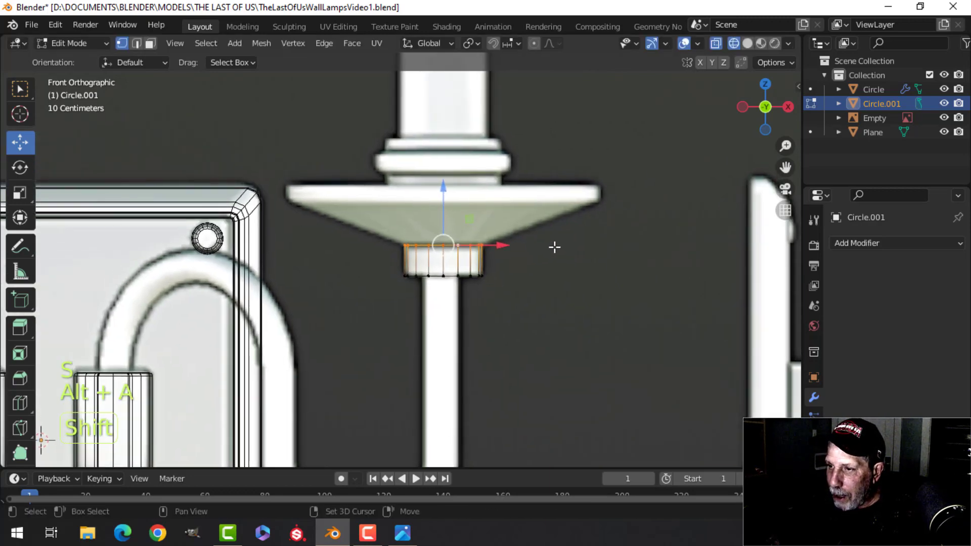
{"action": "key", "text": "e"}
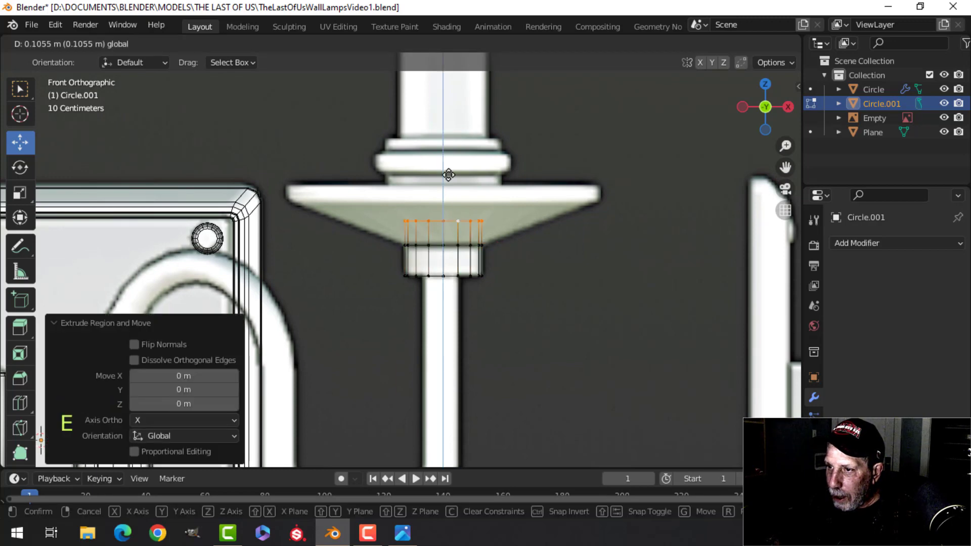
{"action": "left_click", "coordinate": [448, 159]}
{"action": "key", "text": "s"}
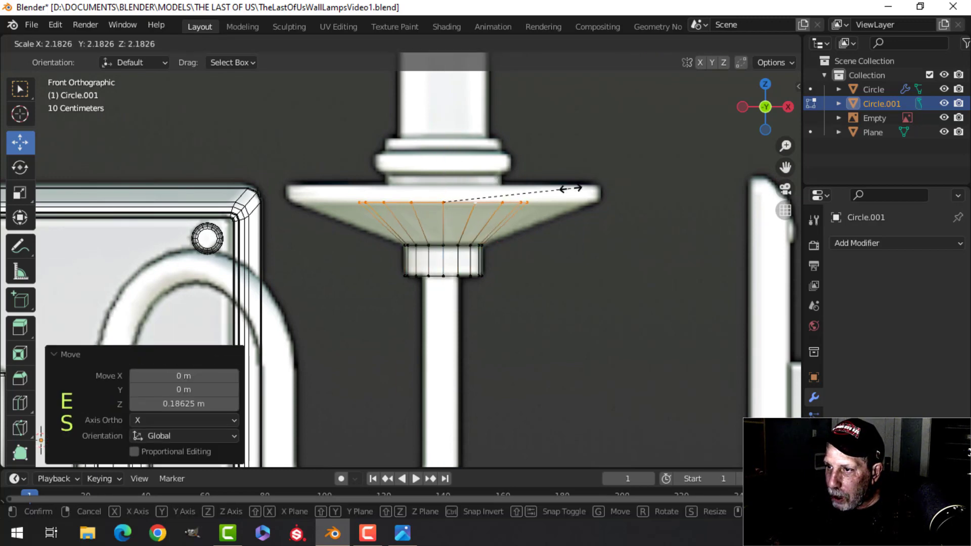
{"action": "left_click", "coordinate": [678, 190]}
Step: Extrude the dish's outer loop up about 0.0776 m to form the rim and return to solid display
{"action": "middle_click_drag", "start_coordinate": [554, 197], "coordinate": [560, 221], "text": "shift"}
{"action": "key", "text": "e"}
{"action": "right_click", "coordinate": [559, 221]}
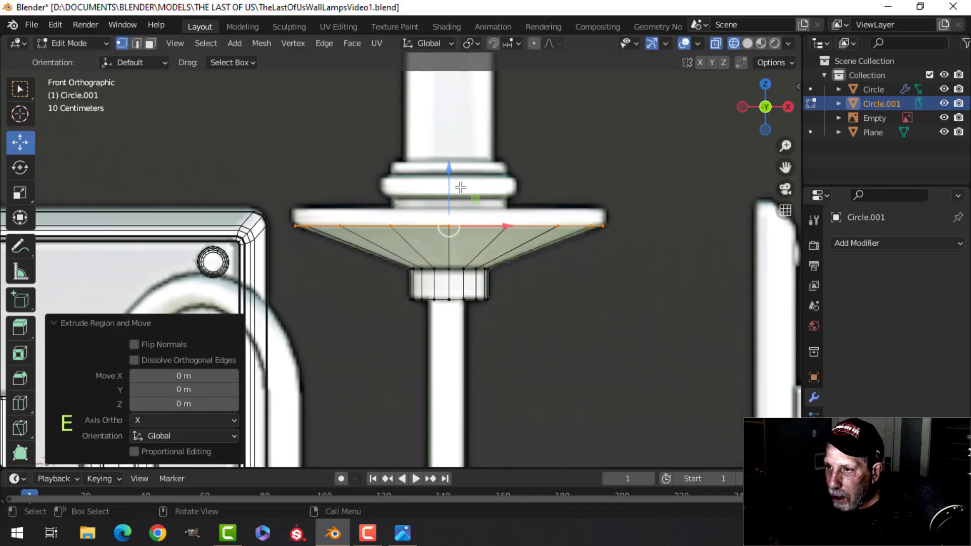
{"action": "left_click_drag", "start_coordinate": [454, 180], "coordinate": [456, 164]}
{"action": "middle_click_drag", "start_coordinate": [521, 152], "coordinate": [651, 219]}
{"action": "key", "text": "z"}
{"action": "left_click", "coordinate": [728, 221]}
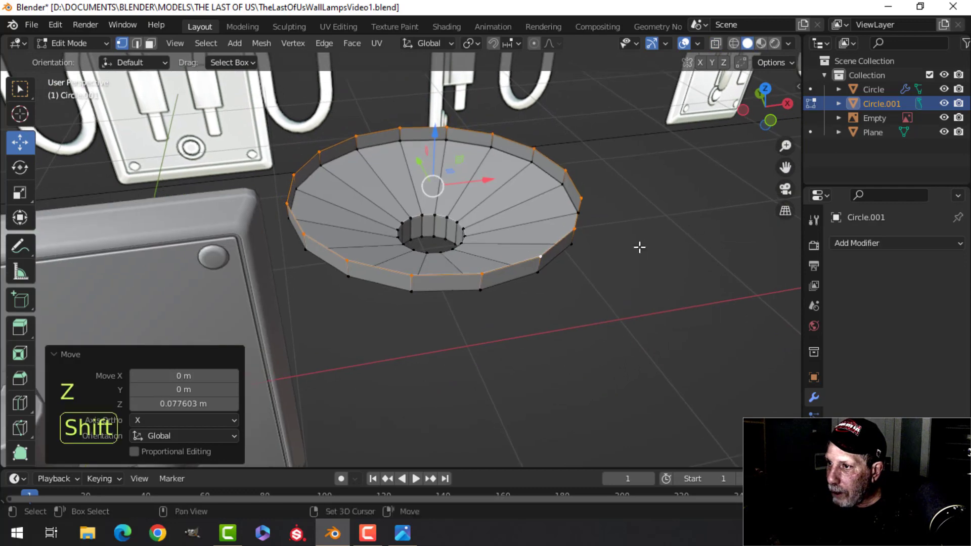
Step: Extrude the rim's top loop inward with a scale of 0.910 to give the rim thickness
{"action": "key", "text": "e"}
{"action": "right_click", "coordinate": [693, 225]}
{"action": "key", "text": "s"}
{"action": "left_click", "coordinate": [664, 226]}
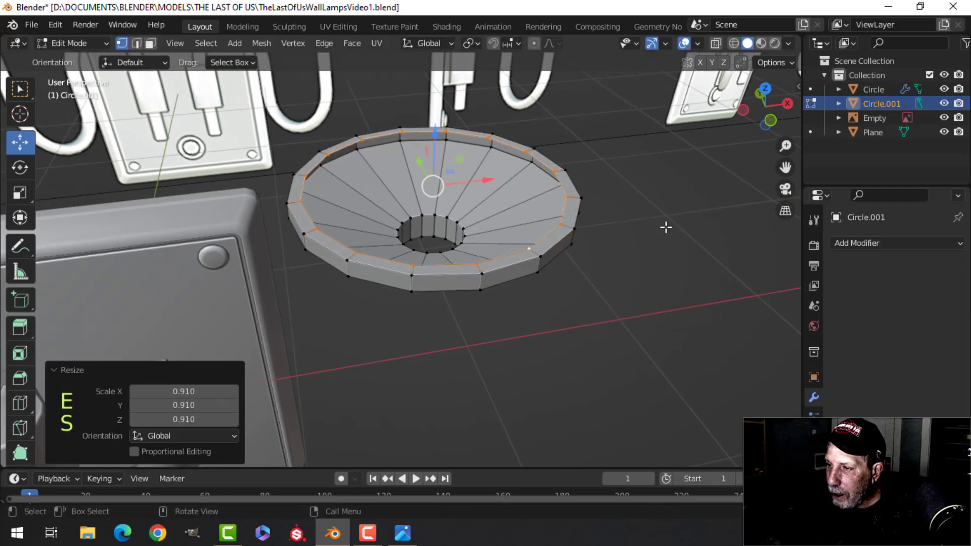
{"action": "middle_click_drag", "start_coordinate": [664, 226], "coordinate": [543, 253]}
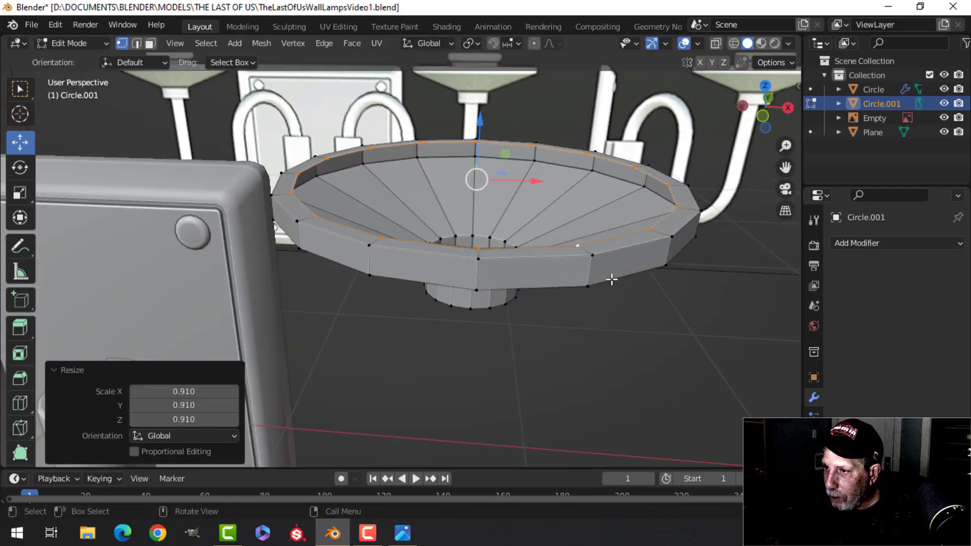
Step: Extrude the inner rim loop inward with a scale of 0.480 and lower it into the dish
{"action": "middle_click_drag", "start_coordinate": [612, 280], "coordinate": [655, 269]}
{"action": "key", "text": "e"}
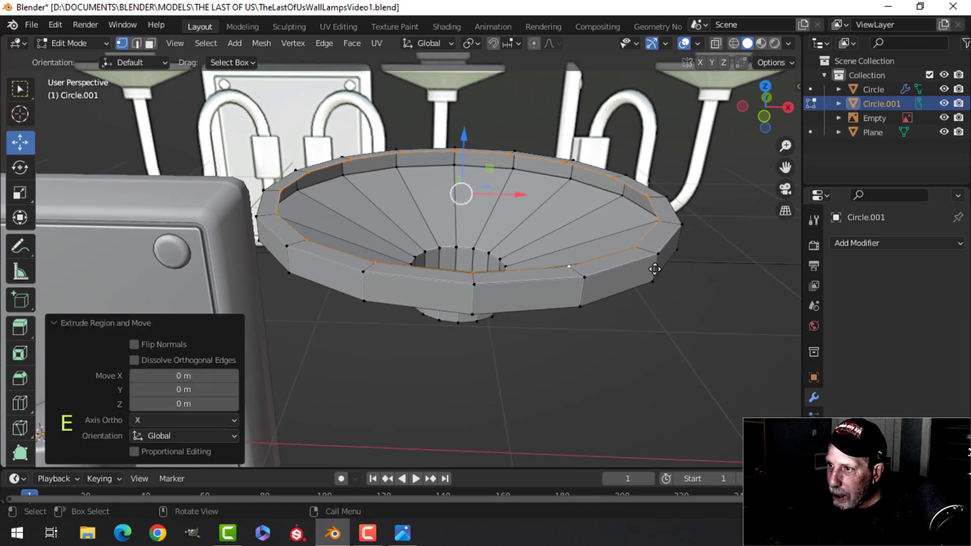
{"action": "key", "text": "s"}
{"action": "left_click", "coordinate": [587, 233]}
{"action": "middle_click_drag", "start_coordinate": [587, 233], "coordinate": [564, 198]}
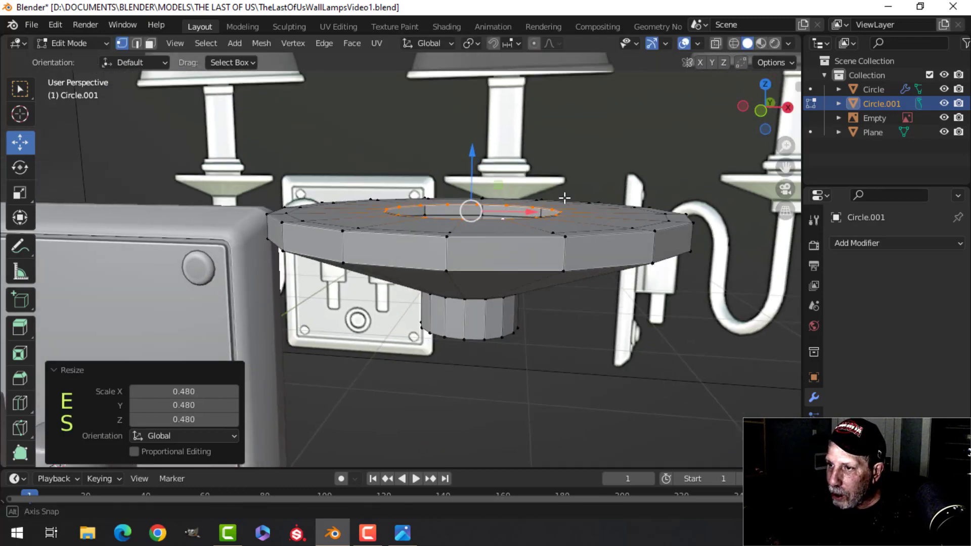
{"action": "left_click_drag", "start_coordinate": [480, 151], "coordinate": [486, 176]}
Step: Fill the collar's open bottom loop with a face and bevel its edge with 2 segments
{"action": "middle_click_drag", "start_coordinate": [703, 275], "coordinate": [559, 236]}
{"action": "key", "text": "alt+a"}
{"action": "middle_click_drag", "start_coordinate": [560, 236], "coordinate": [621, 253]}
{"action": "key", "text": "2"}
{"action": "left_click", "coordinate": [542, 236], "text": "alt+shift"}
{"action": "middle_click_drag", "start_coordinate": [620, 252], "coordinate": [588, 246], "text": "shift"}
{"action": "key", "text": "f"}
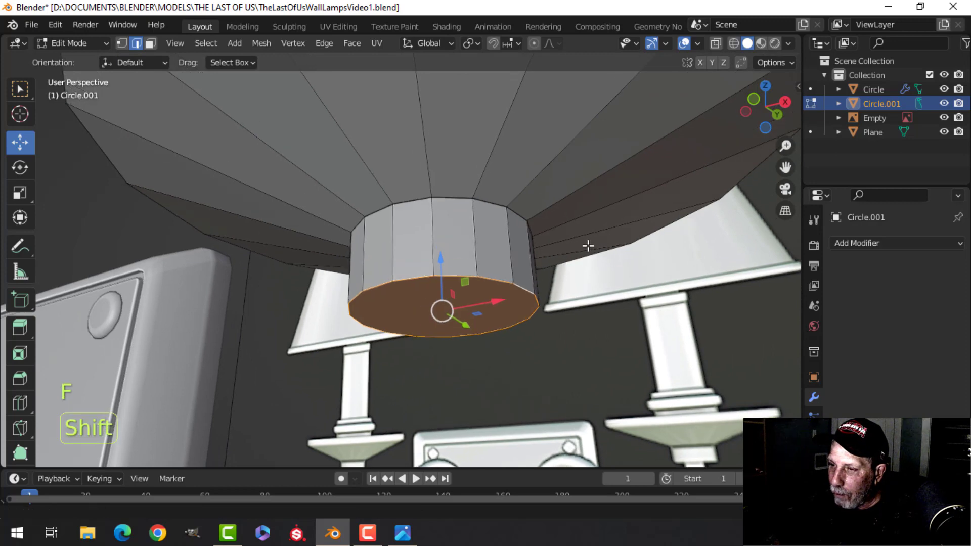
{"action": "key", "text": "ctrl+b"}
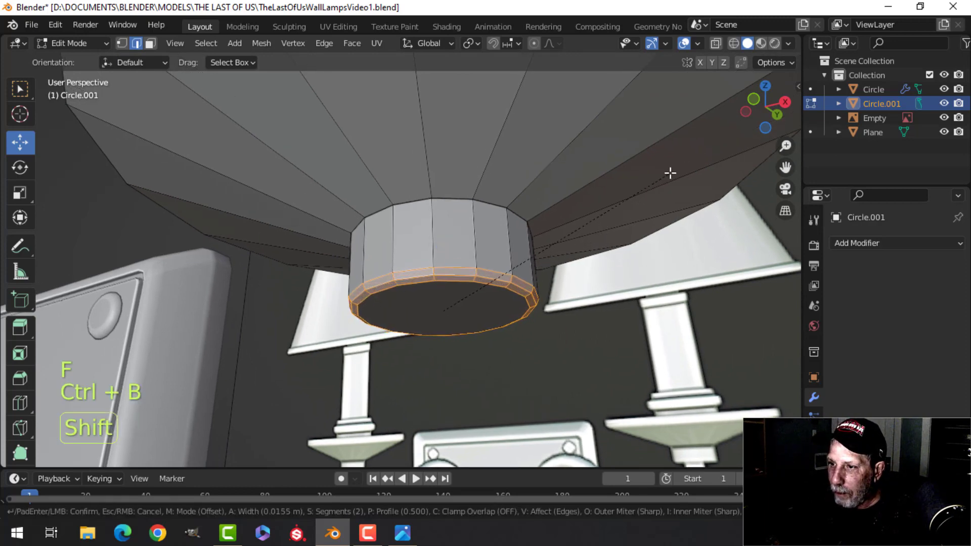
{"action": "left_click", "coordinate": [685, 150]}
{"action": "middle_click_drag", "start_coordinate": [594, 217], "coordinate": [577, 214]}
Step: Bevel the edge loop where the collar meets the dish by about 0.0106 m with 2 segments
{"action": "key", "text": "alt+a"}
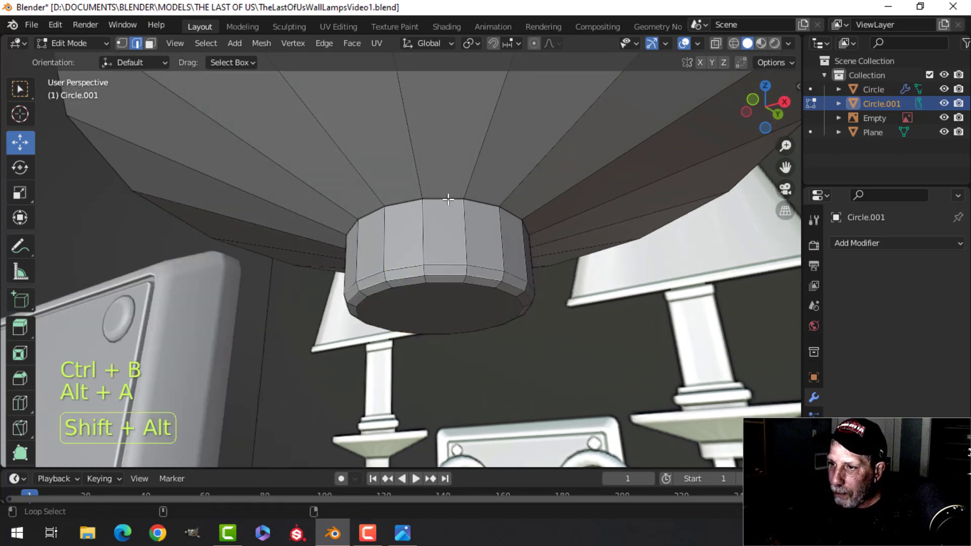
{"action": "left_click", "coordinate": [446, 199], "text": "alt+shift"}
{"action": "key", "text": "ctrl+b"}
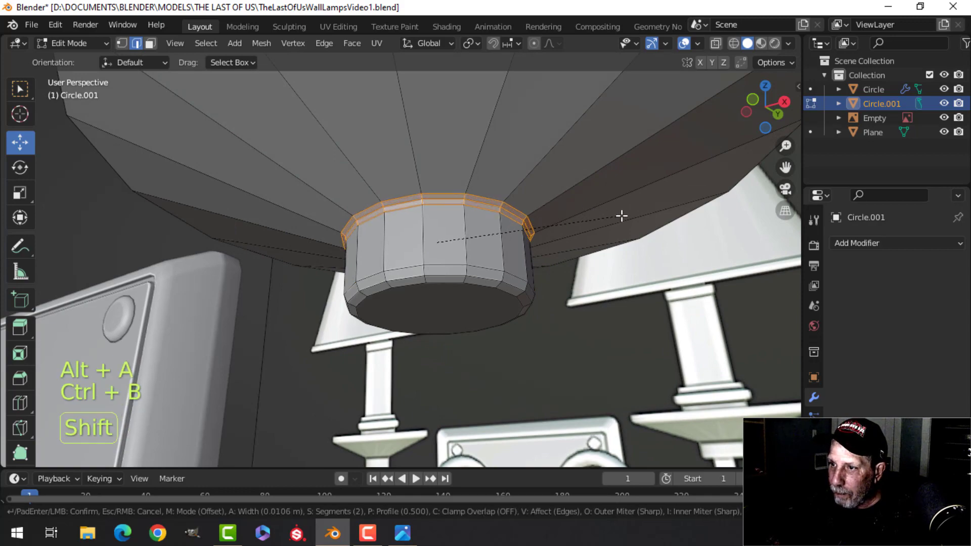
{"action": "left_click", "coordinate": [621, 216]}
Step: Bevel the upper and lower outer edge loops of the dish rim by 0.00711 m with 2 segments
{"action": "middle_click_drag", "start_coordinate": [594, 206], "coordinate": [547, 223]}
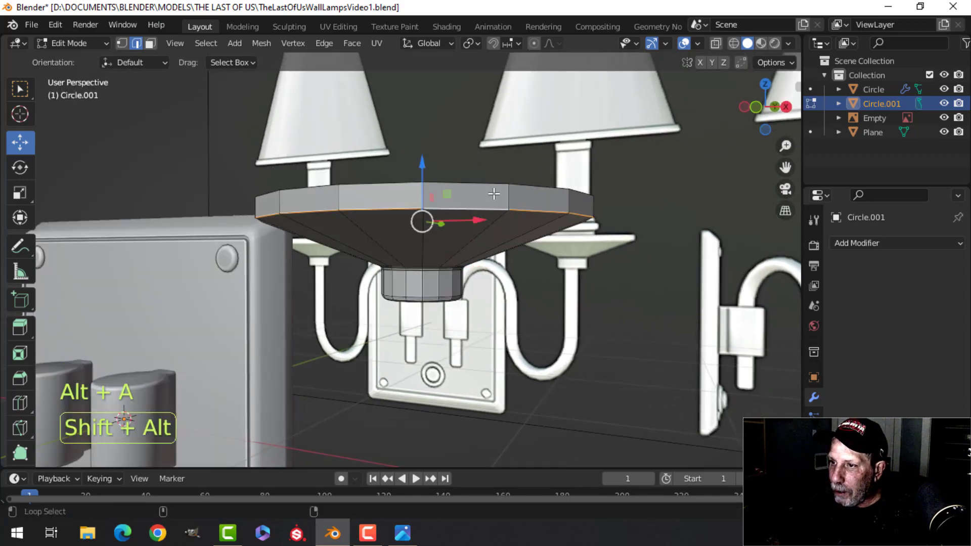
{"action": "middle_click_drag", "start_coordinate": [532, 223], "coordinate": [577, 241]}
{"action": "scroll", "coordinate": [587, 236], "scroll_direction": "up", "scroll_amount": 4}
{"action": "key", "text": "ctrl+b"}
{"action": "left_click", "coordinate": [656, 238]}
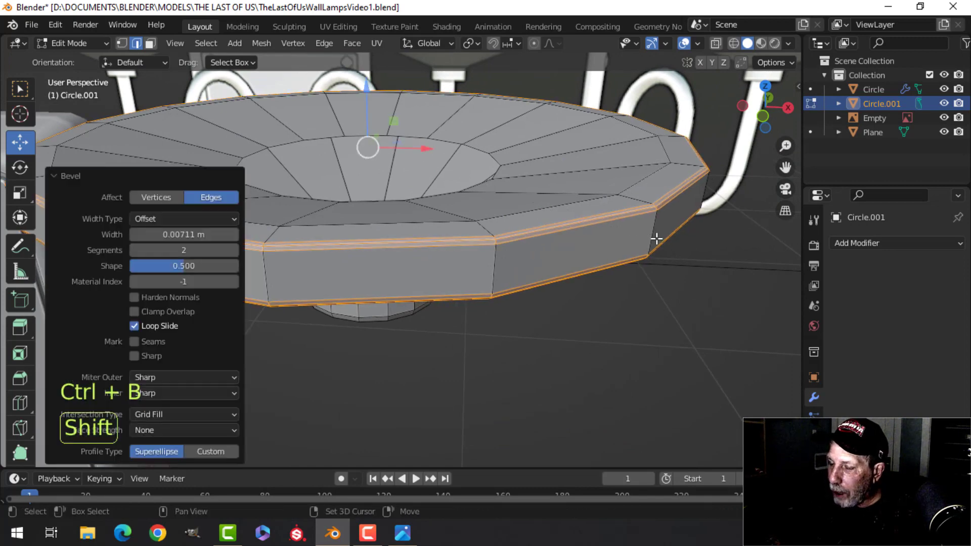
Step: Apply smooth shading to the dish in Object Mode
{"action": "key", "text": "Tab"}
{"action": "right_click", "coordinate": [472, 214]}
{"action": "left_click", "coordinate": [472, 214]}
{"action": "scroll", "coordinate": [470, 218], "scroll_direction": "down", "scroll_amount": 5}
{"action": "middle_click_drag", "start_coordinate": [469, 217], "coordinate": [452, 190]}
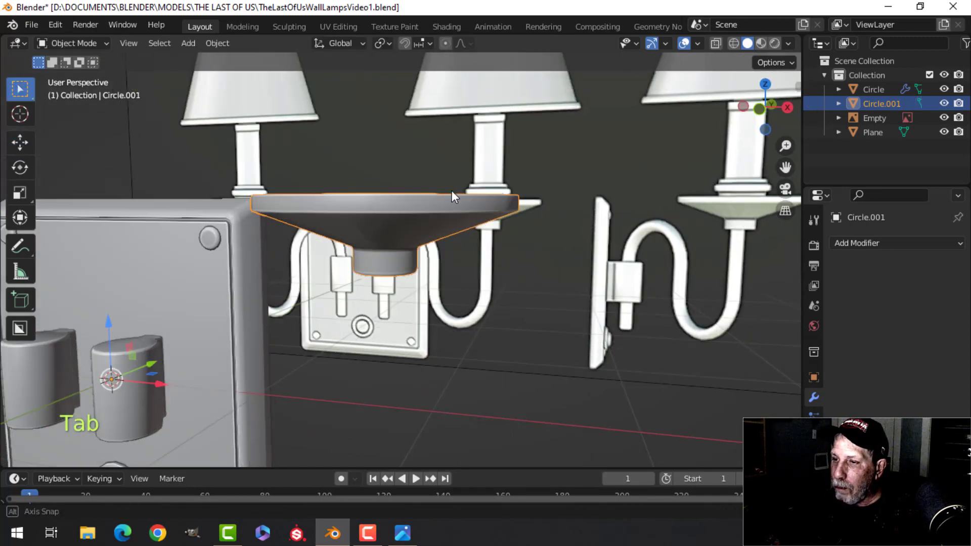
Step: Recalculate the normals of the whole dish mesh to the outside and return to Object Mode
{"action": "key", "text": "Tab"}
{"action": "key", "text": "a"}
{"action": "key", "text": "alt+n"}
{"action": "left_click", "coordinate": [481, 226]}
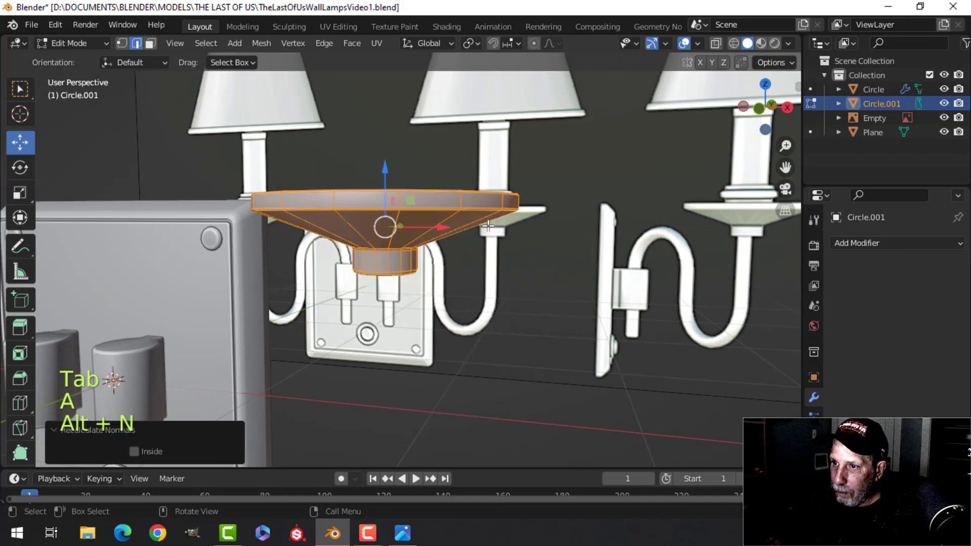
{"action": "key", "text": "Tab"}
Step: Examine the shading of the dish's rim and recessed interior from above
{"action": "scroll", "coordinate": [479, 224], "scroll_direction": "down", "scroll_amount": 3}
{"action": "key", "text": "alt+a"}
{"action": "middle_click_drag", "start_coordinate": [479, 224], "coordinate": [422, 268]}
{"action": "scroll", "coordinate": [446, 277], "scroll_direction": "up", "scroll_amount": 3}
{"action": "scroll", "coordinate": [386, 251], "scroll_direction": "down", "scroll_amount": 3}
{"action": "scroll", "coordinate": [432, 220], "scroll_direction": "up", "scroll_amount": 3}
{"action": "mouse_move", "coordinate": [422, 269]}
{"action": "middle_mouse_down"}
{"action": "mouse_move", "coordinate": [425, 296]}
{"action": "mouse_move", "coordinate": [446, 301]}
{"action": "mouse_move", "coordinate": [467, 237]}
{"action": "mouse_move", "coordinate": [472, 276]}
{"action": "mouse_move", "coordinate": [429, 280]}
{"action": "middle_mouse_up"}
{"action": "scroll", "coordinate": [423, 293], "scroll_direction": "up", "scroll_amount": 2}
Step: Duplicate the dish's innermost edge loop in Edit Mode and raise the copy above the dish
{"action": "left_click", "coordinate": [467, 237]}
{"action": "key", "text": "Tab"}
{"action": "scroll", "coordinate": [458, 271], "scroll_direction": "up", "scroll_amount": 3}
{"action": "key", "text": "alt+a"}
{"action": "left_click", "coordinate": [417, 272], "text": "alt+shift"}
{"action": "scroll", "coordinate": [415, 273], "scroll_direction": "down", "scroll_amount": 2}
{"action": "middle_click_drag", "start_coordinate": [429, 280], "coordinate": [426, 273]}
{"action": "key", "text": "shift+d"}
{"action": "right_click", "coordinate": [426, 273]}
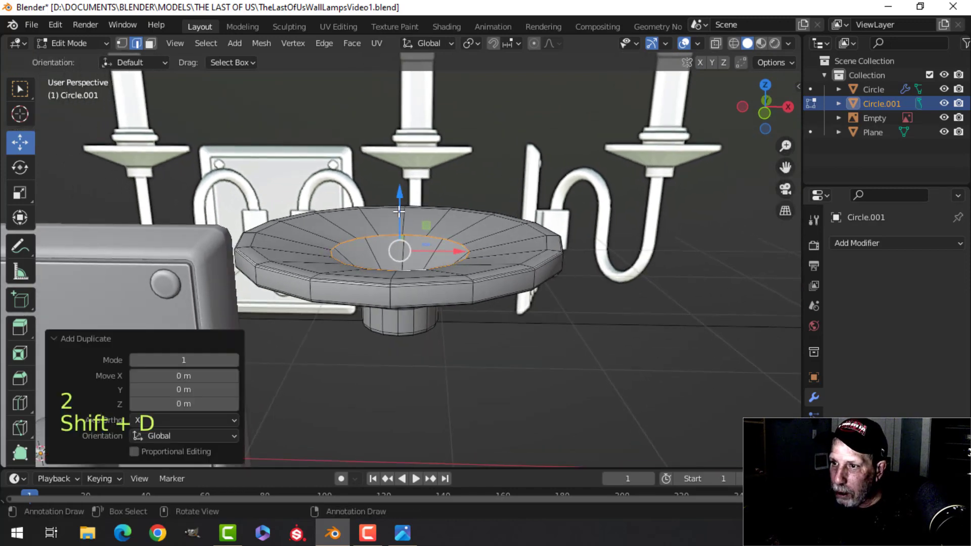
{"action": "left_click_drag", "start_coordinate": [400, 204], "coordinate": [407, 173]}
Step: Separate the duplicated loop into its own object and open it in Edit Mode with all its geometry selected
{"action": "key", "text": "p"}
{"action": "left_click", "coordinate": [568, 189]}
{"action": "key", "text": "Tab"}
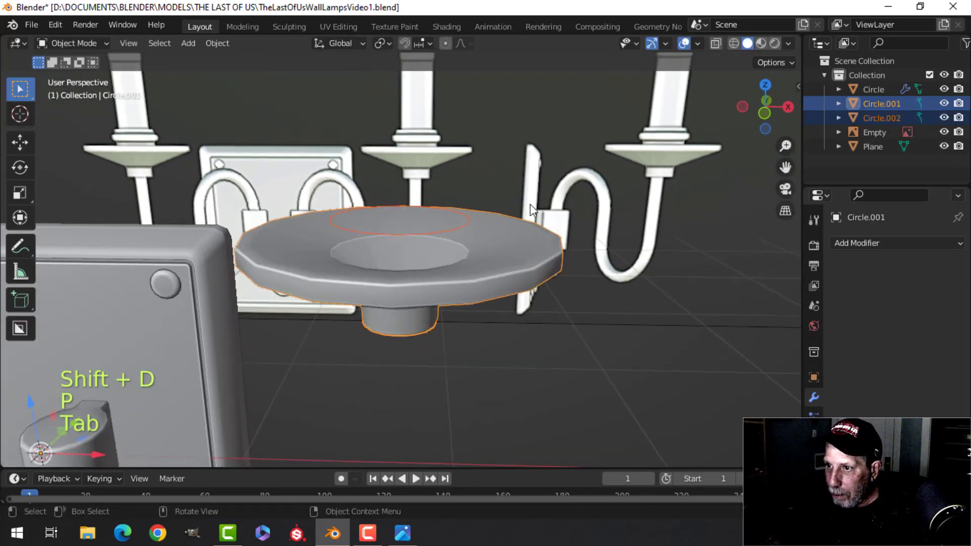
{"action": "left_click", "coordinate": [429, 211]}
{"action": "key", "text": "Tab"}
{"action": "key", "text": "a"}
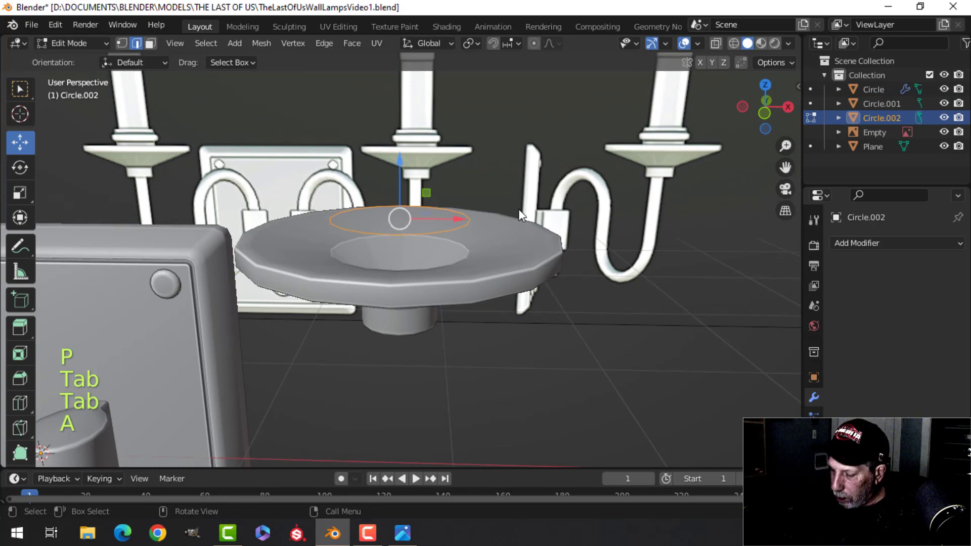
Step: In front view, scale the loop to about 0.85 to fit the candle base's neck and lower it inside the dish rim
{"action": "key", "text": "KP_1"}
{"action": "scroll", "coordinate": [472, 195], "scroll_direction": "up", "scroll_amount": 3}
{"action": "middle_click_drag", "start_coordinate": [473, 193], "coordinate": [487, 248], "text": "shift"}
{"action": "key", "text": "1"}
{"action": "scroll", "coordinate": [495, 214], "scroll_direction": "up", "scroll_amount": 3}
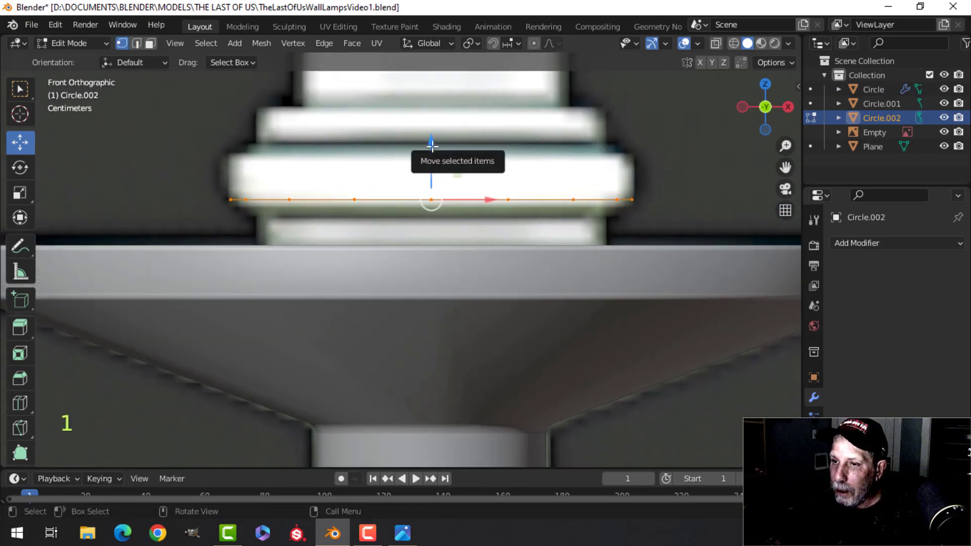
{"action": "left_click_drag", "start_coordinate": [431, 146], "coordinate": [442, 181]}
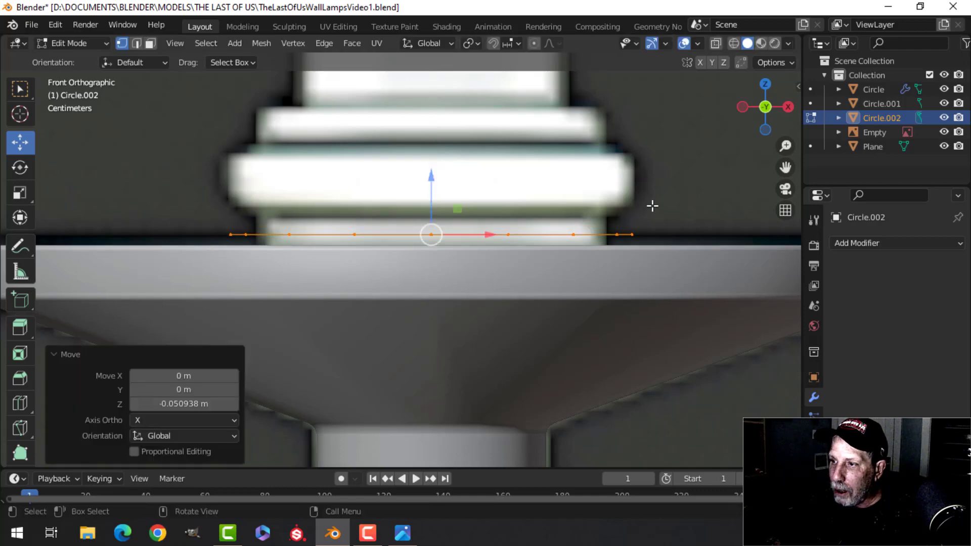
{"action": "key", "text": "s"}
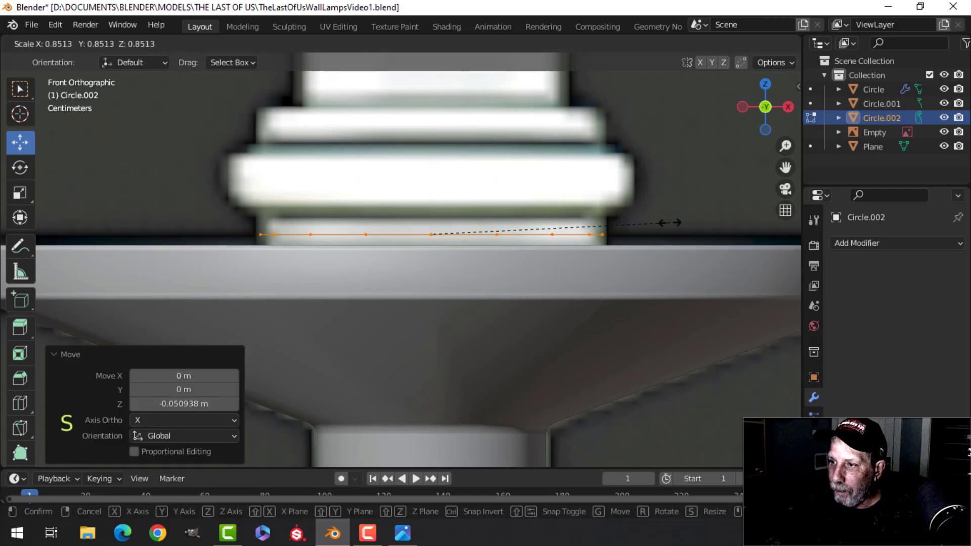
{"action": "left_click", "coordinate": [672, 222]}
{"action": "left_click_drag", "start_coordinate": [433, 180], "coordinate": [445, 234]}
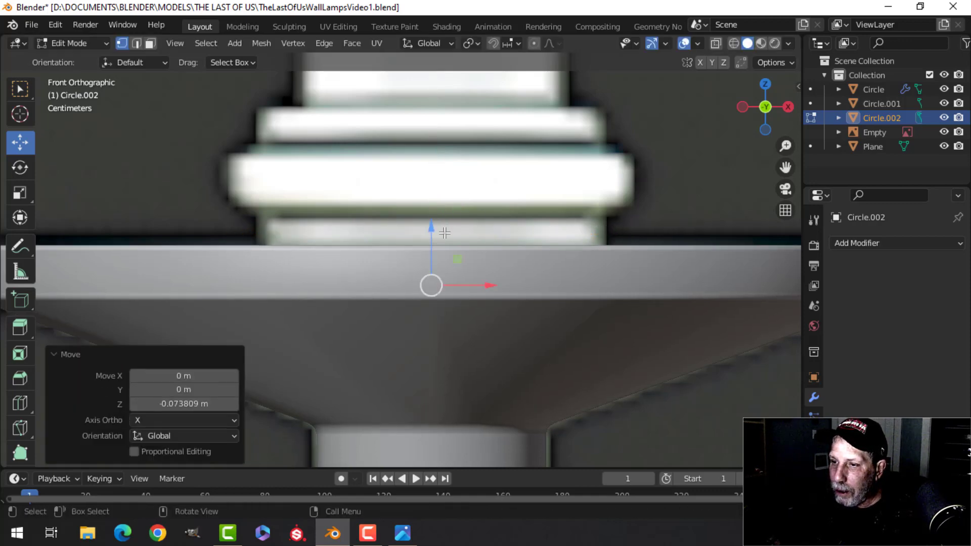
Step: In wireframe, extrude the loop up to the underside of the candle base's thick band and scale it out to the band's width
{"action": "key", "text": "z"}
{"action": "left_click", "coordinate": [392, 230]}
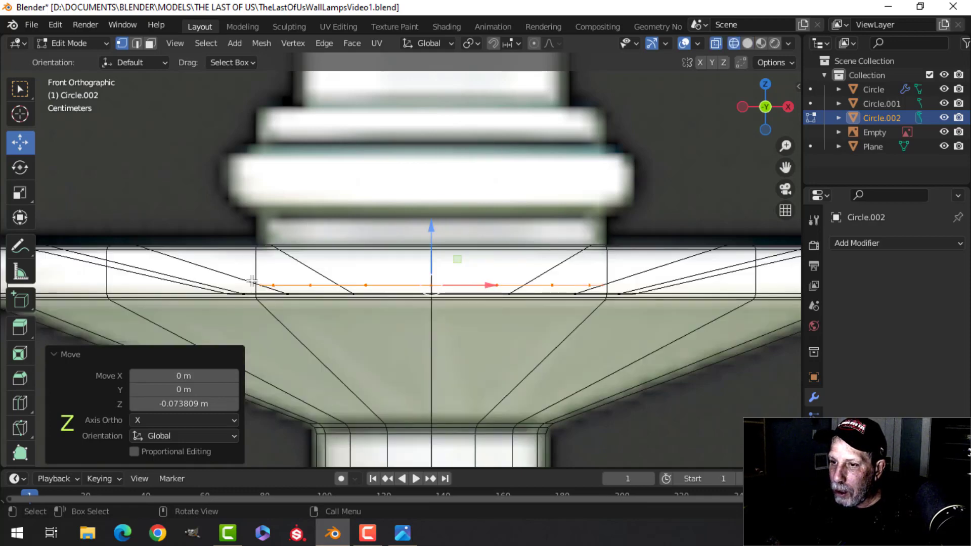
{"action": "scroll", "coordinate": [504, 269], "scroll_direction": "down", "scroll_amount": 1}
{"action": "middle_click_drag", "start_coordinate": [494, 262], "coordinate": [484, 265], "text": "shift"}
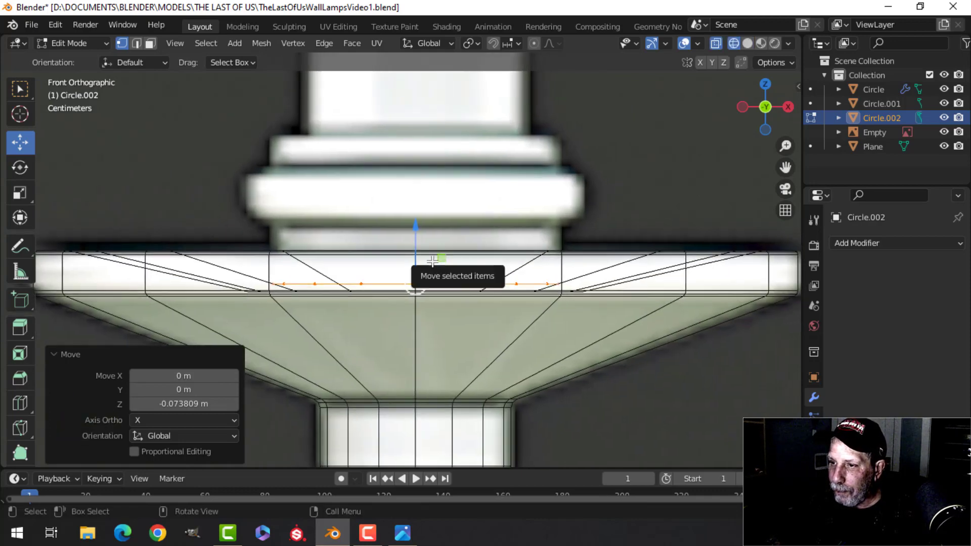
{"action": "key", "text": "e"}
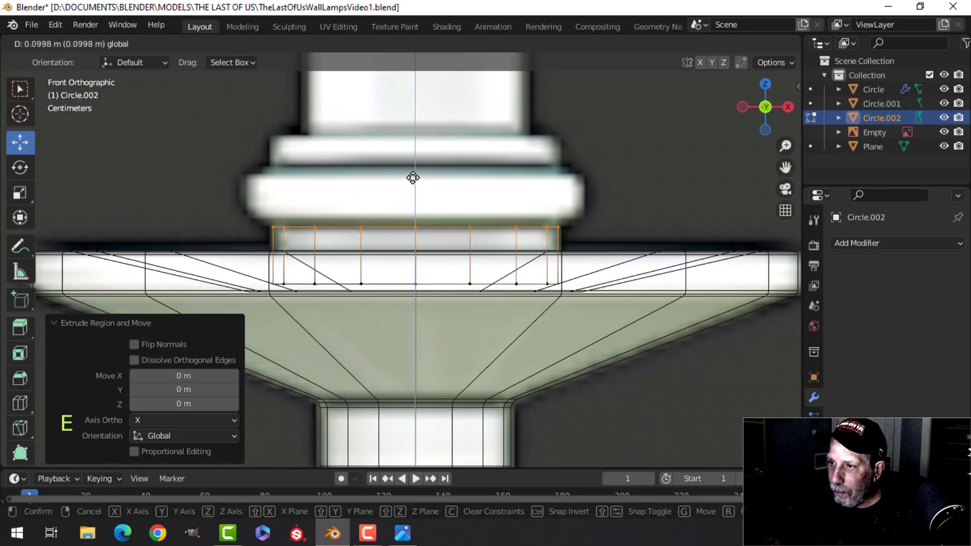
{"action": "left_click", "coordinate": [411, 173]}
{"action": "key", "text": "s"}
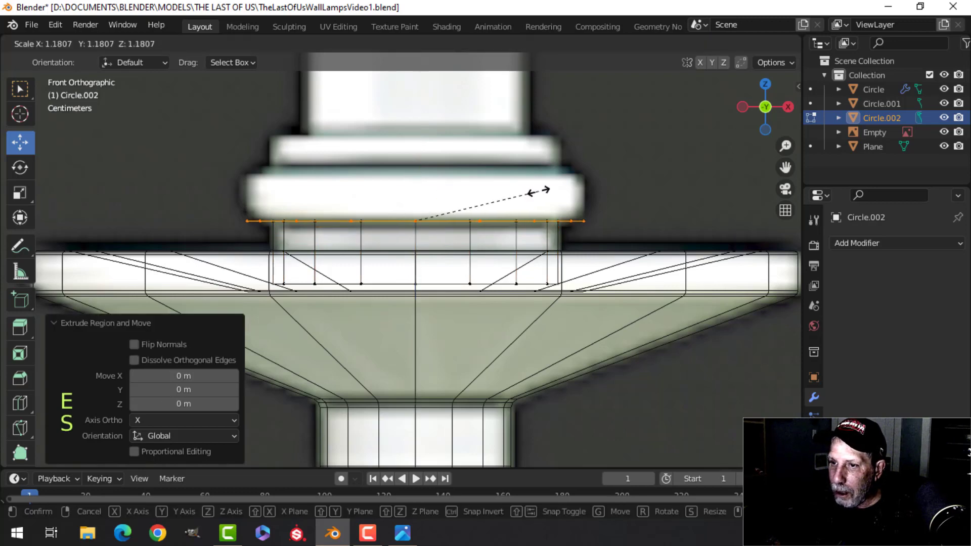
{"action": "left_click", "coordinate": [542, 192]}
Step: Extrude the loop up to the top of the thick band and scale a further extrusion inward to the thin band's width
{"action": "key", "text": "e"}
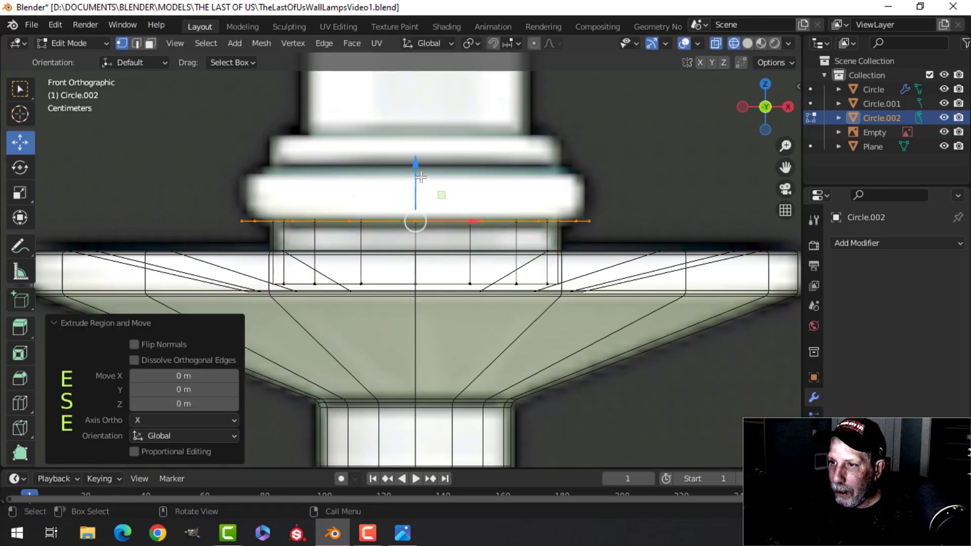
{"action": "left_click_drag", "start_coordinate": [421, 176], "coordinate": [422, 120]}
{"action": "key", "text": "e"}
{"action": "key", "text": "s"}
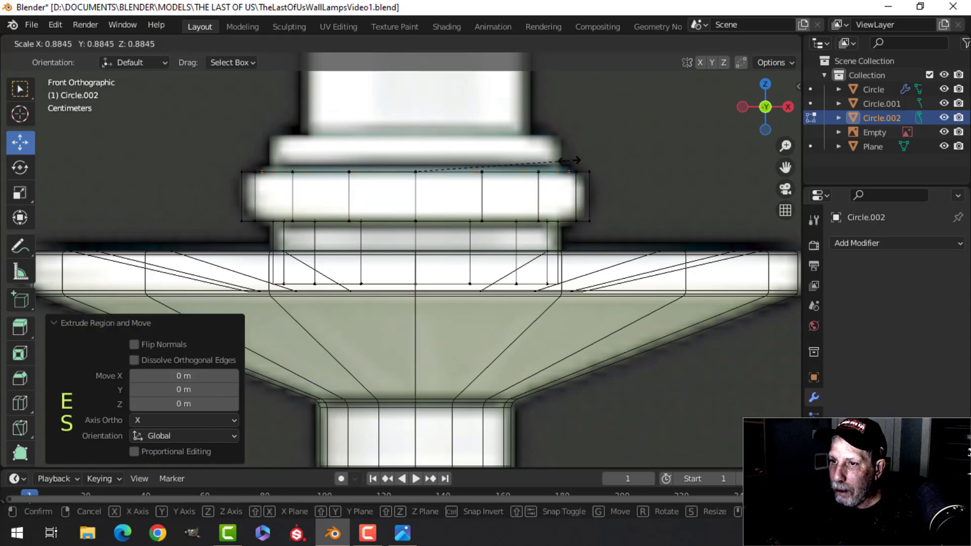
{"action": "left_click", "coordinate": [558, 160]}
Step: Extrude the thin band up about 0.064 m, then extrude its top loop inward, scaled to about 0.80, to match the candle tube
{"action": "key", "text": "e"}
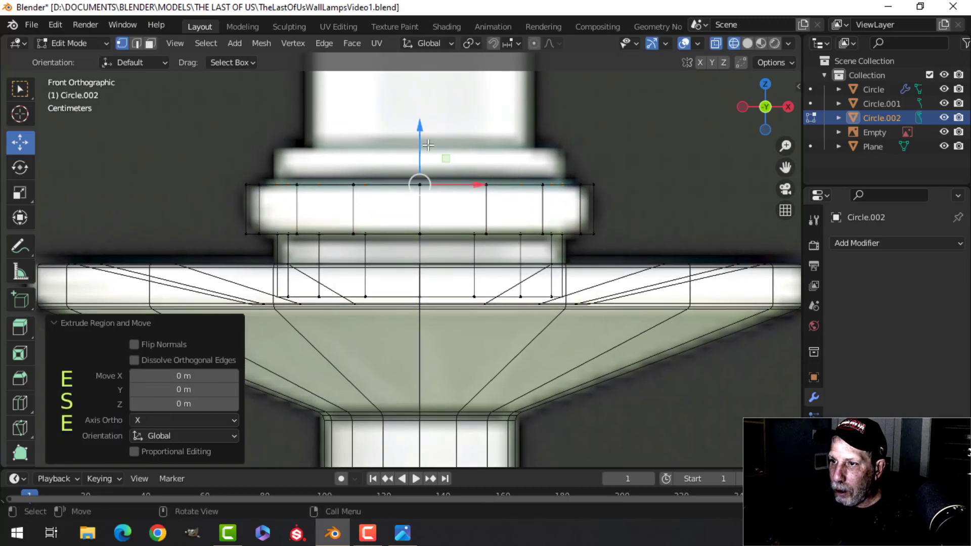
{"action": "left_click_drag", "start_coordinate": [421, 144], "coordinate": [433, 114]}
{"action": "left_click", "coordinate": [437, 96]}
{"action": "middle_click_drag", "start_coordinate": [437, 99], "coordinate": [434, 186], "text": "shift"}
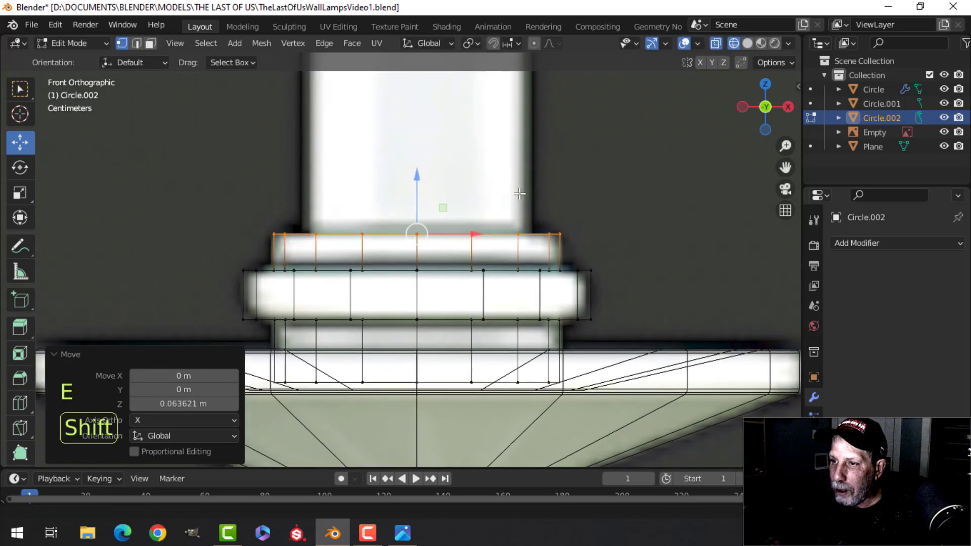
{"action": "key", "text": "e"}
{"action": "key", "text": "s"}
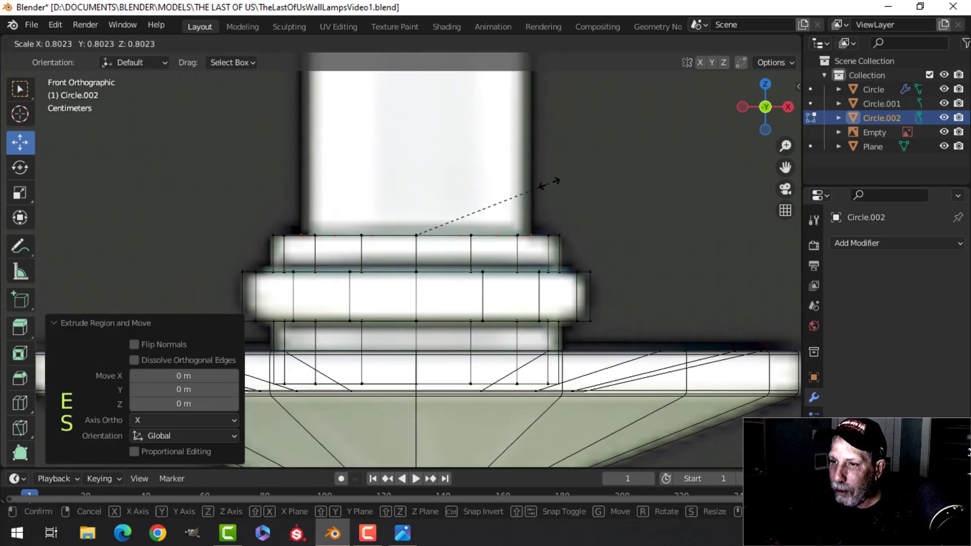
{"action": "left_click", "coordinate": [546, 184]}
Step: Extrude the candle tube up about 0.785 m to the underside of the collar in the reference image
{"action": "scroll", "coordinate": [535, 197], "scroll_direction": "down", "scroll_amount": 8}
{"action": "middle_click_drag", "start_coordinate": [463, 200], "coordinate": [478, 223], "text": "shift"}
{"action": "scroll", "coordinate": [471, 252], "scroll_direction": "up", "scroll_amount": 3}
{"action": "key", "text": "e"}
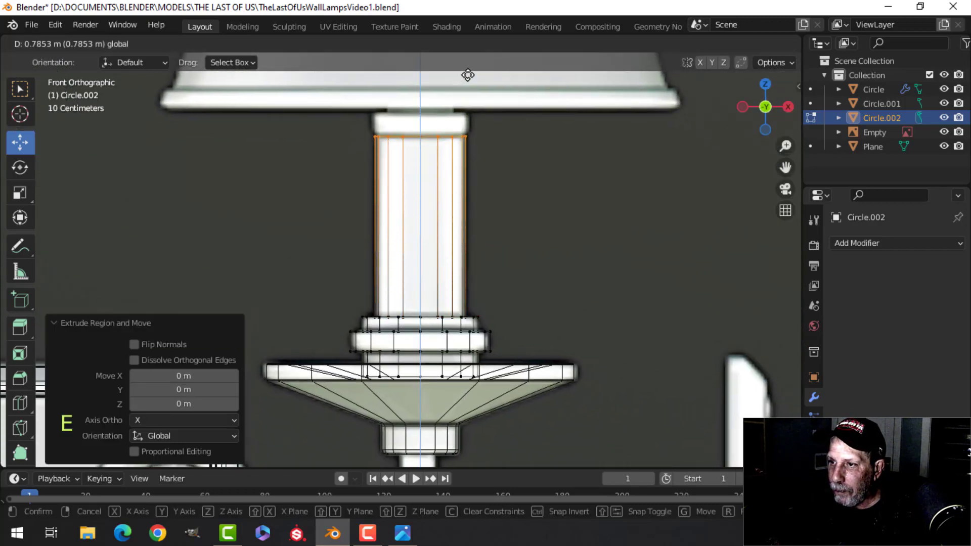
{"action": "left_click_drag", "start_coordinate": [468, 75], "coordinate": [468, 74]}
{"action": "scroll", "coordinate": [551, 112], "scroll_direction": "up", "scroll_amount": 3}
{"action": "middle_click_drag", "start_coordinate": [551, 112], "coordinate": [550, 270], "text": "shift"}
{"action": "scroll", "coordinate": [511, 274], "scroll_direction": "up", "scroll_amount": 2}
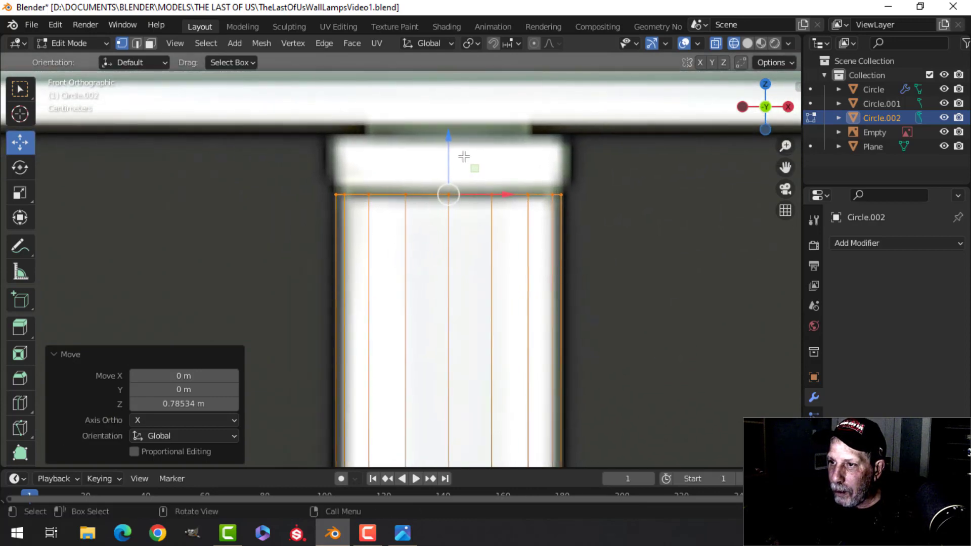
{"action": "left_click", "coordinate": [453, 141]}
Step: Extrude the tube's top loop outward to the collar's width and extrude it up about 0.095 m to form the collar
{"action": "key", "text": "e"}
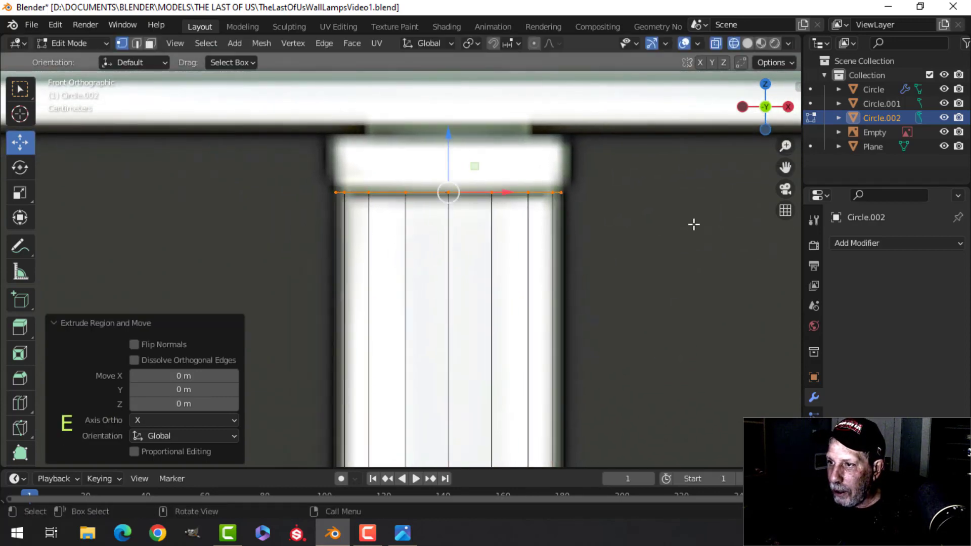
{"action": "key", "text": "s"}
{"action": "left_click", "coordinate": [711, 221]}
{"action": "middle_click_drag", "start_coordinate": [662, 218], "coordinate": [649, 261], "text": "shift"}
{"action": "key", "text": "e"}
{"action": "left_click", "coordinate": [650, 261]}
{"action": "left_click_drag", "start_coordinate": [438, 187], "coordinate": [442, 129]}
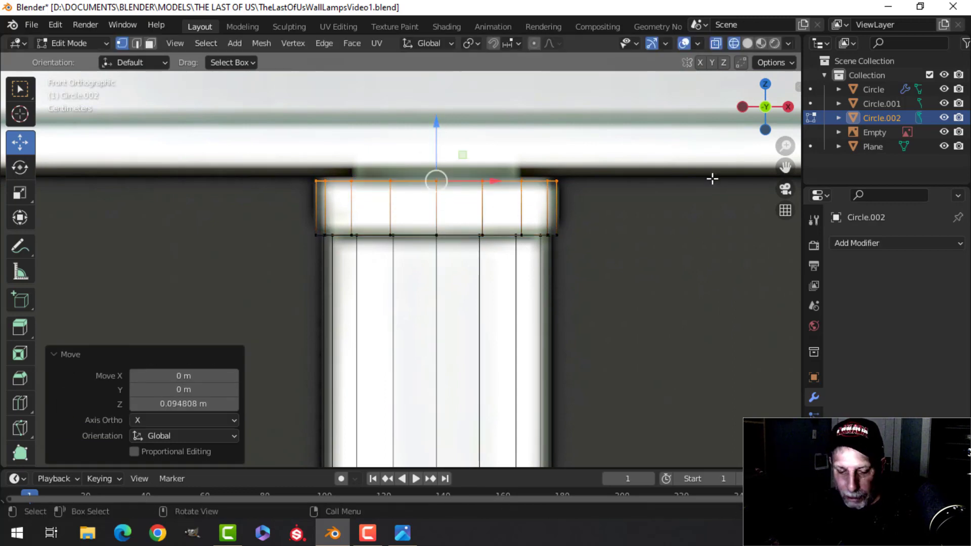
Step: Switch to solid shading and extrude the collar's top loop inward at a scale of about 0.812 to form a flat rim
{"action": "key", "text": "z"}
{"action": "left_click", "coordinate": [794, 187]}
{"action": "mouse_move", "coordinate": [581, 215]}
{"action": "middle_mouse_down"}
{"action": "mouse_move", "coordinate": [548, 250]}
{"action": "mouse_move", "coordinate": [547, 271]}
{"action": "middle_mouse_up"}
{"action": "scroll", "coordinate": [547, 271], "scroll_direction": "up", "scroll_amount": 3}
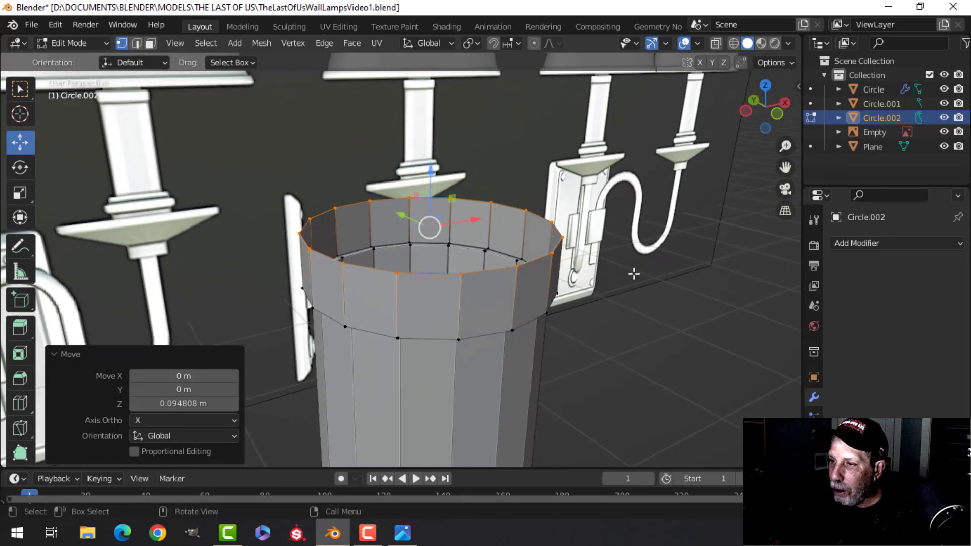
{"action": "key", "text": "e"}
{"action": "key", "text": "s"}
{"action": "left_click", "coordinate": [593, 273]}
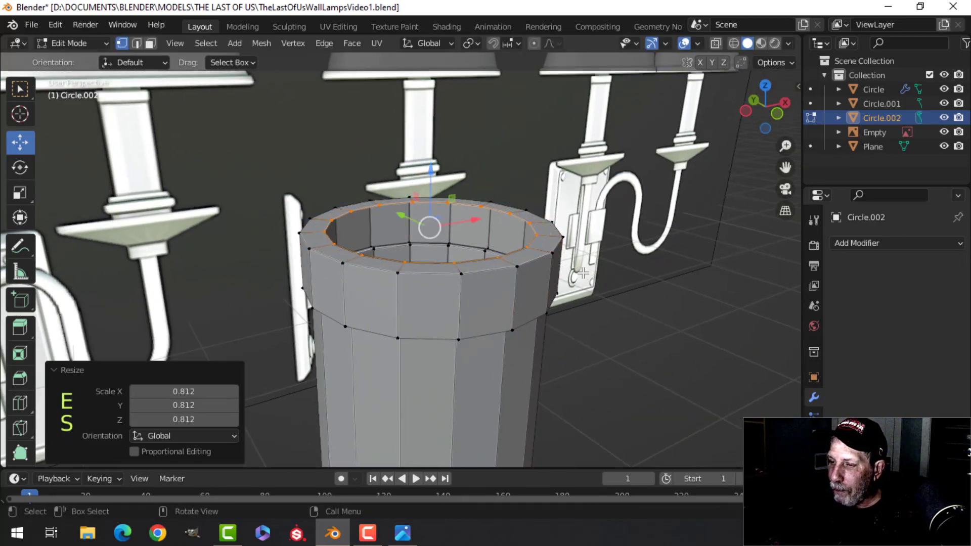
{"action": "key", "text": "alt+a"}
Step: Select the candle base's bottom edge loop and lower it further into the dish
{"action": "scroll", "coordinate": [556, 263], "scroll_direction": "down", "scroll_amount": 4}
{"action": "middle_click_drag", "start_coordinate": [533, 256], "coordinate": [437, 261]}
{"action": "scroll", "coordinate": [448, 308], "scroll_direction": "down", "scroll_amount": 3}
{"action": "middle_click_drag", "start_coordinate": [474, 343], "coordinate": [469, 277], "text": "shift"}
{"action": "scroll", "coordinate": [456, 299], "scroll_direction": "up", "scroll_amount": 4}
{"action": "mouse_move", "coordinate": [443, 324]}
{"action": "middle_mouse_down"}
{"action": "mouse_move", "coordinate": [449, 299]}
{"action": "mouse_move", "coordinate": [434, 331]}
{"action": "mouse_move", "coordinate": [444, 264]}
{"action": "mouse_move", "coordinate": [457, 314]}
{"action": "middle_mouse_up"}
{"action": "scroll", "coordinate": [430, 326], "scroll_direction": "up", "scroll_amount": 2}
{"action": "left_click", "coordinate": [440, 264], "text": "alt"}
{"action": "middle_click_drag", "start_coordinate": [457, 313], "coordinate": [444, 286]}
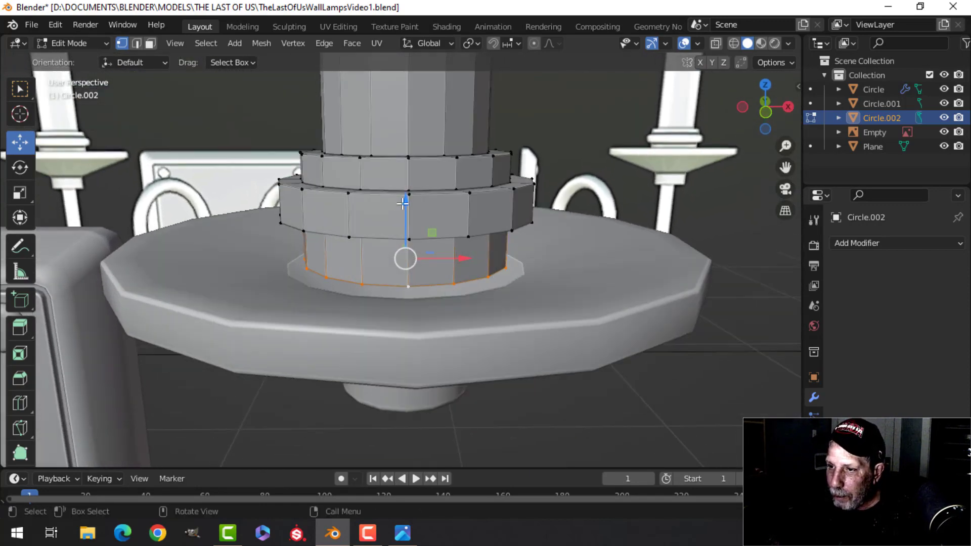
{"action": "left_click_drag", "start_coordinate": [403, 204], "coordinate": [397, 228]}
Step: Bevel the outer edge loops of the thick and thin bands with 2 segments and a width of about 0.0074 m
{"action": "key", "text": "alt+a"}
{"action": "key", "text": "2"}
{"action": "scroll", "coordinate": [451, 223], "scroll_direction": "up", "scroll_amount": 3}
{"action": "middle_click_drag", "start_coordinate": [445, 218], "coordinate": [453, 222]}
{"action": "left_click", "coordinate": [438, 213], "text": "alt+shift"}
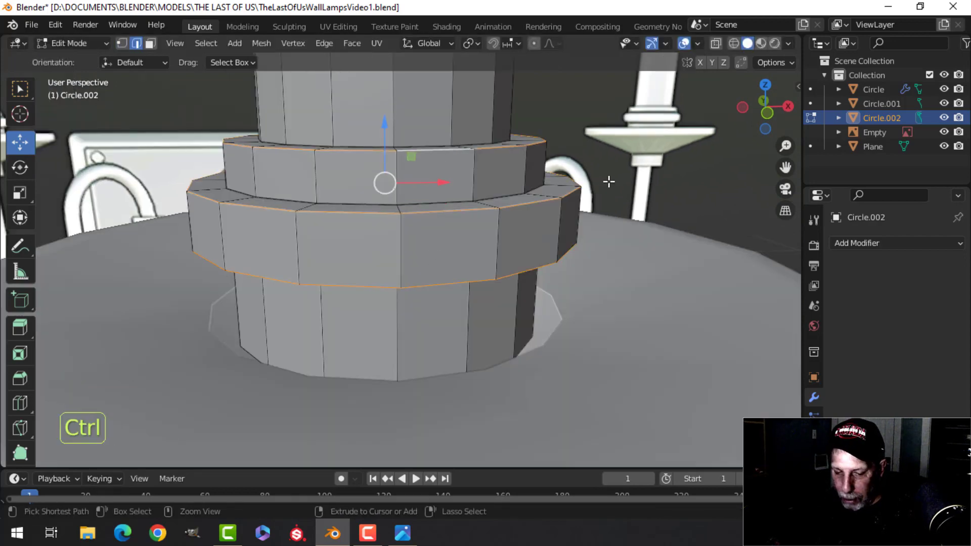
{"action": "key", "text": "ctrl+b"}
{"action": "left_click", "coordinate": [493, 218], "text": "shift"}
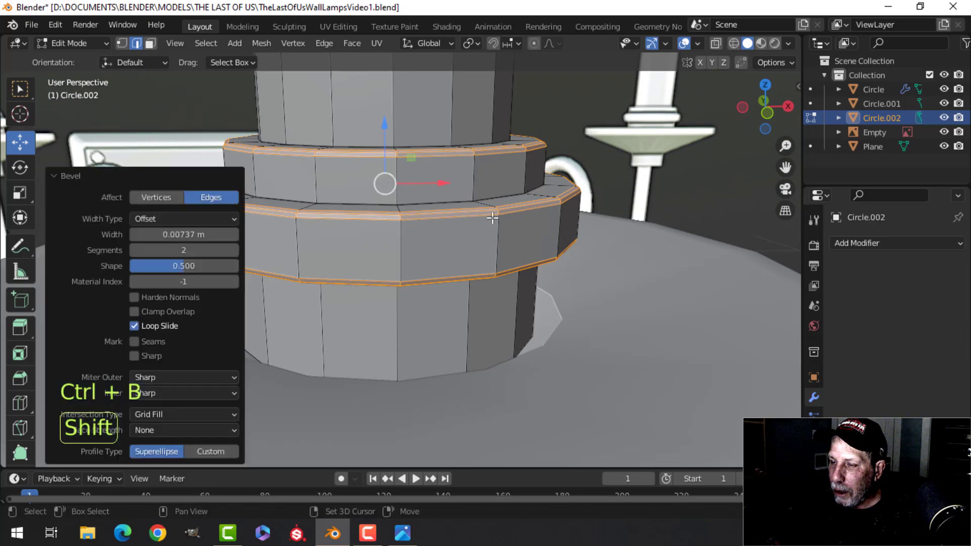
Step: Bevel the inner corner loops above the thick and thin bands with 2 segments and a width of about 0.0055 m
{"action": "key", "text": "alt+a"}
{"action": "middle_click_drag", "start_coordinate": [493, 218], "coordinate": [462, 225]}
{"action": "left_click", "coordinate": [425, 171], "text": "alt+shift"}
{"action": "left_click", "coordinate": [438, 231], "text": "alt+shift"}
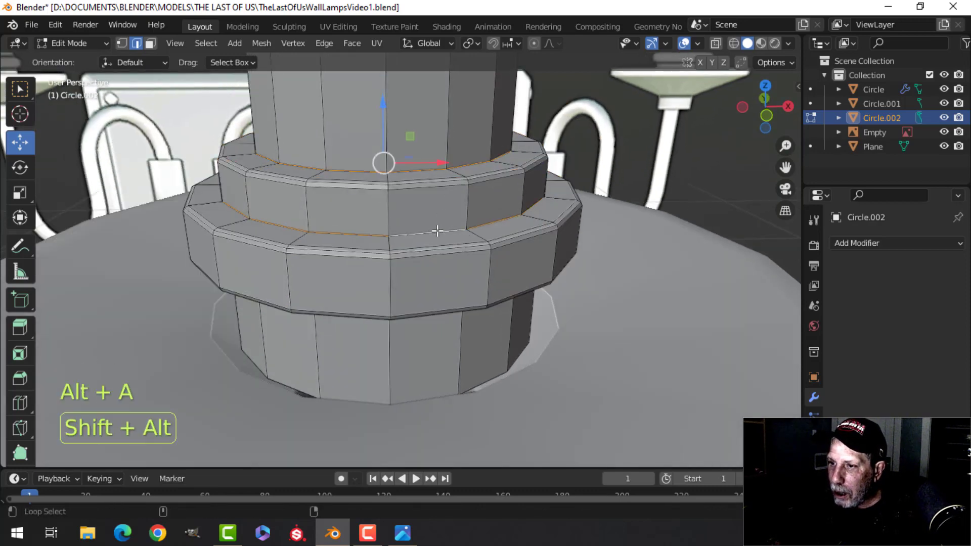
{"action": "key", "text": "ctrl+b"}
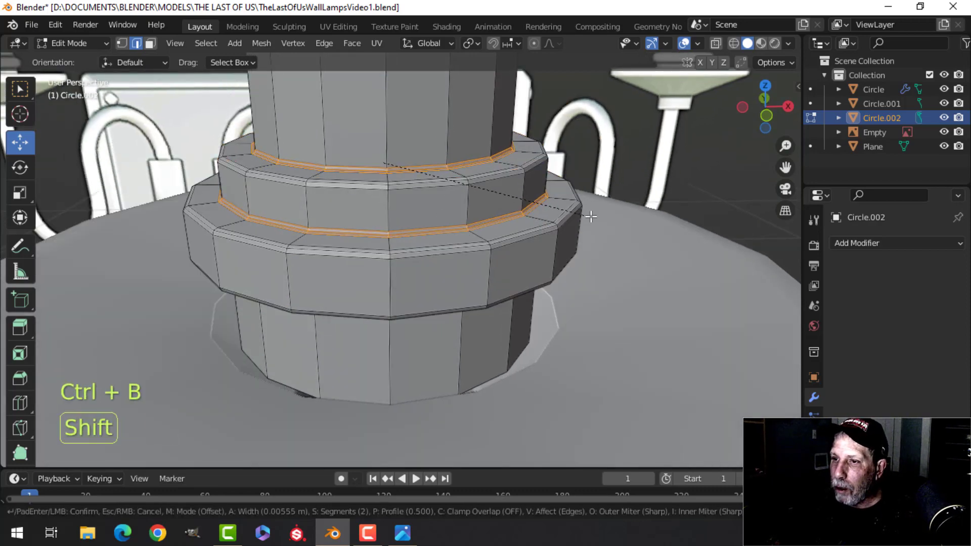
{"action": "left_click", "coordinate": [592, 216], "text": "shift"}
Step: Isolate the candle base in local view and reopen it in Edit Mode, seen from below
{"action": "mouse_move", "coordinate": [498, 253]}
{"action": "middle_mouse_down"}
{"action": "mouse_move", "coordinate": [501, 184]}
{"action": "mouse_move", "coordinate": [493, 219]}
{"action": "mouse_move", "coordinate": [460, 214]}
{"action": "mouse_move", "coordinate": [461, 255]}
{"action": "mouse_move", "coordinate": [490, 221]}
{"action": "mouse_move", "coordinate": [490, 277]}
{"action": "mouse_move", "coordinate": [490, 268]}
{"action": "middle_mouse_up"}
{"action": "scroll", "coordinate": [450, 254], "scroll_direction": "up", "scroll_amount": 3}
{"action": "key", "text": "alt+a"}
{"action": "left_click", "coordinate": [407, 232], "text": "alt"}
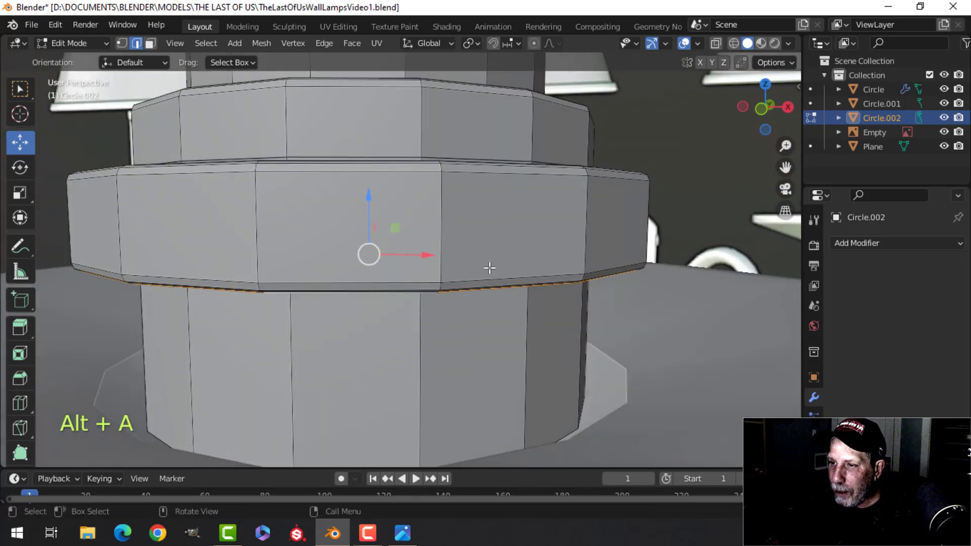
{"action": "key", "text": "Tab"}
{"action": "key", "text": "slash"}
{"action": "middle_click_drag", "start_coordinate": [459, 180], "coordinate": [405, 283]}
{"action": "key", "text": "Tab"}
Step: Bevel the inner corner loop beneath the thick band with 2 segments and a width of about 0.0092 m
{"action": "scroll", "coordinate": [404, 283], "scroll_direction": "up", "scroll_amount": 2}
{"action": "key", "text": "alt+a"}
{"action": "left_click", "coordinate": [423, 226], "text": "alt"}
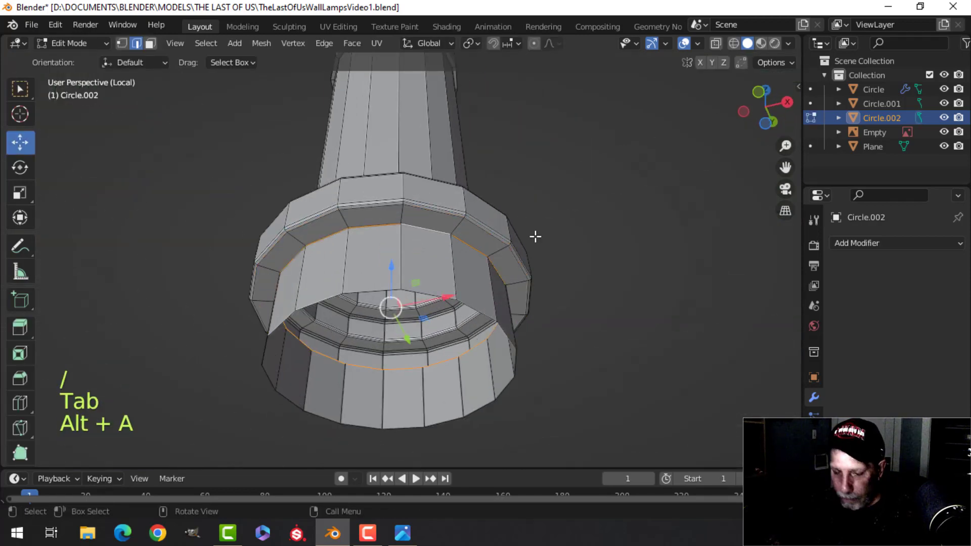
{"action": "key", "text": "ctrl+b"}
{"action": "left_click", "coordinate": [581, 240]}
{"action": "scroll", "coordinate": [481, 243], "scroll_direction": "down", "scroll_amount": 4}
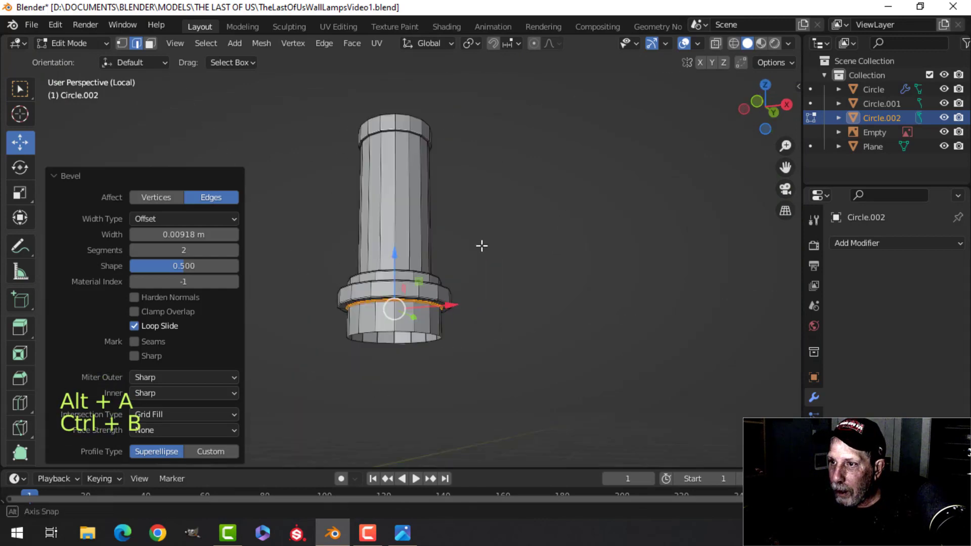
Step: Apply smooth shading to the candle tube and return to editing its mesh
{"action": "middle_click_drag", "start_coordinate": [481, 243], "coordinate": [445, 310]}
{"action": "key", "text": "Tab"}
{"action": "right_click", "coordinate": [375, 239]}
{"action": "left_click", "coordinate": [374, 239]}
{"action": "key", "text": "Tab"}
Step: Bevel the outer top and bottom edge loops of the tube's upper collar by about 0.01 m with 2 segments
{"action": "scroll", "coordinate": [451, 246], "scroll_direction": "up", "scroll_amount": 2}
{"action": "scroll", "coordinate": [444, 324], "scroll_direction": "up", "scroll_amount": 3}
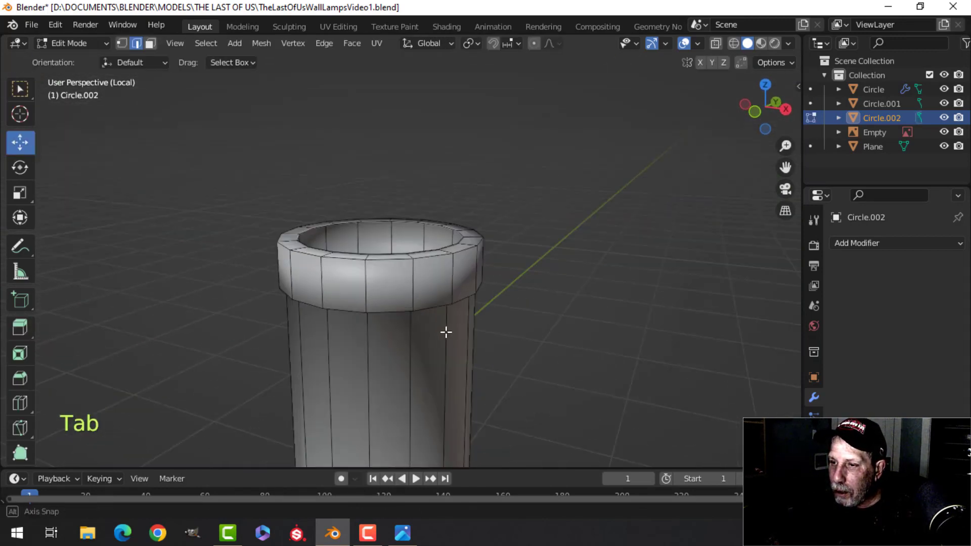
{"action": "key", "text": "alt+a"}
{"action": "left_click", "coordinate": [418, 312], "text": "alt"}
{"action": "left_click", "coordinate": [430, 340], "text": "alt+shift"}
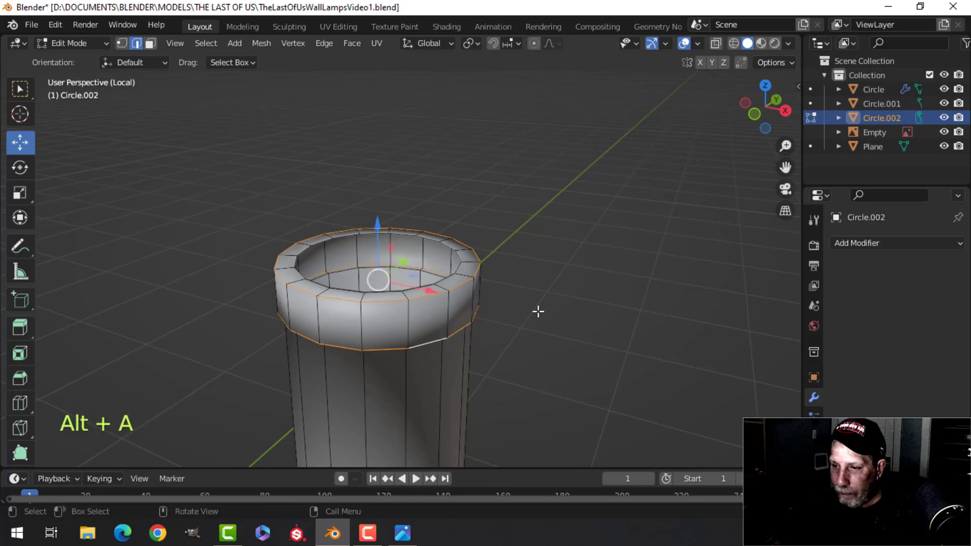
{"action": "key", "text": "ctrl+b"}
{"action": "key", "text": "shift"}
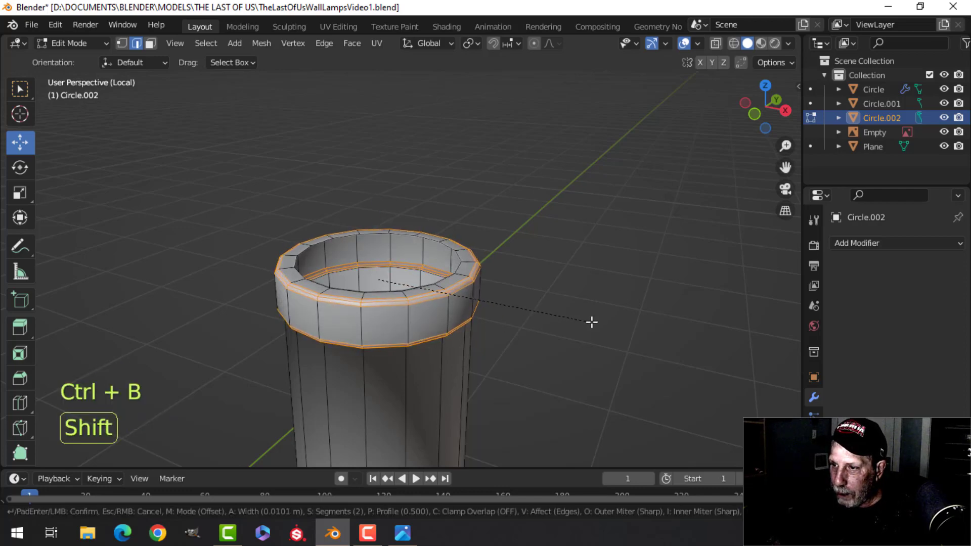
{"action": "left_click", "coordinate": [598, 323]}
{"action": "middle_click_drag", "start_coordinate": [598, 322], "coordinate": [436, 265]}
{"action": "key", "text": "alt+a"}
Step: Add a loop cut around the tube's shaft and slide it fully up against the underside of the upper collar
{"action": "scroll", "coordinate": [434, 284], "scroll_direction": "up", "scroll_amount": 3}
{"action": "scroll", "coordinate": [435, 307], "scroll_direction": "down", "scroll_amount": 6}
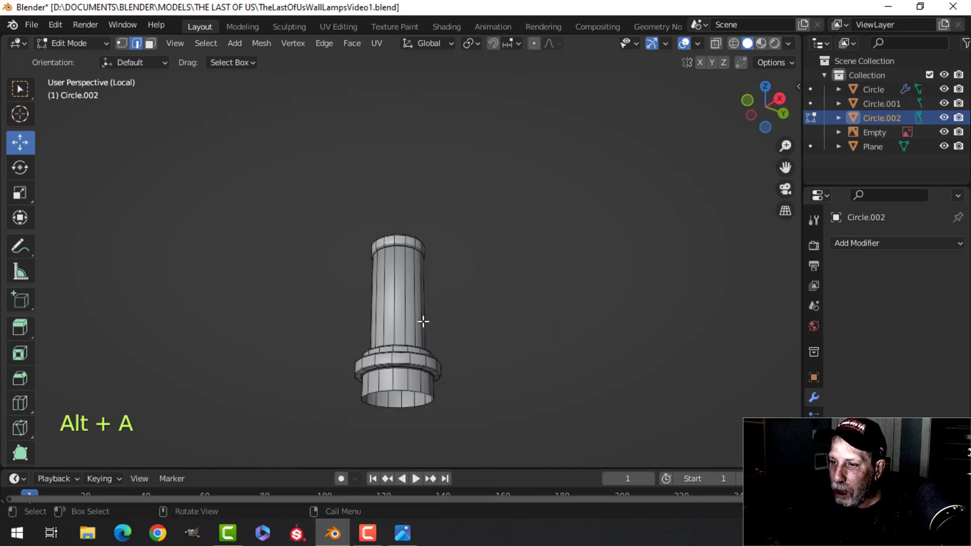
{"action": "middle_click_drag", "start_coordinate": [423, 321], "coordinate": [426, 347]}
{"action": "left_click", "coordinate": [424, 350]}
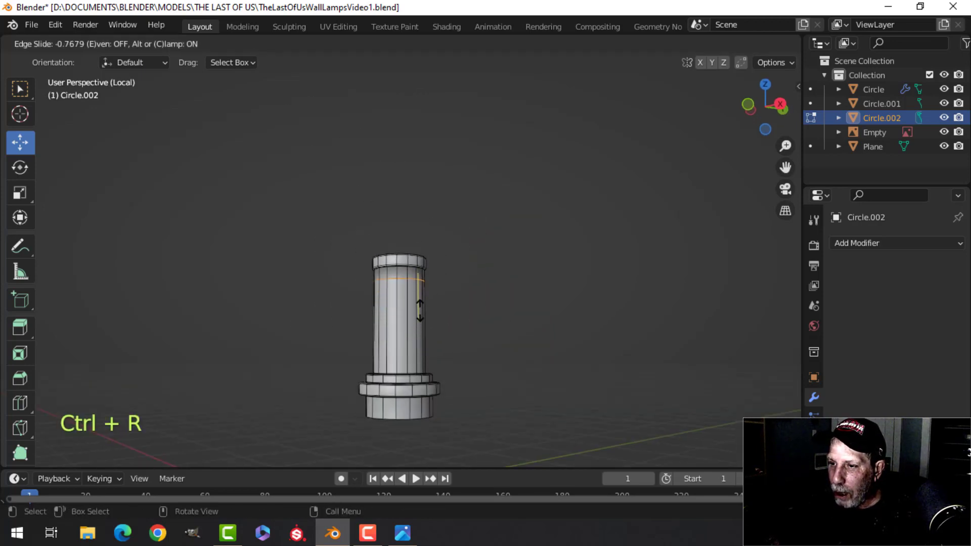
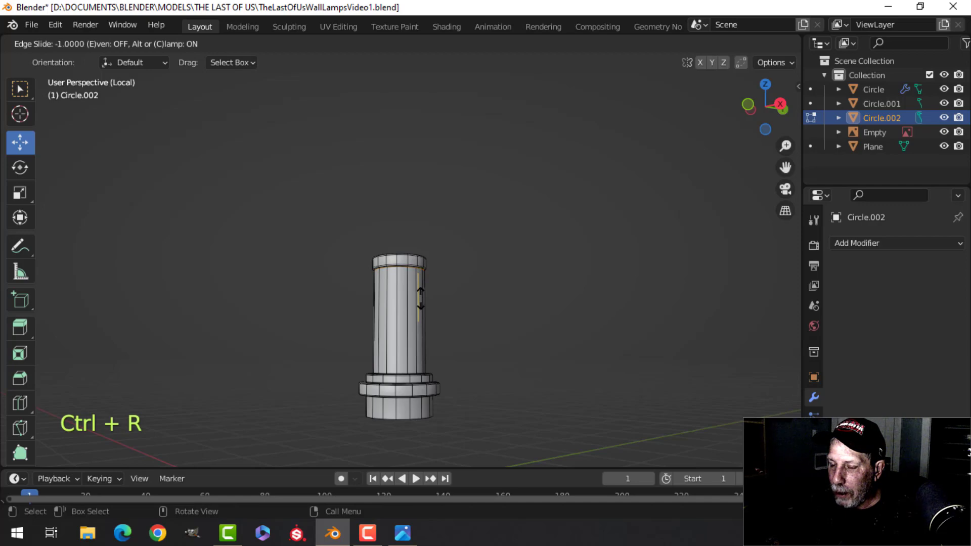
{"action": "left_click", "coordinate": [421, 299]}
{"action": "key", "text": "Tab"}
Step: Recalculate the normals of the entire tube mesh to face outward
{"action": "scroll", "coordinate": [472, 309], "scroll_direction": "down", "scroll_amount": 4}
{"action": "scroll", "coordinate": [447, 347], "scroll_direction": "up", "scroll_amount": 4}
{"action": "middle_click_drag", "start_coordinate": [461, 291], "coordinate": [448, 254]}
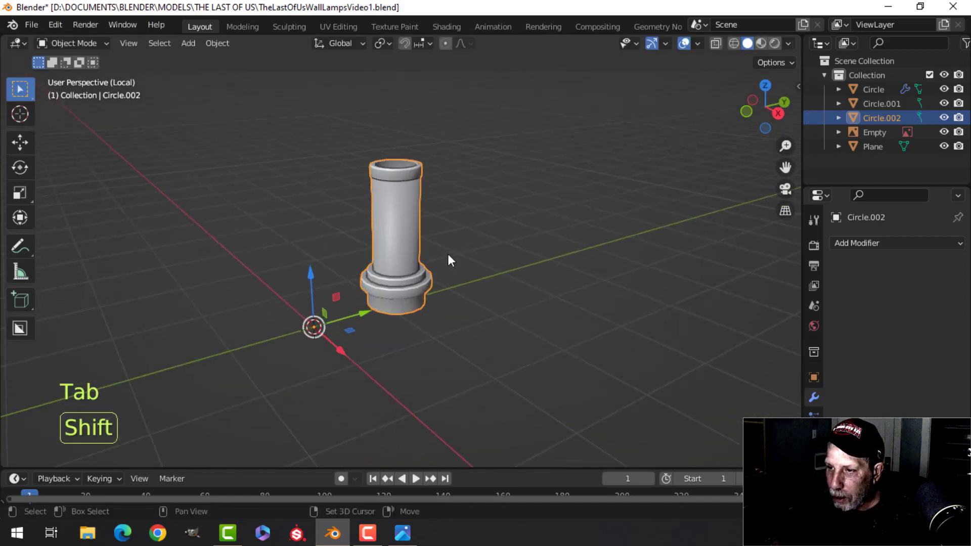
{"action": "key", "text": "Tab"}
{"action": "key", "text": "a"}
{"action": "key", "text": "alt+n"}
{"action": "left_click", "coordinate": [463, 265]}
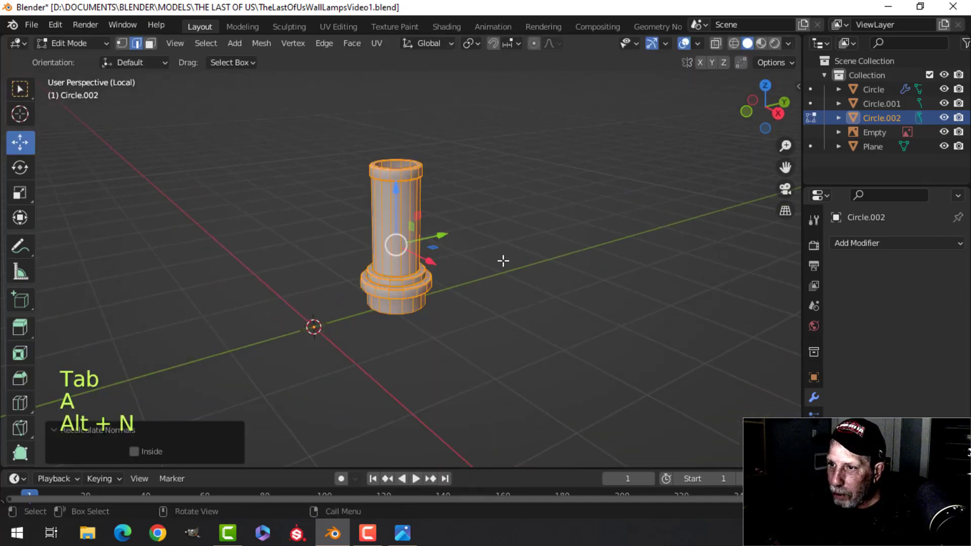
{"action": "key", "text": "Tab"}
Step: Leave local view to show the whole wall lamp and select the candle tube
{"action": "key", "text": "slash"}
{"action": "scroll", "coordinate": [464, 261], "scroll_direction": "down", "scroll_amount": 3}
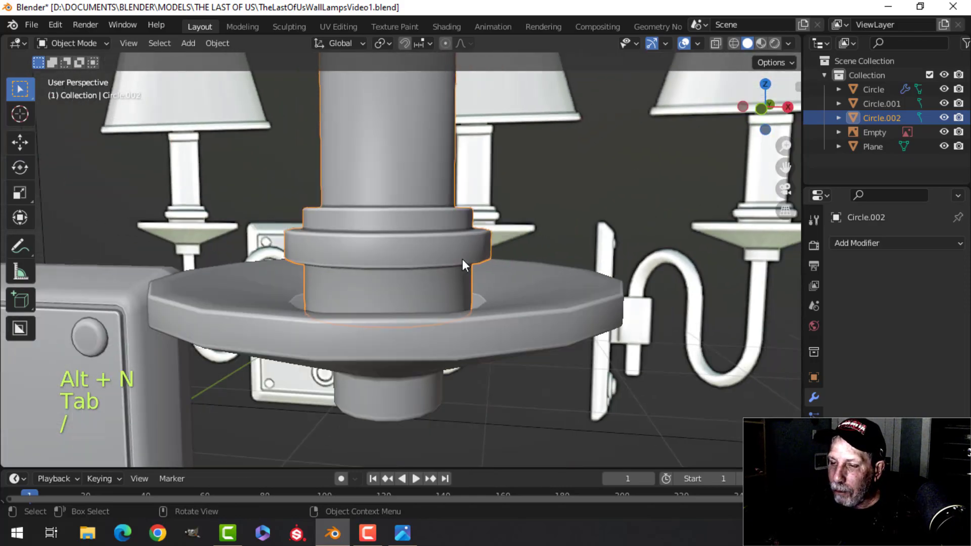
{"action": "key", "text": "alt+a"}
{"action": "scroll", "coordinate": [462, 259], "scroll_direction": "down", "scroll_amount": 5}
{"action": "middle_click_drag", "start_coordinate": [438, 268], "coordinate": [402, 208]}
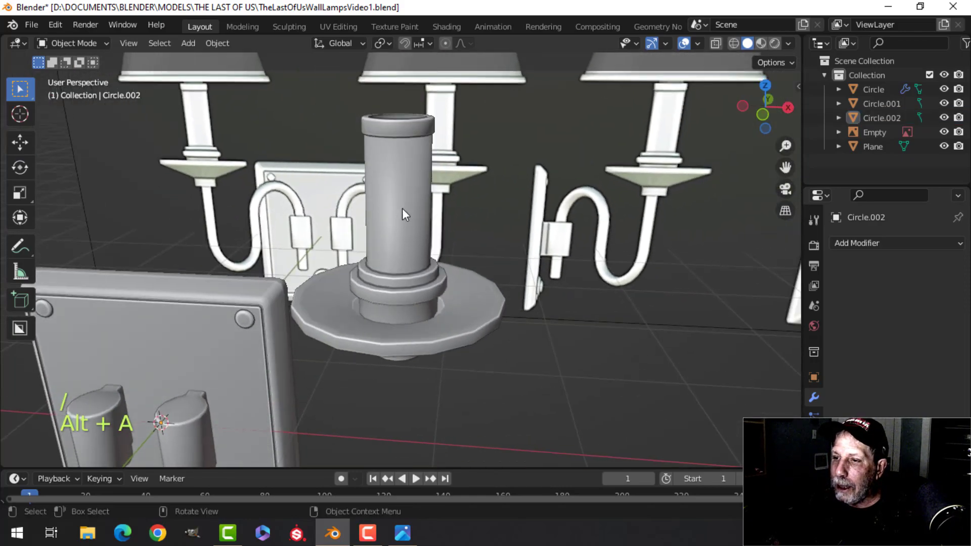
{"action": "left_click", "coordinate": [402, 208]}
{"action": "key", "text": "Tab"}
{"action": "scroll", "coordinate": [451, 257], "scroll_direction": "up", "scroll_amount": 3}
{"action": "key", "text": "alt+a"}
{"action": "scroll", "coordinate": [441, 262], "scroll_direction": "down", "scroll_amount": 3}
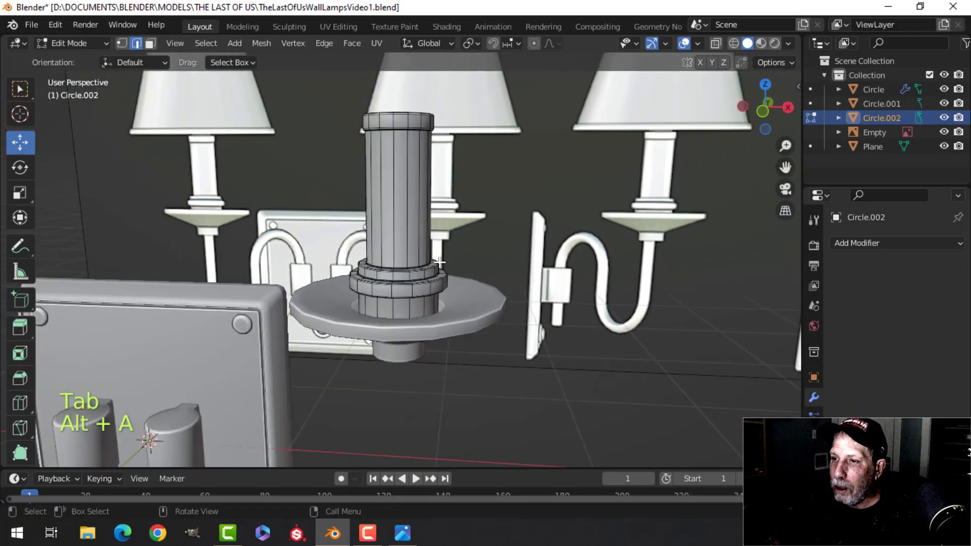
{"action": "middle_click_drag", "start_coordinate": [440, 262], "coordinate": [434, 282], "text": "shift"}
{"action": "scroll", "coordinate": [433, 282], "scroll_direction": "up", "scroll_amount": 2}
{"action": "key", "text": "ctrl+r"}
{"action": "left_click", "coordinate": [418, 244]}
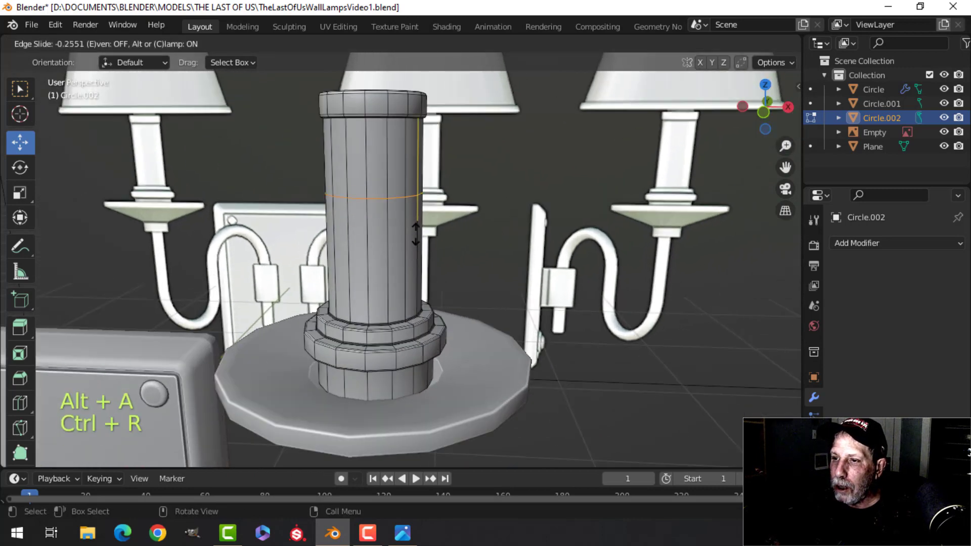
{"action": "key", "text": "Escape"}
{"action": "key", "text": "ctrl+z"}
{"action": "scroll", "coordinate": [442, 275], "scroll_direction": "down", "scroll_amount": 4}
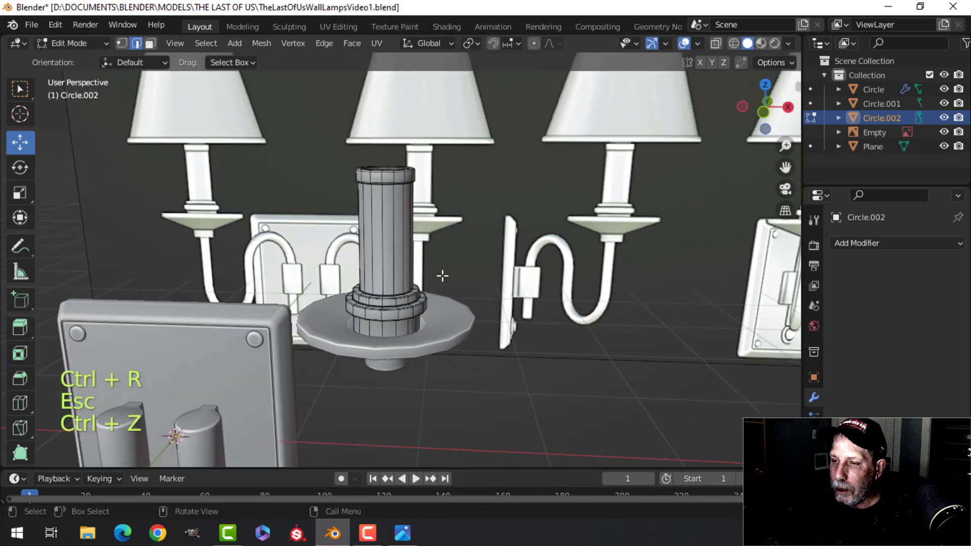
{"action": "key", "text": "Tab"}
Step: Join the candle tube and the dish beneath it into one object, keeping the dish active
{"action": "left_click", "coordinate": [456, 299], "text": "shift"}
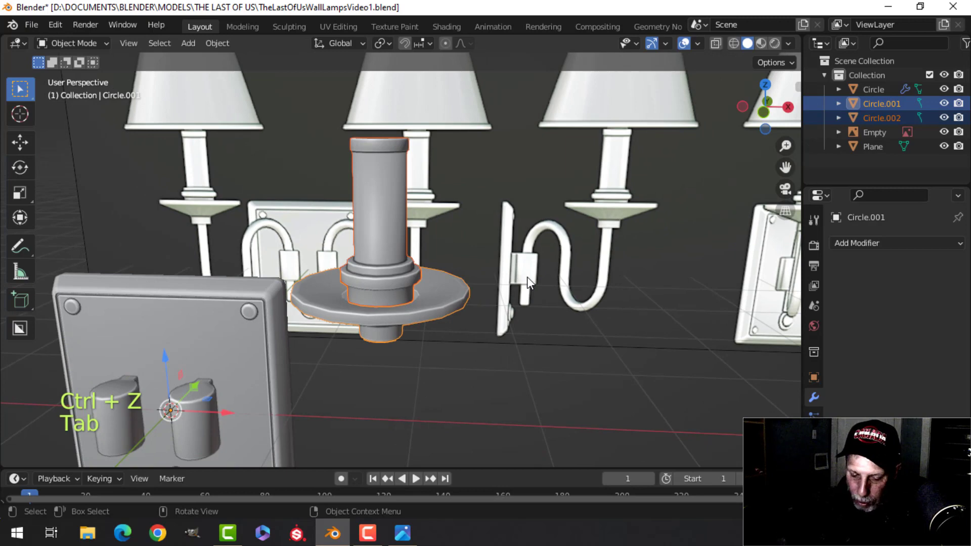
{"action": "key", "text": "ctrl+j"}
{"action": "scroll", "coordinate": [412, 308], "scroll_direction": "up", "scroll_amount": 2}
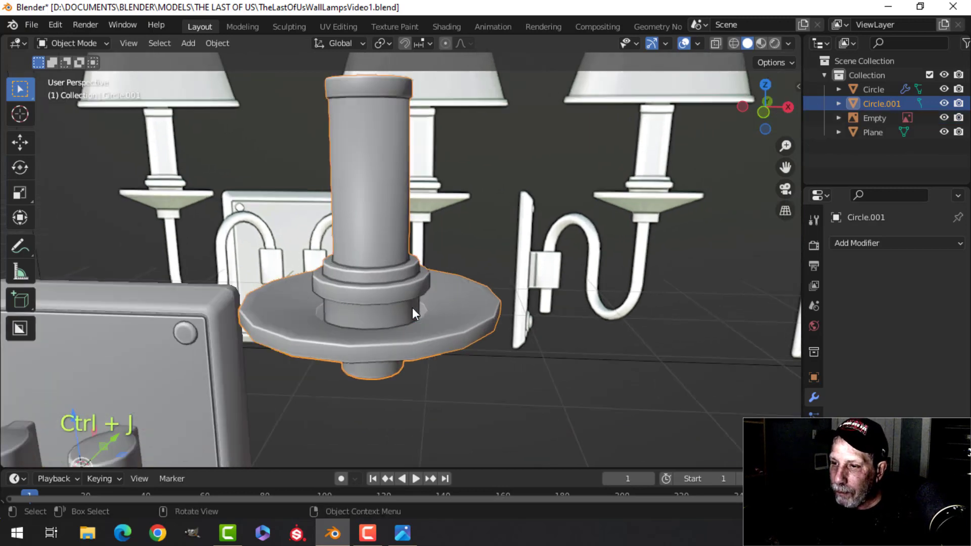
Step: Scale the dish's inner edge loop to about 0.84 so it closes the gap around the tube's base
{"action": "scroll", "coordinate": [412, 308], "scroll_direction": "up", "scroll_amount": 3}
{"action": "key", "text": "Tab"}
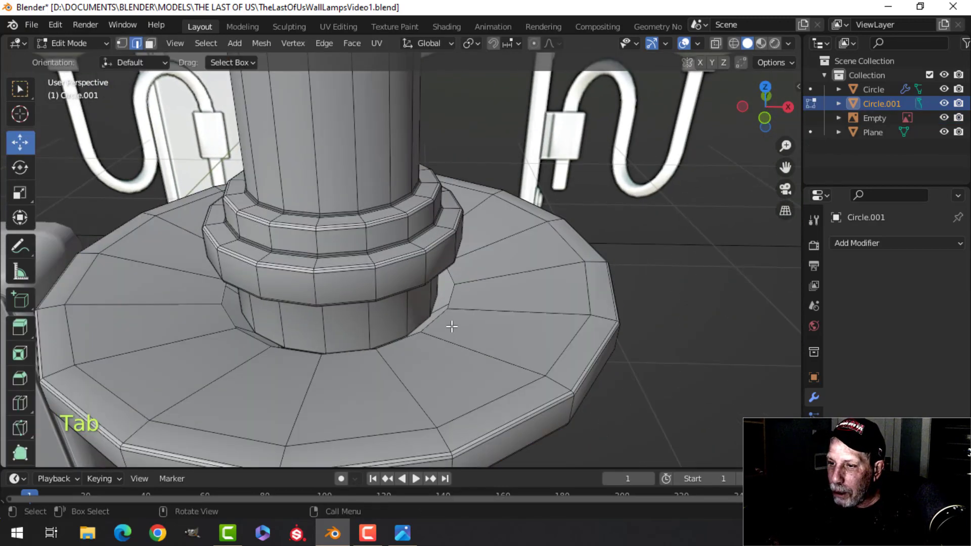
{"action": "key", "text": "s"}
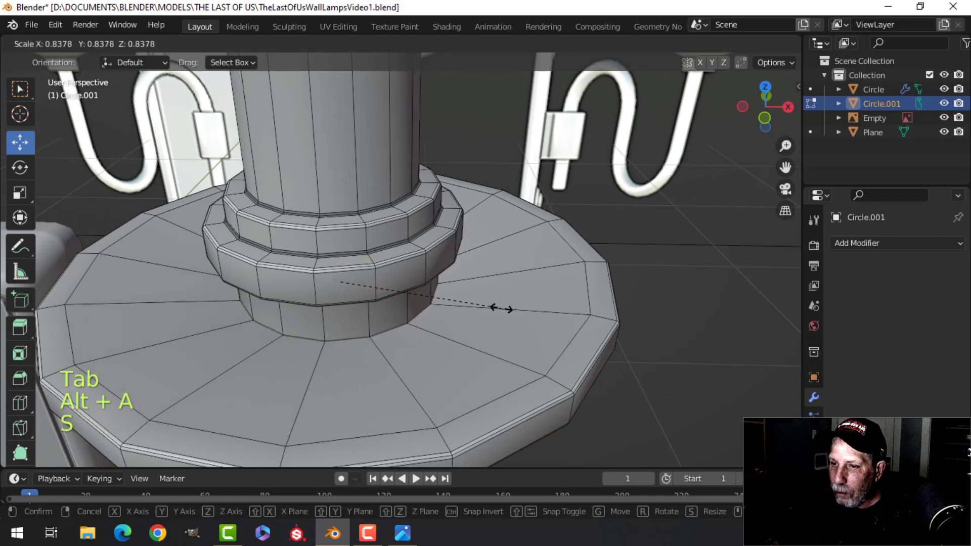
{"action": "left_click", "coordinate": [500, 310]}
{"action": "key", "text": "Tab"}
{"action": "scroll", "coordinate": [472, 314], "scroll_direction": "down", "scroll_amount": 8}
{"action": "key", "text": "alt+a"}
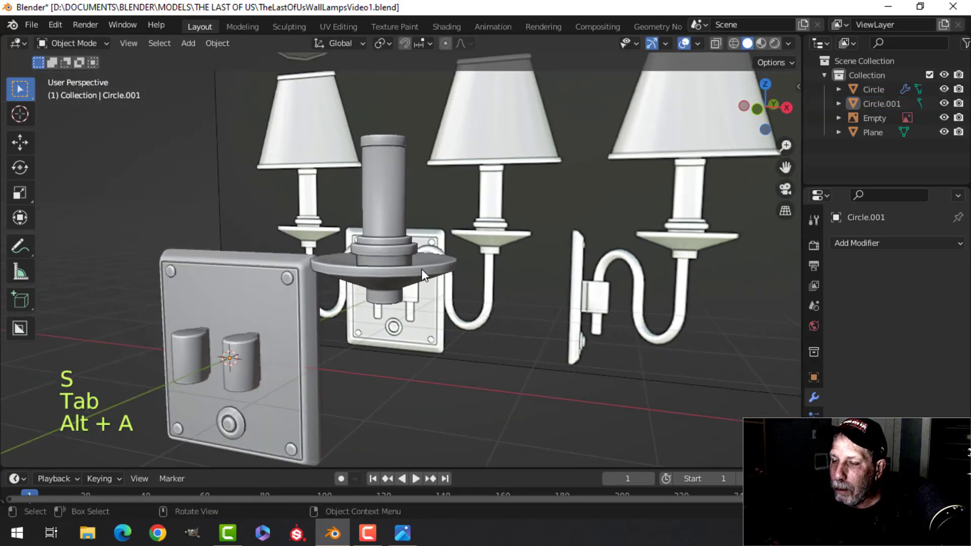
Step: Check the joined candle holder's surface and its face orientation with the overlay switched on briefly
{"action": "scroll", "coordinate": [408, 343], "scroll_direction": "up", "scroll_amount": 7}
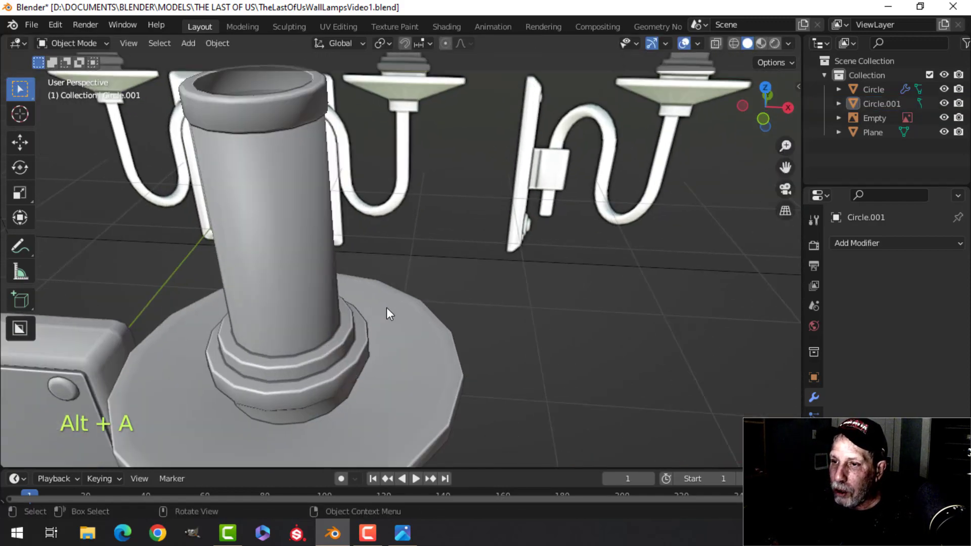
{"action": "scroll", "coordinate": [374, 303], "scroll_direction": "down", "scroll_amount": 3}
{"action": "middle_click_drag", "start_coordinate": [338, 253], "coordinate": [360, 312], "text": "shift"}
{"action": "left_click", "coordinate": [359, 306]}
{"action": "left_click", "coordinate": [697, 43]}
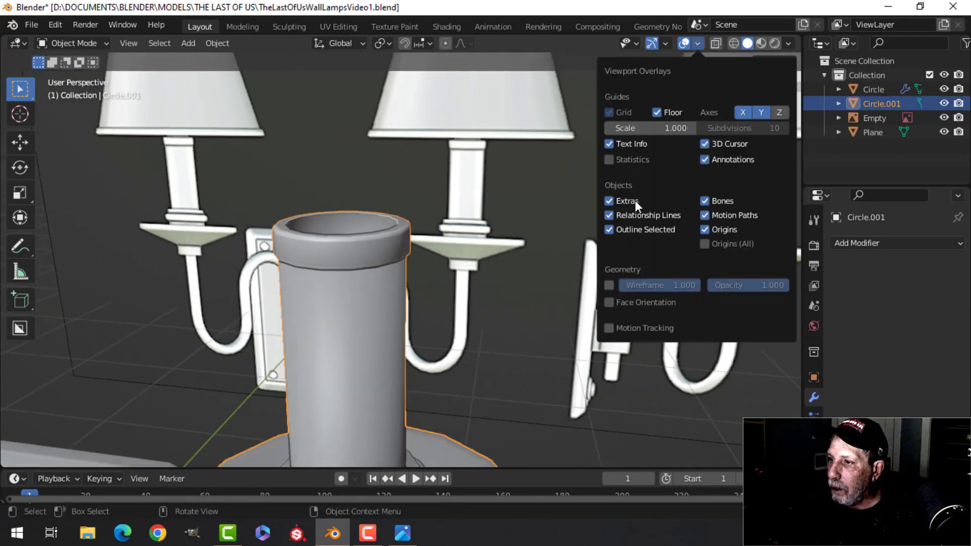
{"action": "left_click", "coordinate": [638, 302]}
{"action": "left_click", "coordinate": [639, 302]}
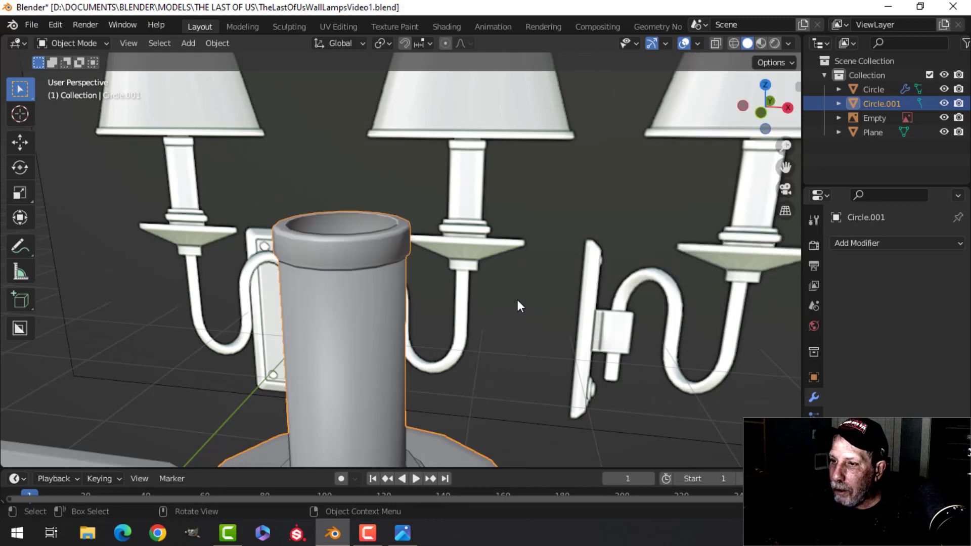
Step: Open the candle holder's mesh for editing in front orthographic view with nothing selected
{"action": "scroll", "coordinate": [517, 299], "scroll_direction": "down", "scroll_amount": 2}
{"action": "middle_click_drag", "start_coordinate": [517, 299], "coordinate": [478, 211], "text": "shift"}
{"action": "scroll", "coordinate": [442, 217], "scroll_direction": "up", "scroll_amount": 3}
{"action": "scroll", "coordinate": [425, 254], "scroll_direction": "down", "scroll_amount": 3}
{"action": "key", "text": "KP_1"}
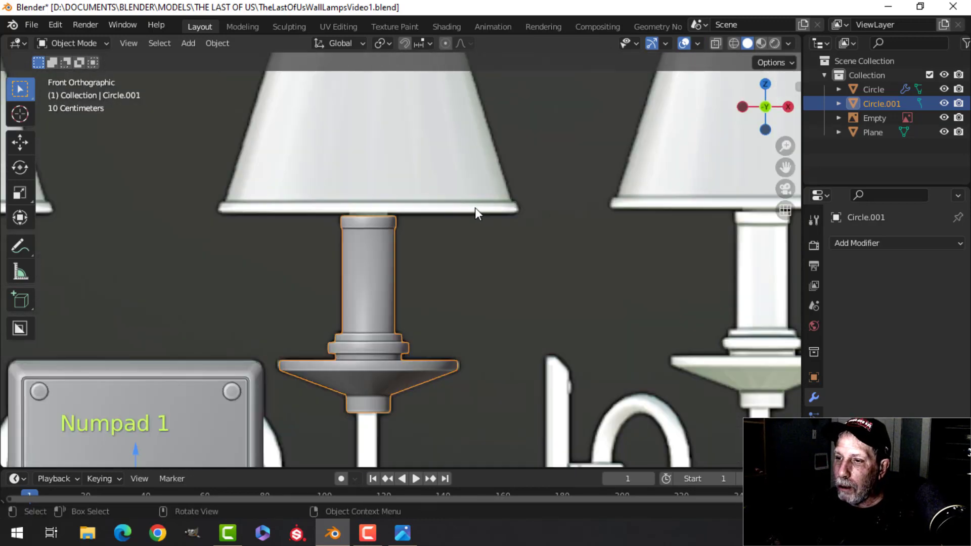
{"action": "middle_click_drag", "start_coordinate": [402, 251], "coordinate": [415, 253], "text": "shift"}
{"action": "scroll", "coordinate": [405, 255], "scroll_direction": "up", "scroll_amount": 2}
{"action": "left_click", "coordinate": [399, 244]}
{"action": "key", "text": "Tab"}
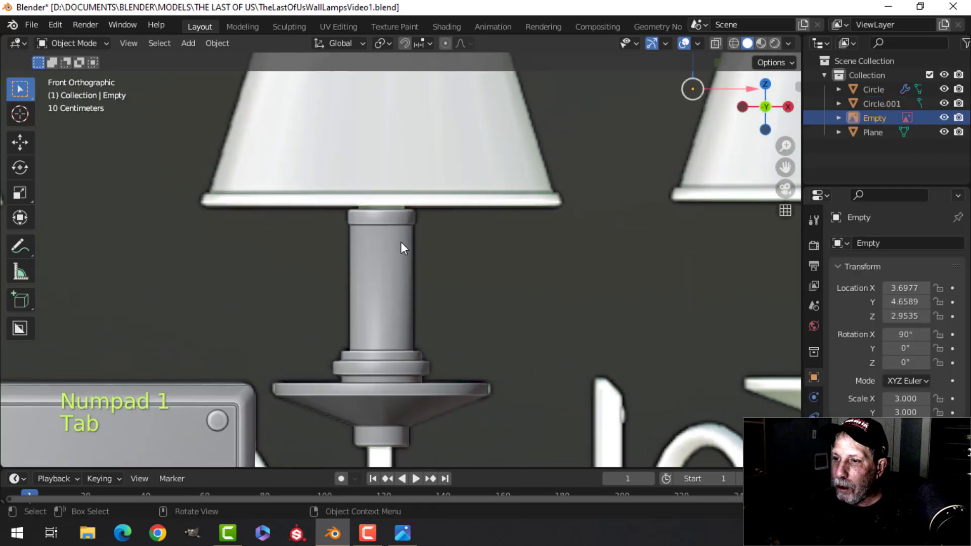
{"action": "scroll", "coordinate": [399, 244], "scroll_direction": "up", "scroll_amount": 3}
{"action": "left_click", "coordinate": [398, 243]}
{"action": "key", "text": "Tab"}
{"action": "key", "text": "alt+a"}
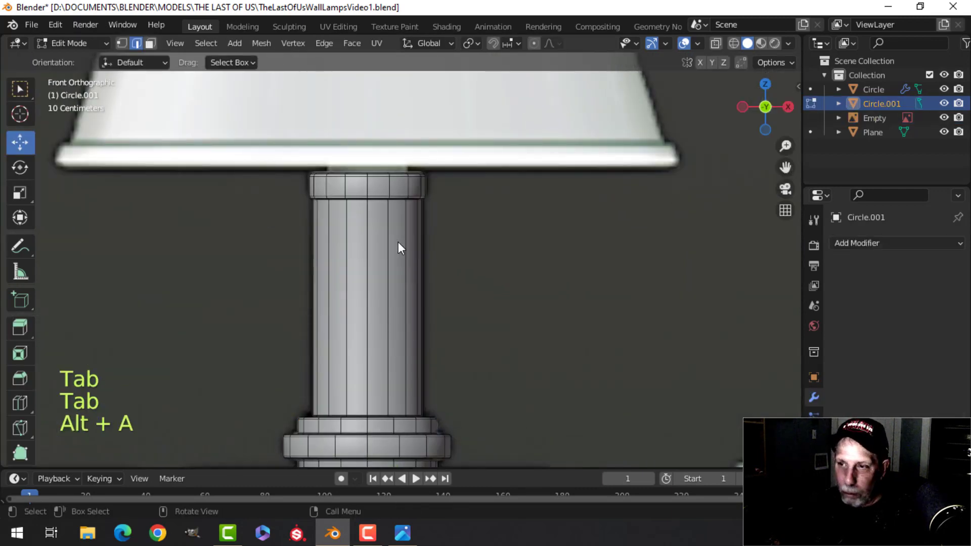
Step: Duplicate the edge loop at the bottom of the upper collar and scale the copy to about 2.55
{"action": "key", "text": "2"}
{"action": "left_click", "coordinate": [376, 195], "text": "alt"}
{"action": "key", "text": "shift+d"}
{"action": "left_click", "coordinate": [479, 223]}
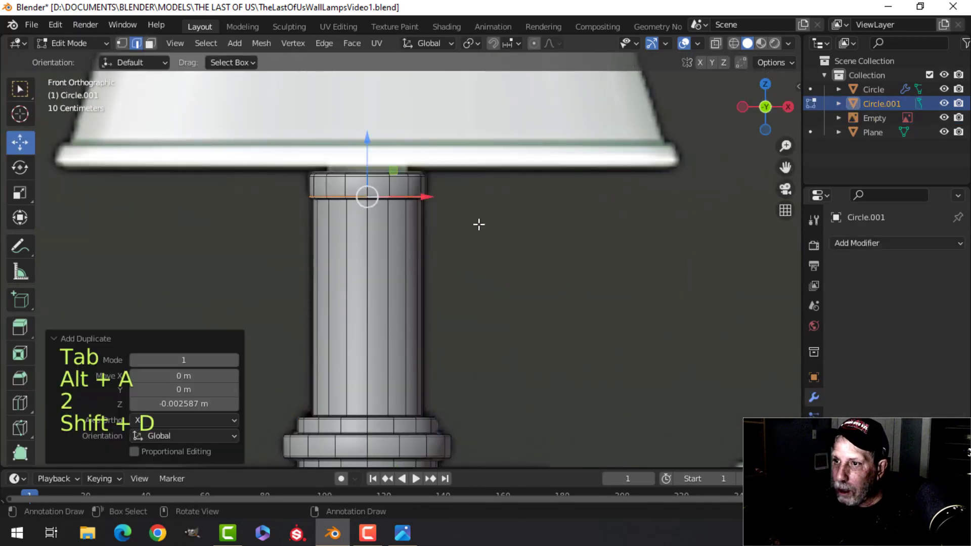
{"action": "key", "text": "s"}
{"action": "left_click", "coordinate": [641, 222]}
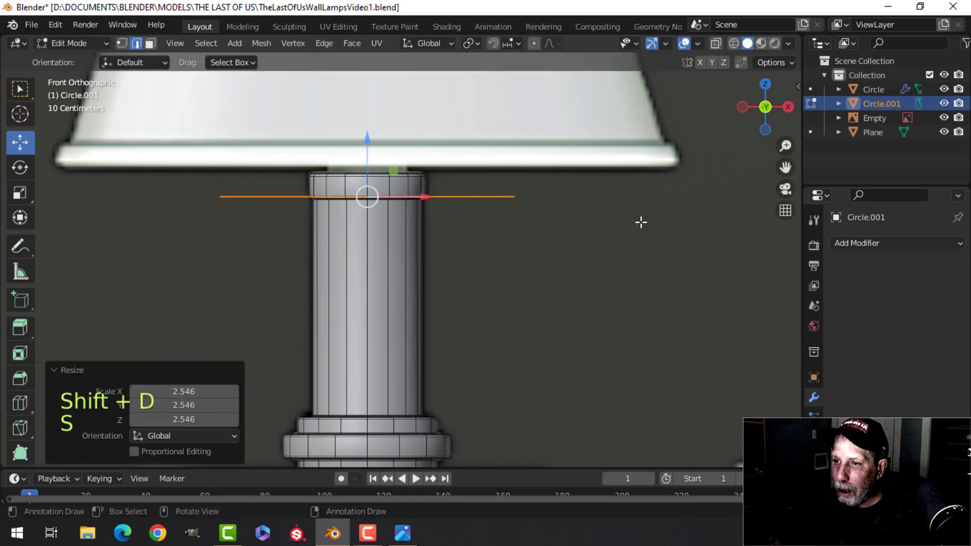
Step: Separate the enlarged ring into its own object and select all of its mesh for editing
{"action": "key", "text": "p"}
{"action": "left_click", "coordinate": [550, 224]}
{"action": "key", "text": "Tab"}
{"action": "left_click", "coordinate": [499, 208]}
{"action": "key", "text": "Tab"}
{"action": "key", "text": "a"}
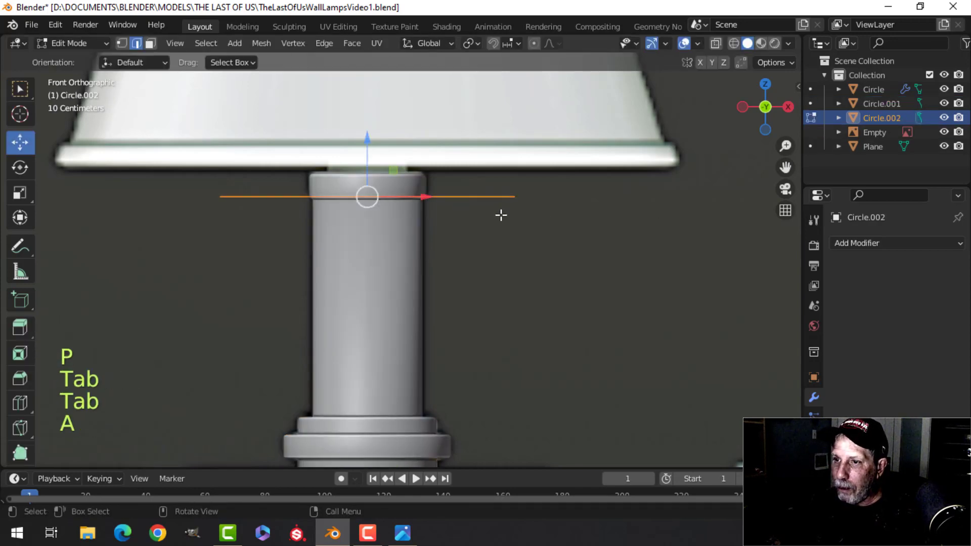
Step: Fit the ring to the bottom rim of the reference lampshade, scaling it by about 2.09 and adjusting its height
{"action": "scroll", "coordinate": [500, 215], "scroll_direction": "down", "scroll_amount": 3}
{"action": "key", "text": "1"}
{"action": "key", "text": "s"}
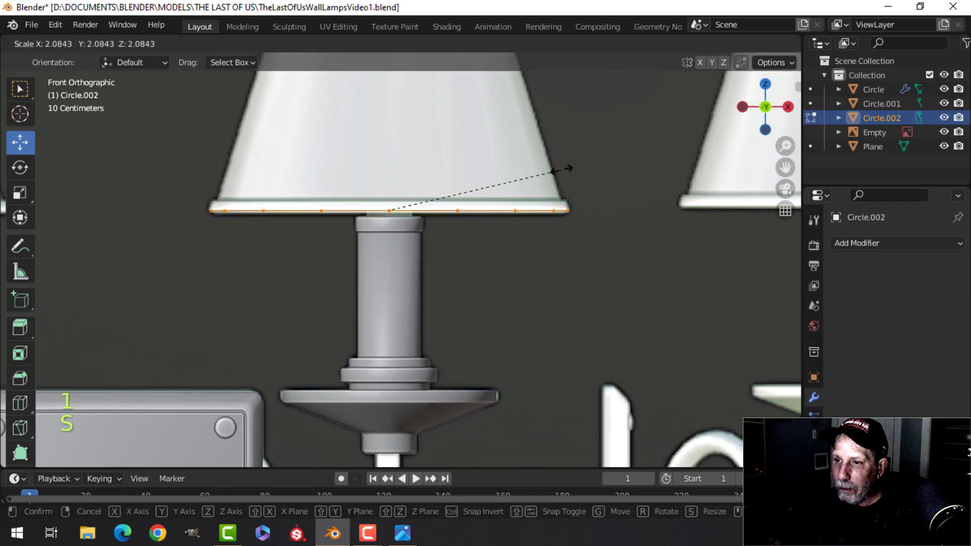
{"action": "left_click", "coordinate": [561, 171]}
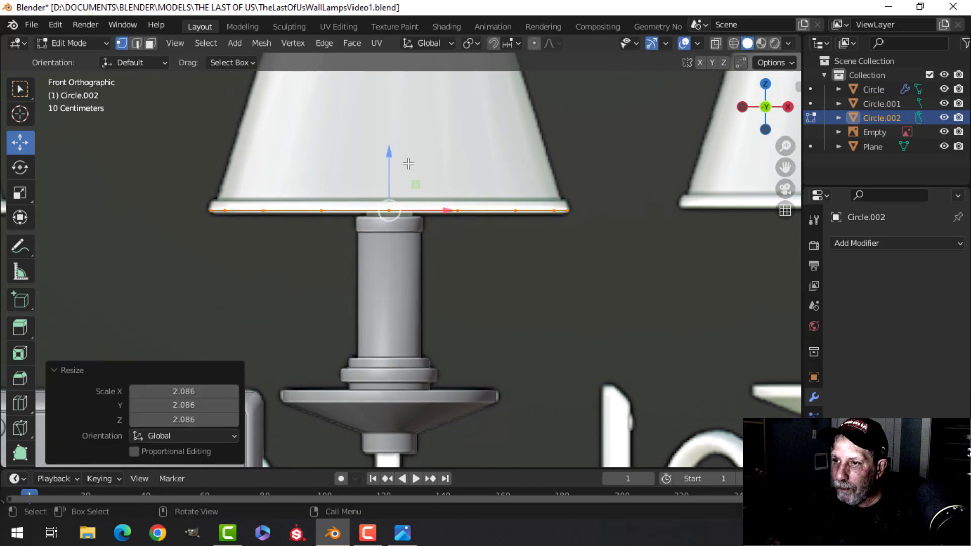
{"action": "left_click_drag", "start_coordinate": [389, 155], "coordinate": [389, 158]}
{"action": "scroll", "coordinate": [474, 181], "scroll_direction": "down", "scroll_amount": 2}
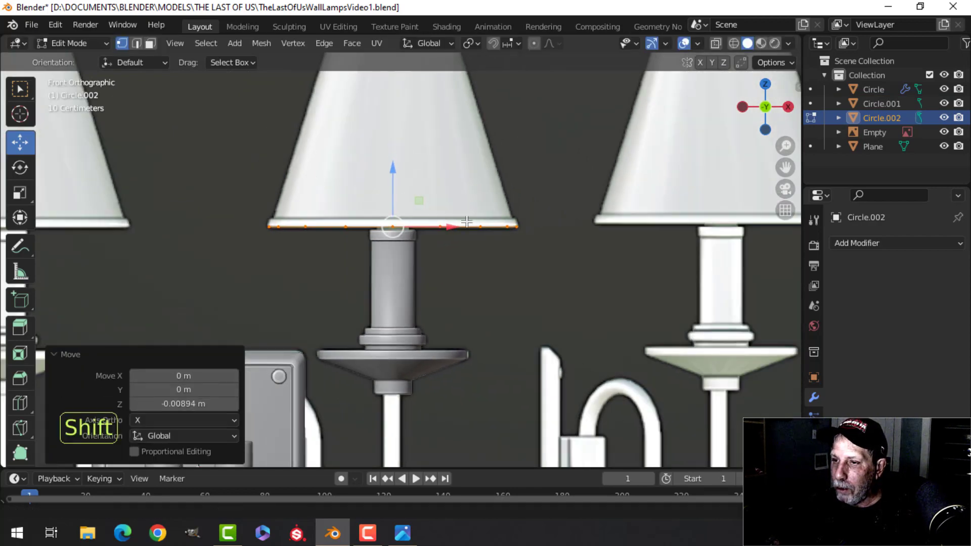
Step: In wireframe shading, extrude the ring straight up about 1.73 m to the top of the reference lampshade
{"action": "middle_click_drag", "start_coordinate": [465, 219], "coordinate": [468, 285], "text": "shift"}
{"action": "scroll", "coordinate": [479, 268], "scroll_direction": "down", "scroll_amount": 1}
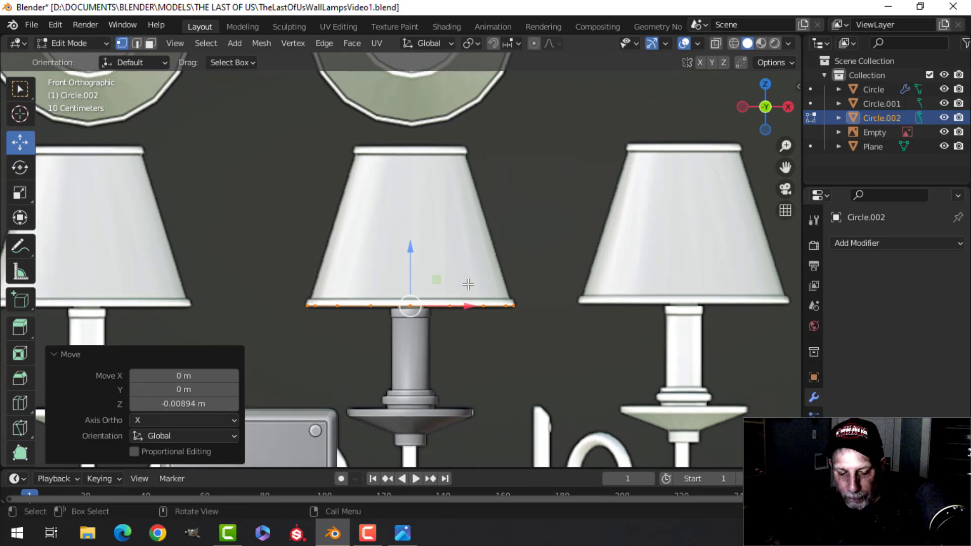
{"action": "key", "text": "z"}
{"action": "left_click", "coordinate": [381, 274]}
{"action": "key", "text": "e"}
{"action": "right_click", "coordinate": [439, 264]}
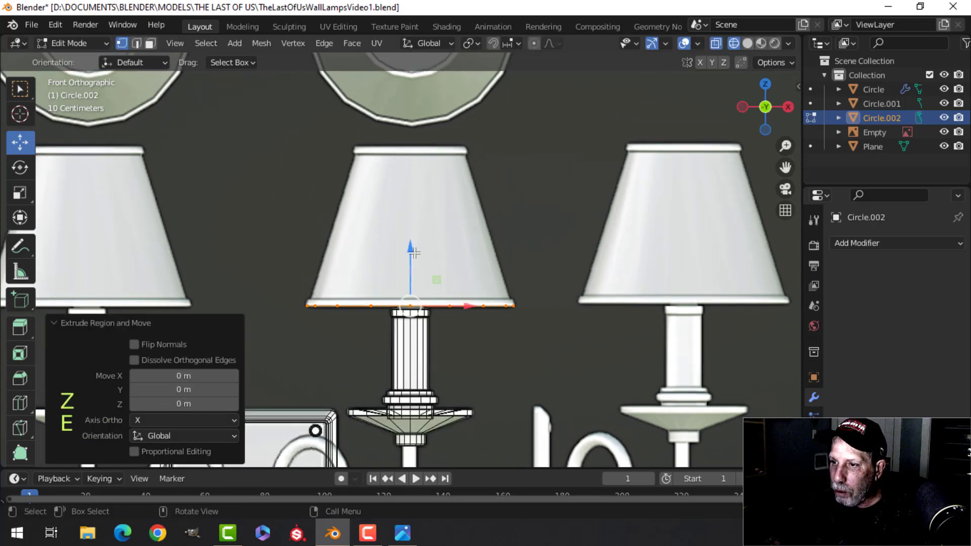
{"action": "left_click_drag", "start_coordinate": [414, 253], "coordinate": [420, 88]}
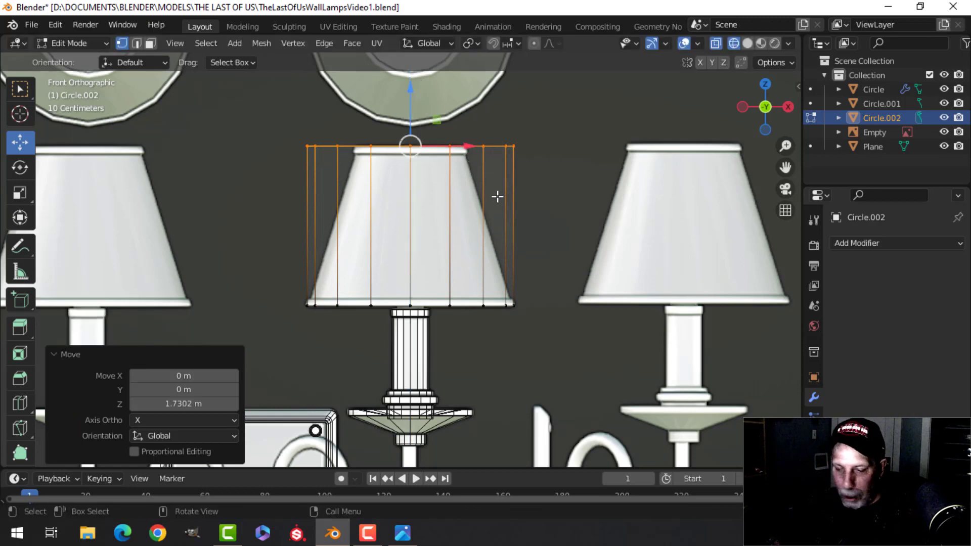
Step: Return to solid shading, extrude the whole lampshade mesh in place and Shrink/Fatten it about 0.016 m to give the wall thickness
{"action": "key", "text": "z"}
{"action": "left_click", "coordinate": [582, 197]}
{"action": "mouse_move", "coordinate": [540, 180]}
{"action": "middle_mouse_down"}
{"action": "mouse_move", "coordinate": [540, 297]}
{"action": "mouse_move", "coordinate": [532, 290]}
{"action": "middle_mouse_up"}
{"action": "key", "text": "a"}
{"action": "scroll", "coordinate": [552, 287], "scroll_direction": "up", "scroll_amount": 4}
{"action": "mouse_move", "coordinate": [532, 291]}
{"action": "middle_mouse_down"}
{"action": "mouse_move", "coordinate": [532, 319]}
{"action": "mouse_move", "coordinate": [513, 289]}
{"action": "middle_mouse_up"}
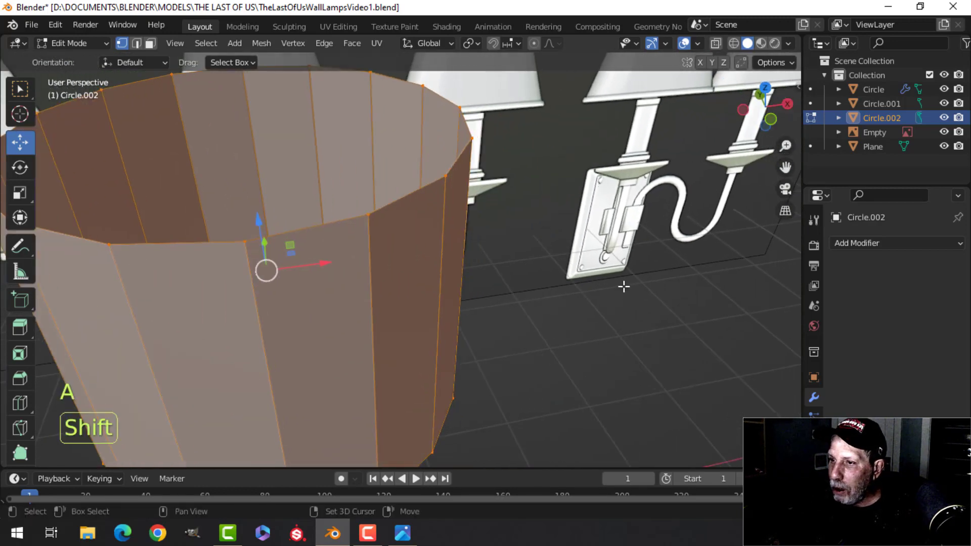
{"action": "middle_click_drag", "start_coordinate": [624, 287], "coordinate": [553, 309], "text": "shift"}
{"action": "middle_click_drag", "start_coordinate": [553, 310], "coordinate": [566, 314]}
{"action": "middle_click_drag", "start_coordinate": [479, 303], "coordinate": [518, 311], "text": "shift"}
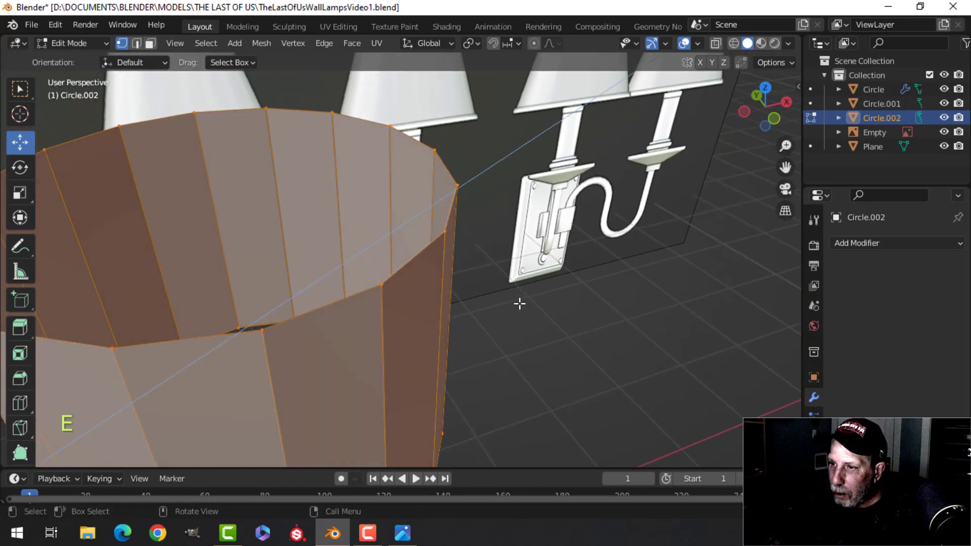
{"action": "right_click", "coordinate": [520, 303]}
{"action": "key", "text": "alt+s"}
{"action": "key", "text": "shift"}
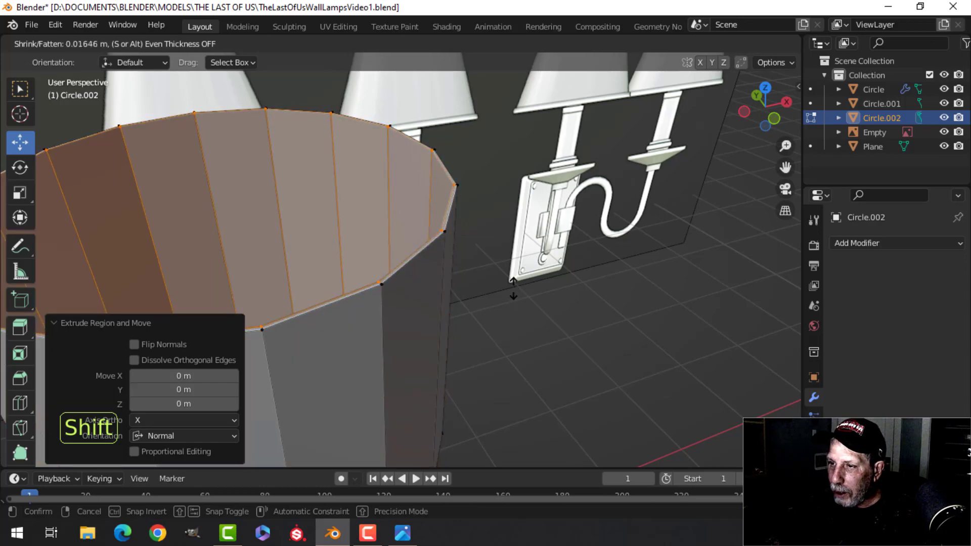
{"action": "left_click", "coordinate": [513, 289]}
{"action": "key", "text": "alt+a"}
Step: Add a centred loop cut around the lampshade's outer wall and bevel it wide into two loops near the top and bottom rims
{"action": "middle_click_drag", "start_coordinate": [514, 290], "coordinate": [464, 239]}
{"action": "scroll", "coordinate": [455, 253], "scroll_direction": "down", "scroll_amount": 4}
{"action": "key", "text": "ctrl+r"}
{"action": "left_click", "coordinate": [423, 242]}
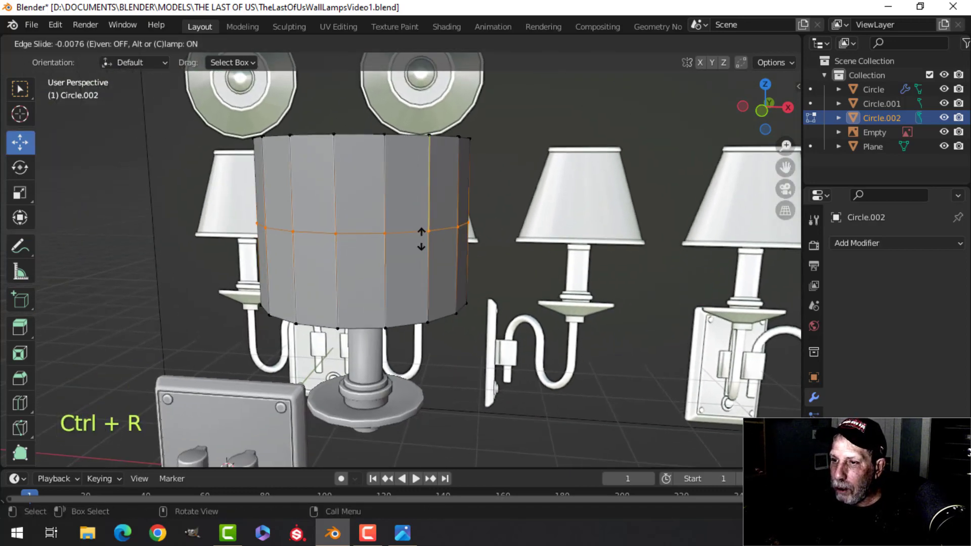
{"action": "right_click", "coordinate": [423, 244]}
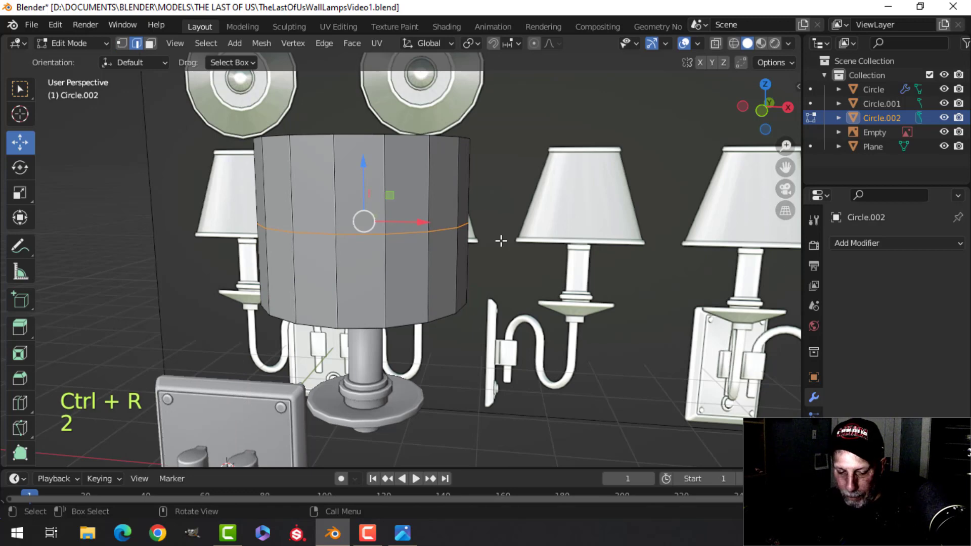
{"action": "key", "text": "ctrl+b"}
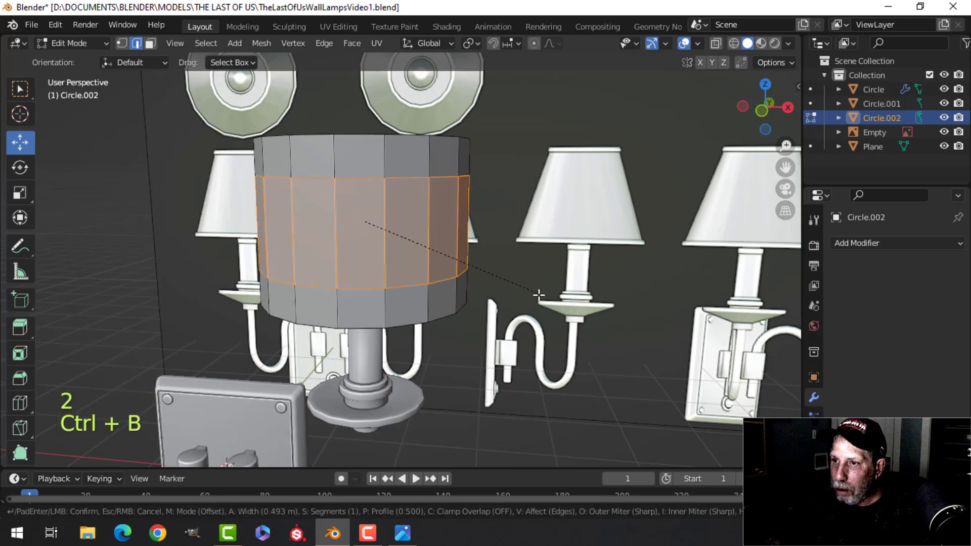
{"action": "left_click", "coordinate": [561, 313]}
{"action": "key", "text": "alt+a"}
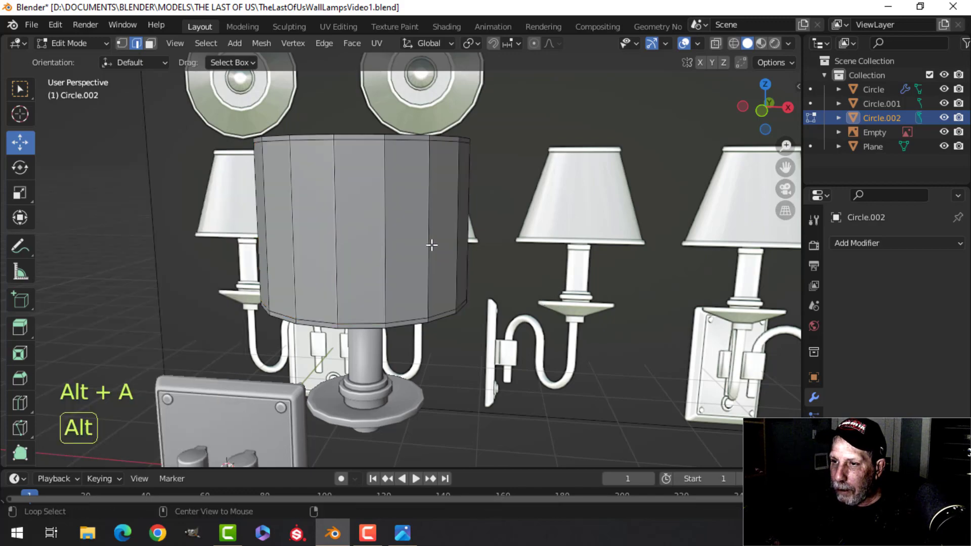
Step: Extrude the narrow outer face bands at the lampshade's top and bottom rims and fatten them outward about 0.0067 m
{"action": "scroll", "coordinate": [423, 283], "scroll_direction": "up", "scroll_amount": 5}
{"action": "key", "text": "3"}
{"action": "scroll", "coordinate": [390, 310], "scroll_direction": "up", "scroll_amount": 4, "text": "shift"}
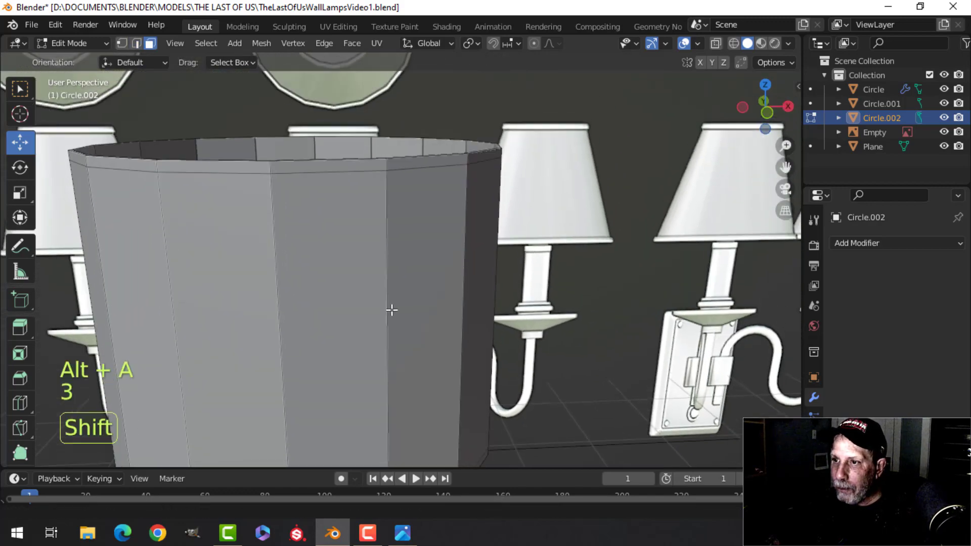
{"action": "left_click", "coordinate": [418, 172], "text": "alt+shift"}
{"action": "scroll", "coordinate": [396, 267], "scroll_direction": "down", "scroll_amount": 8, "text": "shift"}
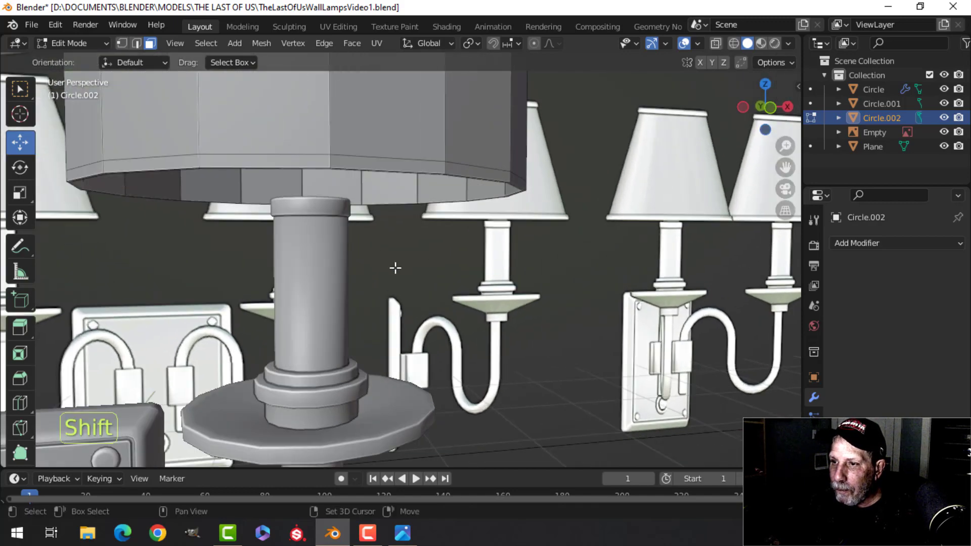
{"action": "middle_click_drag", "start_coordinate": [396, 268], "coordinate": [463, 303], "text": "shift"}
{"action": "scroll", "coordinate": [463, 273], "scroll_direction": "up", "scroll_amount": 2}
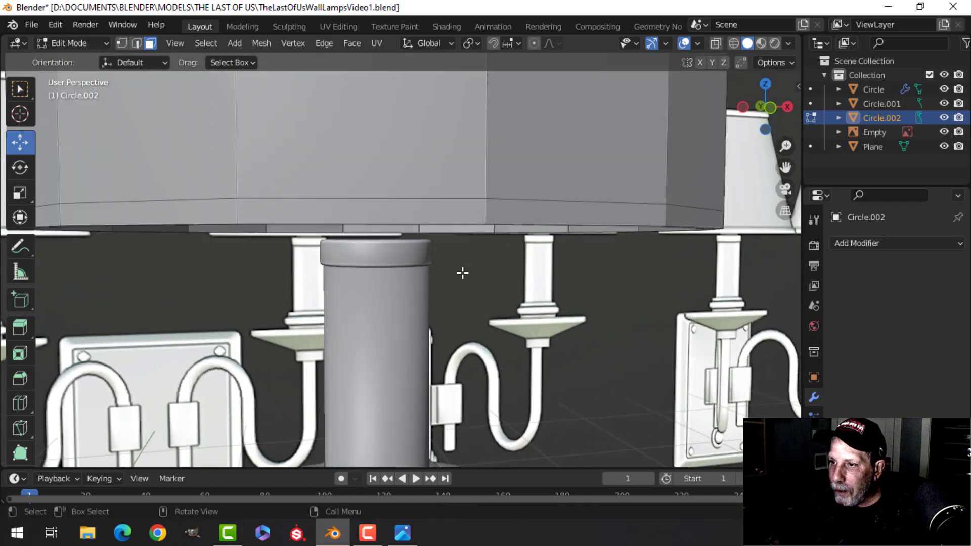
{"action": "left_click", "coordinate": [488, 206], "text": "alt+shift"}
{"action": "scroll", "coordinate": [511, 225], "scroll_direction": "down", "scroll_amount": 6}
{"action": "middle_click_drag", "start_coordinate": [475, 165], "coordinate": [453, 313], "text": "shift"}
{"action": "scroll", "coordinate": [451, 301], "scroll_direction": "up", "scroll_amount": 3}
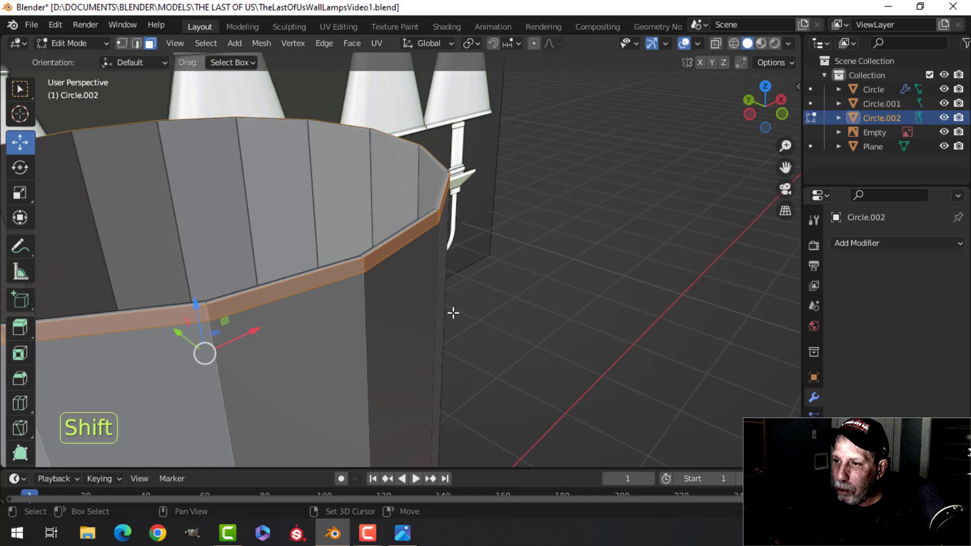
{"action": "key", "text": "e"}
{"action": "right_click", "coordinate": [510, 299]}
{"action": "key", "text": "alt+s"}
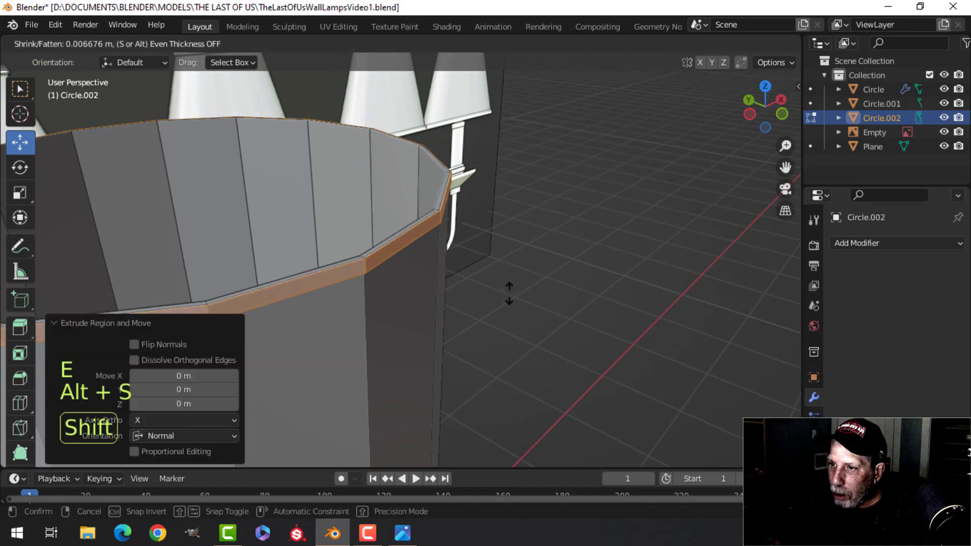
{"action": "left_click", "coordinate": [510, 287]}
{"action": "middle_click_drag", "start_coordinate": [510, 286], "coordinate": [450, 415]}
{"action": "scroll", "coordinate": [410, 247], "scroll_direction": "down", "scroll_amount": 3}
{"action": "key", "text": "alt+a"}
Step: Dissolve the extra edge loop running along the upper face of the lampshade's top rim
{"action": "scroll", "coordinate": [332, 230], "scroll_direction": "up", "scroll_amount": 3}
{"action": "key", "text": "2"}
{"action": "scroll", "coordinate": [369, 312], "scroll_direction": "up", "scroll_amount": 2}
{"action": "middle_click_drag", "start_coordinate": [450, 415], "coordinate": [387, 324], "text": "shift"}
{"action": "middle_click_drag", "start_coordinate": [387, 324], "coordinate": [404, 368]}
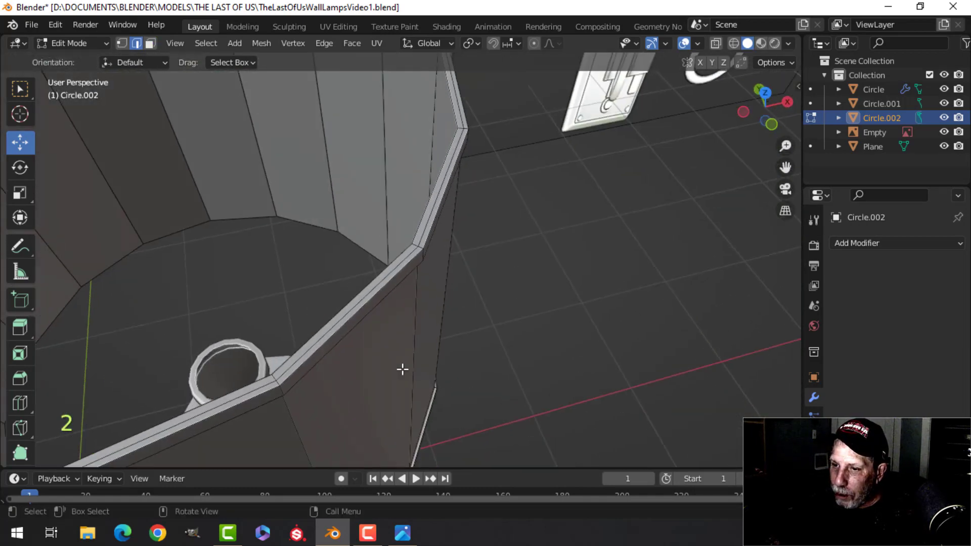
{"action": "scroll", "coordinate": [400, 367], "scroll_direction": "up", "scroll_amount": 1}
{"action": "scroll", "coordinate": [386, 336], "scroll_direction": "down", "scroll_amount": 1}
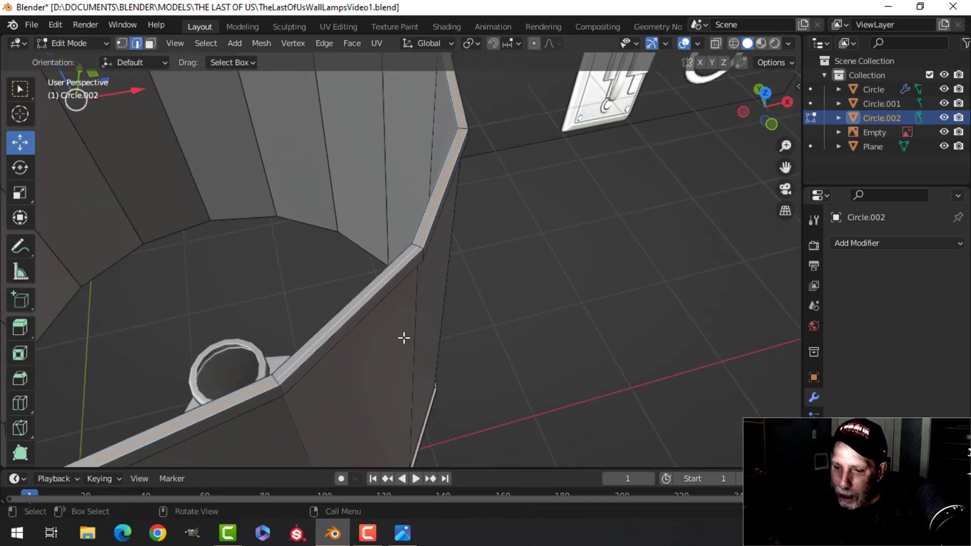
{"action": "key", "text": "x"}
{"action": "left_click", "coordinate": [383, 404]}
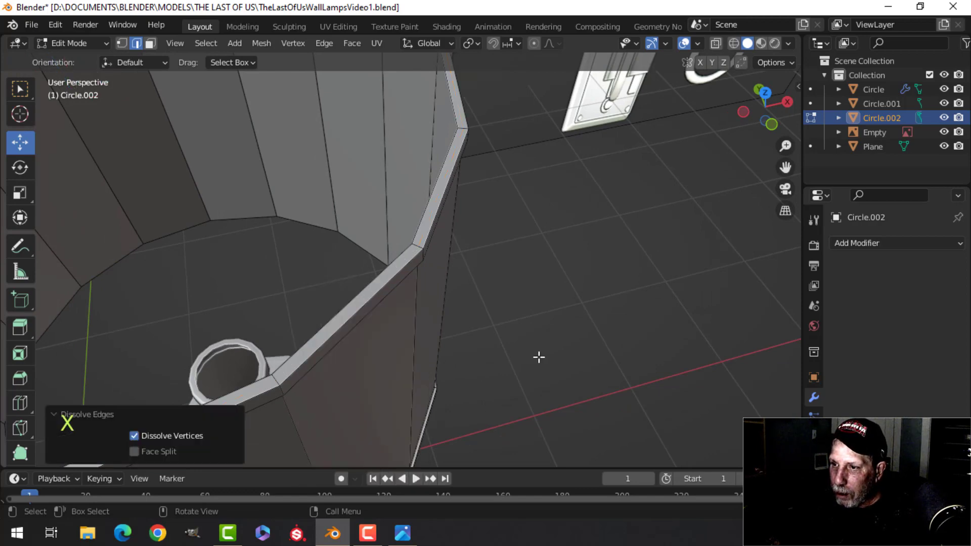
Step: Dissolve the extra edge loop on the underside of the lampshade's bottom rim
{"action": "middle_click_drag", "start_coordinate": [537, 357], "coordinate": [440, 288]}
{"action": "scroll", "coordinate": [441, 290], "scroll_direction": "down", "scroll_amount": 2}
{"action": "middle_click_drag", "start_coordinate": [451, 349], "coordinate": [448, 273], "text": "shift"}
{"action": "middle_click_drag", "start_coordinate": [438, 405], "coordinate": [414, 254]}
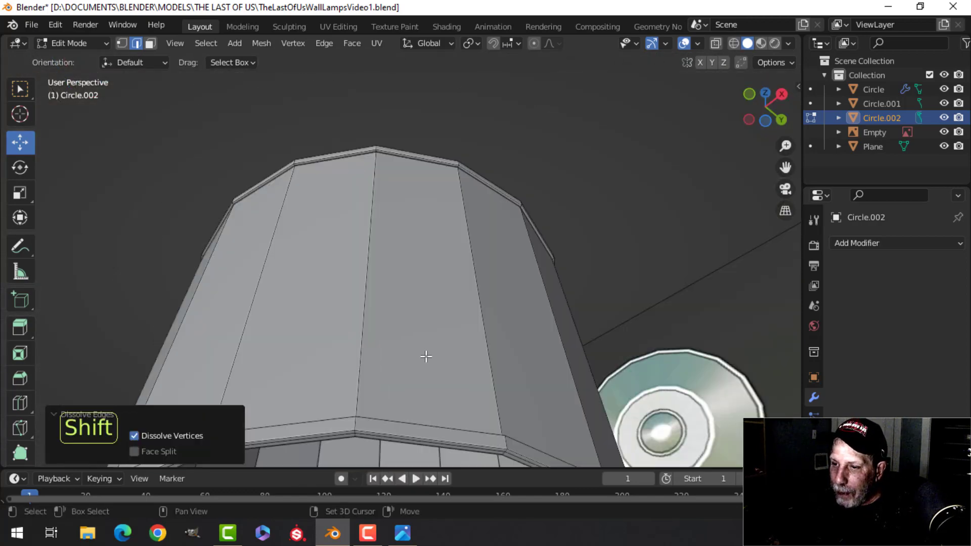
{"action": "scroll", "coordinate": [423, 230], "scroll_direction": "up", "scroll_amount": 3}
{"action": "left_click", "coordinate": [355, 163], "text": "alt+shift"}
{"action": "key", "text": "x"}
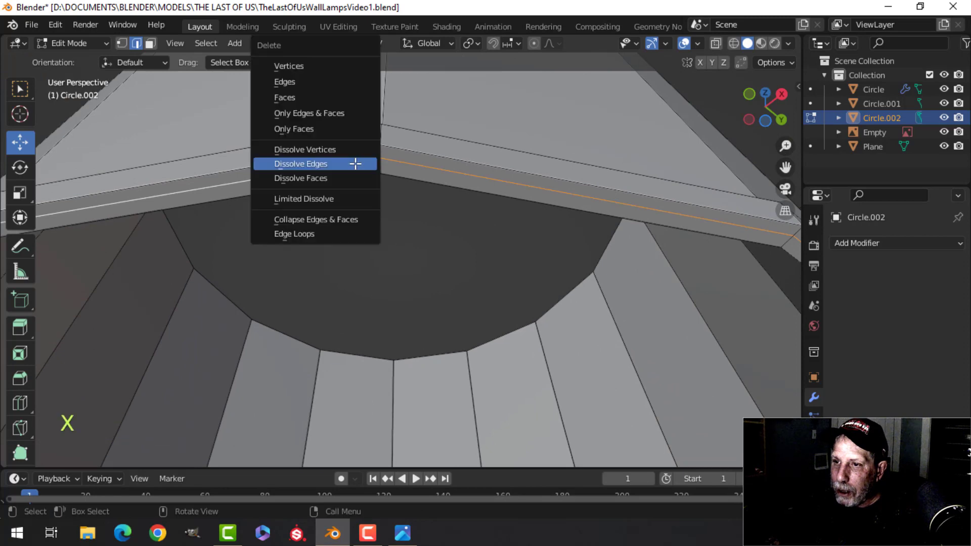
{"action": "left_click", "coordinate": [357, 163]}
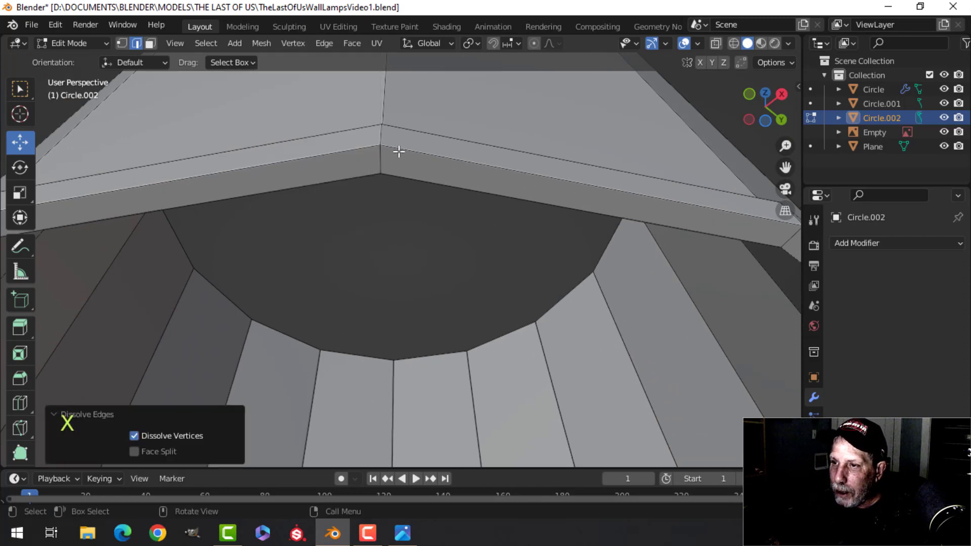
Step: Select the edge loops of the lampshade's bottom rim and bevel them about 0.006 m wide with two segments
{"action": "left_click", "coordinate": [400, 151], "text": "alt+shift"}
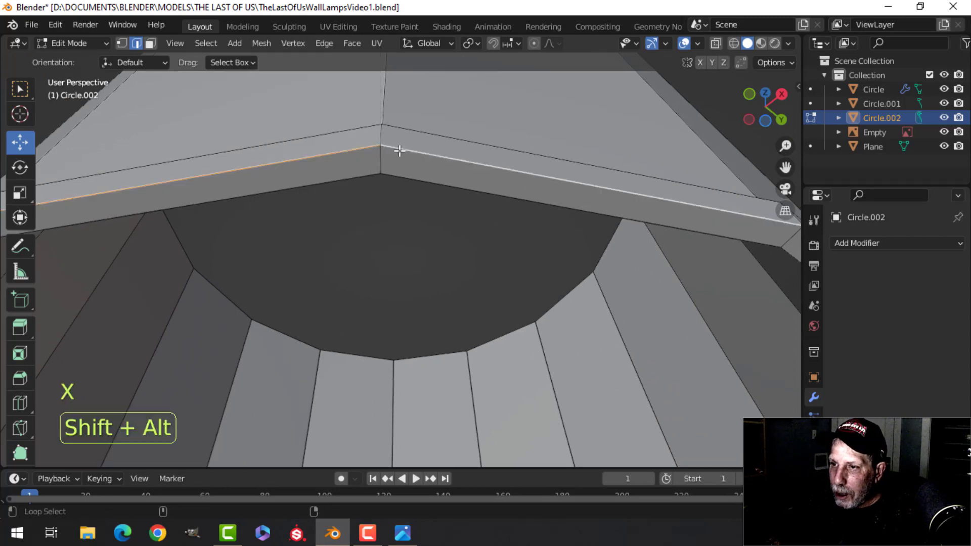
{"action": "left_click", "coordinate": [418, 177], "text": "alt+shift"}
{"action": "middle_click_drag", "start_coordinate": [466, 178], "coordinate": [478, 157]}
{"action": "middle_click_drag", "start_coordinate": [484, 222], "coordinate": [446, 248], "text": "shift"}
{"action": "scroll", "coordinate": [447, 248], "scroll_direction": "up", "scroll_amount": 2}
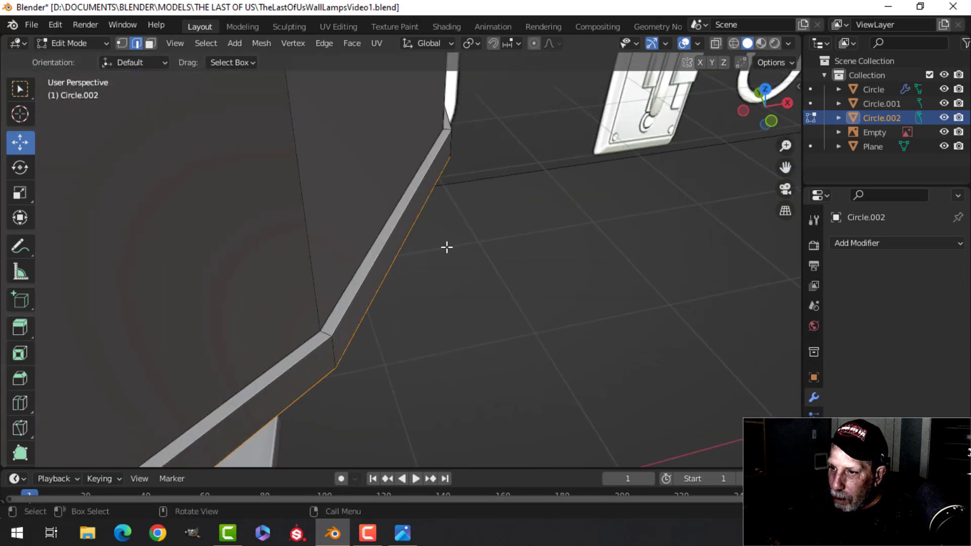
{"action": "left_click", "coordinate": [366, 264], "text": "alt+shift"}
{"action": "key", "text": "ctrl+b"}
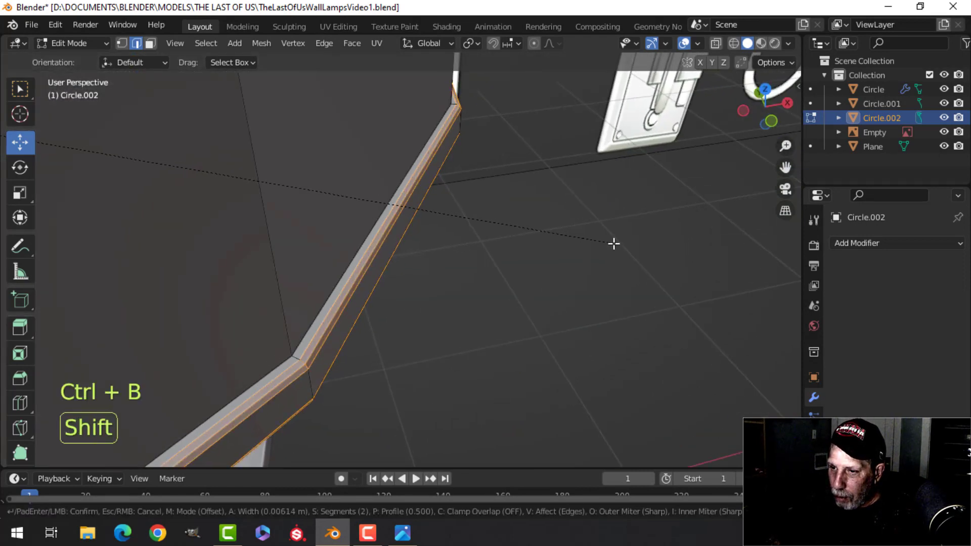
{"action": "left_click", "coordinate": [607, 244]}
{"action": "key", "text": "alt+a"}
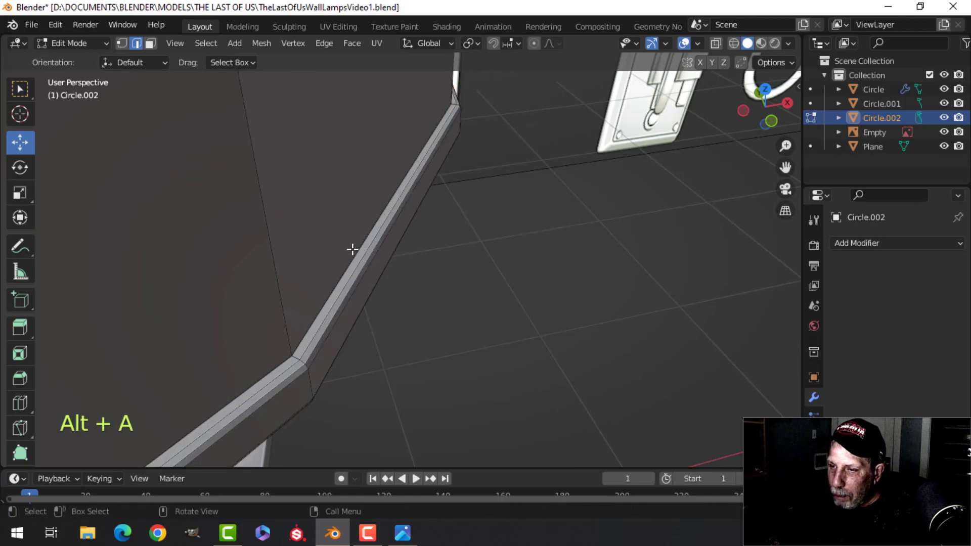
Step: Try a two-segment bevel about 0.0067 m wide on the edge loops of the lampshade's top rim
{"action": "scroll", "coordinate": [352, 249], "scroll_direction": "down", "scroll_amount": 4}
{"action": "middle_click_drag", "start_coordinate": [412, 177], "coordinate": [377, 244], "text": "shift"}
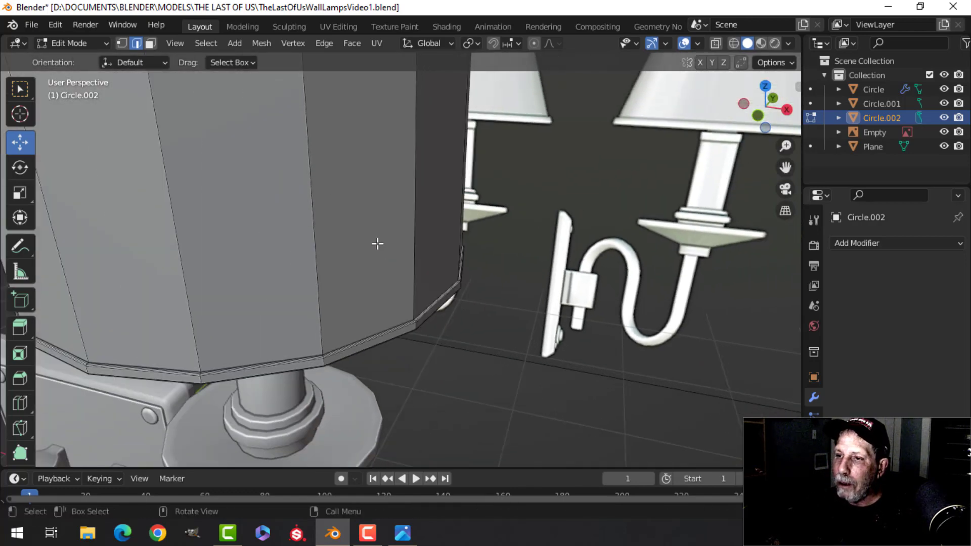
{"action": "middle_click_drag", "start_coordinate": [328, 202], "coordinate": [364, 363], "text": "shift"}
{"action": "scroll", "coordinate": [405, 356], "scroll_direction": "up", "scroll_amount": 1}
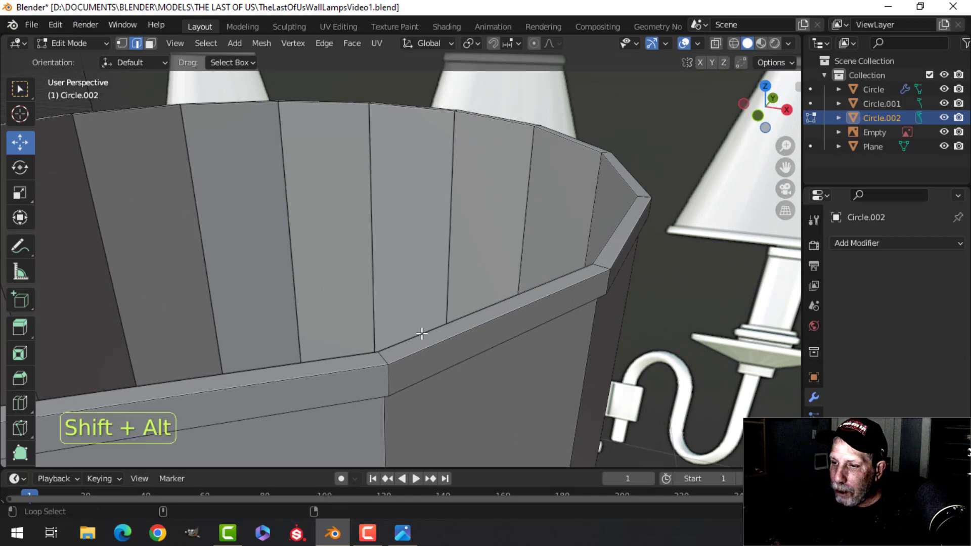
{"action": "left_click", "coordinate": [422, 333], "text": "alt+shift"}
{"action": "left_click", "coordinate": [439, 345], "text": "alt+shift"}
{"action": "left_click", "coordinate": [451, 365], "text": "alt+shift"}
{"action": "middle_click_drag", "start_coordinate": [488, 360], "coordinate": [435, 332], "text": "shift"}
{"action": "middle_click_drag", "start_coordinate": [435, 331], "coordinate": [441, 336]}
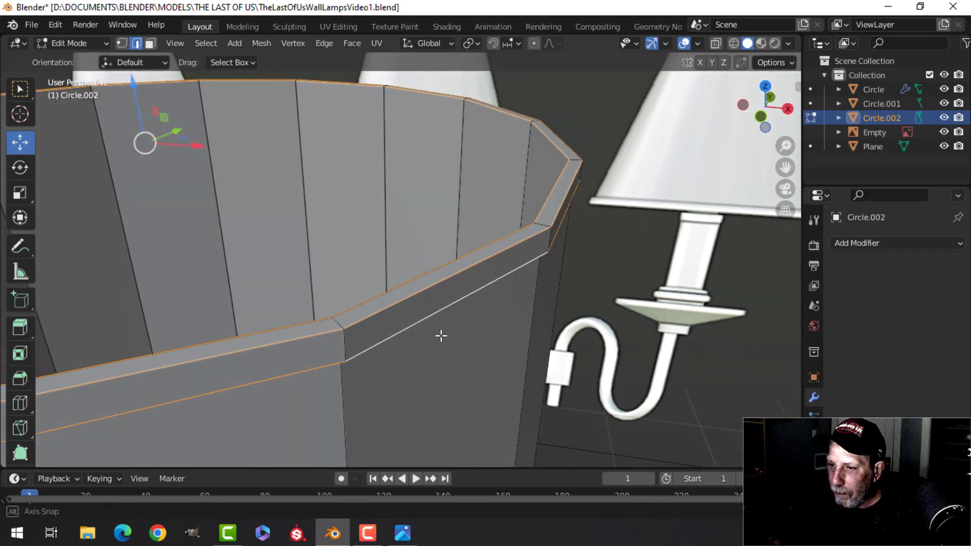
{"action": "key", "text": "ctrl+b"}
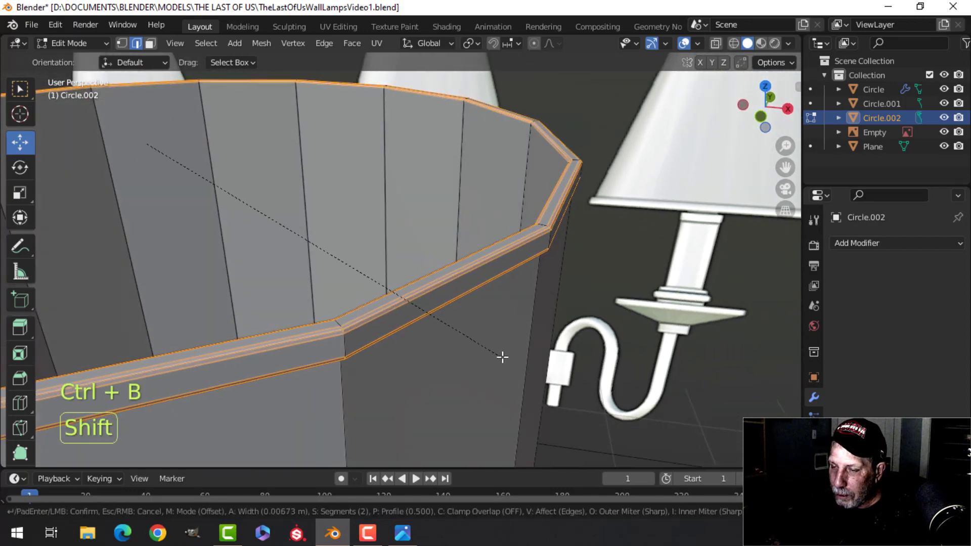
{"action": "left_click", "coordinate": [502, 357]}
{"action": "key", "text": "ctrl+z"}
{"action": "key", "text": "ctrl+z"}
Step: In front wireframe view, scale the lampshade's whole top rim to about 0.549 to match the reference taper, and restore solid shading
{"action": "key", "text": "KP_1"}
{"action": "key", "text": "z"}
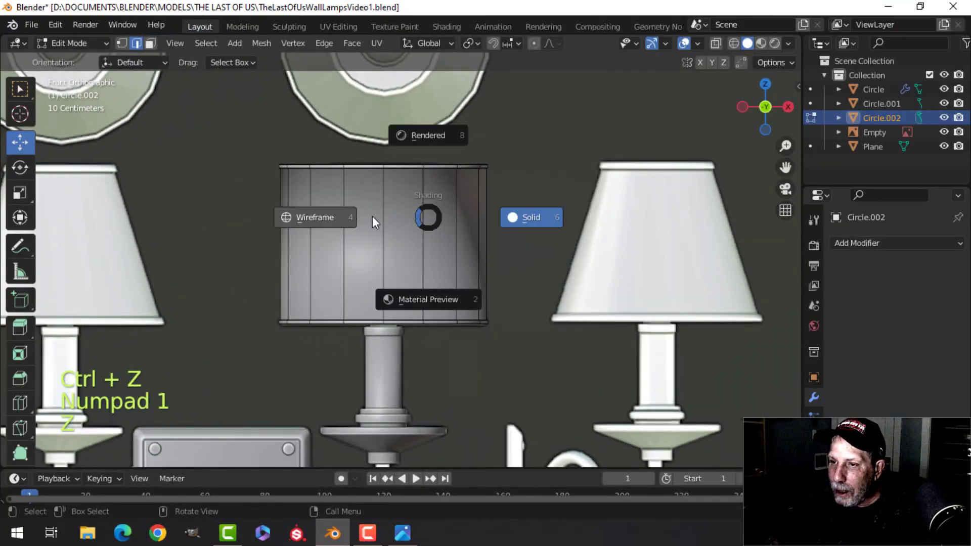
{"action": "left_click", "coordinate": [372, 217]}
{"action": "key", "text": "b"}
{"action": "left_click_drag", "start_coordinate": [219, 124], "coordinate": [565, 232]}
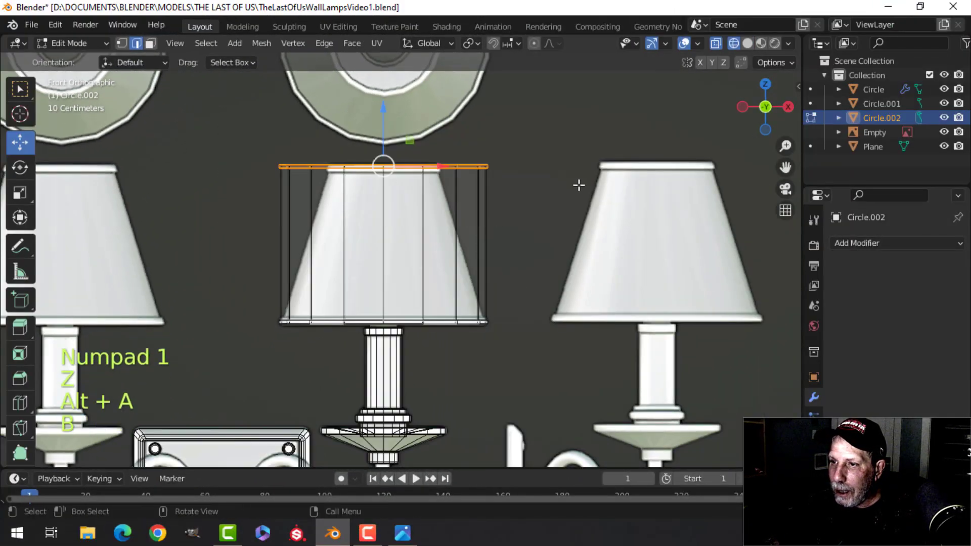
{"action": "key", "text": "s"}
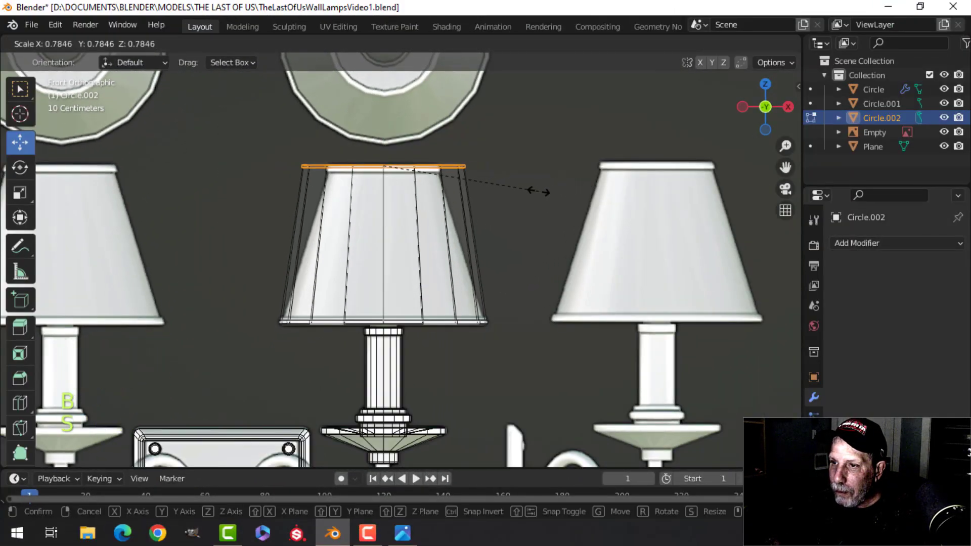
{"action": "left_click", "coordinate": [488, 199]}
{"action": "key", "text": "z"}
{"action": "left_click", "coordinate": [582, 204]}
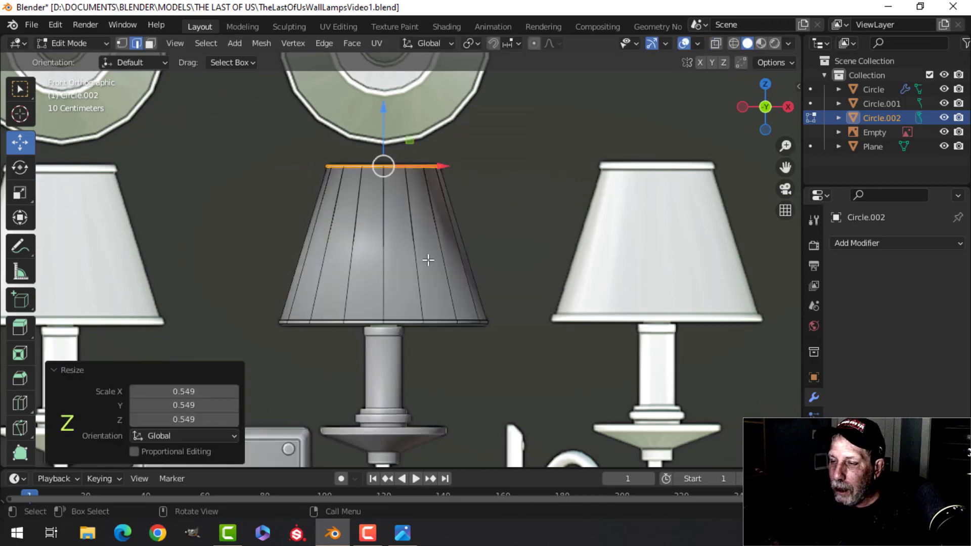
Step: Add a centred loop cut to the tapered lampshade, bevel it wide toward both rims, and return to Object Mode
{"action": "key", "text": "ctrl+r"}
{"action": "left_click", "coordinate": [415, 242]}
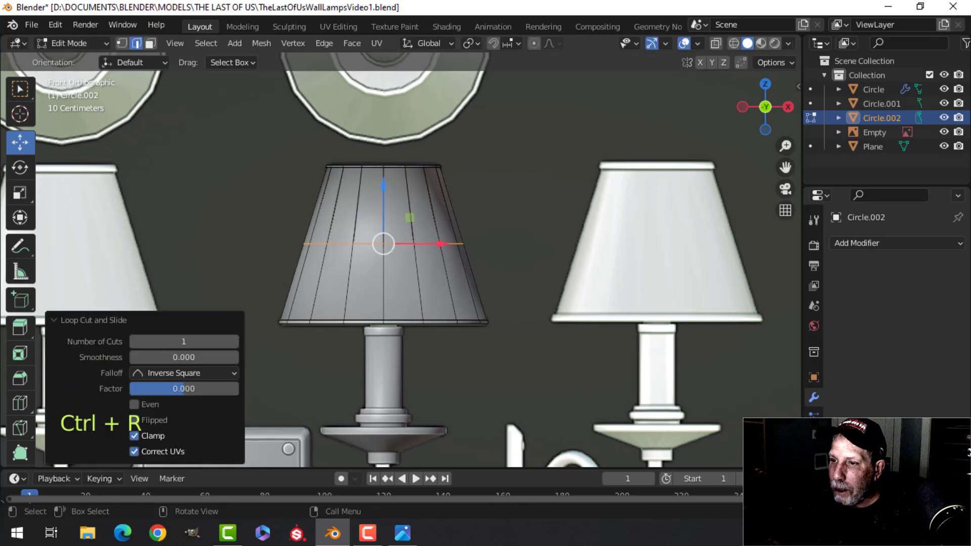
{"action": "key", "text": "ctrl+b"}
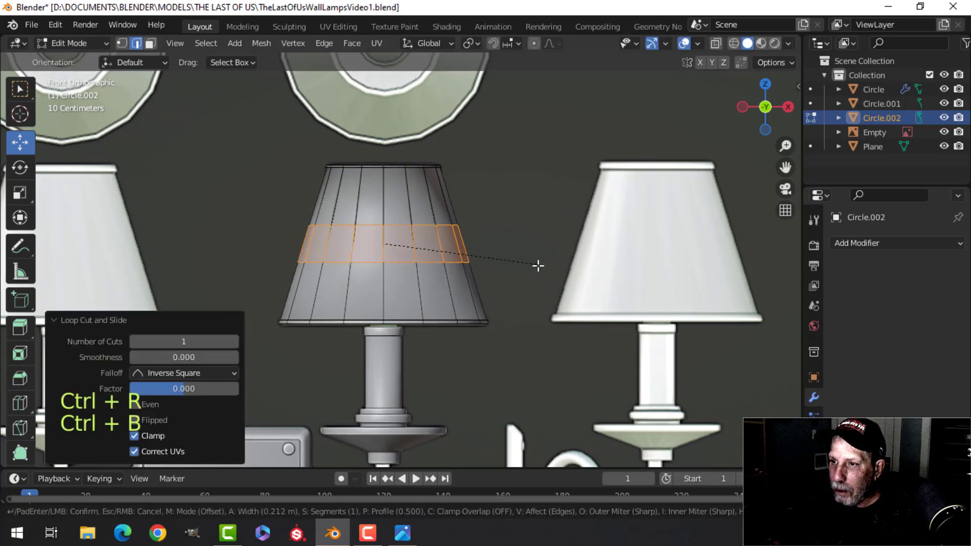
{"action": "left_click", "coordinate": [588, 300]}
{"action": "key", "text": "Tab"}
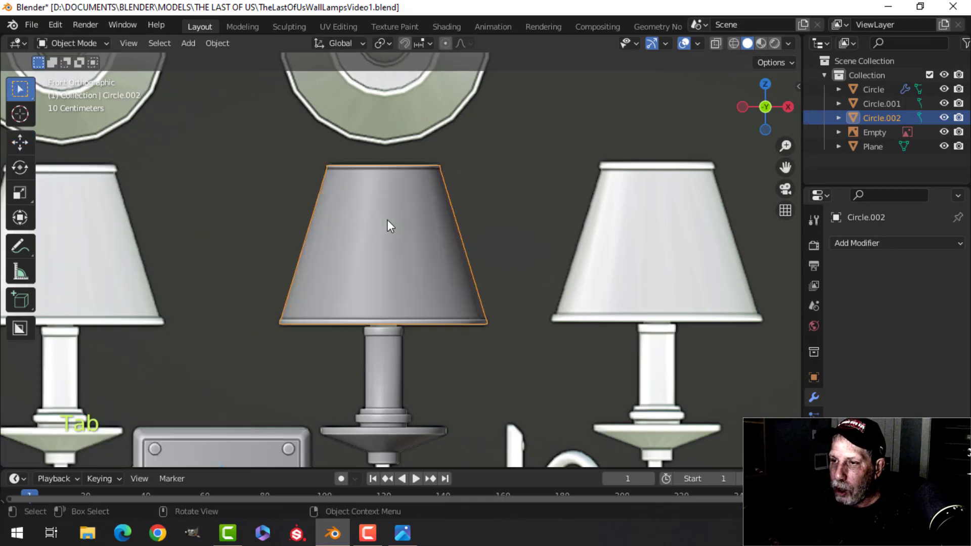
Step: Select all of the lampshade's mesh, recalculate its normals outside, and merge its vertices by distance at 0.0001 m
{"action": "scroll", "coordinate": [387, 220], "scroll_direction": "down", "scroll_amount": 3}
{"action": "key", "text": "alt+a"}
{"action": "middle_click_drag", "start_coordinate": [433, 233], "coordinate": [412, 260]}
{"action": "scroll", "coordinate": [416, 256], "scroll_direction": "up", "scroll_amount": 4}
{"action": "scroll", "coordinate": [398, 321], "scroll_direction": "up", "scroll_amount": 3}
{"action": "scroll", "coordinate": [397, 317], "scroll_direction": "down", "scroll_amount": 5}
{"action": "key", "text": "Tab"}
{"action": "key", "text": "a"}
{"action": "key", "text": "alt+n"}
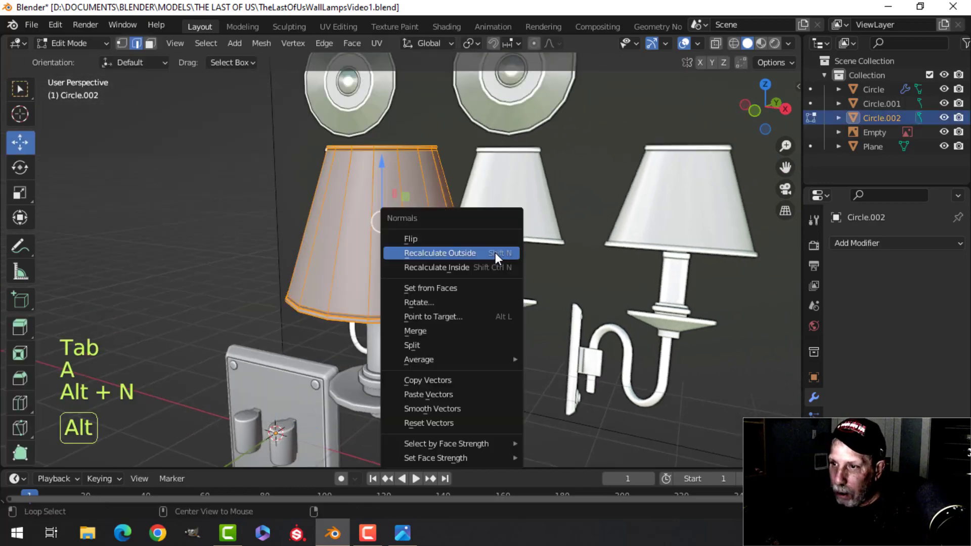
{"action": "left_click", "coordinate": [496, 254]}
{"action": "key", "text": "m"}
{"action": "left_click", "coordinate": [487, 254]}
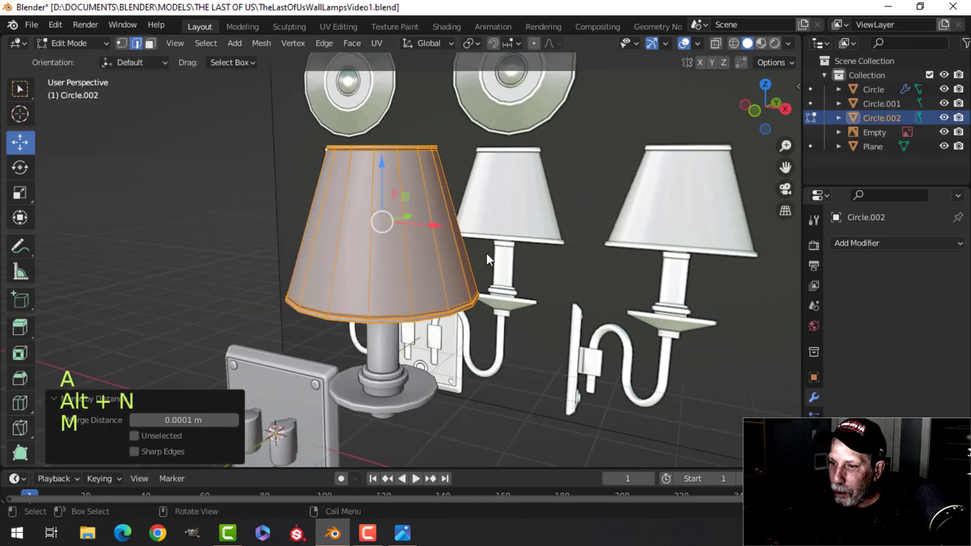
Step: Return to Object Mode, deselect the lampshade, and inspect the lamp up close around the shade's lower rim
{"action": "key", "text": "Tab"}
{"action": "scroll", "coordinate": [487, 293], "scroll_direction": "down", "scroll_amount": 5}
{"action": "key", "text": "alt+a"}
{"action": "middle_click_drag", "start_coordinate": [485, 293], "coordinate": [437, 277]}
{"action": "scroll", "coordinate": [436, 297], "scroll_direction": "up", "scroll_amount": 4}
{"action": "scroll", "coordinate": [426, 269], "scroll_direction": "up", "scroll_amount": 3}
{"action": "middle_click_drag", "start_coordinate": [437, 277], "coordinate": [449, 297]}
Step: Switch to the room4.jpg photo, examine its wall lamps up close, and return to Blender
{"action": "key", "text": "alt+Tab"}
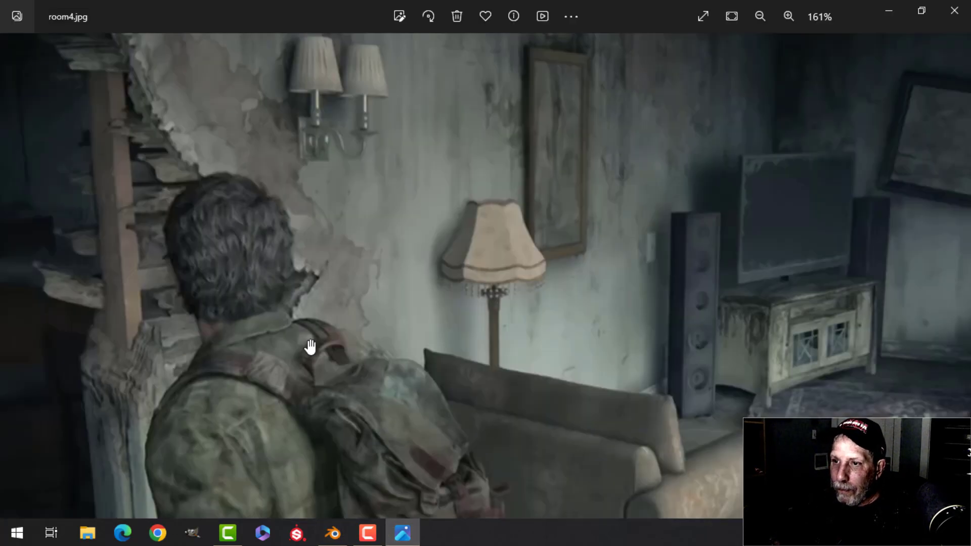
{"action": "scroll", "coordinate": [333, 166], "scroll_direction": "up", "scroll_amount": 4, "text": "ctrl"}
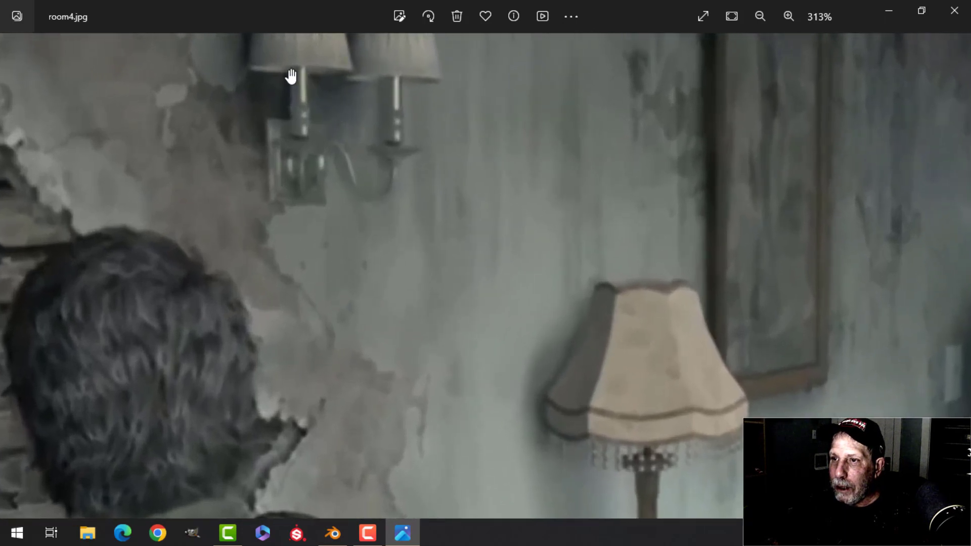
{"action": "scroll", "coordinate": [307, 104], "scroll_direction": "down", "scroll_amount": 2}
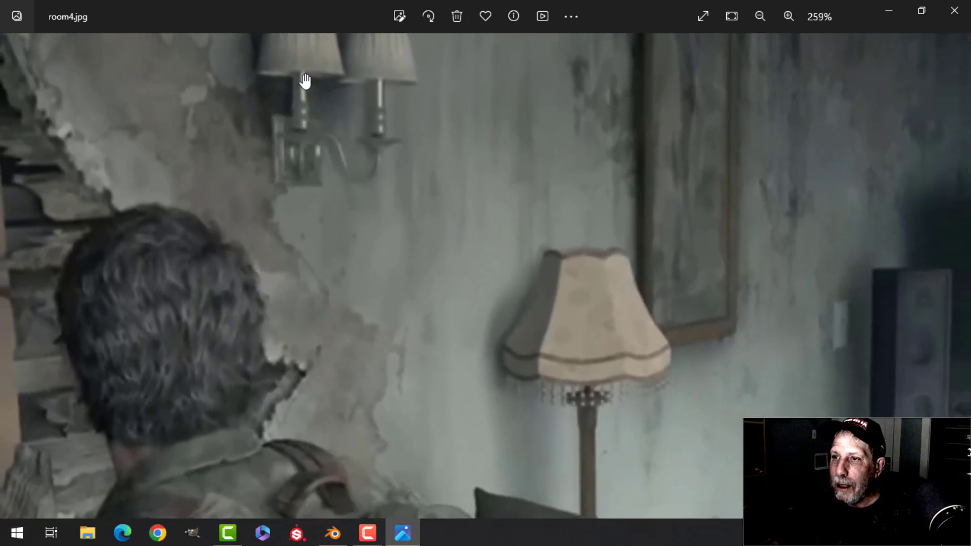
{"action": "left_click_drag", "start_coordinate": [307, 87], "coordinate": [311, 174]}
{"action": "scroll", "coordinate": [316, 186], "scroll_direction": "down", "scroll_amount": 1}
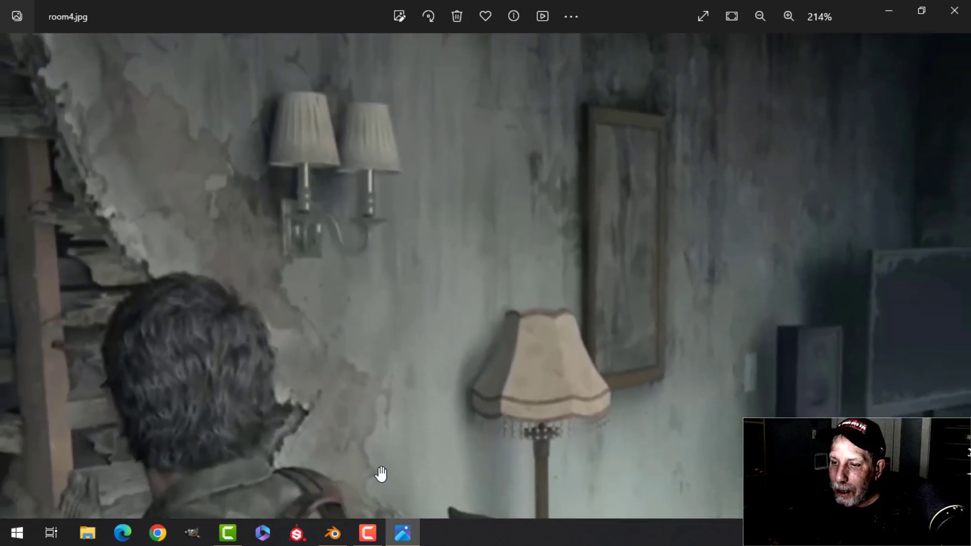
{"action": "left_click", "coordinate": [334, 534]}
Step: Duplicate the top edge loop of the candle tube's collar in place and raise the copy about 0.061 m along Z
{"action": "scroll", "coordinate": [453, 329], "scroll_direction": "up", "scroll_amount": 4}
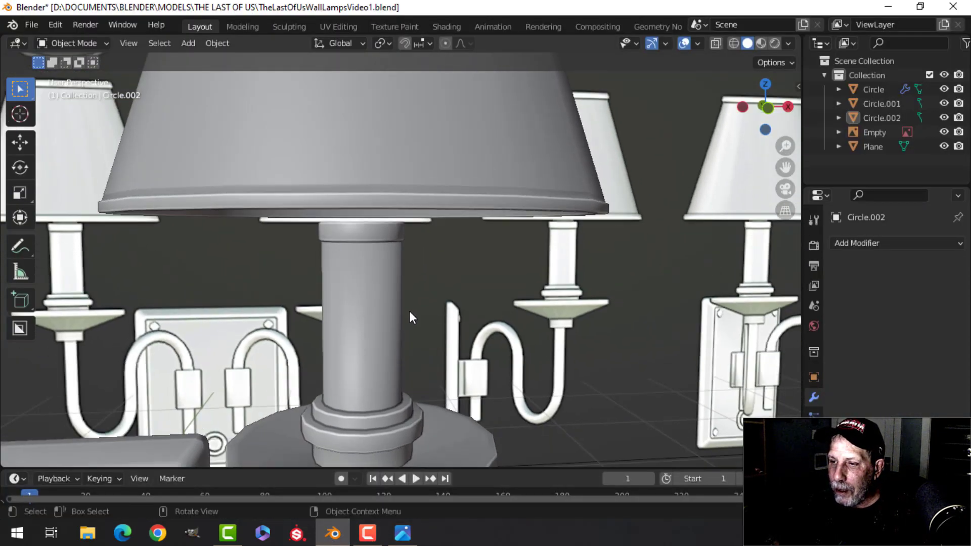
{"action": "scroll", "coordinate": [409, 312], "scroll_direction": "up", "scroll_amount": 3}
{"action": "mouse_move", "coordinate": [392, 328]}
{"action": "middle_mouse_down", "text": "shift"}
{"action": "mouse_move", "coordinate": [390, 378]}
{"action": "mouse_move", "coordinate": [451, 401]}
{"action": "mouse_move", "coordinate": [410, 376]}
{"action": "mouse_move", "coordinate": [392, 406]}
{"action": "mouse_move", "coordinate": [356, 365]}
{"action": "mouse_move", "coordinate": [405, 349]}
{"action": "mouse_move", "coordinate": [398, 322]}
{"action": "middle_mouse_up", "text": "shift"}
{"action": "left_click", "coordinate": [363, 290]}
{"action": "scroll", "coordinate": [363, 290], "scroll_direction": "up", "scroll_amount": 4}
{"action": "key", "text": "Tab"}
{"action": "left_click", "coordinate": [332, 288], "text": "alt"}
{"action": "scroll", "coordinate": [362, 325], "scroll_direction": "down", "scroll_amount": 3}
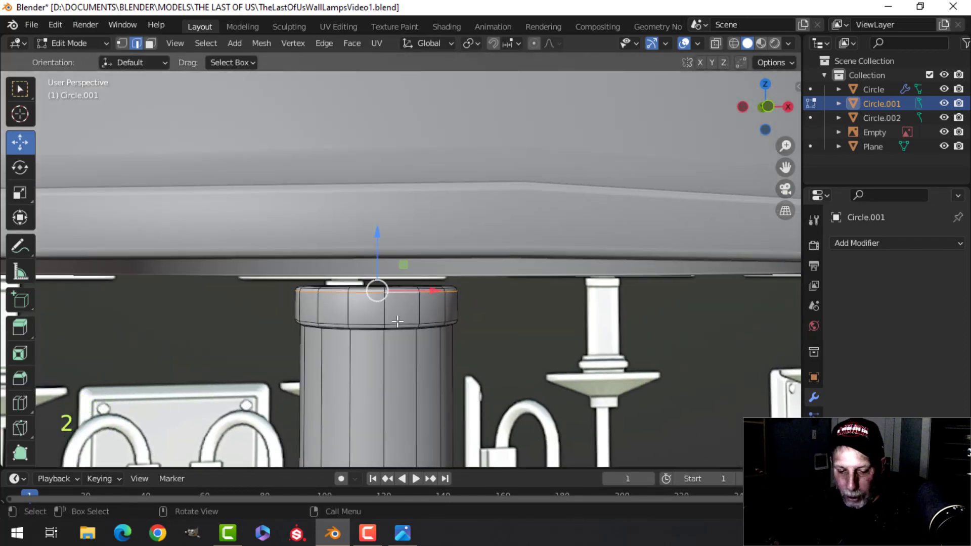
{"action": "key", "text": "shift+d"}
{"action": "right_click", "coordinate": [365, 259]}
{"action": "left_click_drag", "start_coordinate": [372, 244], "coordinate": [375, 218]}
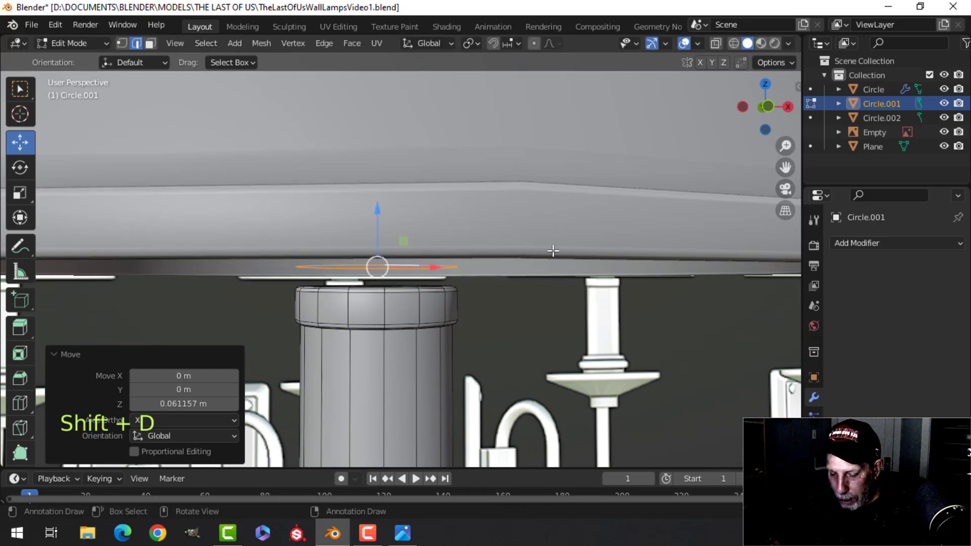
Step: Separate the copied ring into its own object and hide the lampshade
{"action": "key", "text": "p"}
{"action": "left_click", "coordinate": [553, 251]}
{"action": "key", "text": "Tab"}
{"action": "left_click", "coordinate": [572, 234]}
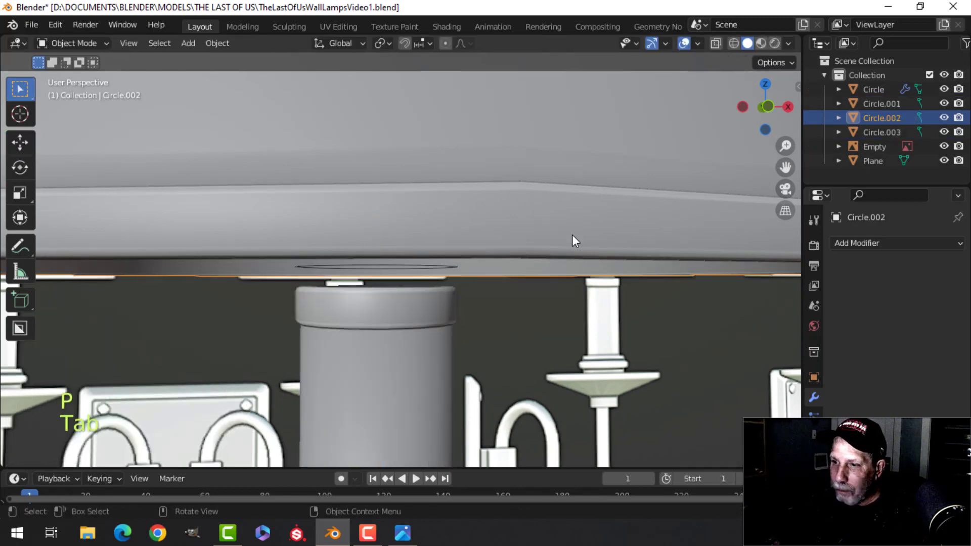
{"action": "key", "text": "h"}
{"action": "middle_click_drag", "start_coordinate": [426, 278], "coordinate": [421, 271]}
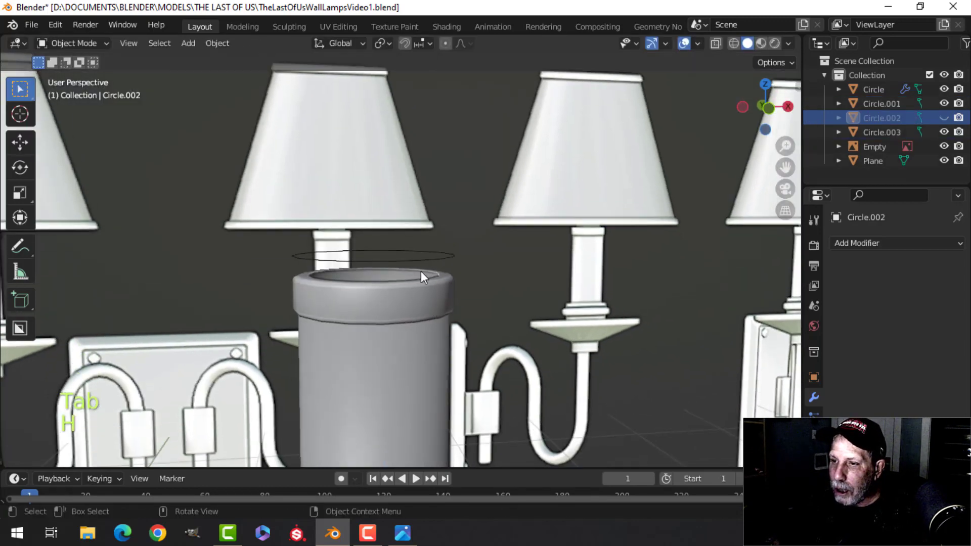
Step: Scale the separated ring down to fit inside the candle tube's collar and lower it about 0.065 m, checking from the front
{"action": "left_click", "coordinate": [421, 263]}
{"action": "key", "text": "Tab"}
{"action": "key", "text": "a"}
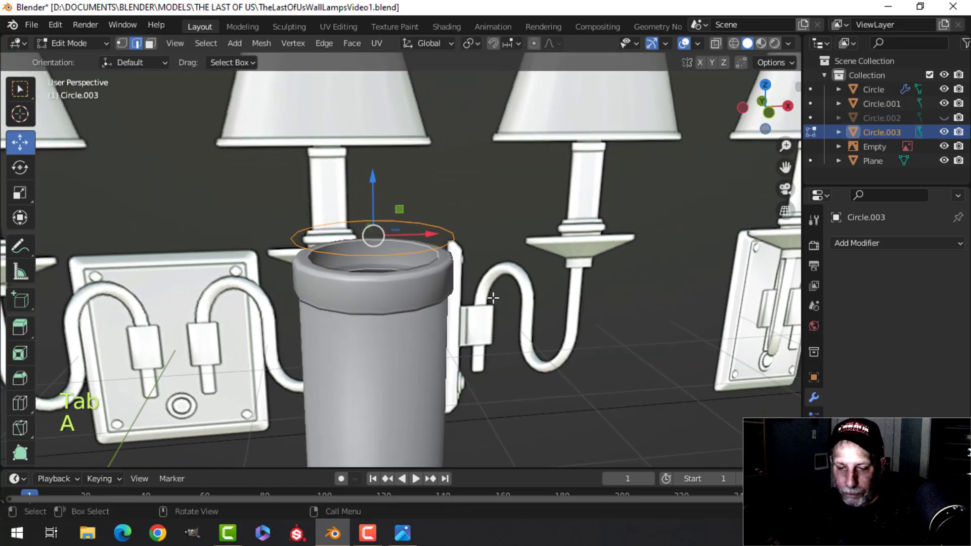
{"action": "key", "text": "1"}
{"action": "key", "text": "s"}
{"action": "left_click", "coordinate": [494, 287]}
{"action": "left_click_drag", "start_coordinate": [374, 192], "coordinate": [375, 213]}
{"action": "key", "text": "KP_1"}
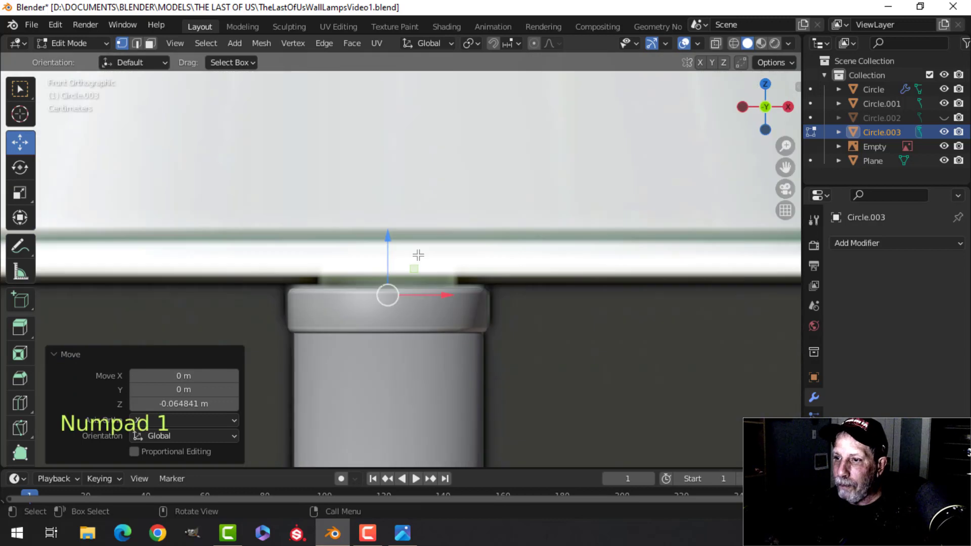
Step: Extrude the ring upward about 1.207 m along Z to form the bulb's cylinder
{"action": "middle_click_drag", "start_coordinate": [423, 272], "coordinate": [422, 305], "text": "shift"}
{"action": "key", "text": "e"}
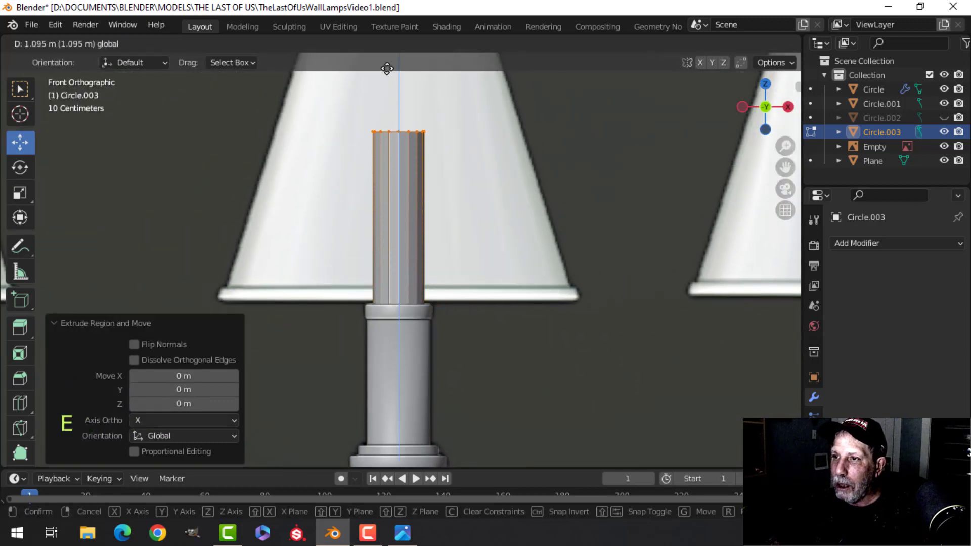
{"action": "left_click", "coordinate": [386, 463]}
{"action": "scroll", "coordinate": [392, 249], "scroll_direction": "down", "scroll_amount": 2}
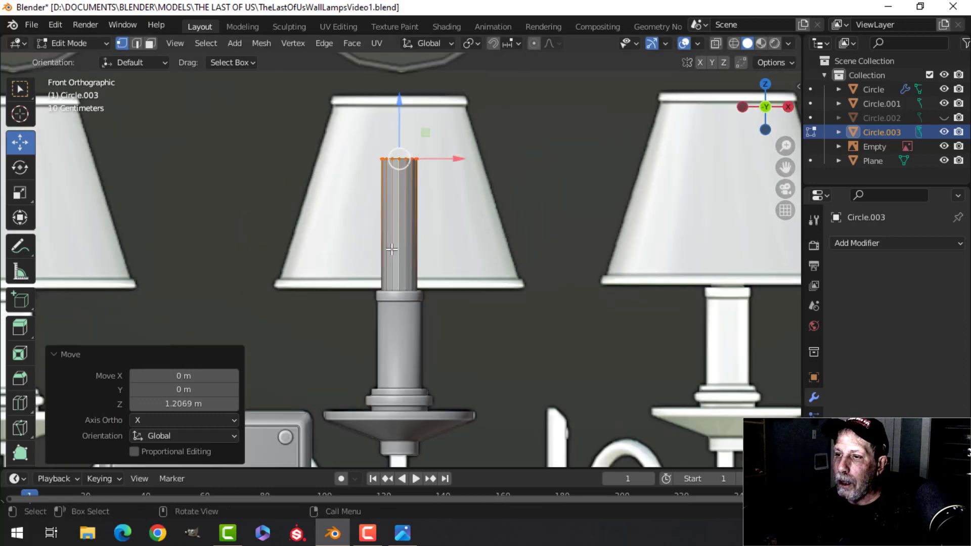
{"action": "middle_click_drag", "start_coordinate": [409, 209], "coordinate": [417, 231], "text": "shift"}
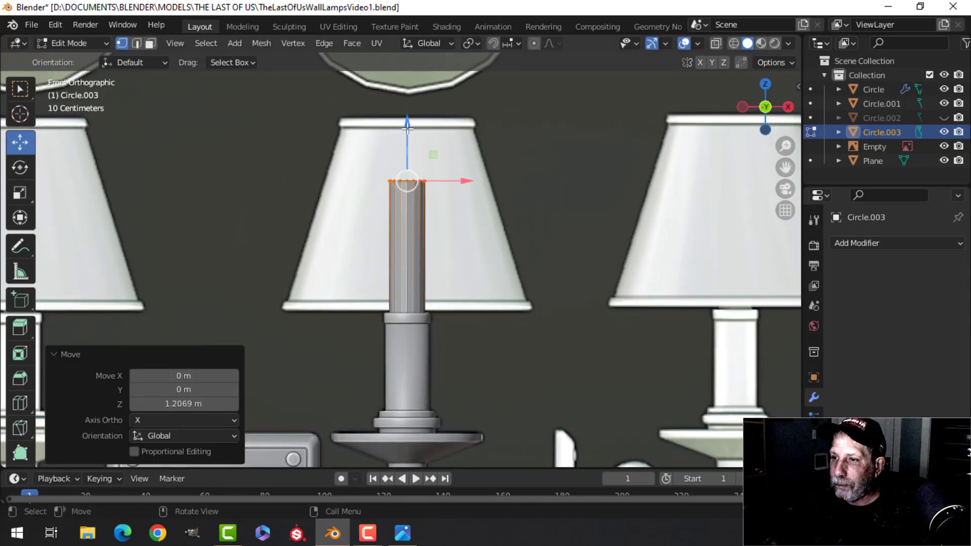
Step: Add two loop cuts close together on the lower part of the bulb cylinder, sliding the first to a factor of about 0.433
{"action": "left_click", "coordinate": [527, 203]}
{"action": "middle_click_drag", "start_coordinate": [527, 203], "coordinate": [504, 222], "text": "shift"}
{"action": "scroll", "coordinate": [464, 237], "scroll_direction": "up", "scroll_amount": 2}
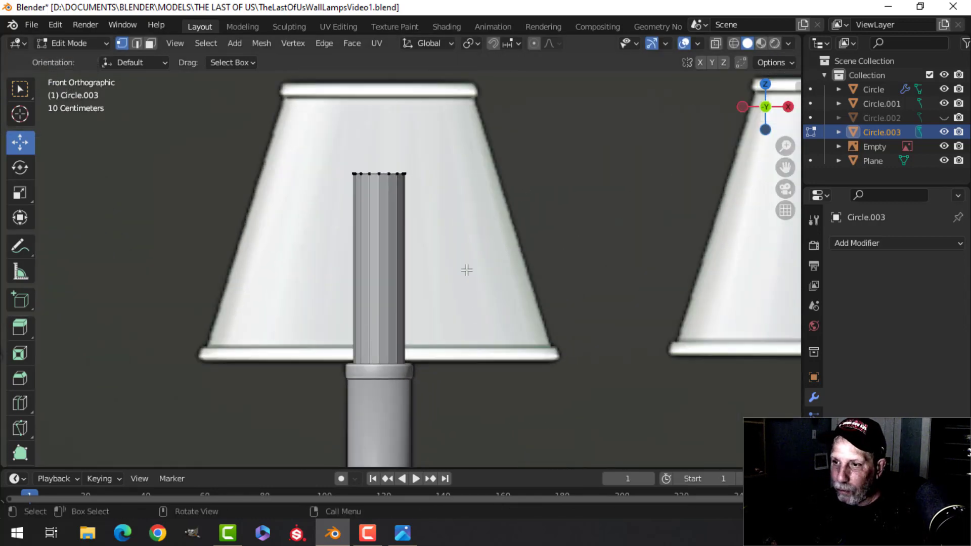
{"action": "key", "text": "ctrl+r"}
{"action": "left_click", "coordinate": [382, 266]}
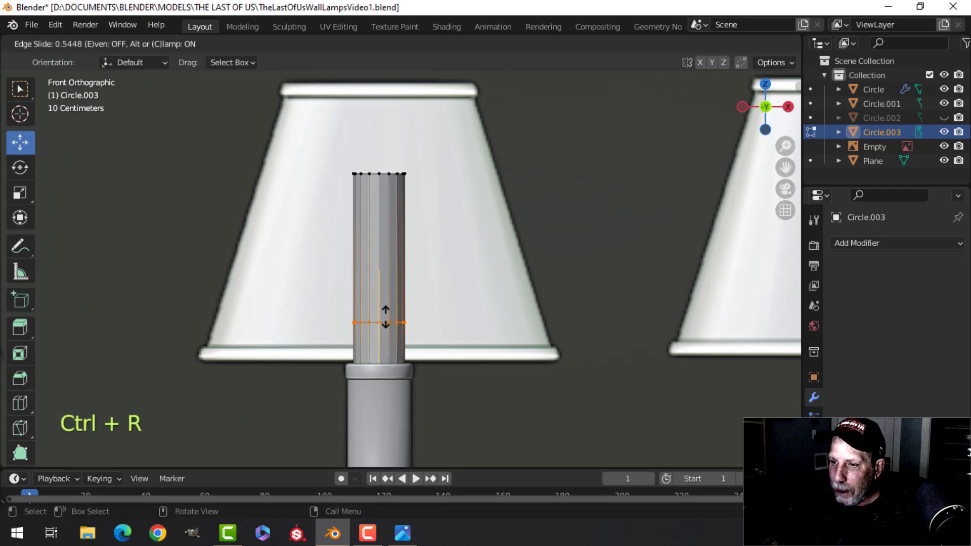
{"action": "left_click", "coordinate": [386, 311]}
{"action": "scroll", "coordinate": [400, 344], "scroll_direction": "up", "scroll_amount": 2}
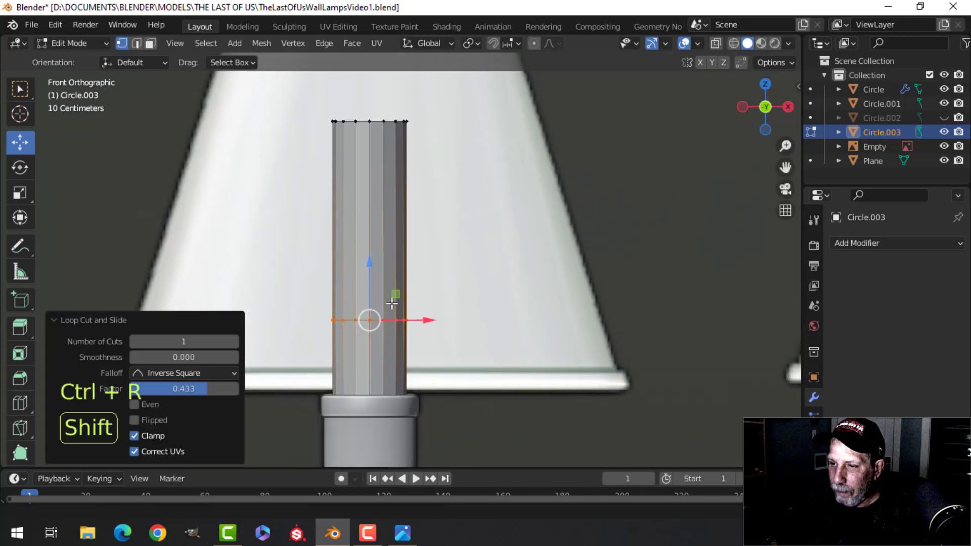
{"action": "key", "text": "ctrl+r"}
{"action": "left_click", "coordinate": [399, 334]}
{"action": "left_click", "coordinate": [397, 327]}
{"action": "key", "text": "alt+a"}
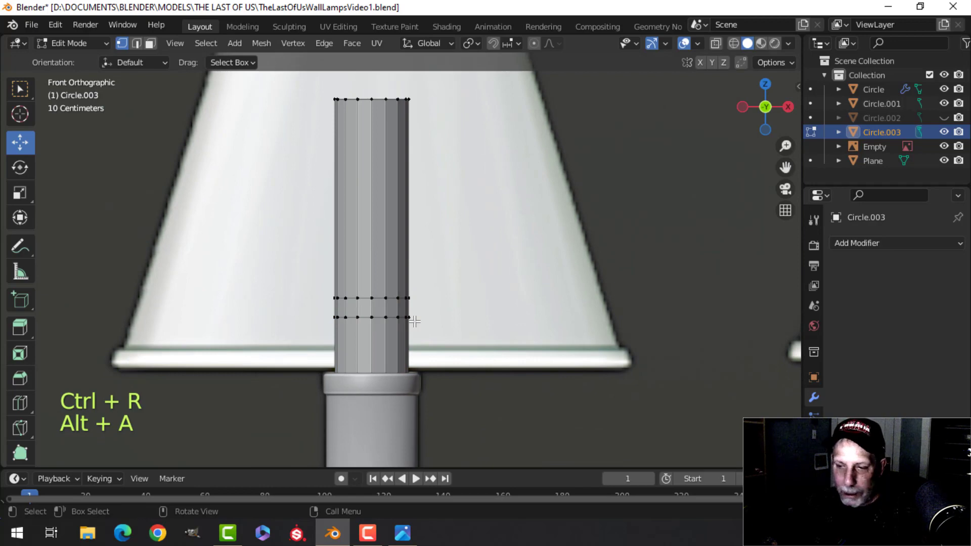
Step: Scale the upper of the two new edge loops to about 1.65 and raise it about 0.081 m along Z
{"action": "key", "text": "2"}
{"action": "left_click", "coordinate": [391, 300], "text": "alt+shift"}
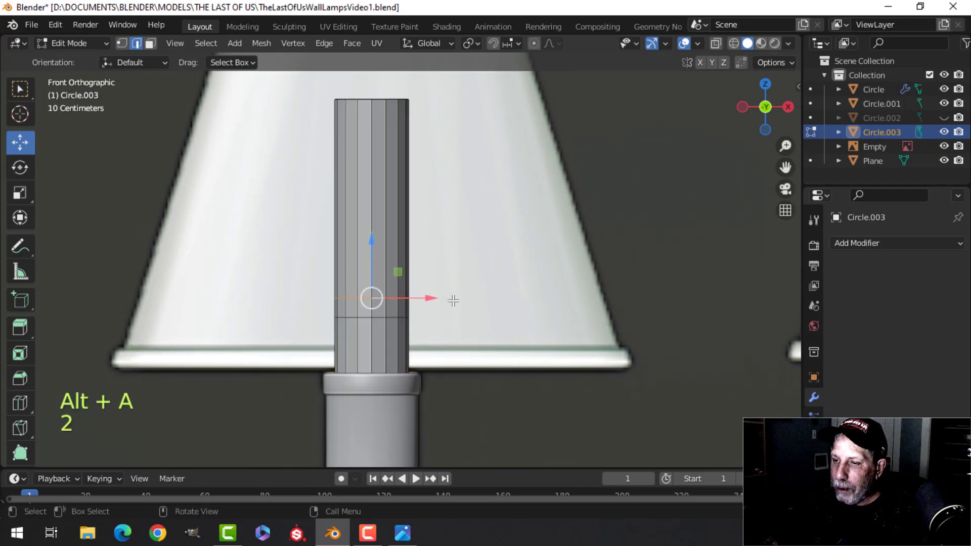
{"action": "key", "text": "s"}
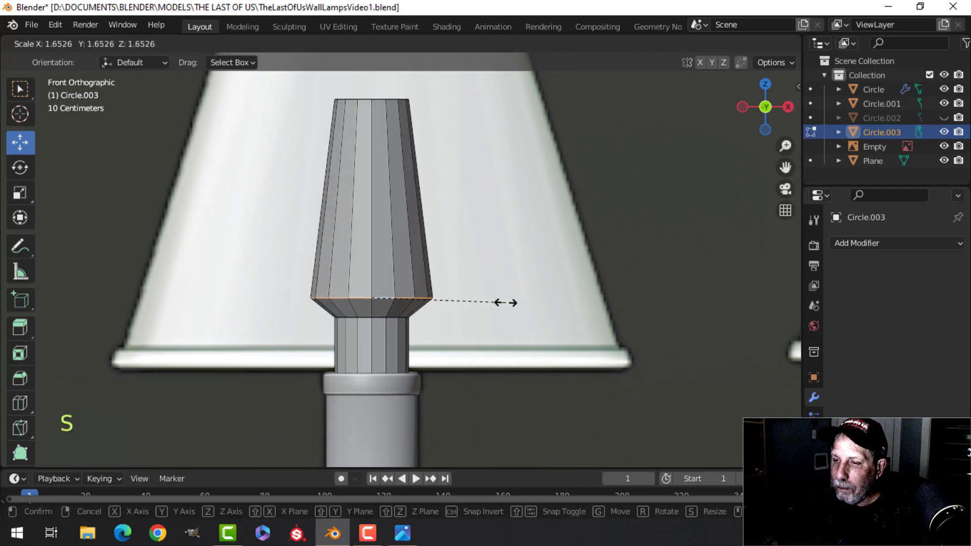
{"action": "left_click", "coordinate": [507, 302]}
{"action": "left_click_drag", "start_coordinate": [372, 244], "coordinate": [370, 225]}
Step: Bevel the bulb's widened edge loop with four segments, about 0.123 m wide, and clear the selection
{"action": "key", "text": "ctrl+b"}
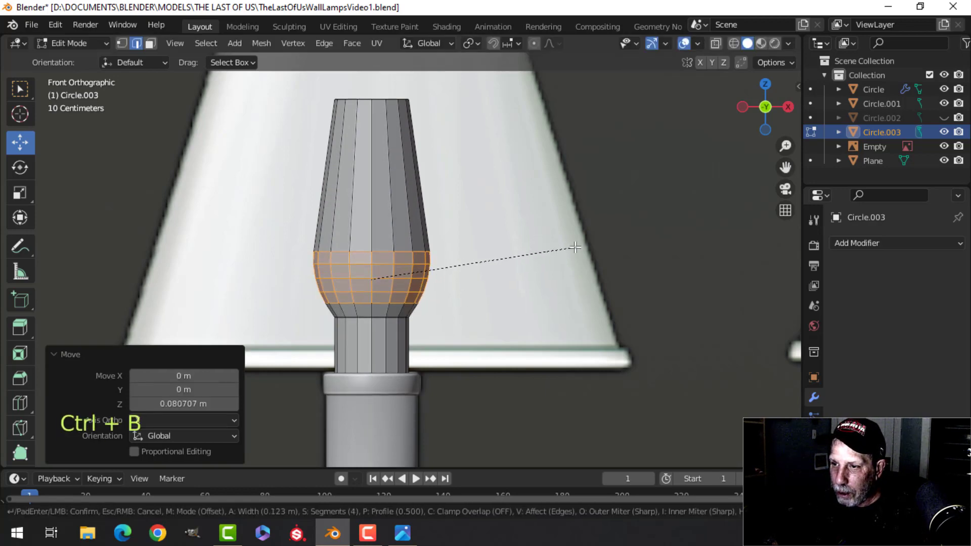
{"action": "right_click", "coordinate": [574, 247]}
{"action": "key", "text": "alt+a"}
Step: Scale the bulb's top edge loop down slightly and fill it with a face
{"action": "left_click", "coordinate": [400, 99], "text": "alt+shift"}
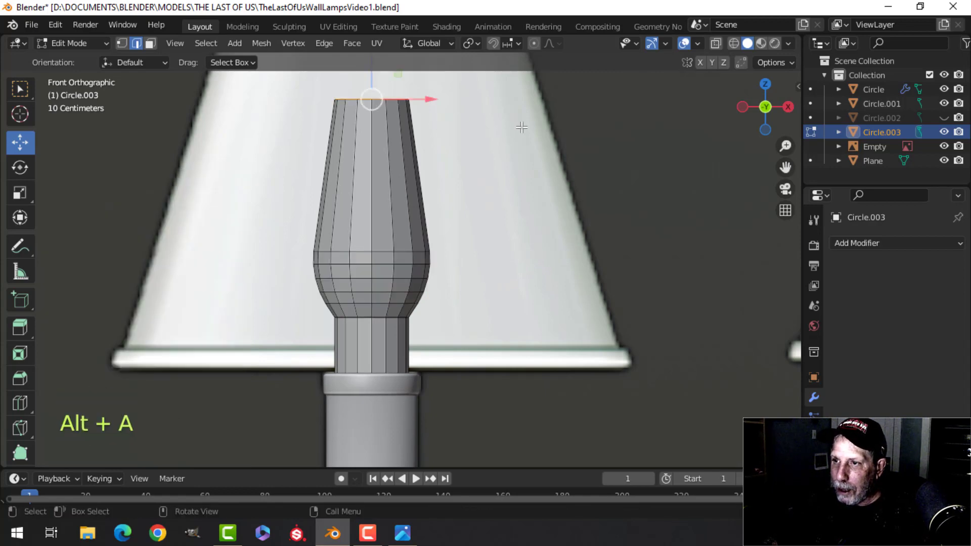
{"action": "key", "text": "s"}
{"action": "left_click", "coordinate": [506, 134]}
{"action": "key", "text": "f"}
Step: Round off the bulb's top edge with a four-segment bevel and return to Object Mode
{"action": "middle_click_drag", "start_coordinate": [454, 152], "coordinate": [434, 346]}
{"action": "scroll", "coordinate": [433, 345], "scroll_direction": "up", "scroll_amount": 4}
{"action": "middle_click_drag", "start_coordinate": [350, 149], "coordinate": [397, 211], "text": "shift"}
{"action": "key", "text": "ctrl+b"}
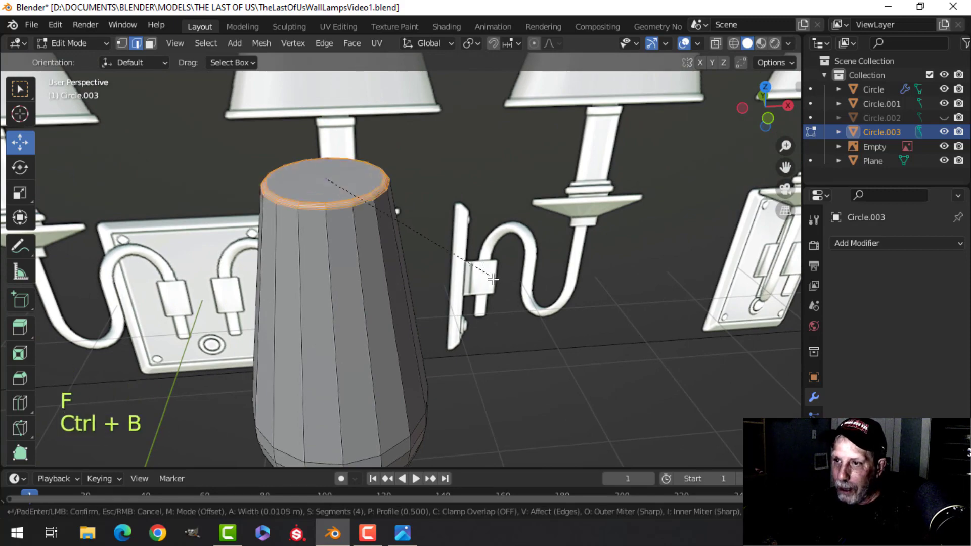
{"action": "left_click", "coordinate": [521, 309]}
{"action": "key", "text": "Tab"}
{"action": "scroll", "coordinate": [459, 319], "scroll_direction": "down", "scroll_amount": 4}
{"action": "middle_click_drag", "start_coordinate": [455, 314], "coordinate": [426, 242]}
{"action": "middle_click_drag", "start_coordinate": [447, 314], "coordinate": [433, 259], "text": "shift"}
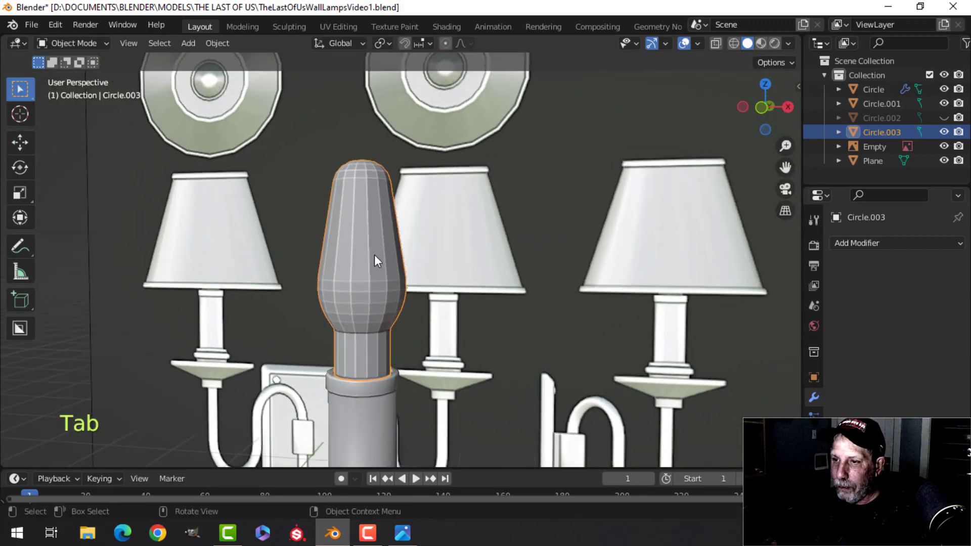
Step: Lower the bulb's whole mesh about 0.081 m along Z into the candle tube, return to Object Mode and deselect it
{"action": "key", "text": "Tab"}
{"action": "key", "text": "a"}
{"action": "key", "text": "g"}
{"action": "key", "text": "z"}
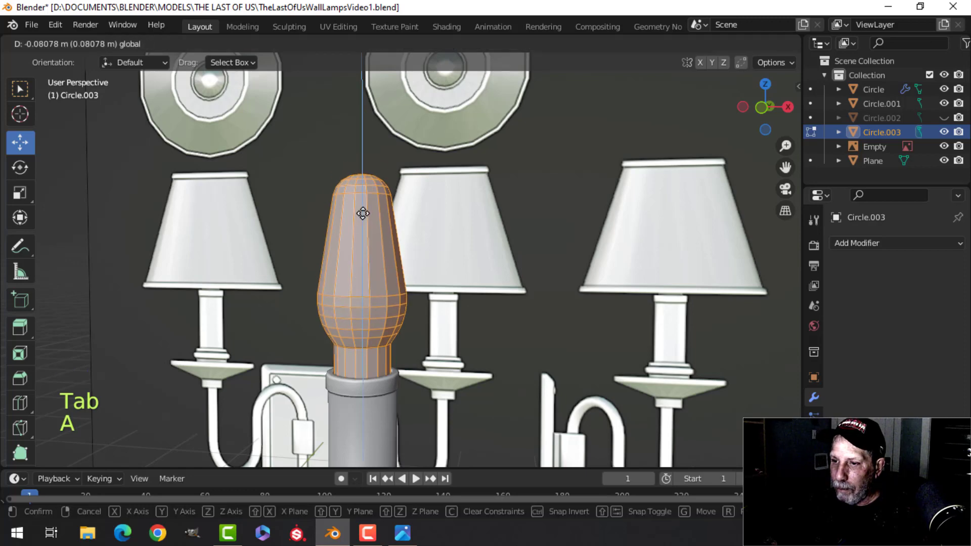
{"action": "left_click", "coordinate": [363, 213]}
{"action": "key", "text": "Tab"}
{"action": "scroll", "coordinate": [448, 270], "scroll_direction": "down", "scroll_amount": 3}
{"action": "key", "text": "alt+a"}
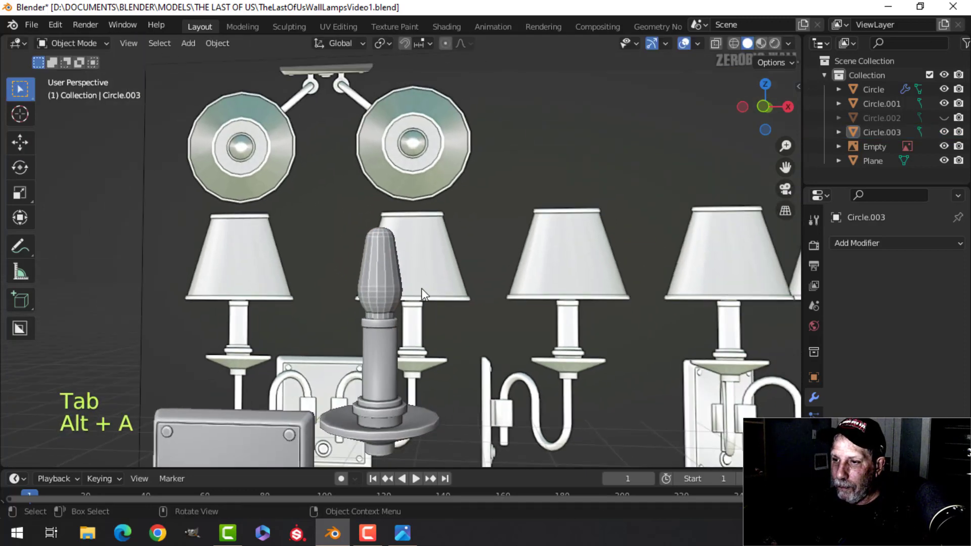
Step: Shade the bulb smooth and recalculate the normals of its whole mesh
{"action": "left_click", "coordinate": [377, 263]}
{"action": "right_click", "coordinate": [378, 262]}
{"action": "left_click", "coordinate": [350, 253]}
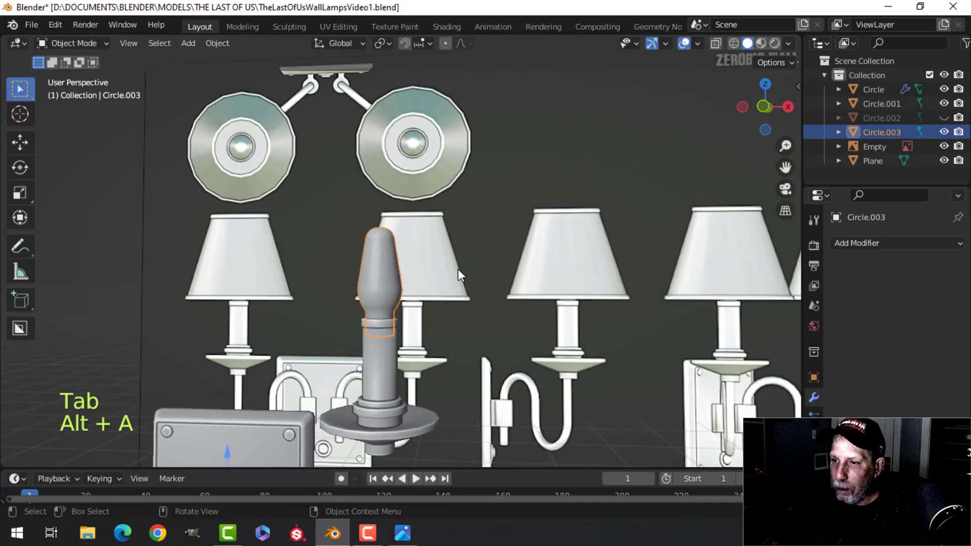
{"action": "key", "text": "Tab"}
{"action": "key", "text": "a"}
{"action": "key", "text": "alt+n"}
{"action": "left_click", "coordinate": [457, 269]}
{"action": "key", "text": "Tab"}
Step: Join the bulb and the candle tube with its dish into one object, and unhide the lampshade
{"action": "scroll", "coordinate": [457, 269], "scroll_direction": "down", "scroll_amount": 3}
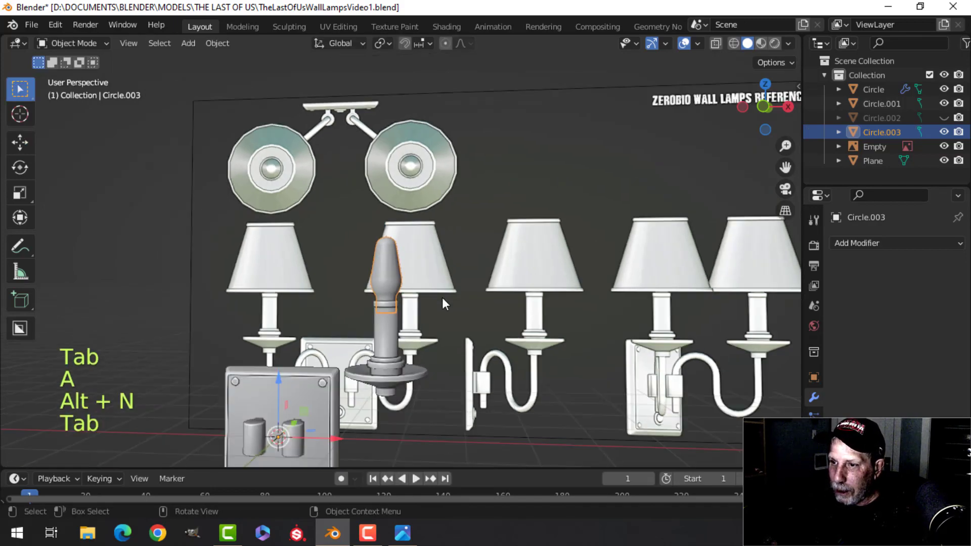
{"action": "key", "text": "alt+a"}
{"action": "middle_click_drag", "start_coordinate": [442, 297], "coordinate": [419, 264]}
{"action": "scroll", "coordinate": [433, 329], "scroll_direction": "up", "scroll_amount": 3}
{"action": "middle_click_drag", "start_coordinate": [419, 264], "coordinate": [397, 231]}
{"action": "scroll", "coordinate": [427, 265], "scroll_direction": "up", "scroll_amount": 3}
{"action": "middle_click_drag", "start_coordinate": [398, 230], "coordinate": [392, 264]}
{"action": "left_click", "coordinate": [360, 212]}
{"action": "left_click", "coordinate": [350, 134], "text": "shift"}
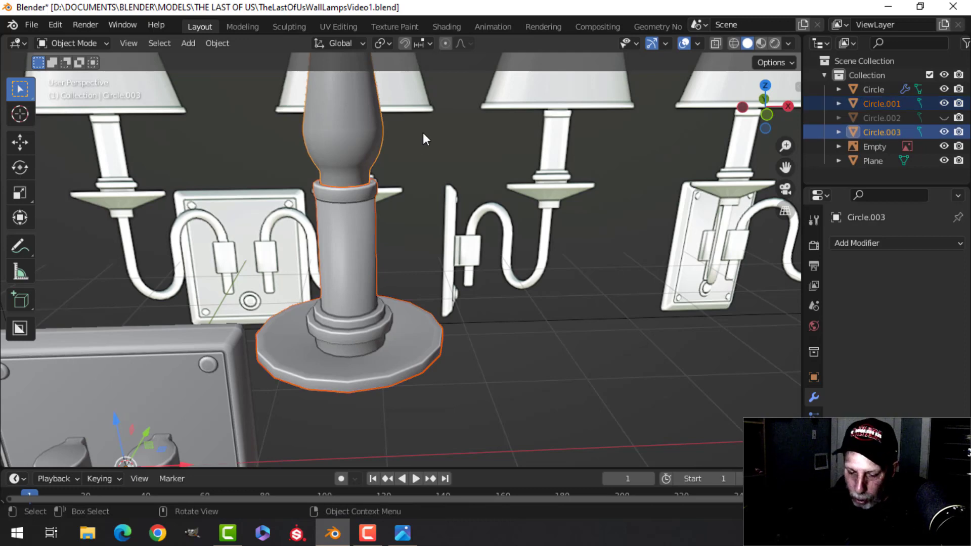
{"action": "key", "text": "ctrl+j"}
{"action": "key", "text": "alt+h"}
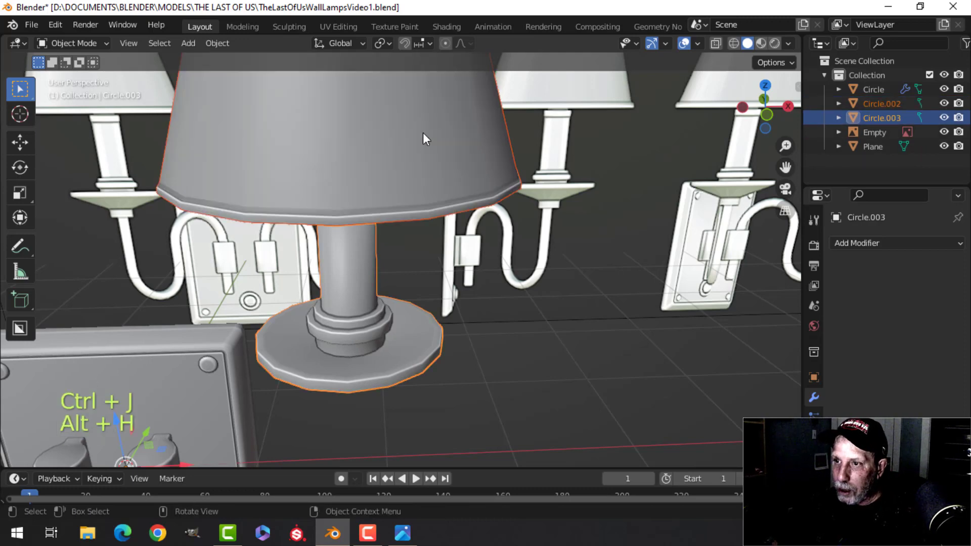
Step: Join the lampshade with the candle tube and bulb object, and clear the selection
{"action": "key", "text": "alt+a"}
{"action": "middle_click_drag", "start_coordinate": [423, 133], "coordinate": [412, 174]}
{"action": "scroll", "coordinate": [411, 174], "scroll_direction": "down", "scroll_amount": 4}
{"action": "middle_click_drag", "start_coordinate": [436, 221], "coordinate": [445, 206]}
{"action": "left_click", "coordinate": [378, 167]}
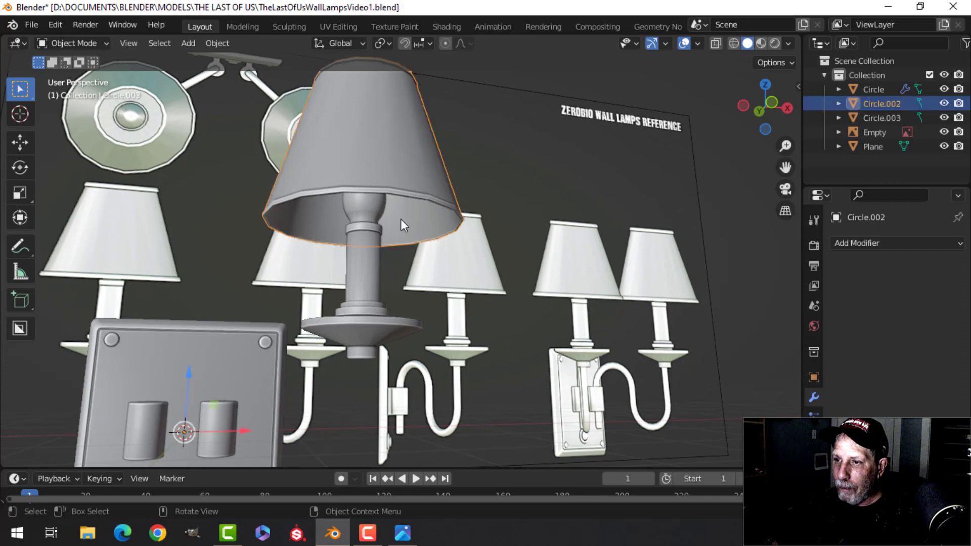
{"action": "left_click", "coordinate": [364, 256], "text": "shift"}
{"action": "key", "text": "ctrl+j"}
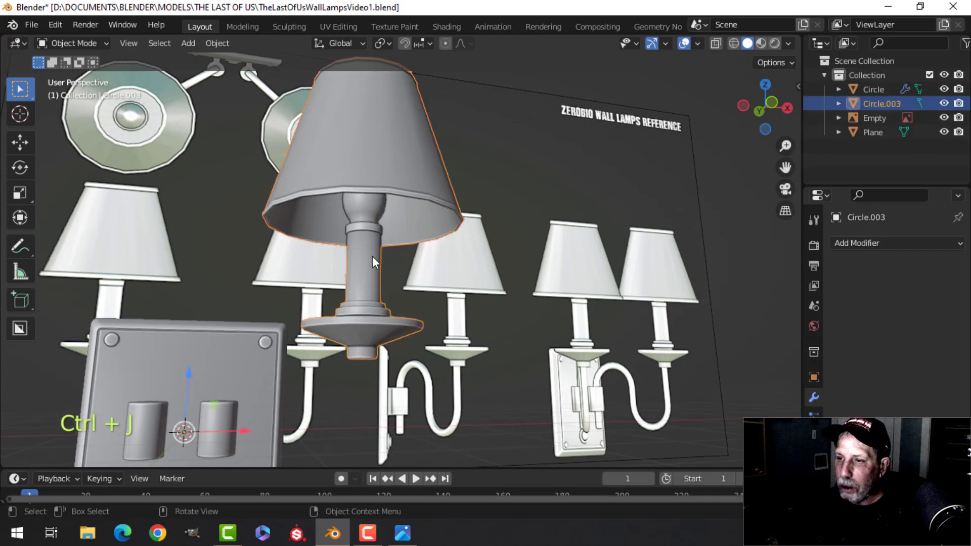
{"action": "scroll", "coordinate": [373, 256], "scroll_direction": "down", "scroll_amount": 5}
{"action": "key", "text": "alt+a"}
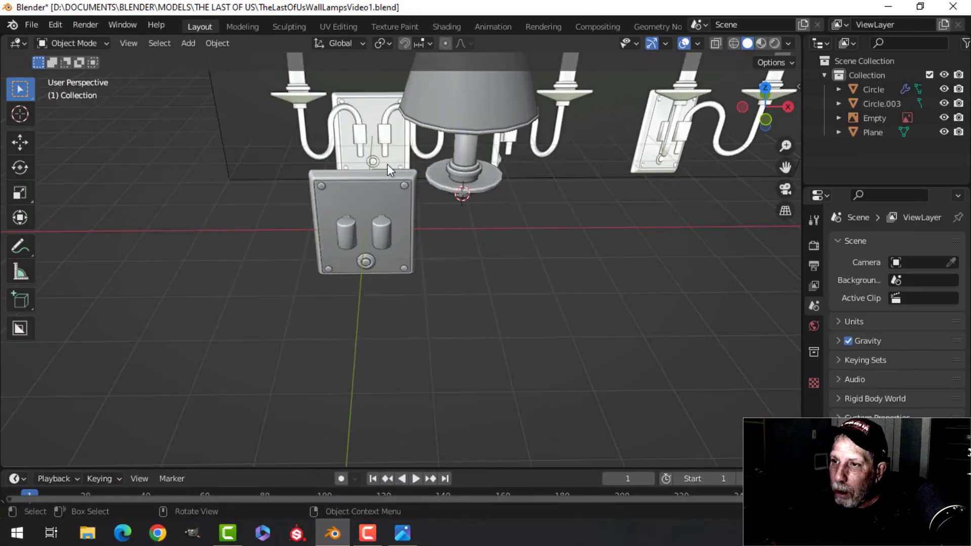
Step: Move the whole mesh of the joined lampshade, candle tube and bulb about -1.257 m along Y in the top view
{"action": "scroll", "coordinate": [400, 180], "scroll_direction": "down", "scroll_amount": 4}
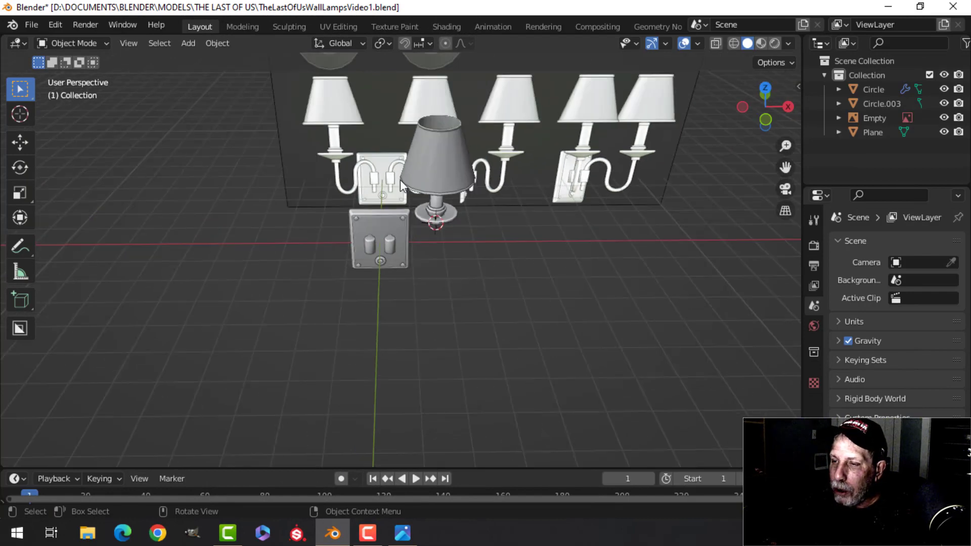
{"action": "middle_click_drag", "start_coordinate": [439, 193], "coordinate": [409, 223], "text": "shift"}
{"action": "middle_click_drag", "start_coordinate": [409, 223], "coordinate": [498, 161]}
{"action": "left_click", "coordinate": [418, 213]}
{"action": "key", "text": "KP_7"}
{"action": "scroll", "coordinate": [444, 238], "scroll_direction": "up", "scroll_amount": 5}
{"action": "key", "text": "Tab"}
{"action": "key", "text": "a"}
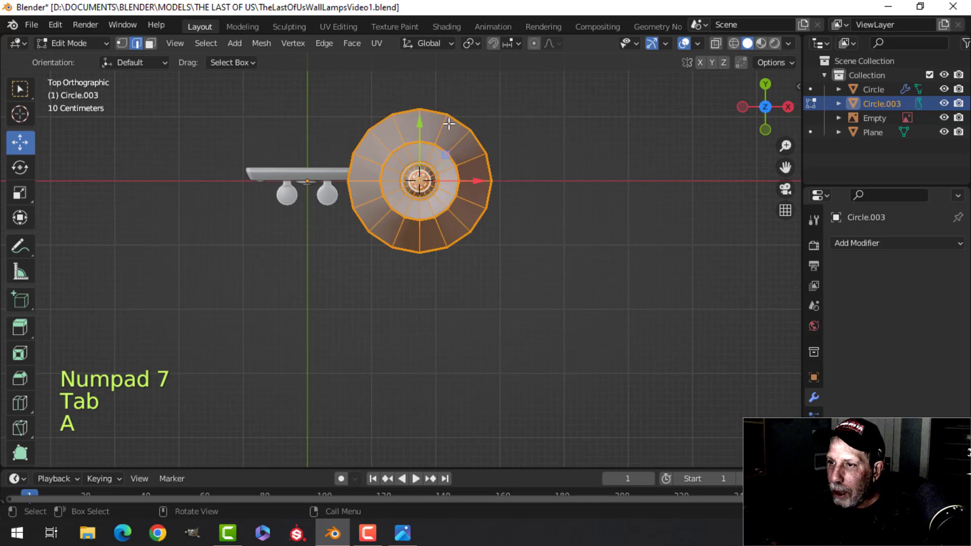
{"action": "key", "text": "g"}
{"action": "key", "text": "y"}
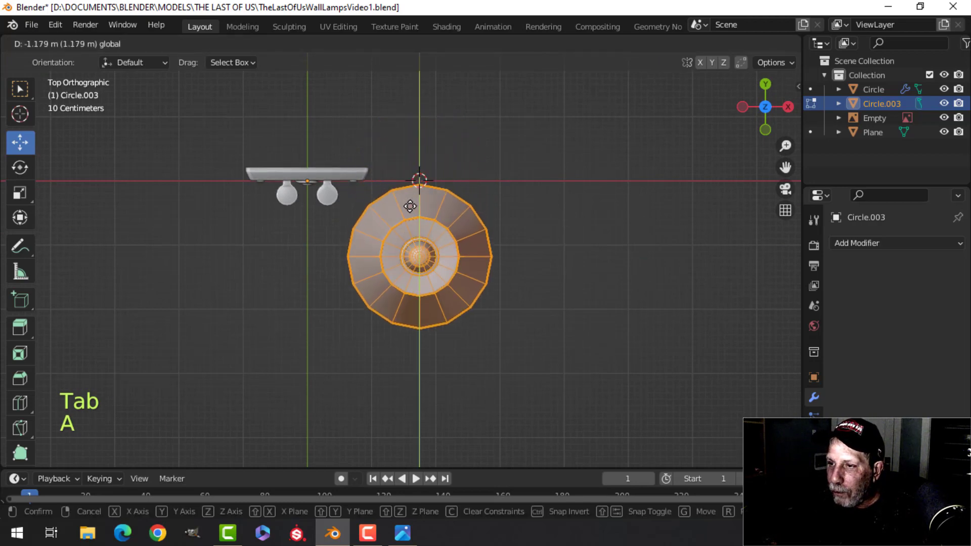
{"action": "left_click", "coordinate": [402, 207]}
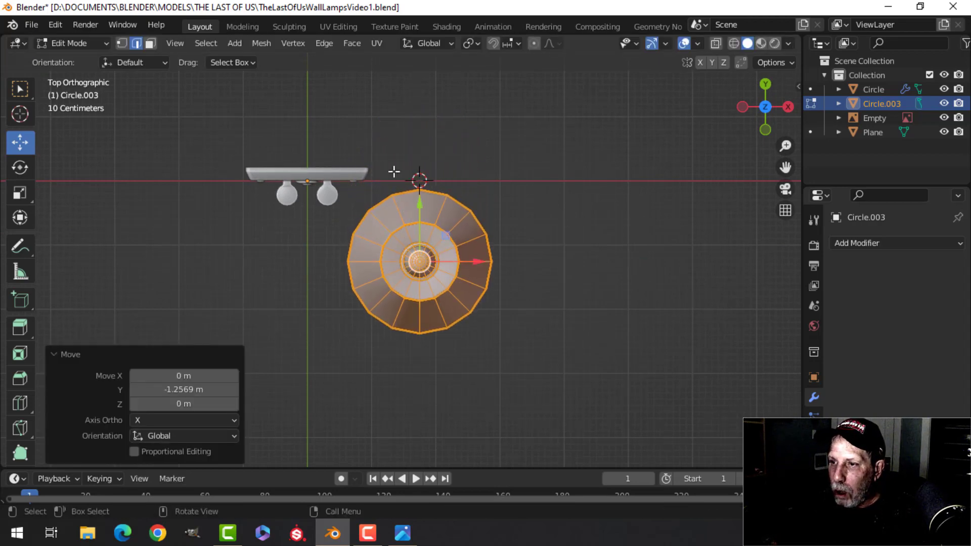
Step: Shift the lampshade assembly's mesh back about 0.1 m along Y, return to Object Mode and clear the selection
{"action": "left_click", "coordinate": [399, 537]}
{"action": "left_click", "coordinate": [345, 530]}
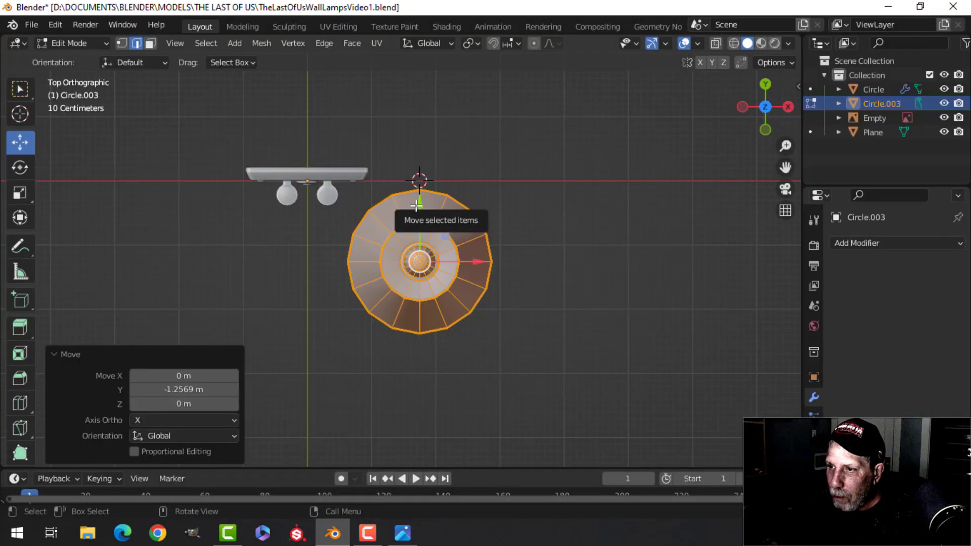
{"action": "left_click_drag", "start_coordinate": [416, 205], "coordinate": [423, 197]}
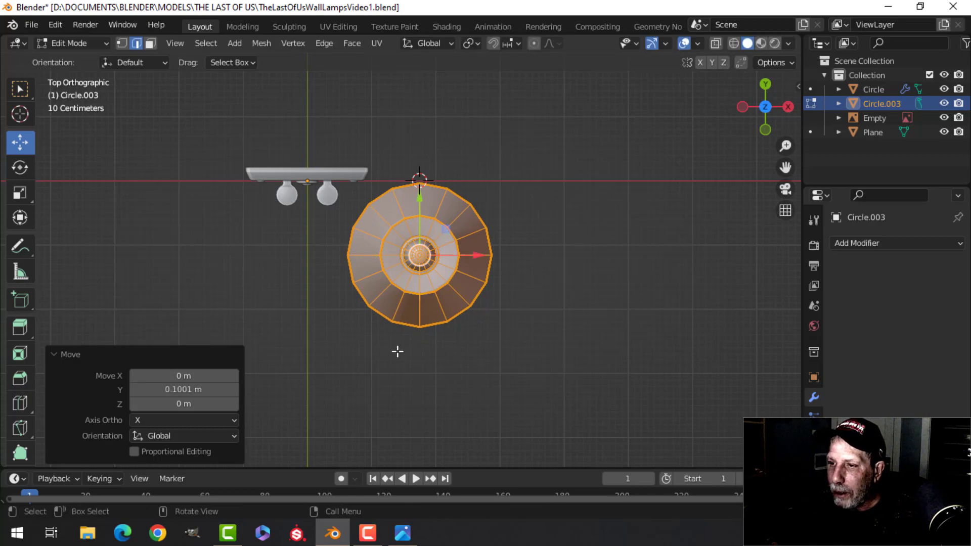
{"action": "middle_click_drag", "start_coordinate": [398, 352], "coordinate": [431, 218]}
{"action": "key", "text": "Tab"}
{"action": "middle_click_drag", "start_coordinate": [451, 292], "coordinate": [476, 307]}
{"action": "scroll", "coordinate": [434, 254], "scroll_direction": "up", "scroll_amount": 2}
{"action": "key", "text": "alt+a"}
Step: Snap the 3D cursor to the bottom face of the stub under the candle tube's dish, and return to Object Mode
{"action": "middle_click_drag", "start_coordinate": [476, 308], "coordinate": [397, 326]}
{"action": "scroll", "coordinate": [472, 297], "scroll_direction": "up", "scroll_amount": 2}
{"action": "middle_click_drag", "start_coordinate": [397, 326], "coordinate": [374, 312]}
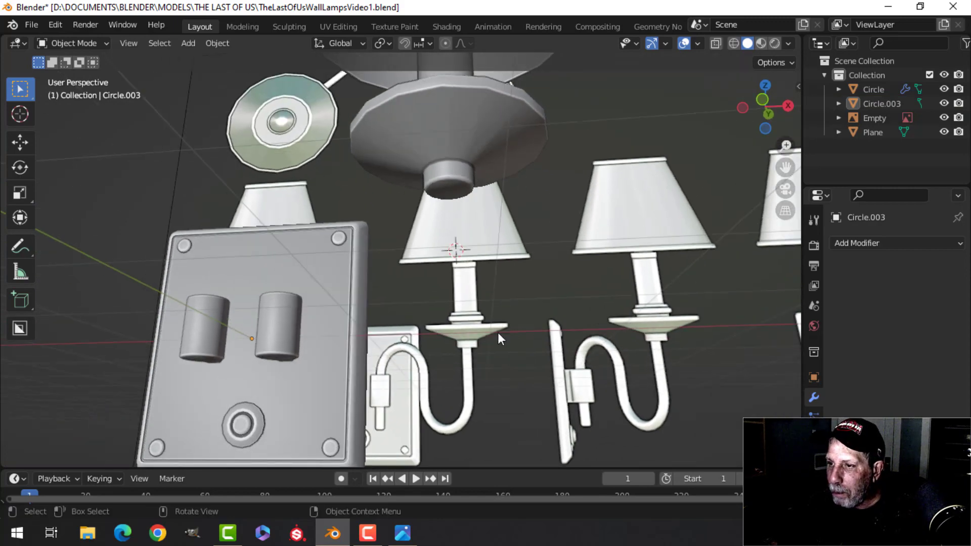
{"action": "middle_click_drag", "start_coordinate": [498, 333], "coordinate": [451, 407], "text": "shift"}
{"action": "middle_click_drag", "start_coordinate": [425, 323], "coordinate": [408, 234]}
{"action": "left_click", "coordinate": [399, 256]}
{"action": "key", "text": "Tab"}
{"action": "key", "text": "alt+a"}
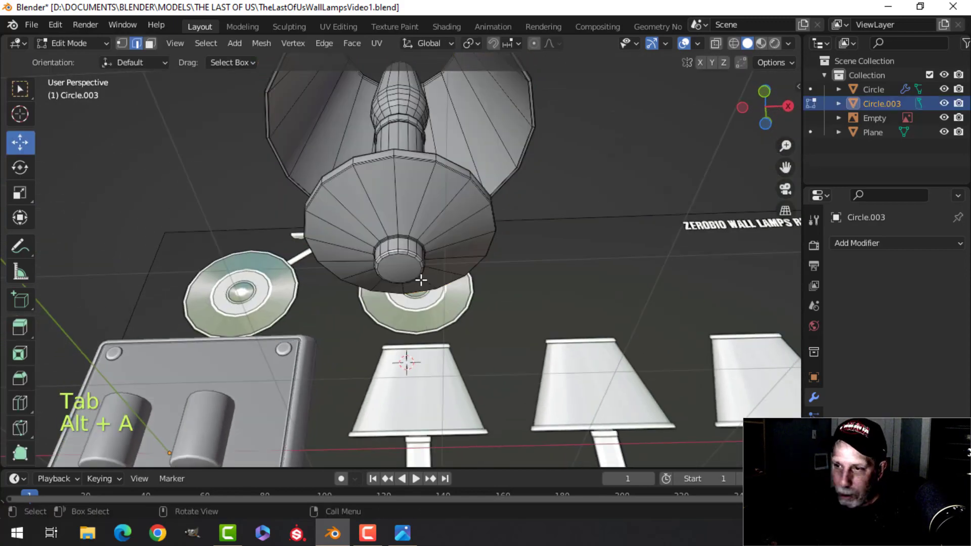
{"action": "key", "text": "3"}
{"action": "left_click", "coordinate": [421, 280]}
{"action": "key", "text": "shift+s"}
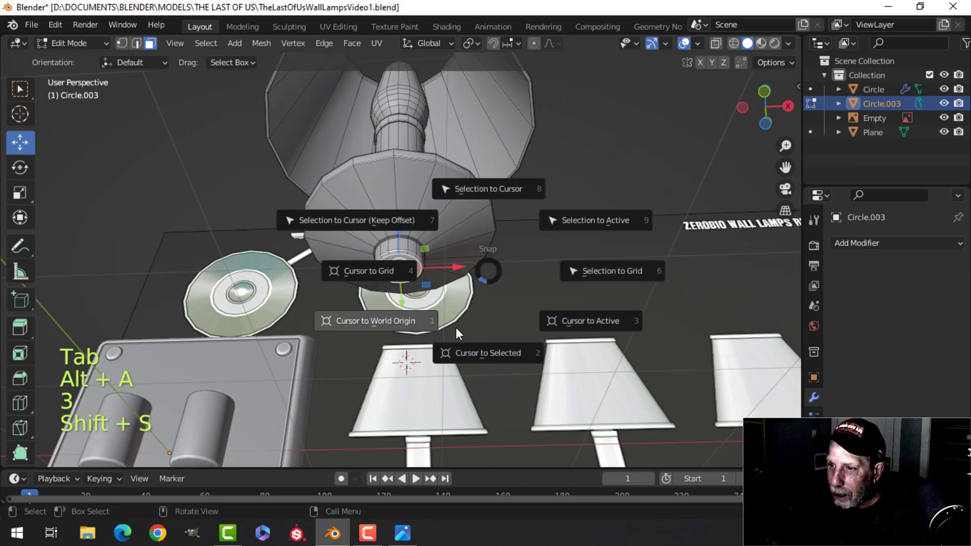
{"action": "left_click", "coordinate": [468, 357]}
{"action": "key", "text": "Tab"}
Step: Add a plane at the 3D cursor and enter Edit Mode with the front view shown
{"action": "middle_click_drag", "start_coordinate": [471, 329], "coordinate": [475, 375]}
{"action": "key", "text": "KP_1"}
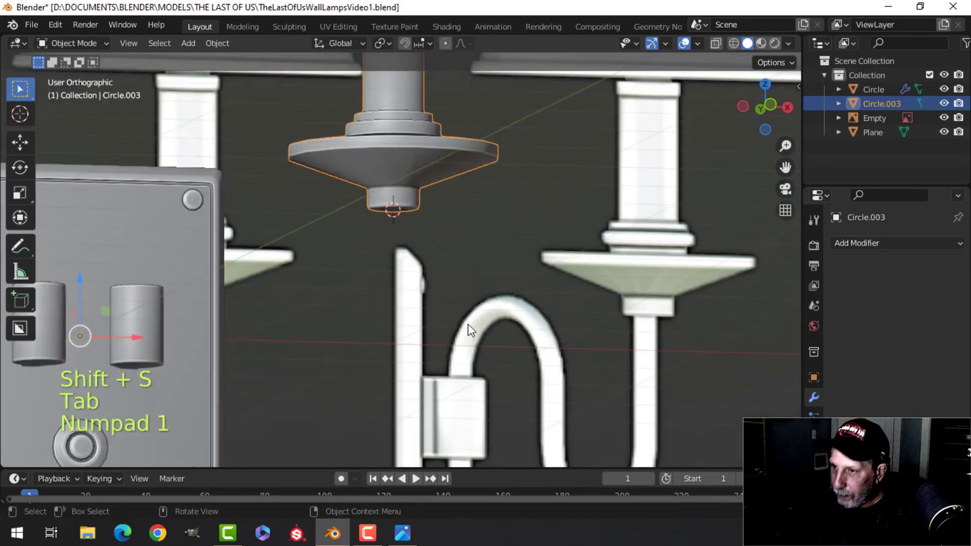
{"action": "scroll", "coordinate": [468, 323], "scroll_direction": "down", "scroll_amount": 3}
{"action": "middle_click_drag", "start_coordinate": [395, 321], "coordinate": [488, 333], "text": "shift"}
{"action": "key", "text": "shift+a"}
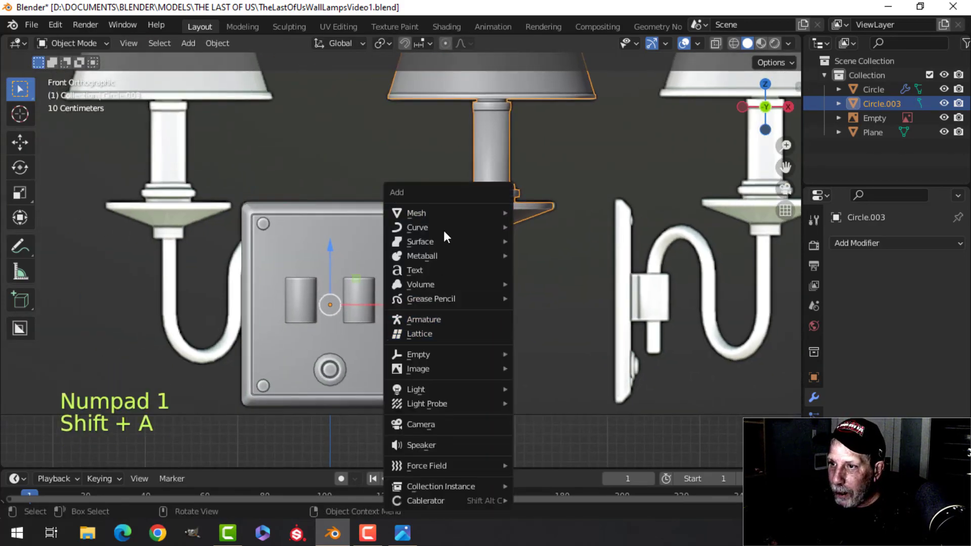
{"action": "mouse_move", "coordinate": [440, 214]}
{"action": "left_click", "coordinate": [526, 214]}
{"action": "key", "text": "Tab"}
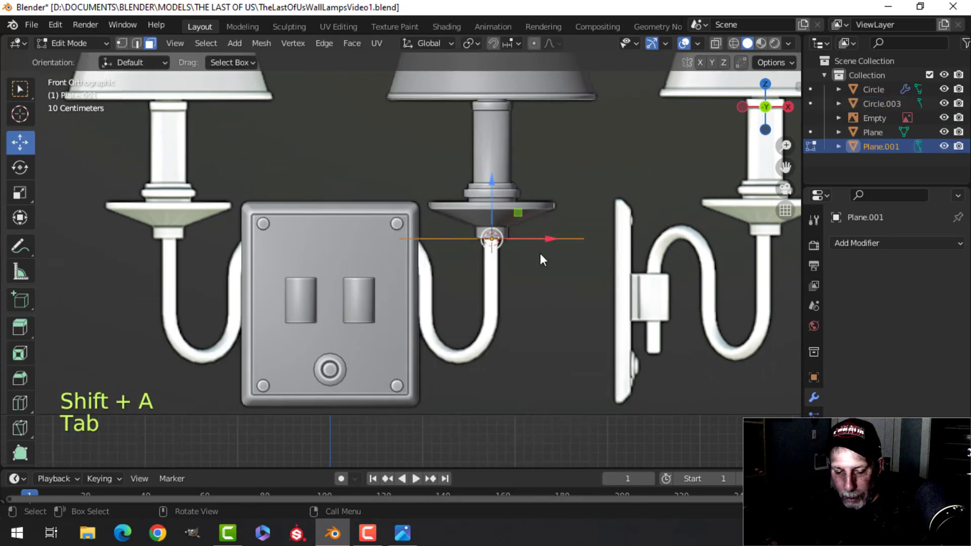
Step: Rotate the plane's mesh 90° about X and move it about -1.004 m in X and -0.695 m in Z
{"action": "key", "text": "r"}
{"action": "key", "text": "x"}
{"action": "key", "text": "9"}
{"action": "key", "text": "0"}
{"action": "key", "text": "Return"}
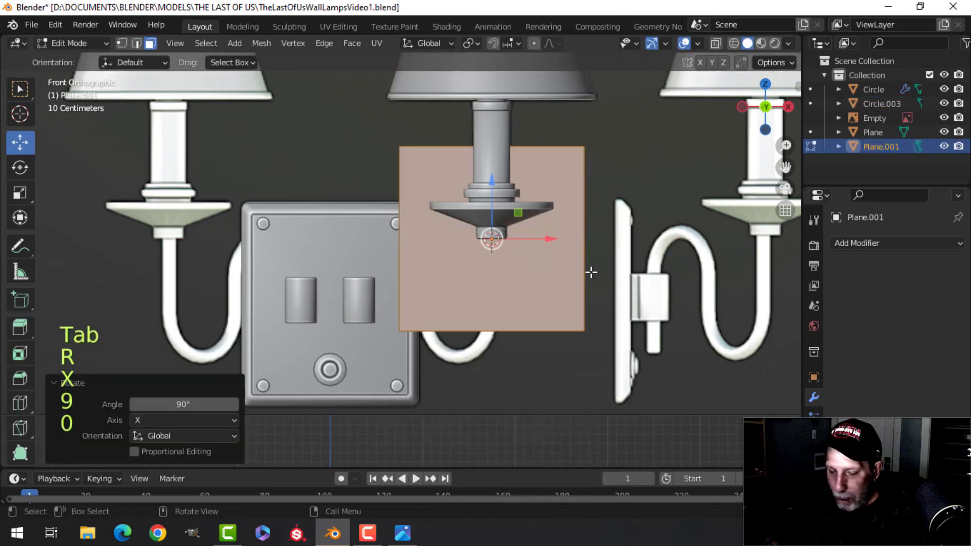
{"action": "key", "text": "g"}
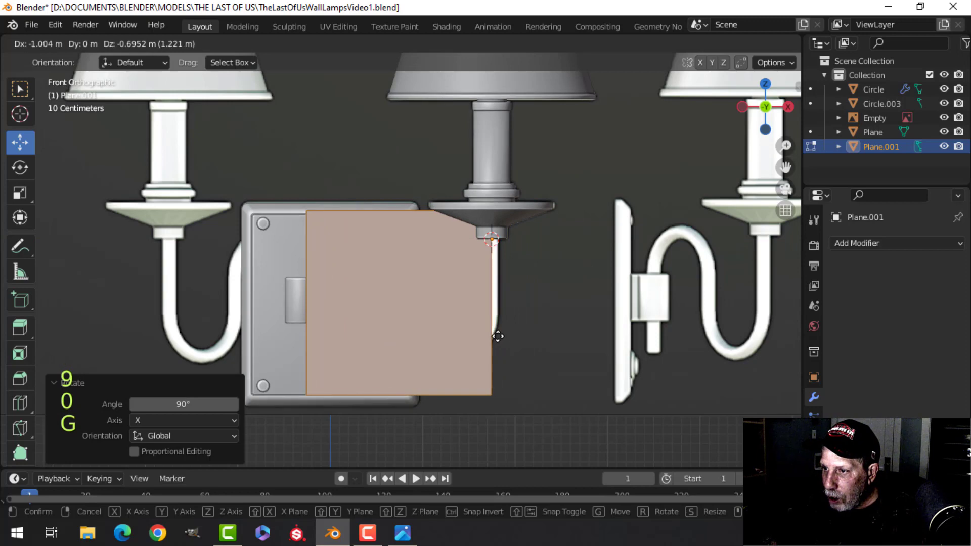
{"action": "left_click", "coordinate": [498, 336]}
{"action": "scroll", "coordinate": [506, 329], "scroll_direction": "up", "scroll_amount": 4}
{"action": "middle_click_drag", "start_coordinate": [546, 299], "coordinate": [446, 309], "text": "shift"}
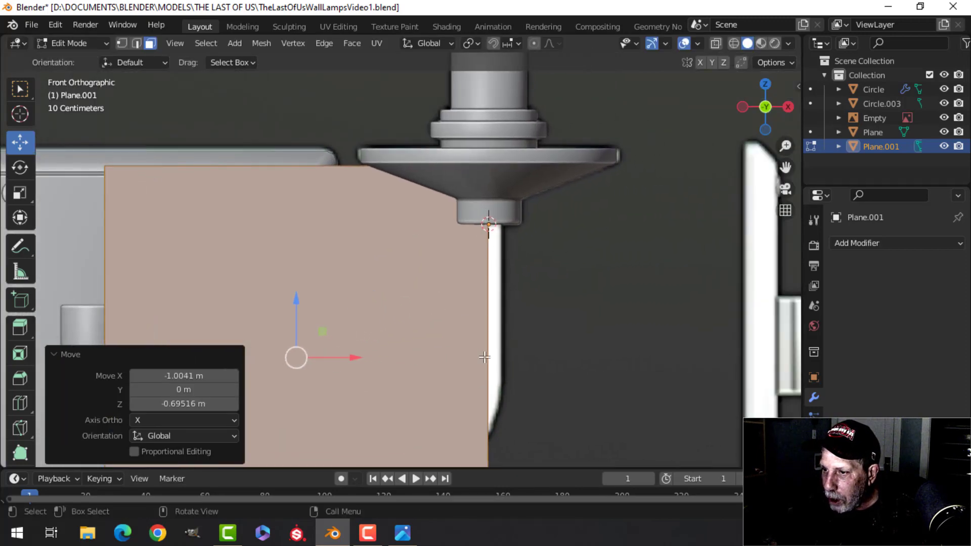
{"action": "scroll", "coordinate": [365, 327], "scroll_direction": "down", "scroll_amount": 2}
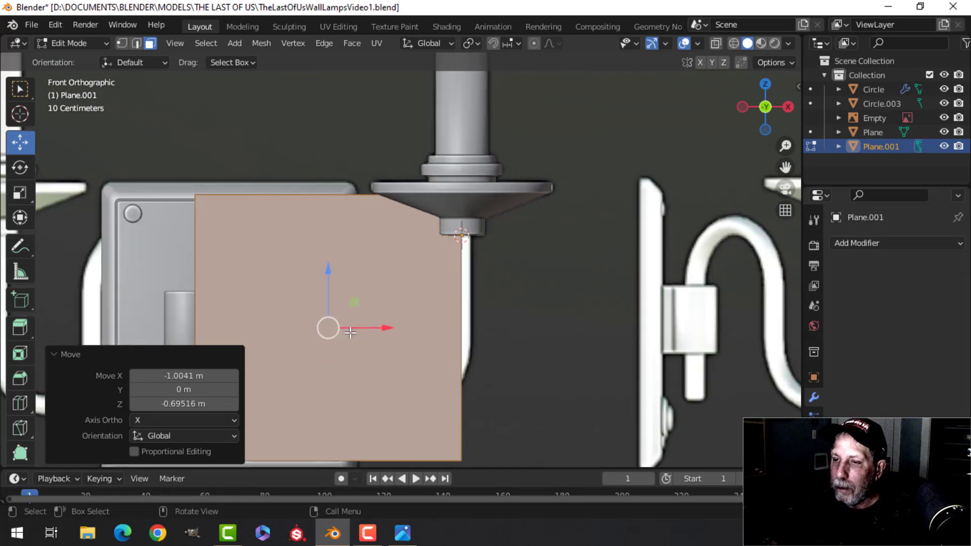
{"action": "middle_click_drag", "start_coordinate": [354, 327], "coordinate": [416, 315], "text": "shift"}
Step: Lower the plane's top edge to the upper bend of the reference lamp's arm, and switch the viewport to wireframe shading
{"action": "left_click", "coordinate": [394, 195]}
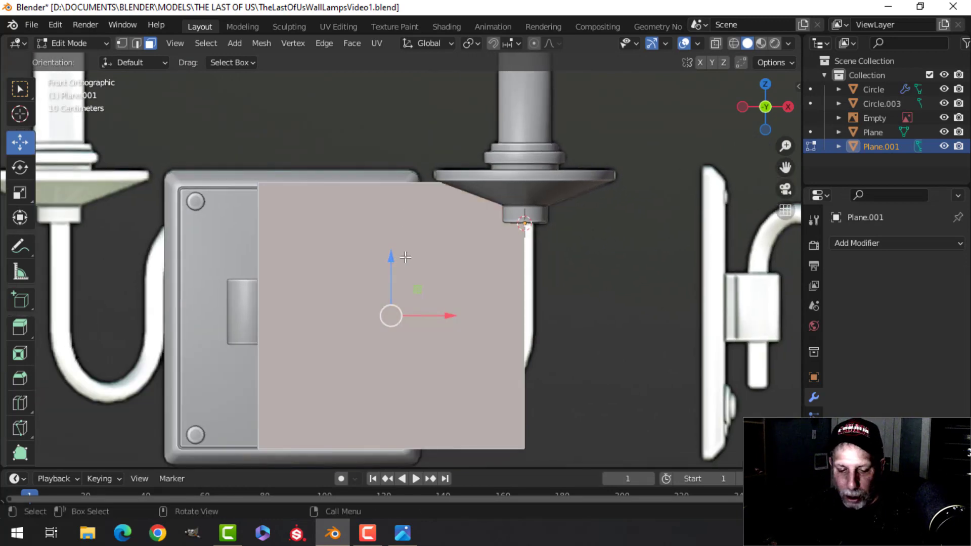
{"action": "key", "text": "2"}
{"action": "left_click", "coordinate": [394, 184]}
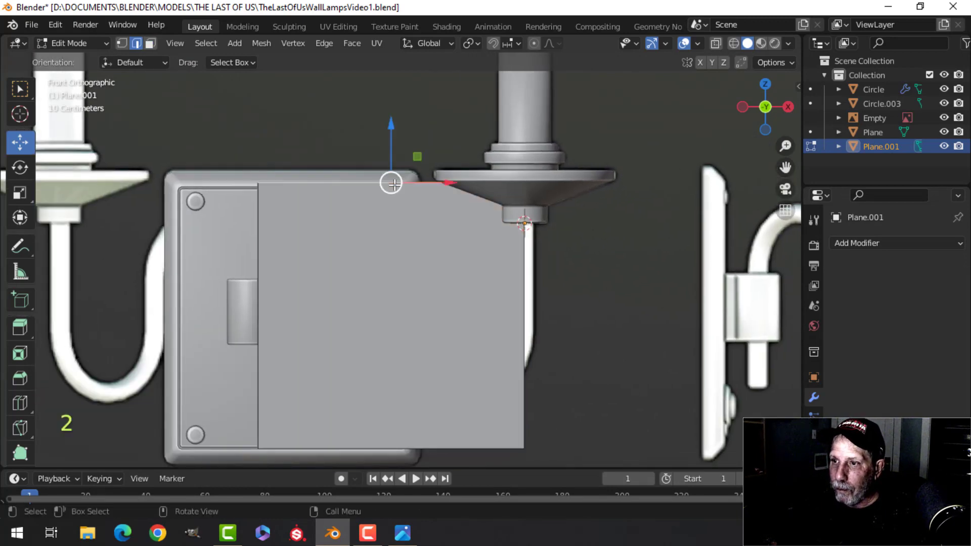
{"action": "left_click_drag", "start_coordinate": [392, 127], "coordinate": [391, 157]}
{"action": "key", "text": "z"}
{"action": "left_click", "coordinate": [310, 197]}
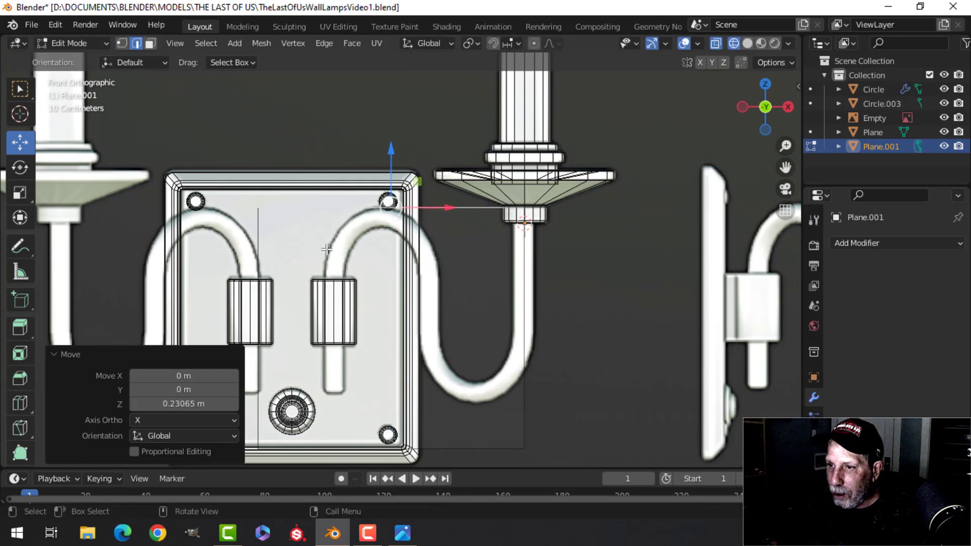
Step: Raise the plane's bottom edge about 0.328 m along Z to the lower bend of the reference arm
{"action": "scroll", "coordinate": [461, 368], "scroll_direction": "down", "scroll_amount": 1}
{"action": "left_click", "coordinate": [429, 413]}
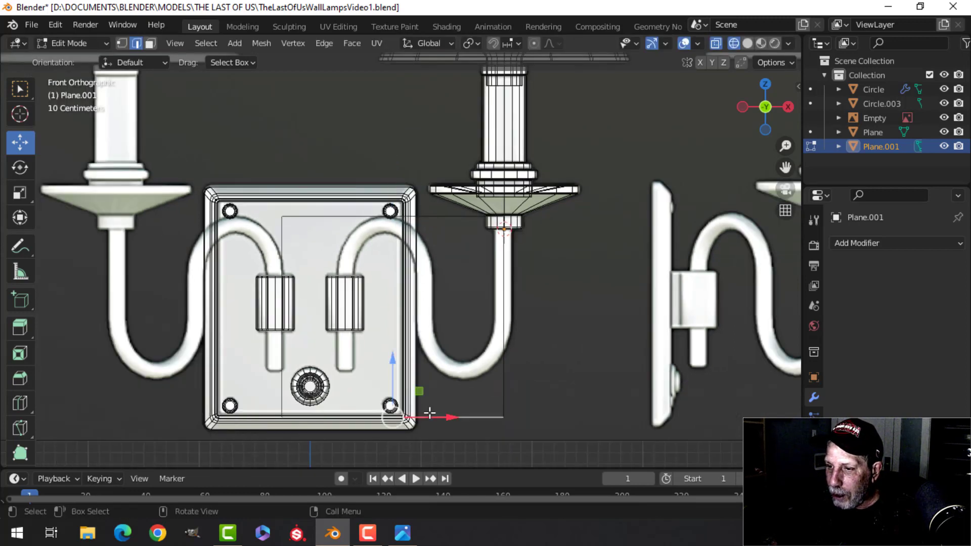
{"action": "left_click_drag", "start_coordinate": [390, 360], "coordinate": [403, 323]}
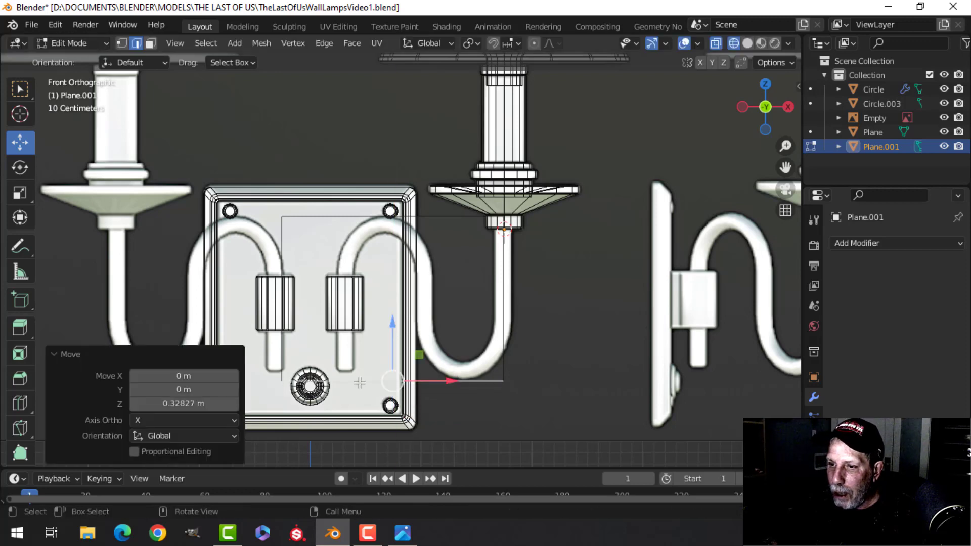
Step: Move the plane's left edge about 0.568 m in X and 0.939 m in Y onto the right cylinder's centre in the top view
{"action": "left_click", "coordinate": [286, 266]}
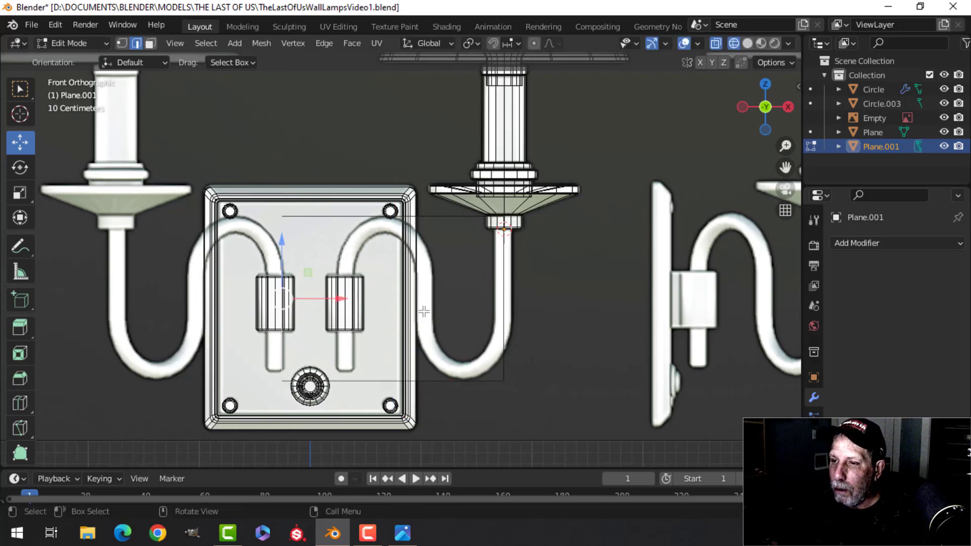
{"action": "key", "text": "KP_7"}
{"action": "scroll", "coordinate": [586, 267], "scroll_direction": "up", "scroll_amount": 2}
{"action": "middle_click_drag", "start_coordinate": [416, 256], "coordinate": [450, 401], "text": "shift"}
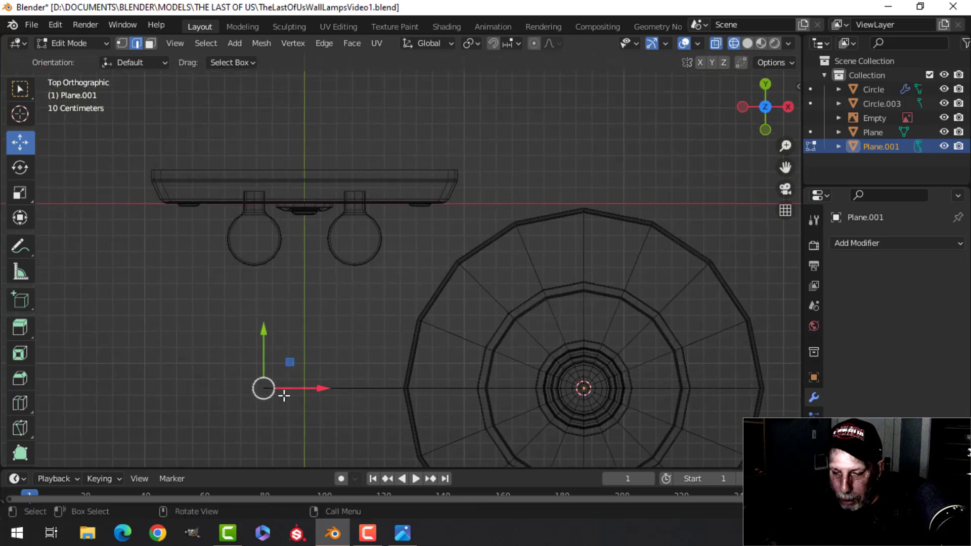
{"action": "key", "text": "g"}
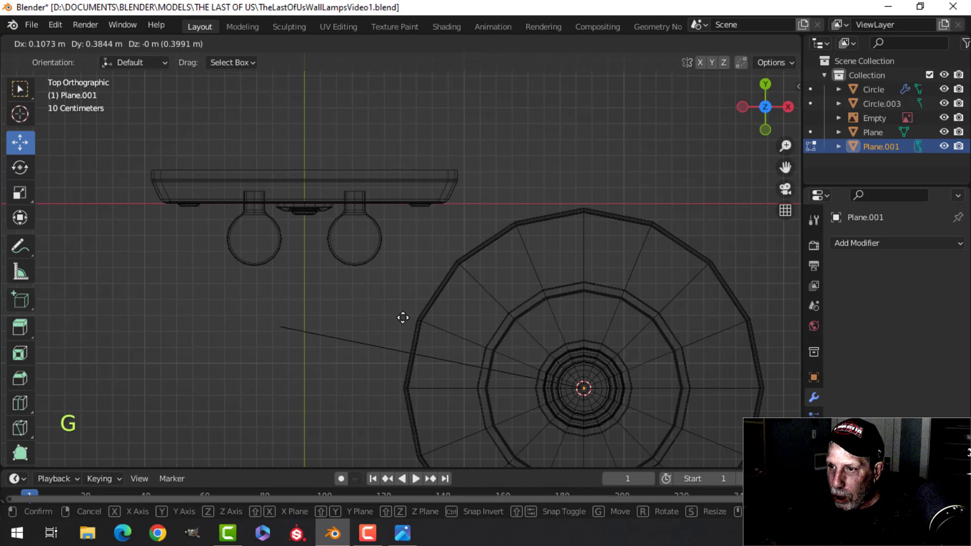
{"action": "left_click", "coordinate": [475, 232]}
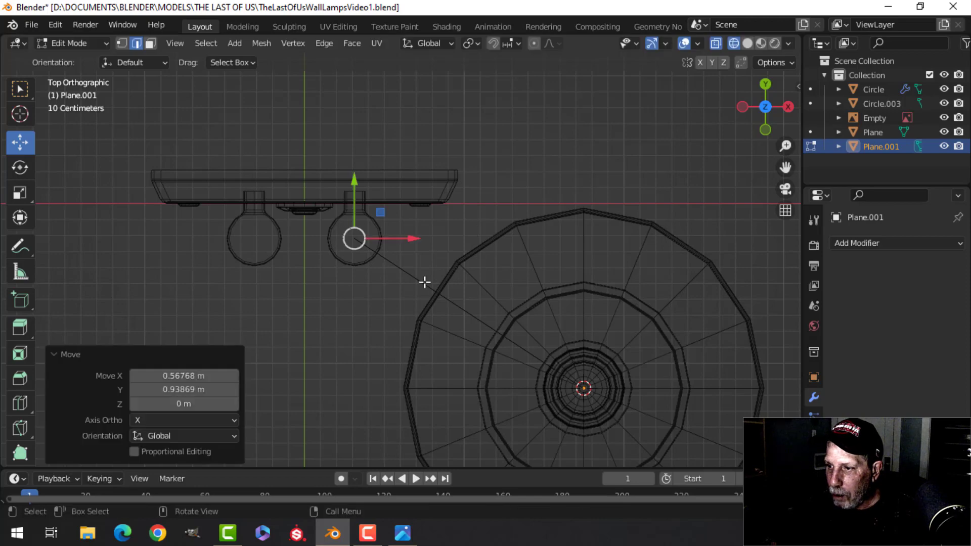
Step: Return the viewport to solid shading and add a centred vertical loop cut to the plane
{"action": "key", "text": "z"}
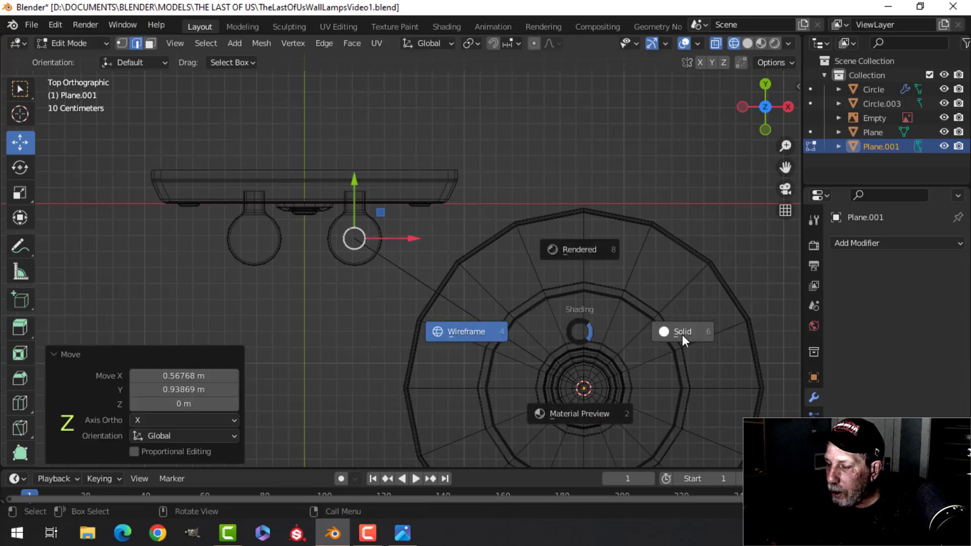
{"action": "left_click", "coordinate": [682, 335]}
{"action": "mouse_move", "coordinate": [516, 324]}
{"action": "middle_mouse_down"}
{"action": "mouse_move", "coordinate": [548, 228]}
{"action": "mouse_move", "coordinate": [529, 230]}
{"action": "middle_mouse_up"}
{"action": "scroll", "coordinate": [548, 298], "scroll_direction": "down", "scroll_amount": 1}
{"action": "mouse_move", "coordinate": [548, 299]}
{"action": "middle_mouse_down"}
{"action": "mouse_move", "coordinate": [534, 266]}
{"action": "mouse_move", "coordinate": [442, 177]}
{"action": "middle_mouse_up"}
{"action": "key", "text": "alt+a"}
{"action": "key", "text": "ctrl+r"}
{"action": "left_click", "coordinate": [441, 177]}
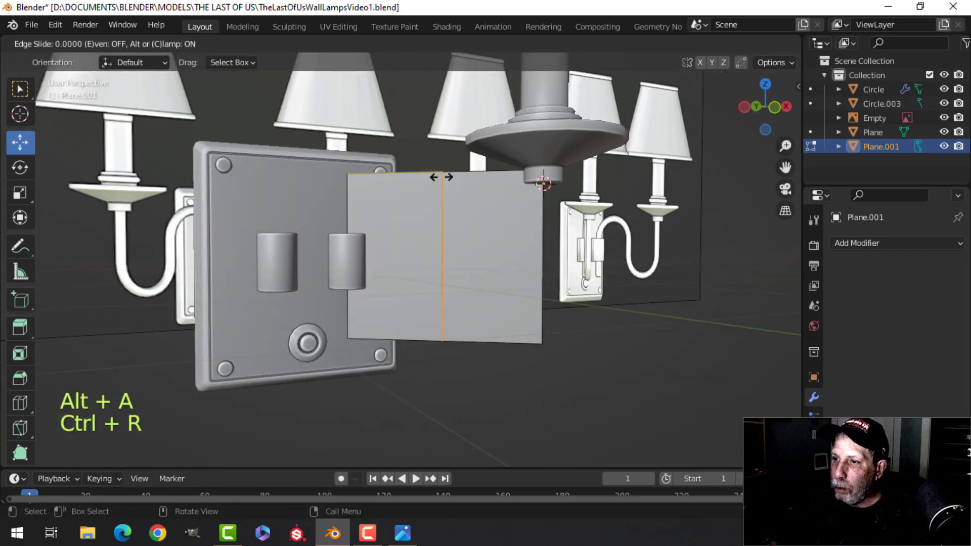
{"action": "right_click", "coordinate": [451, 277]}
Step: Delete the plane's lower edge near the wall plate and upper edge near the dish, leaving an S-shaped edge path
{"action": "key", "text": "alt+a"}
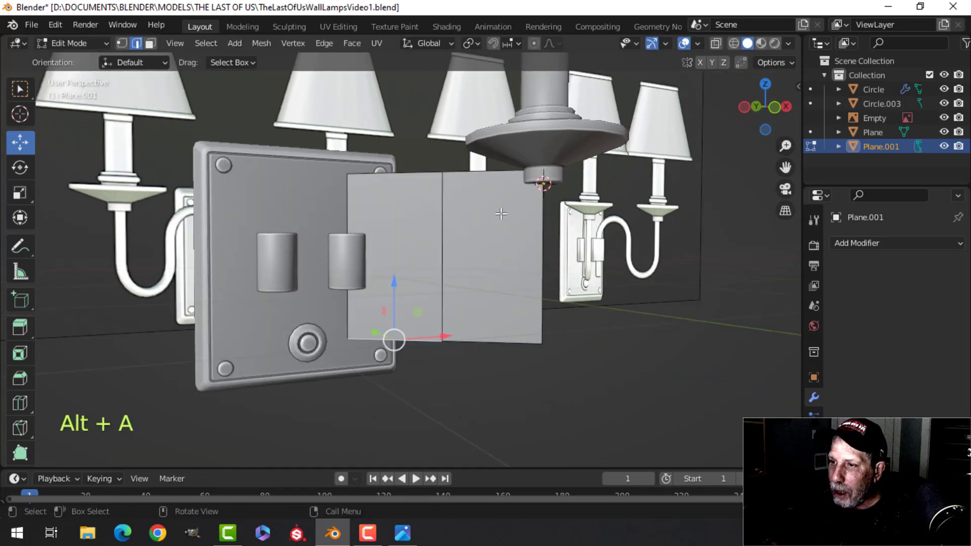
{"action": "left_click", "coordinate": [496, 183], "text": "shift"}
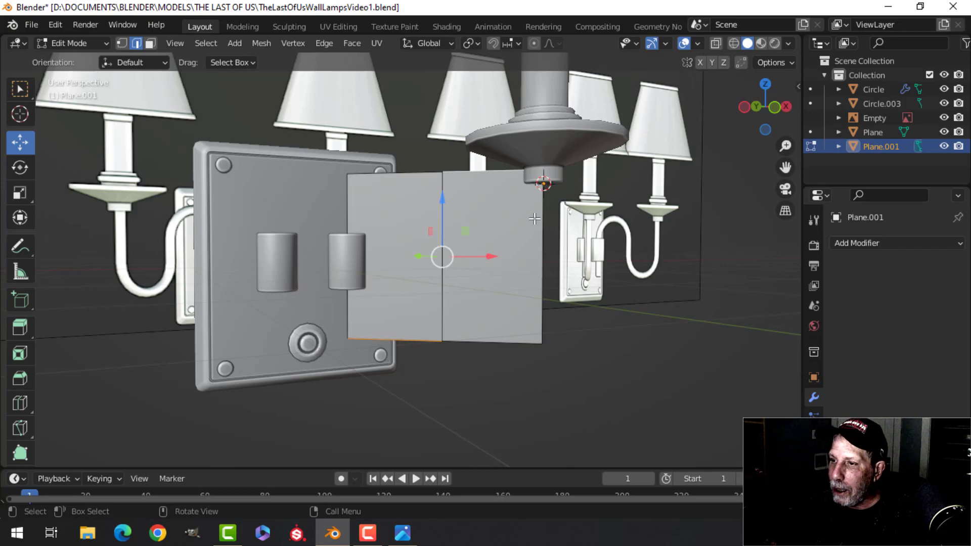
{"action": "key", "text": "x"}
{"action": "left_click", "coordinate": [478, 138]}
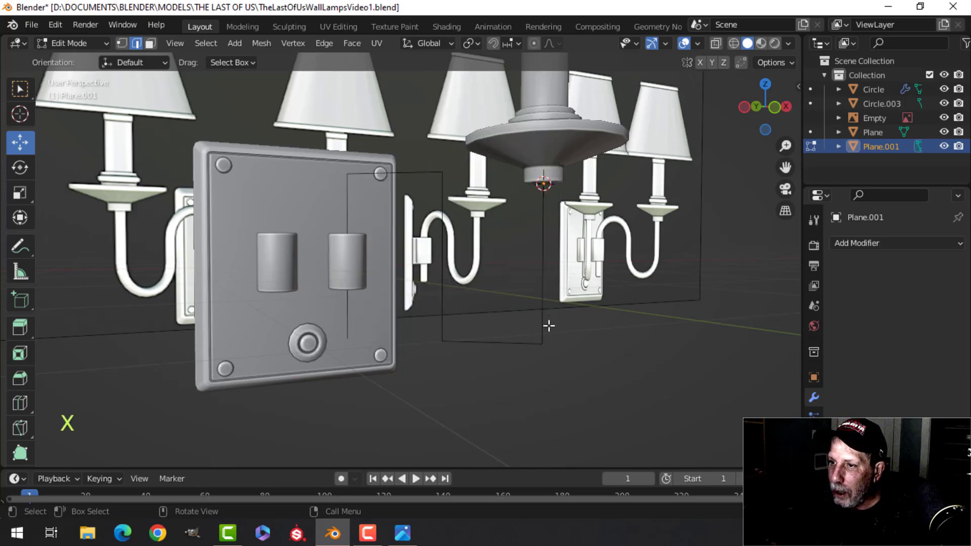
Step: Bevel the path's four corner vertices with 6 segments, a width of about 0.783 m and Clamp Overlap on
{"action": "key", "text": "a"}
{"action": "key", "text": "1"}
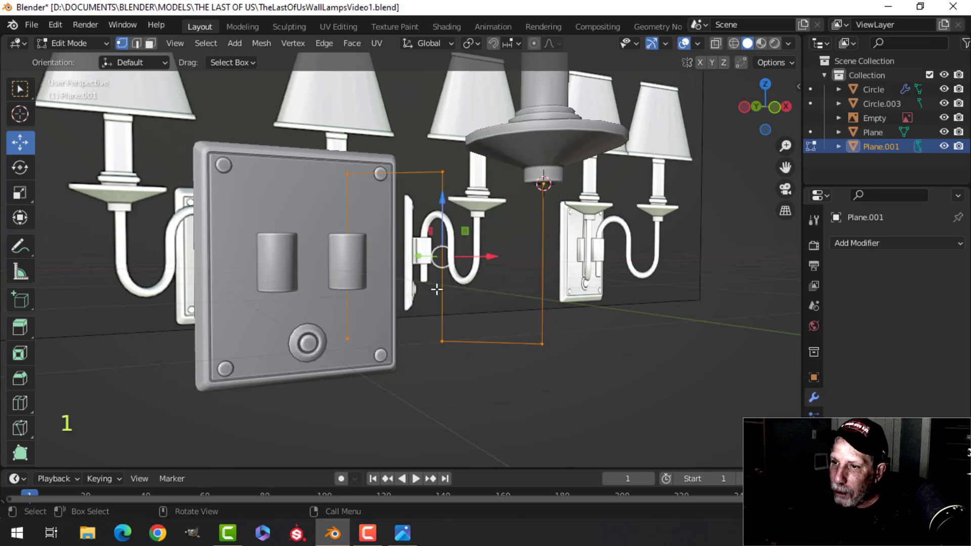
{"action": "left_click", "coordinate": [351, 169]}
{"action": "left_click", "coordinate": [444, 170], "text": "shift"}
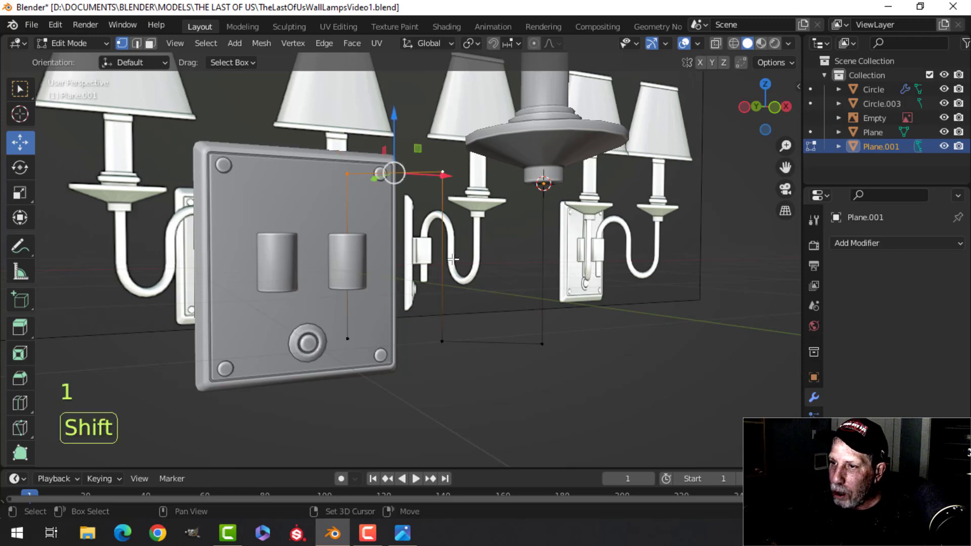
{"action": "left_click", "coordinate": [439, 345], "text": "shift"}
{"action": "left_click", "coordinate": [540, 349], "text": "shift"}
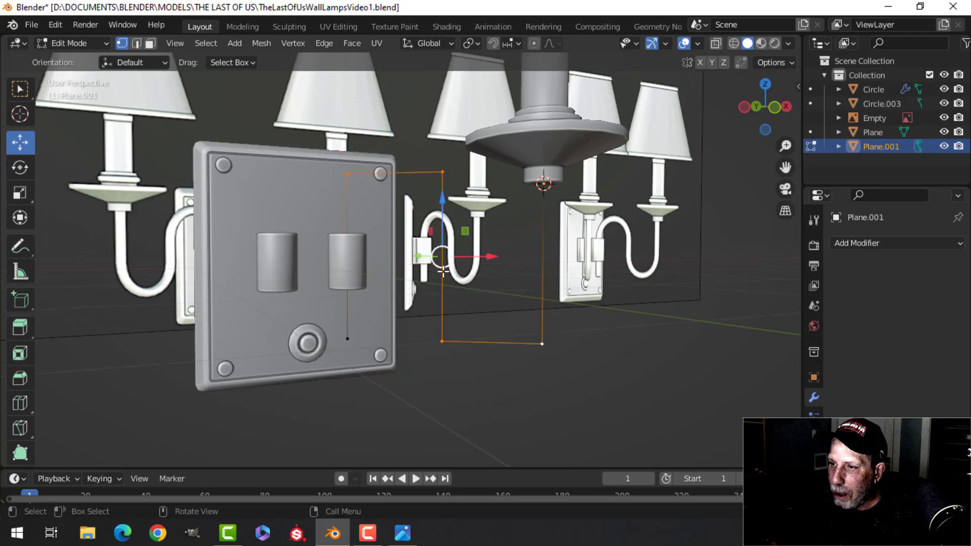
{"action": "key", "text": "ctrl+shift+b"}
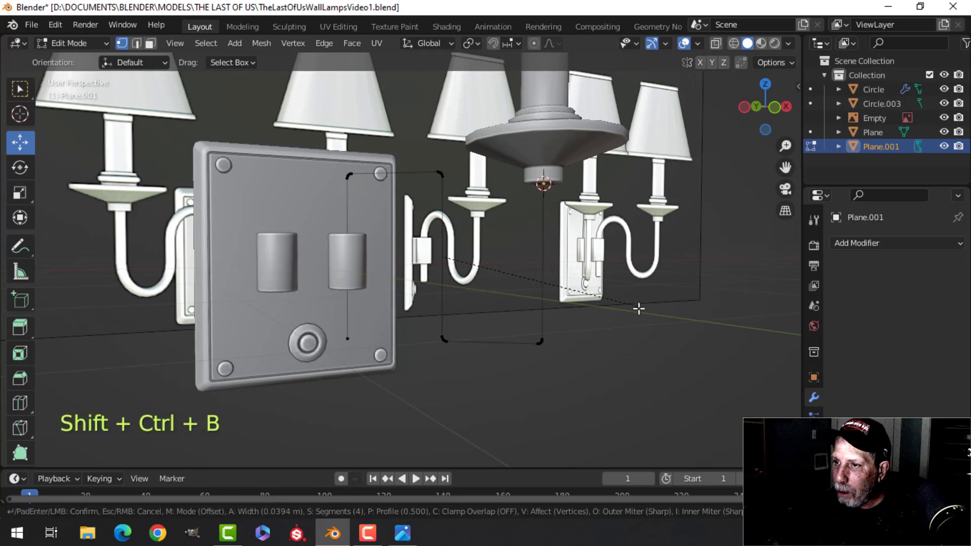
{"action": "key", "text": "c"}
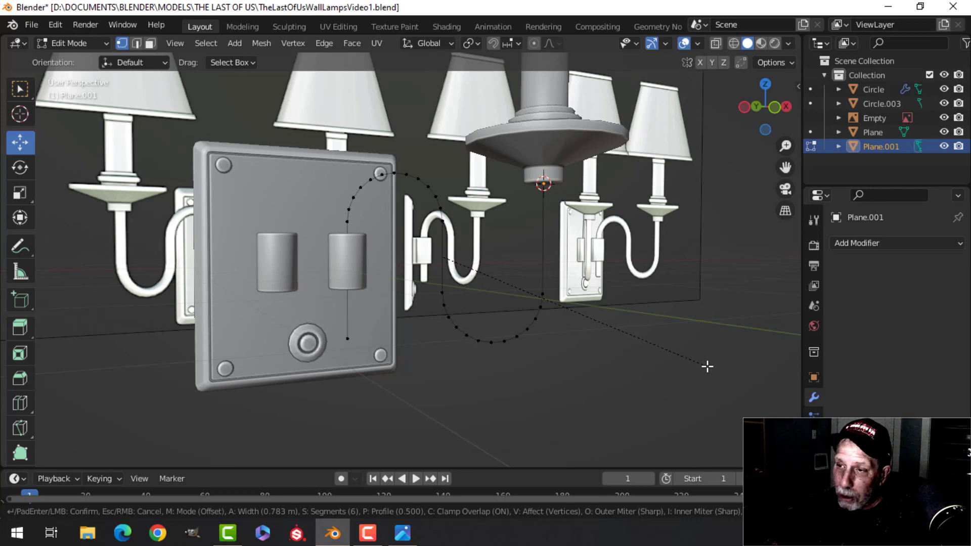
{"action": "left_click", "coordinate": [708, 367]}
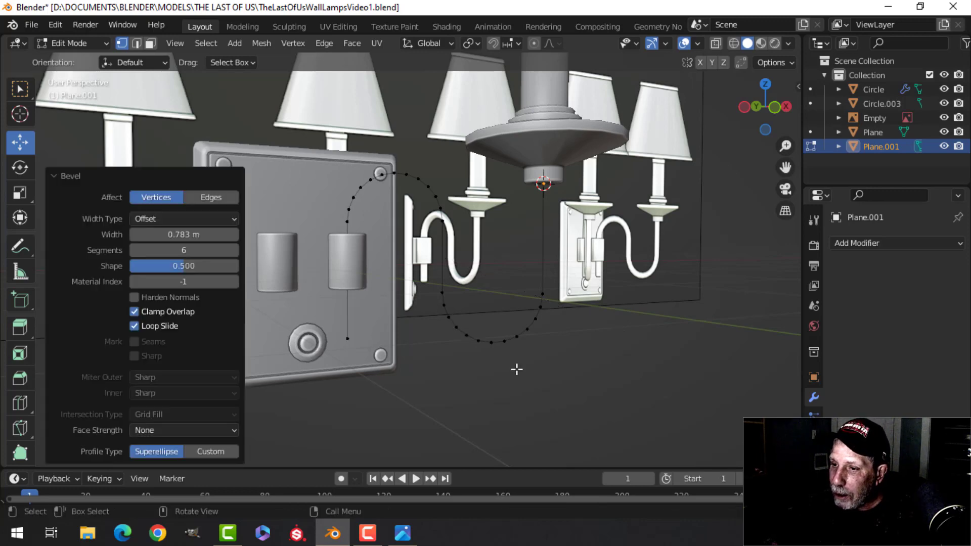
Step: Raise the path's free end vertex at the wall plate about 0.166 m along Z to the lower tip of the reference arm
{"action": "left_click", "coordinate": [347, 339]}
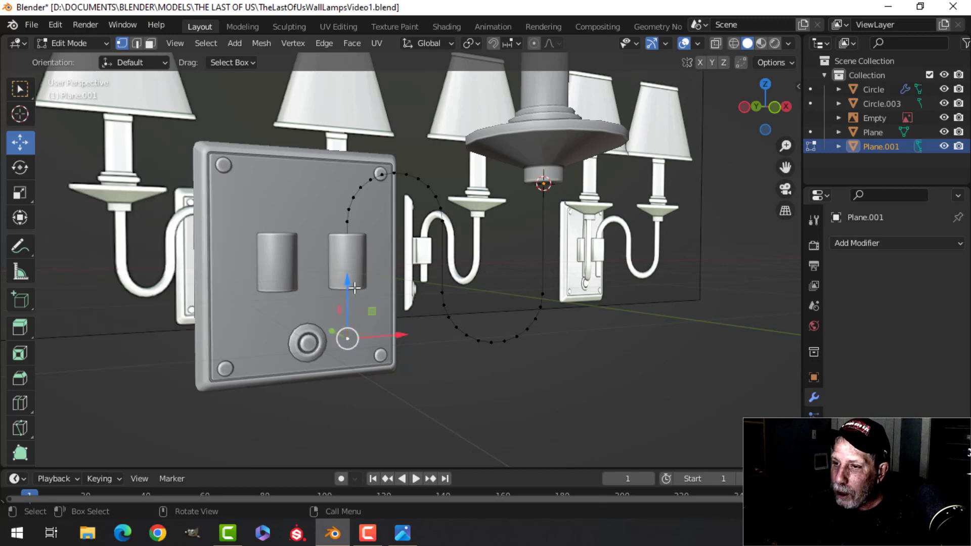
{"action": "left_click_drag", "start_coordinate": [354, 288], "coordinate": [346, 257]}
{"action": "key", "text": "KP_1"}
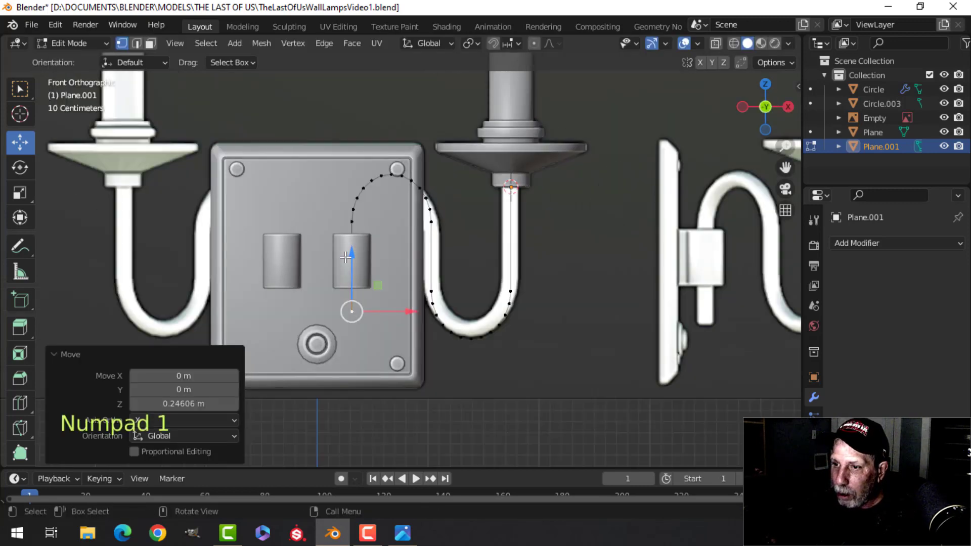
{"action": "key", "text": "z"}
{"action": "left_click", "coordinate": [239, 262]}
{"action": "scroll", "coordinate": [328, 328], "scroll_direction": "up", "scroll_amount": 1}
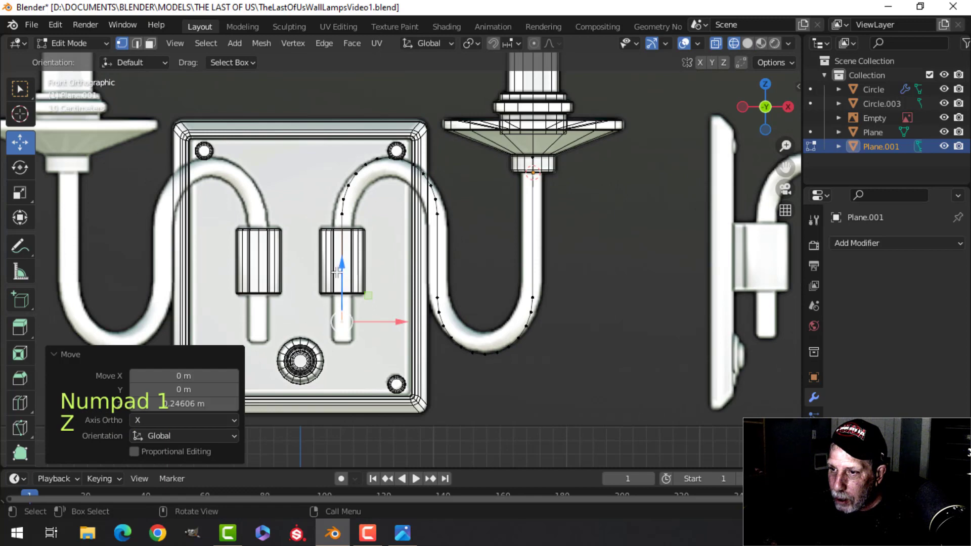
{"action": "left_click_drag", "start_coordinate": [337, 272], "coordinate": [340, 283]}
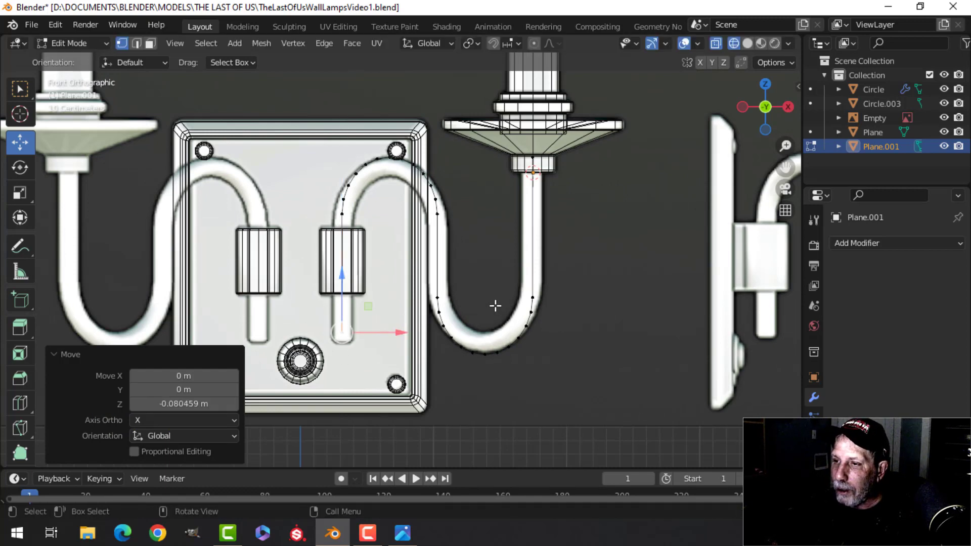
{"action": "key", "text": "z"}
{"action": "left_click", "coordinate": [607, 310]}
Step: Merge all vertices of the arm path by distance at 0.0001 m
{"action": "scroll", "coordinate": [465, 284], "scroll_direction": "down", "scroll_amount": 2}
{"action": "key", "text": "a"}
{"action": "middle_click_drag", "start_coordinate": [466, 284], "coordinate": [482, 301]}
{"action": "scroll", "coordinate": [482, 301], "scroll_direction": "up", "scroll_amount": 4}
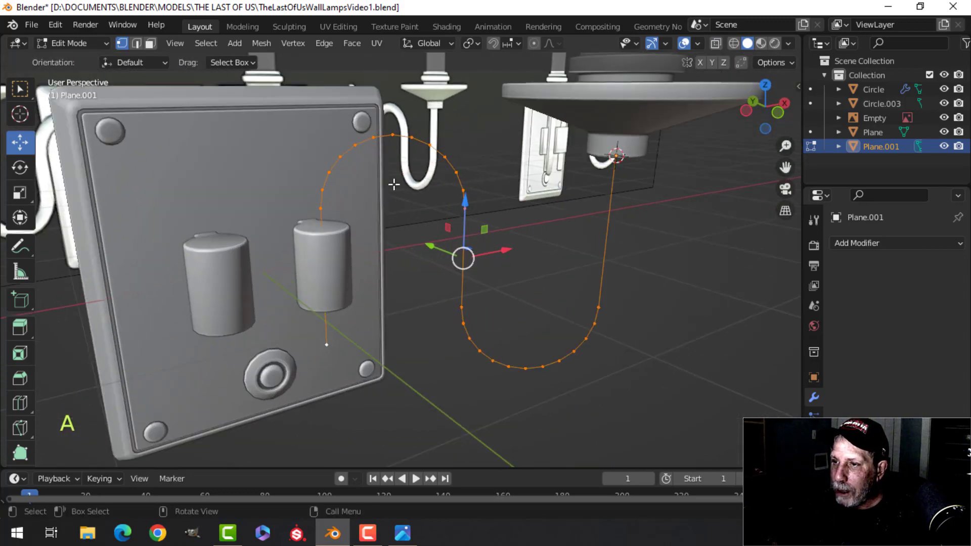
{"action": "scroll", "coordinate": [399, 170], "scroll_direction": "down", "scroll_amount": 2}
{"action": "middle_click_drag", "start_coordinate": [524, 250], "coordinate": [466, 227], "text": "shift"}
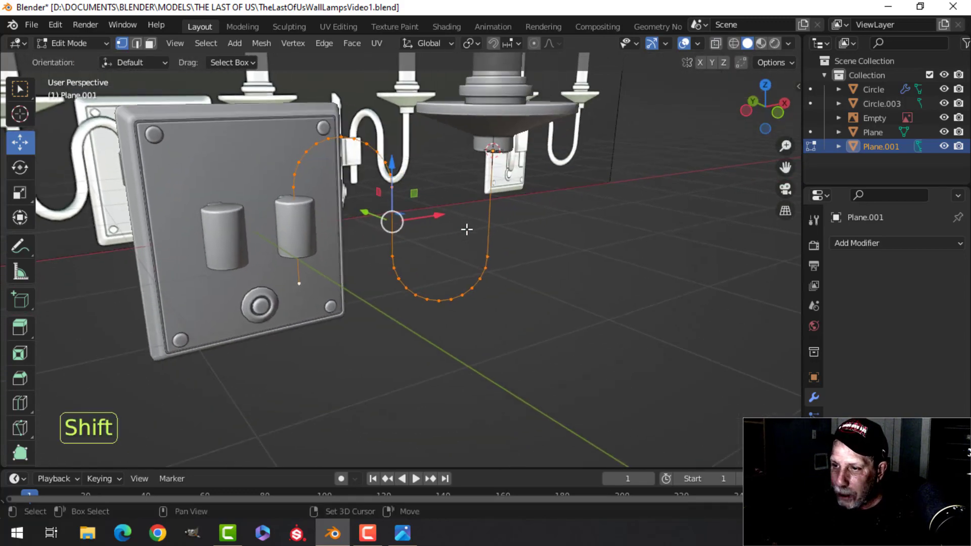
{"action": "key", "text": "m"}
{"action": "left_click", "coordinate": [466, 229]}
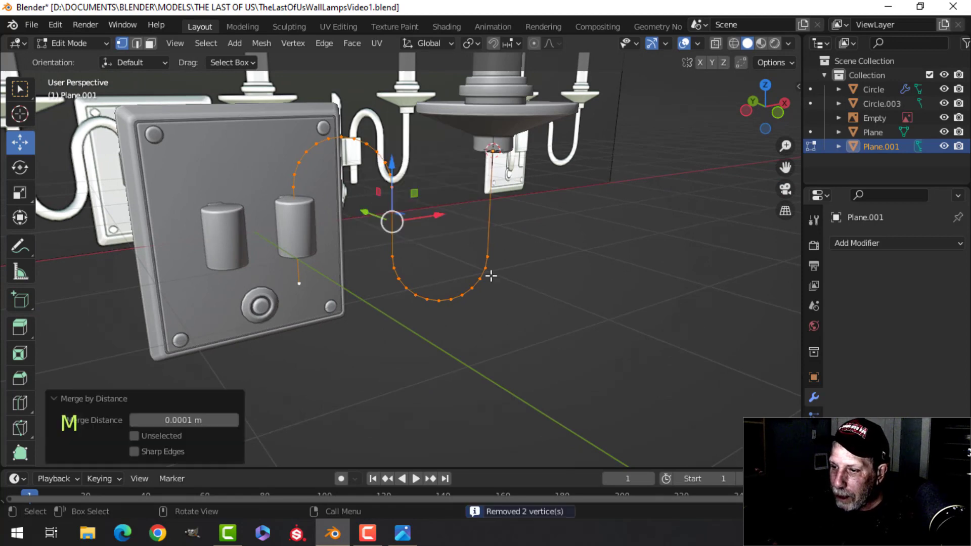
Step: Leave mesh editing and convert the S-shaped arm path to a curve
{"action": "key", "text": "Tab"}
{"action": "middle_click_drag", "start_coordinate": [542, 289], "coordinate": [427, 263]}
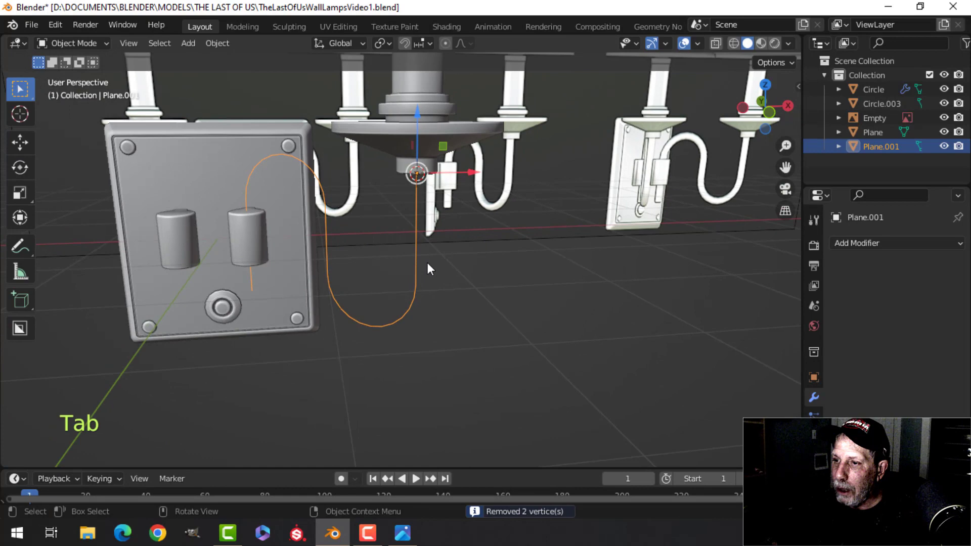
{"action": "right_click", "coordinate": [411, 221]}
{"action": "mouse_move", "coordinate": [380, 256]}
{"action": "left_click", "coordinate": [470, 255]}
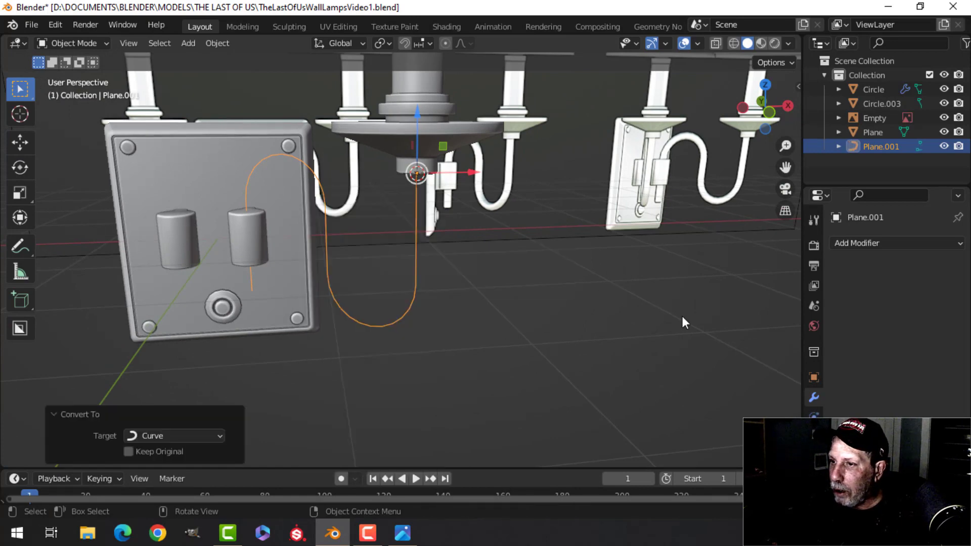
Step: Give the arm curve a round bevel with a depth of about 0.068 m
{"action": "left_click", "coordinate": [814, 457]}
{"action": "scroll", "coordinate": [855, 450], "scroll_direction": "down", "scroll_amount": 5}
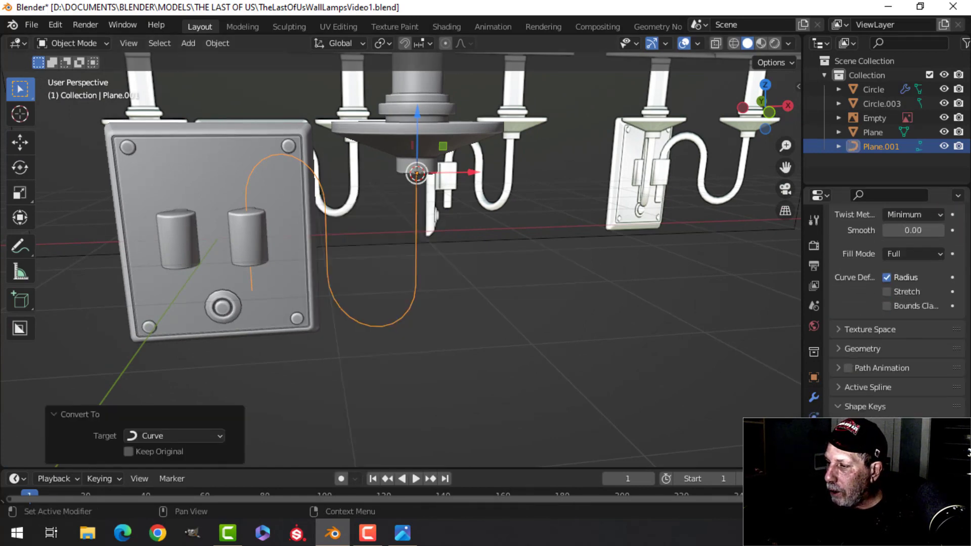
{"action": "left_click", "coordinate": [843, 352]}
{"action": "scroll", "coordinate": [891, 374], "scroll_direction": "down", "scroll_amount": 4}
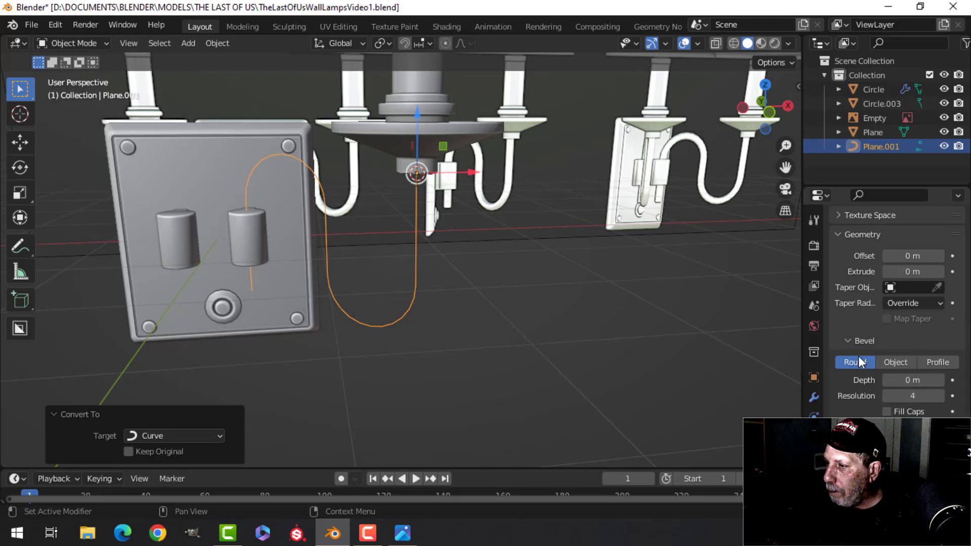
{"action": "left_click_drag", "start_coordinate": [911, 380], "coordinate": [946, 380]}
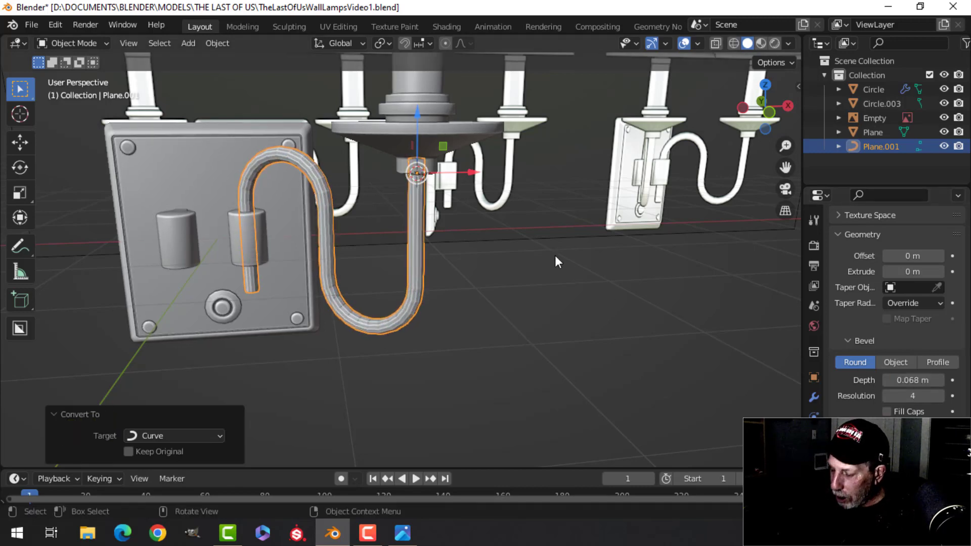
Step: Compare the arm tube's thickness and bends with the reference arm in a front wireframe view
{"action": "key", "text": "KP_1"}
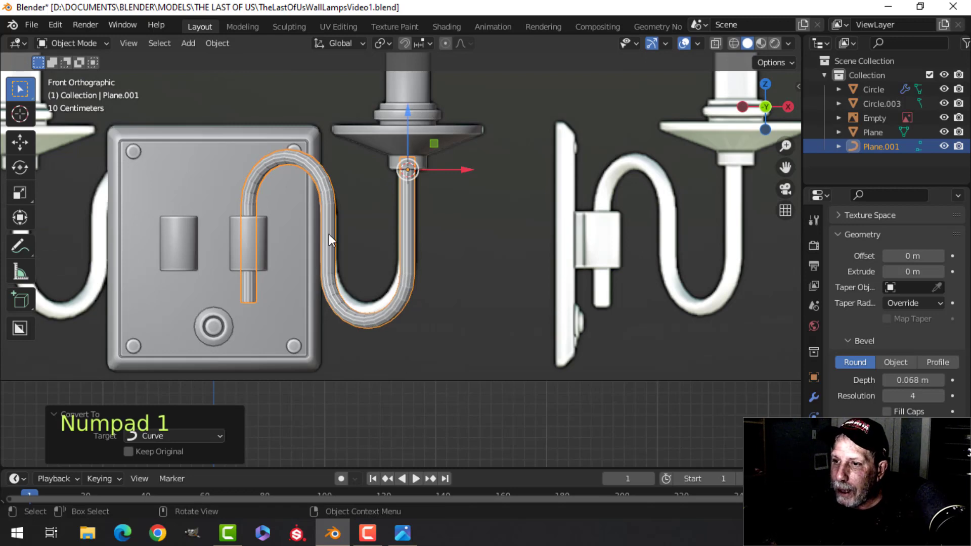
{"action": "key", "text": "z"}
{"action": "left_click", "coordinate": [298, 289]}
{"action": "scroll", "coordinate": [429, 294], "scroll_direction": "up", "scroll_amount": 3}
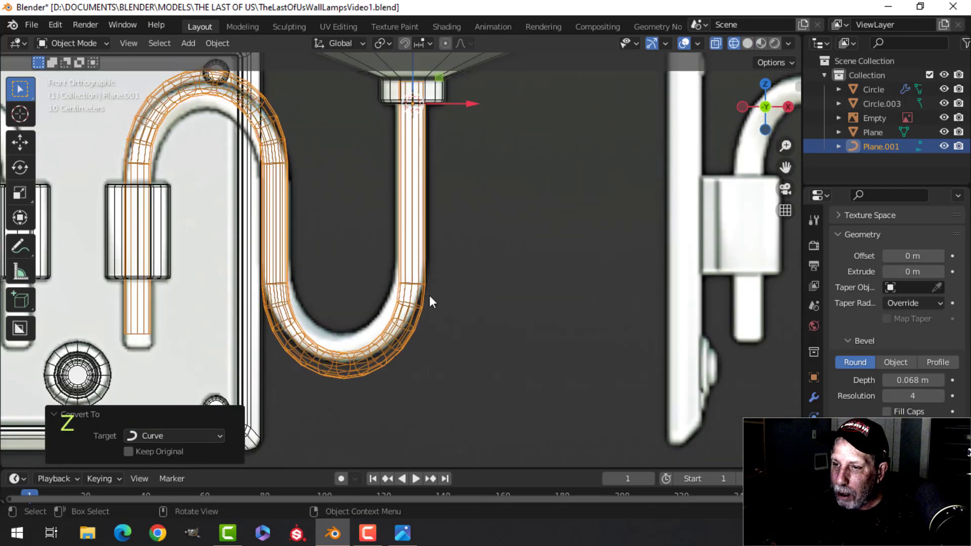
{"action": "key", "text": "z"}
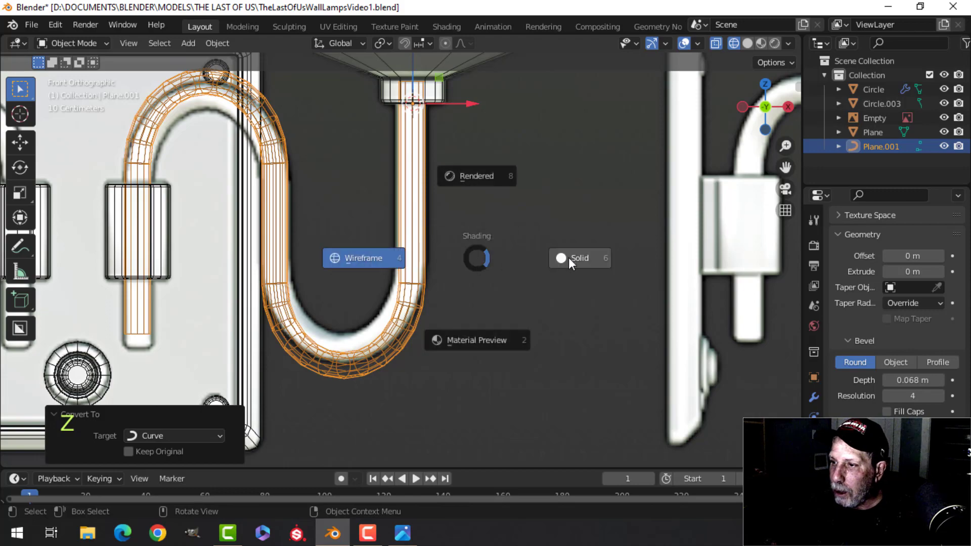
{"action": "left_click", "coordinate": [568, 257]}
{"action": "scroll", "coordinate": [480, 254], "scroll_direction": "down", "scroll_amount": 4}
{"action": "mouse_move", "coordinate": [481, 254]}
{"action": "middle_mouse_down"}
{"action": "mouse_move", "coordinate": [458, 296]}
{"action": "mouse_move", "coordinate": [439, 291]}
{"action": "mouse_move", "coordinate": [483, 214]}
{"action": "mouse_move", "coordinate": [345, 238]}
{"action": "mouse_move", "coordinate": [445, 268]}
{"action": "middle_mouse_up"}
{"action": "scroll", "coordinate": [920, 280], "scroll_direction": "up", "scroll_amount": 6}
Step: Set the arm curve's preview resolution to 4 and convert the arm to a mesh
{"action": "scroll", "coordinate": [920, 280], "scroll_direction": "up", "scroll_amount": 5}
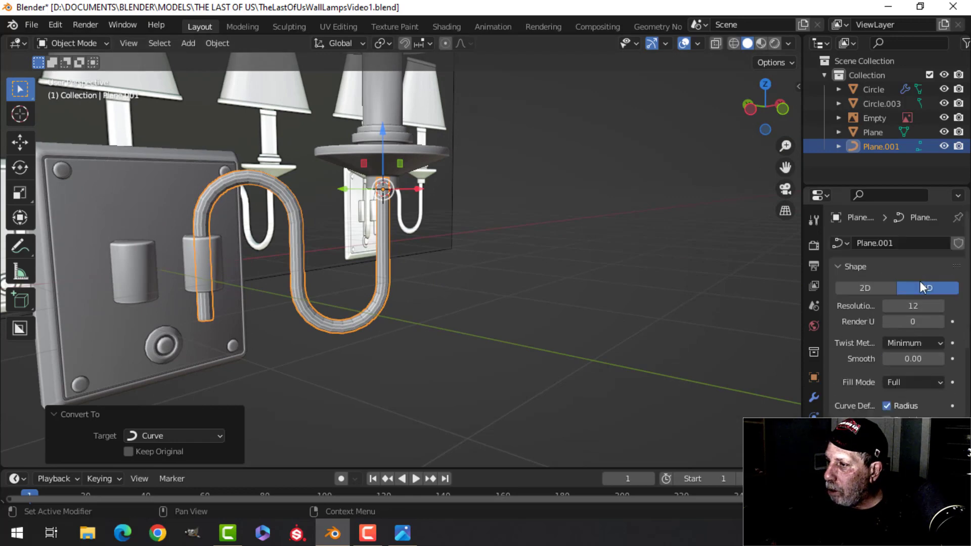
{"action": "double_click", "coordinate": [913, 306]}
{"action": "type", "text": "4"}
{"action": "key", "text": "Return"}
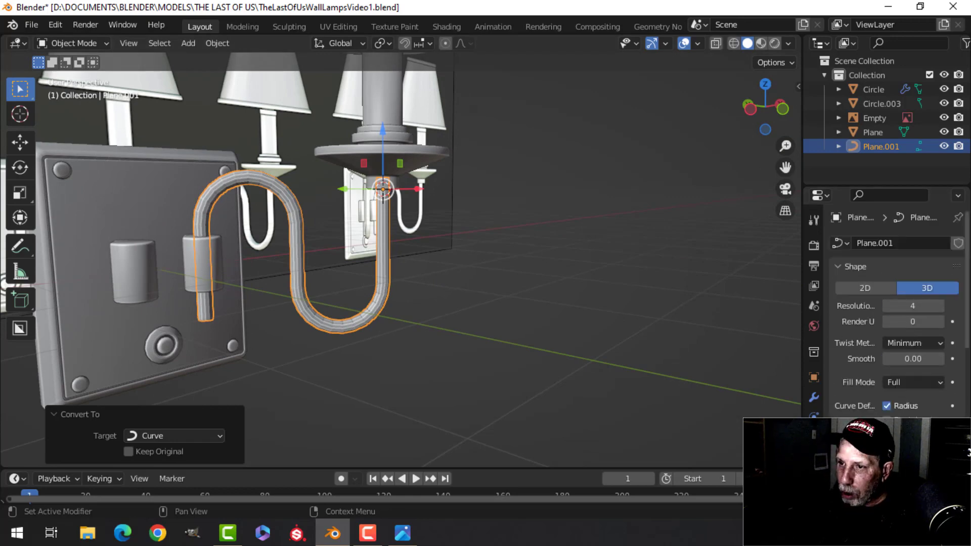
{"action": "right_click", "coordinate": [282, 197]}
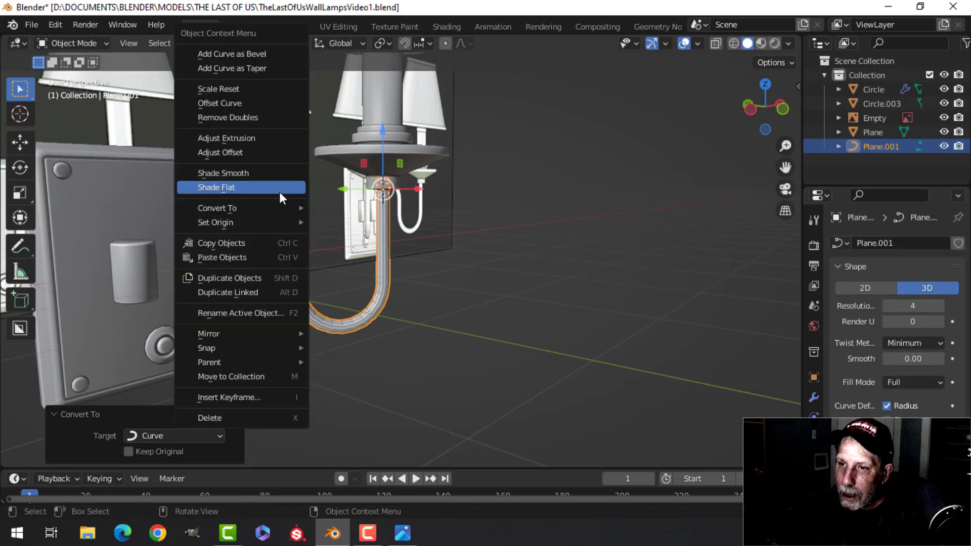
{"action": "mouse_move", "coordinate": [255, 203]}
{"action": "left_click", "coordinate": [337, 222]}
Step: Fill the open lower end of the arm tube below the right cylinder with a face
{"action": "scroll", "coordinate": [342, 234], "scroll_direction": "up", "scroll_amount": 4}
{"action": "middle_click_drag", "start_coordinate": [342, 234], "coordinate": [571, 114], "text": "shift"}
{"action": "middle_click_drag", "start_coordinate": [298, 234], "coordinate": [289, 207]}
{"action": "middle_click_drag", "start_coordinate": [259, 178], "coordinate": [269, 232], "text": "shift"}
{"action": "scroll", "coordinate": [300, 252], "scroll_direction": "up", "scroll_amount": 3}
{"action": "key", "text": "Tab"}
{"action": "key", "text": "alt+a"}
{"action": "key", "text": "2"}
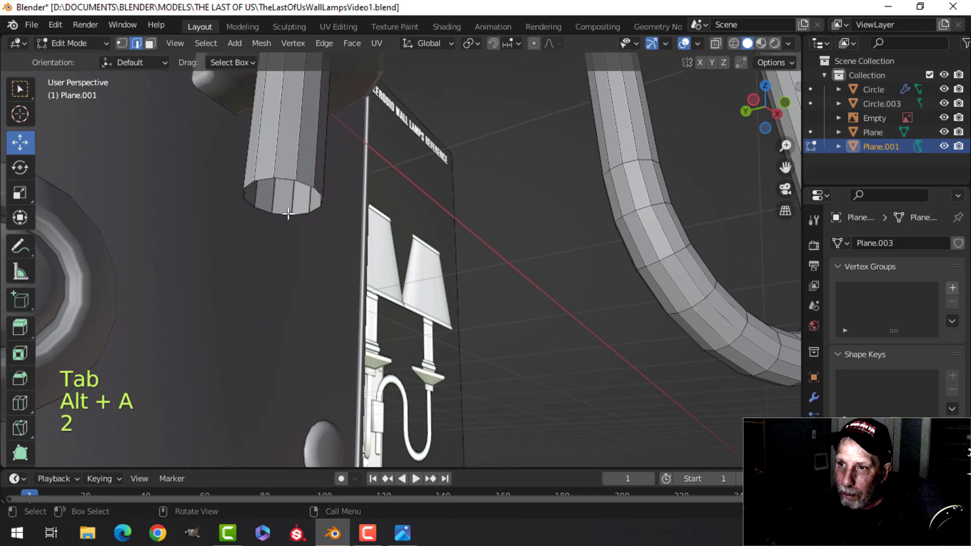
{"action": "left_click", "coordinate": [286, 179], "text": "alt+shift"}
{"action": "key", "text": "f"}
{"action": "middle_click_drag", "start_coordinate": [422, 178], "coordinate": [390, 191]}
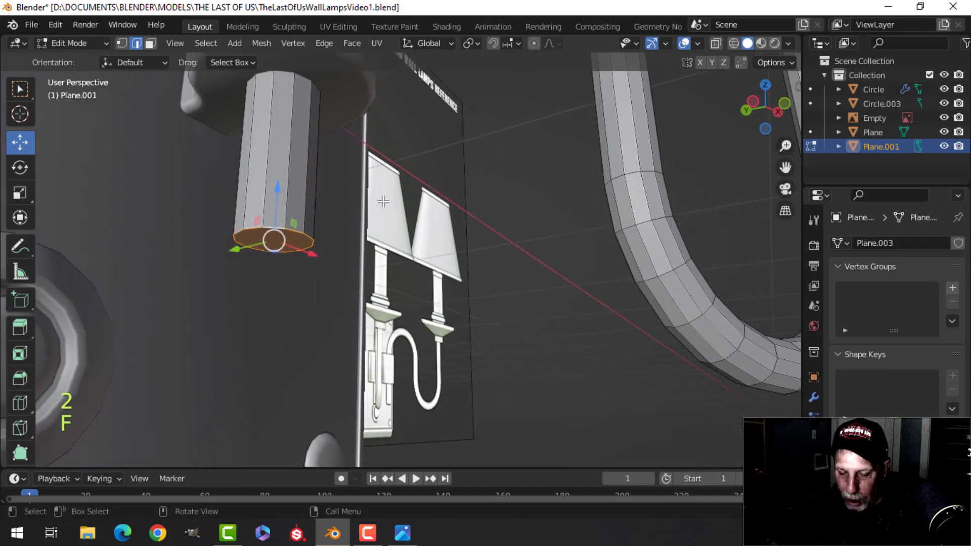
Step: Bevel the rim of the arm's capped lower end about 0.039 m with 3 segments
{"action": "key", "text": "ctrl+b"}
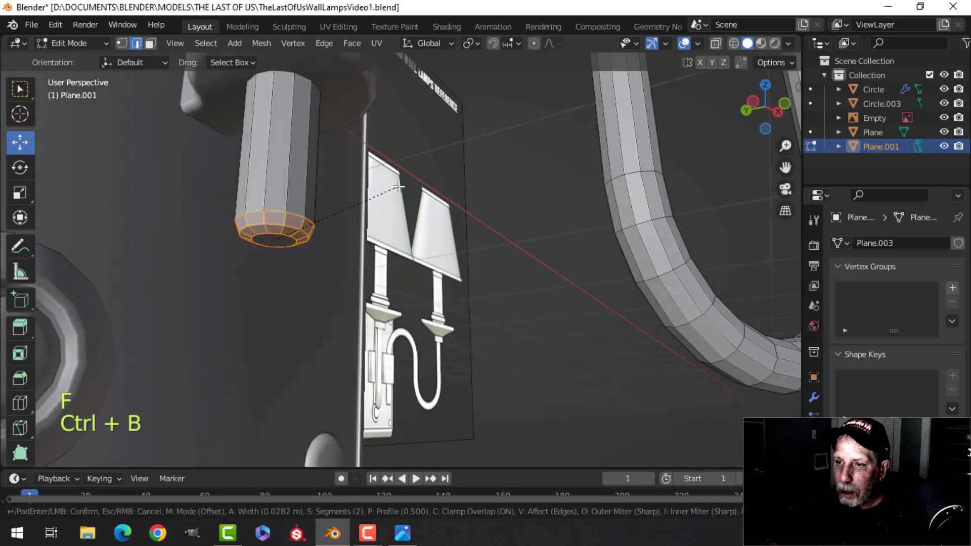
{"action": "scroll", "coordinate": [401, 185], "scroll_direction": "up", "scroll_amount": 1}
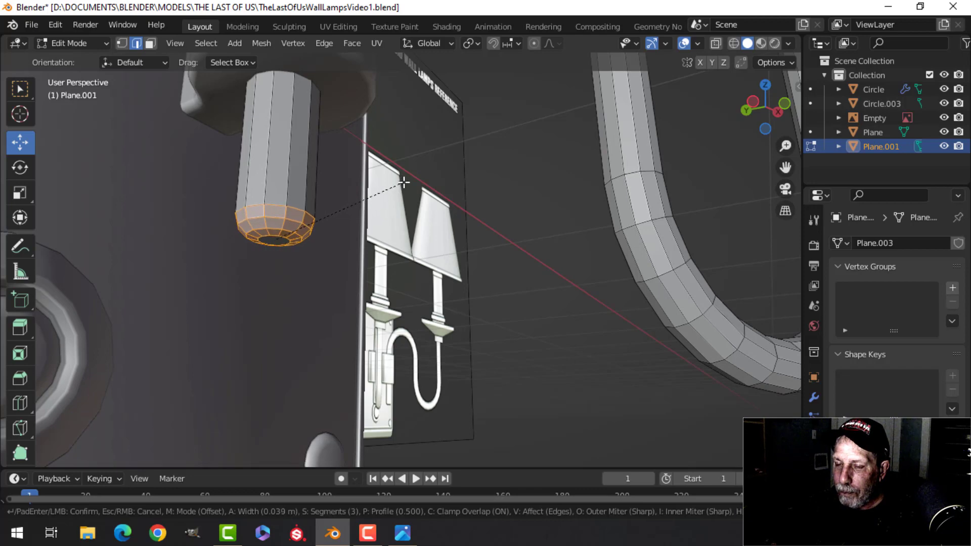
{"action": "left_click", "coordinate": [404, 183]}
{"action": "key", "text": "Tab"}
Step: Apply smooth shading to the arm and deselect it
{"action": "right_click", "coordinate": [284, 147]}
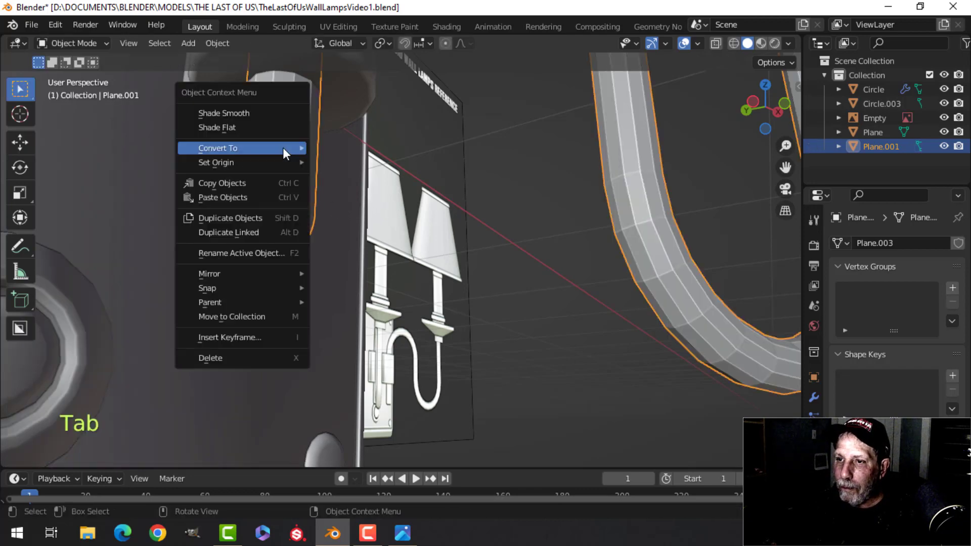
{"action": "left_click", "coordinate": [278, 122]}
{"action": "scroll", "coordinate": [277, 122], "scroll_direction": "down", "scroll_amount": 6}
{"action": "key", "text": "alt+a"}
{"action": "middle_click_drag", "start_coordinate": [497, 183], "coordinate": [420, 223]}
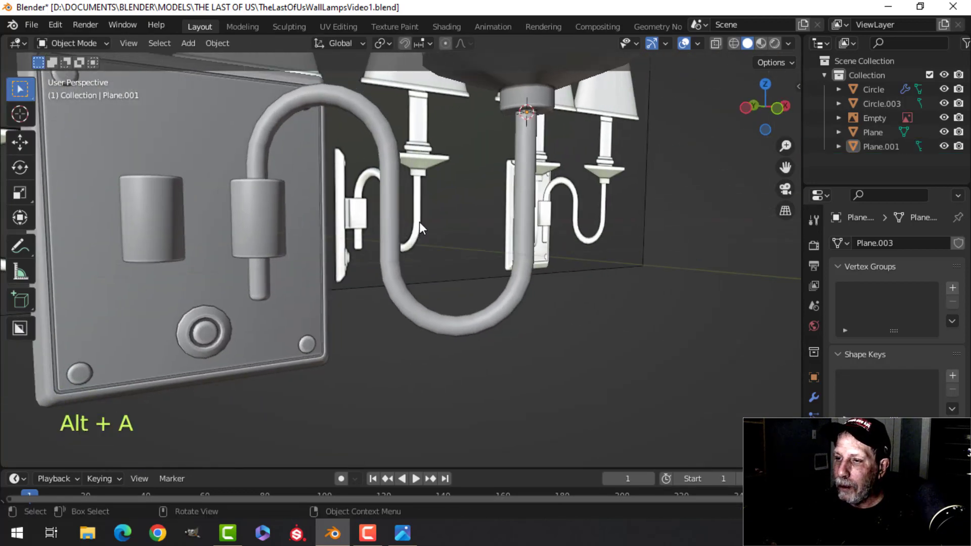
Step: Recalculate all of the arm's normals to the outside
{"action": "left_click", "coordinate": [401, 192]}
{"action": "key", "text": "Tab"}
{"action": "key", "text": "a"}
{"action": "key", "text": "alt+n"}
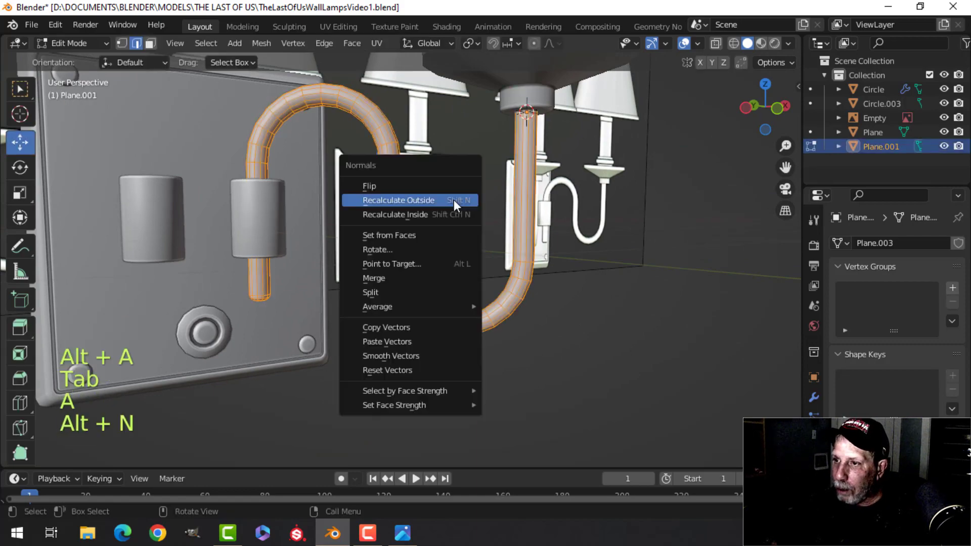
{"action": "left_click", "coordinate": [454, 199]}
{"action": "key", "text": "Tab"}
{"action": "key", "text": "alt+a"}
Step: Join the arm to the dish and lamp holder object, keeping the dish object active
{"action": "middle_click_drag", "start_coordinate": [539, 217], "coordinate": [417, 275]}
{"action": "scroll", "coordinate": [486, 220], "scroll_direction": "down", "scroll_amount": 3}
{"action": "scroll", "coordinate": [417, 274], "scroll_direction": "up", "scroll_amount": 2}
{"action": "left_click", "coordinate": [411, 207]}
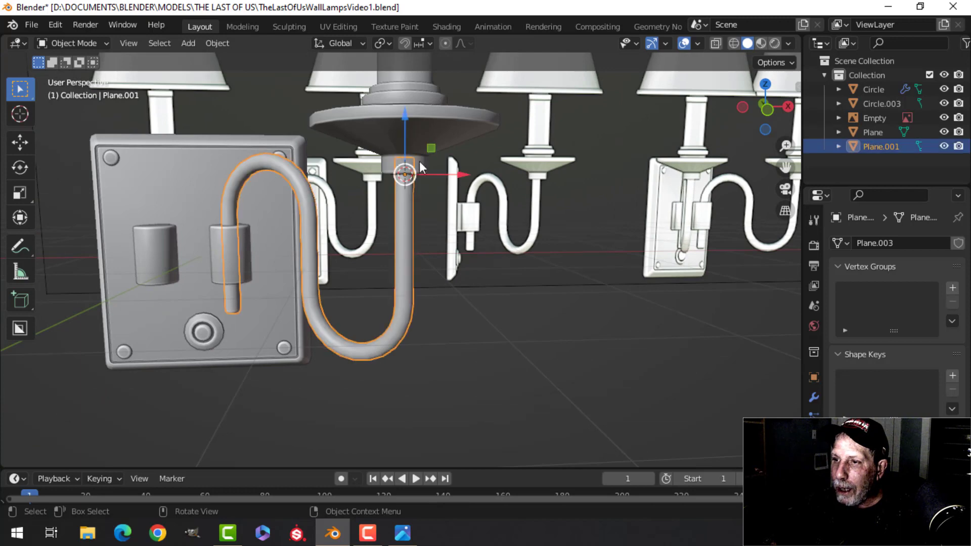
{"action": "left_click", "coordinate": [453, 133], "text": "shift"}
{"action": "key", "text": "ctrl+j"}
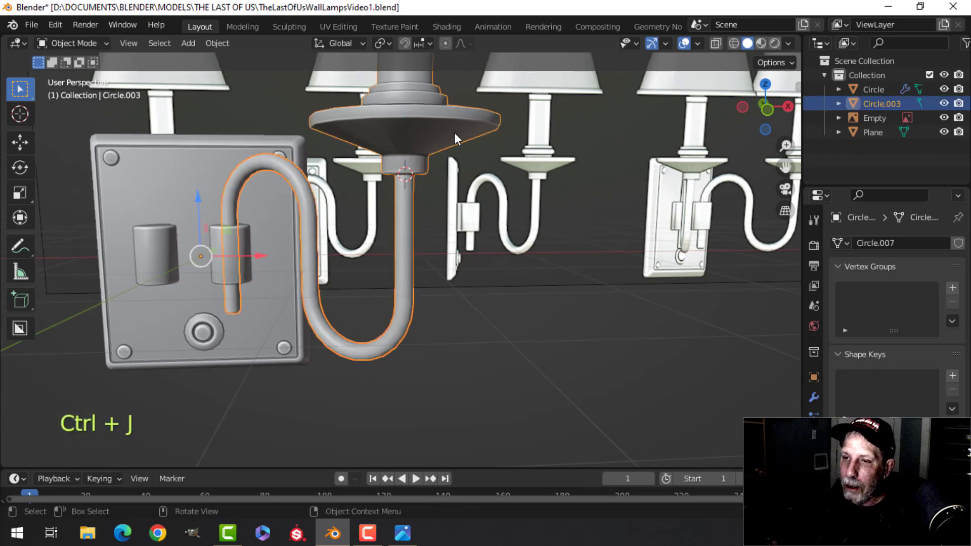
Step: Snap the 3D cursor to the centre of all the wall plate's geometry
{"action": "middle_click_drag", "start_coordinate": [260, 317], "coordinate": [331, 300]}
{"action": "left_click", "coordinate": [311, 307]}
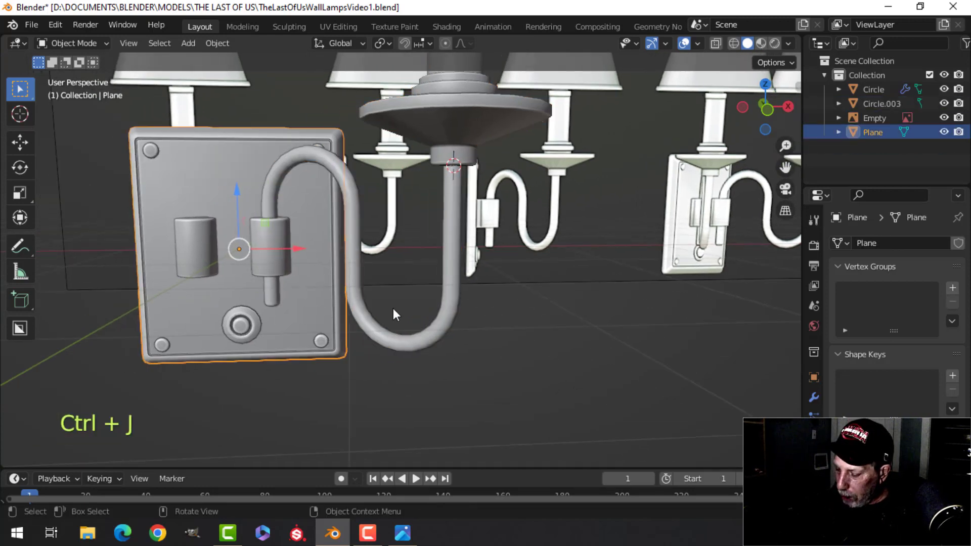
{"action": "key", "text": "KP_1"}
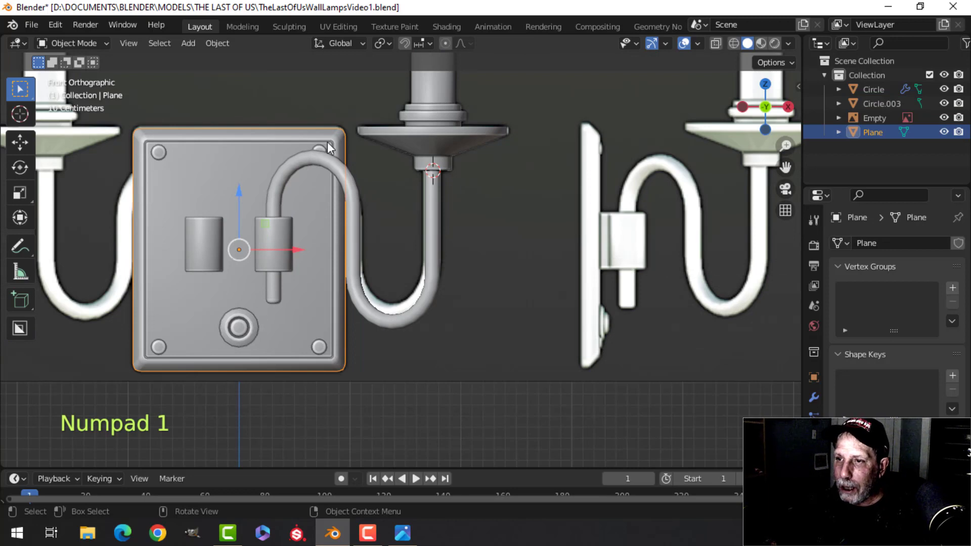
{"action": "key", "text": "Tab"}
{"action": "key", "text": "a"}
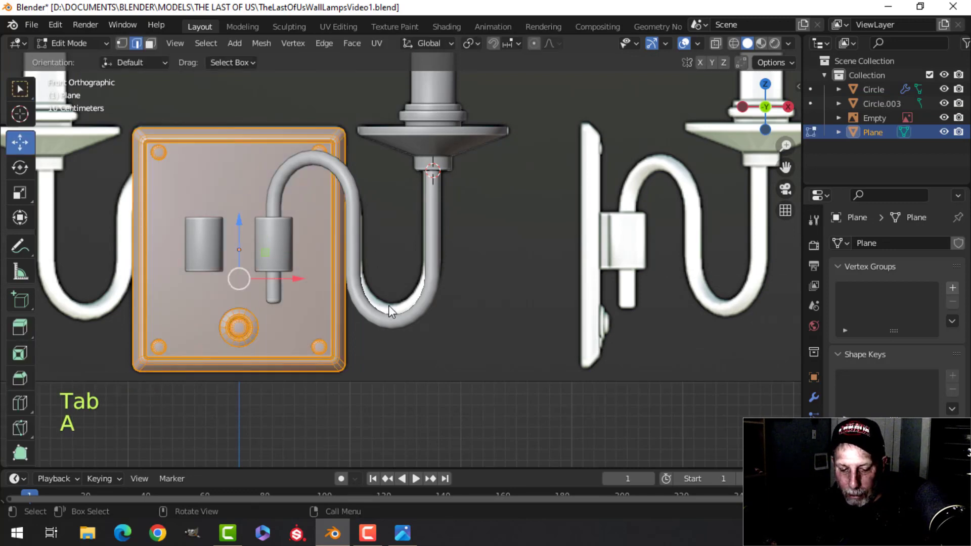
{"action": "key", "text": "shift+s"}
{"action": "left_click", "coordinate": [375, 387]}
{"action": "key", "text": "Tab"}
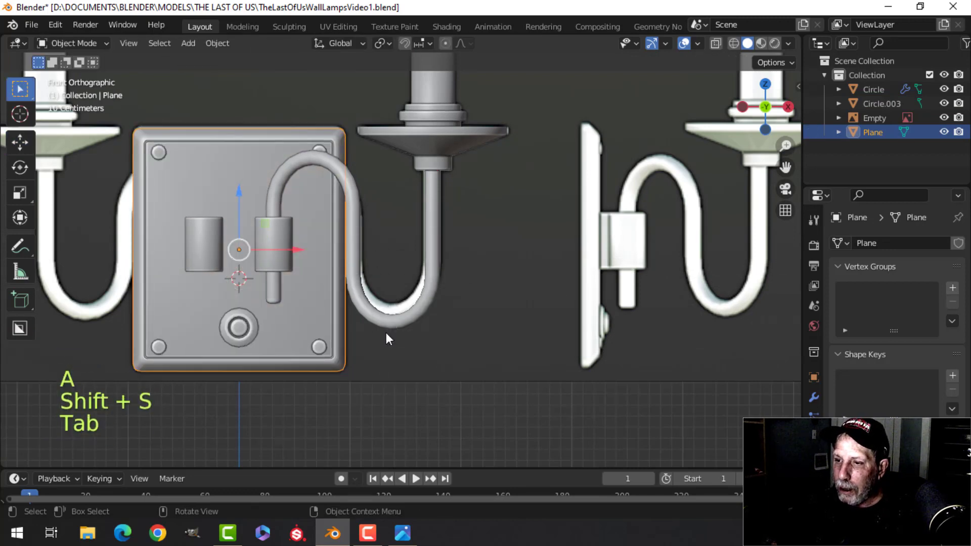
Step: Set the origin of the joined arm, dish and shade object to the 3D cursor
{"action": "left_click", "coordinate": [384, 324]}
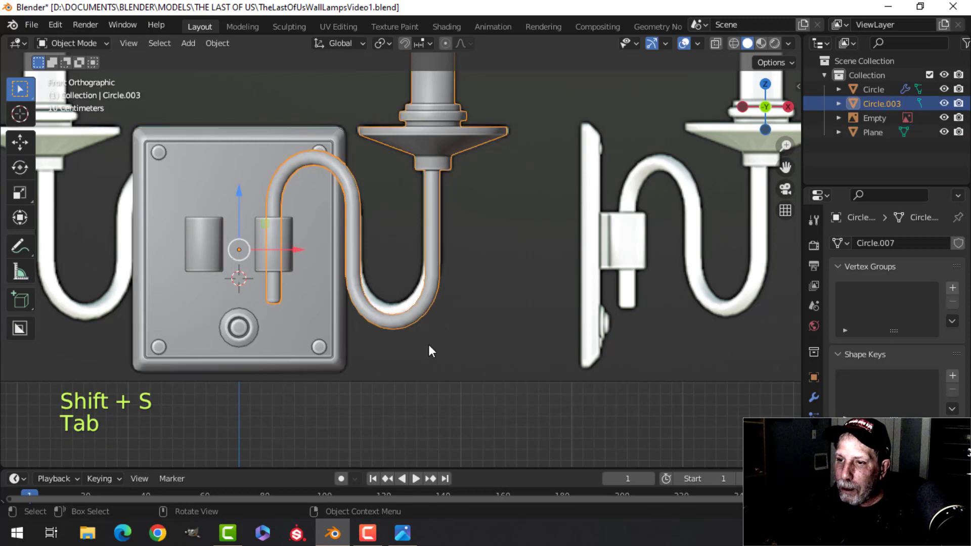
{"action": "left_click", "coordinate": [217, 43]}
{"action": "mouse_move", "coordinate": [238, 73]}
{"action": "left_click", "coordinate": [382, 104]}
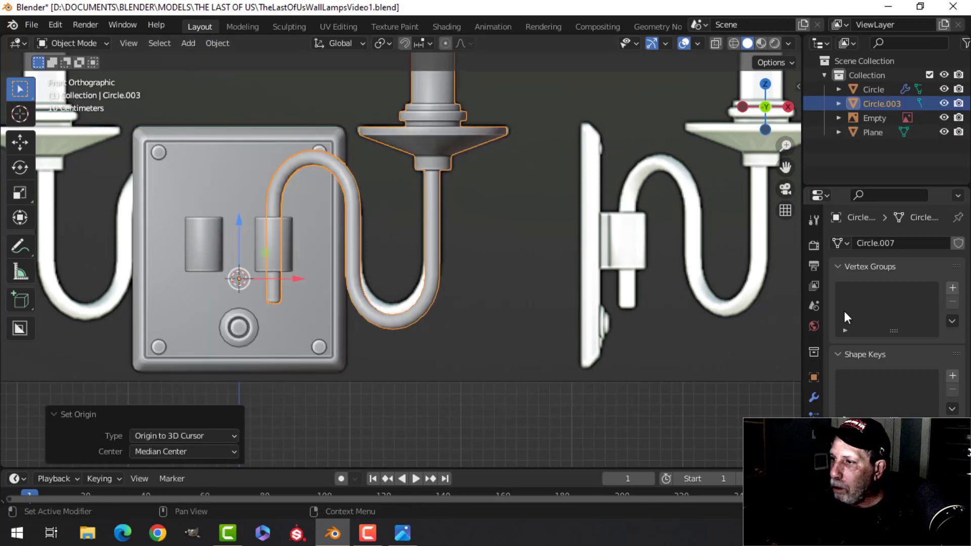
Step: Add a Mirror modifier on the X axis to the arm and shade object, then deselect it
{"action": "left_click", "coordinate": [814, 398]}
{"action": "left_click", "coordinate": [876, 244]}
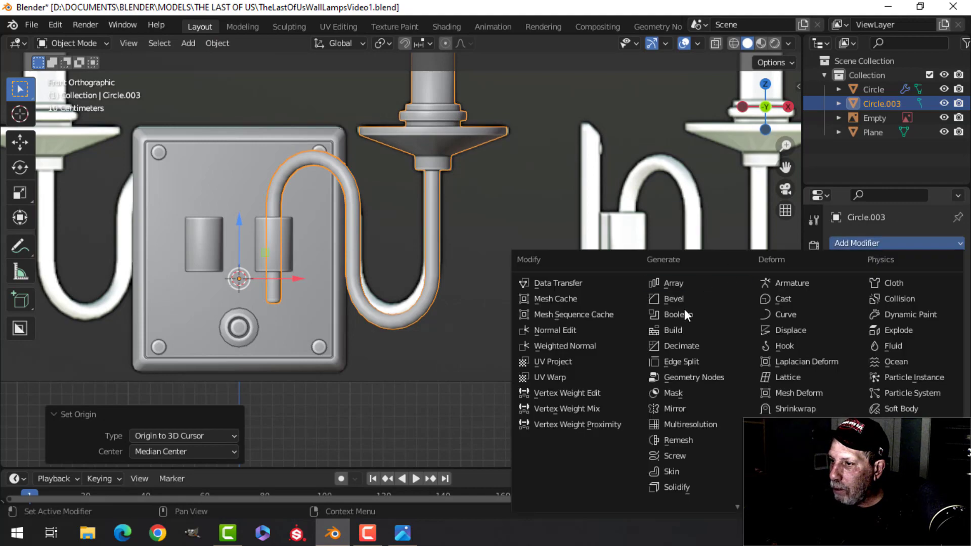
{"action": "left_click", "coordinate": [688, 409]}
{"action": "scroll", "coordinate": [553, 359], "scroll_direction": "down", "scroll_amount": 3}
{"action": "middle_click_drag", "start_coordinate": [554, 358], "coordinate": [370, 277]}
{"action": "key", "text": "alt+a"}
{"action": "scroll", "coordinate": [400, 277], "scroll_direction": "down", "scroll_amount": 2}
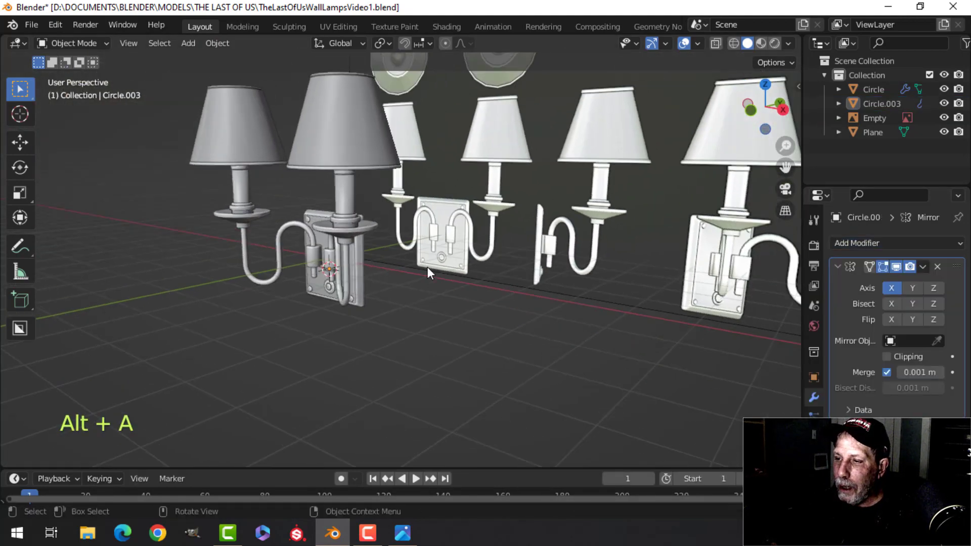
Step: Delete the reference image behind the lamp
{"action": "scroll", "coordinate": [427, 267], "scroll_direction": "down", "scroll_amount": 1}
{"action": "middle_click_drag", "start_coordinate": [427, 267], "coordinate": [412, 224], "text": "shift"}
{"action": "left_click", "coordinate": [412, 224]}
{"action": "key", "text": "x"}
{"action": "left_click", "coordinate": [413, 225]}
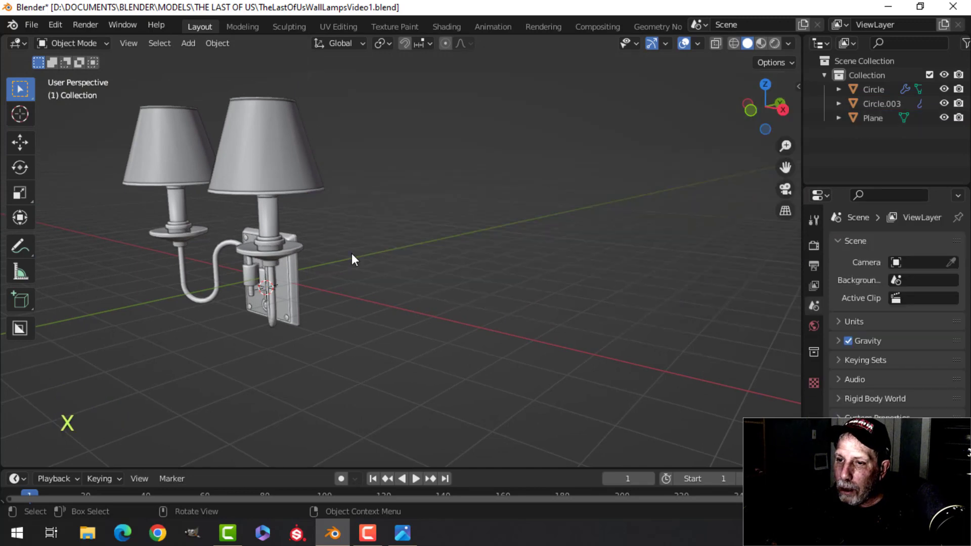
Step: Apply the Mirror modifier on the arm and shade object
{"action": "scroll", "coordinate": [351, 253], "scroll_direction": "up", "scroll_amount": 3}
{"action": "middle_click_drag", "start_coordinate": [351, 253], "coordinate": [378, 278], "text": "shift"}
{"action": "scroll", "coordinate": [359, 235], "scroll_direction": "down", "scroll_amount": 4}
{"action": "scroll", "coordinate": [377, 277], "scroll_direction": "up", "scroll_amount": 3}
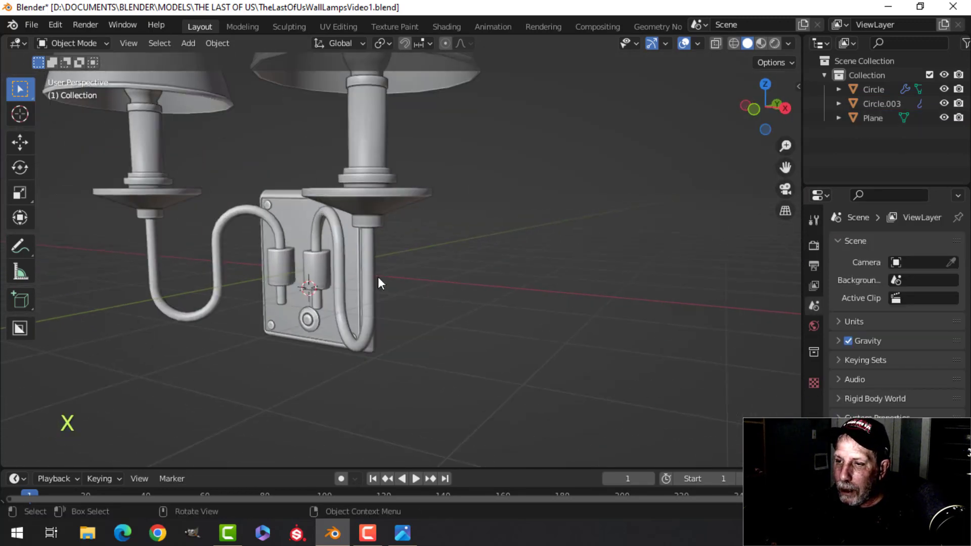
{"action": "left_click", "coordinate": [365, 259]}
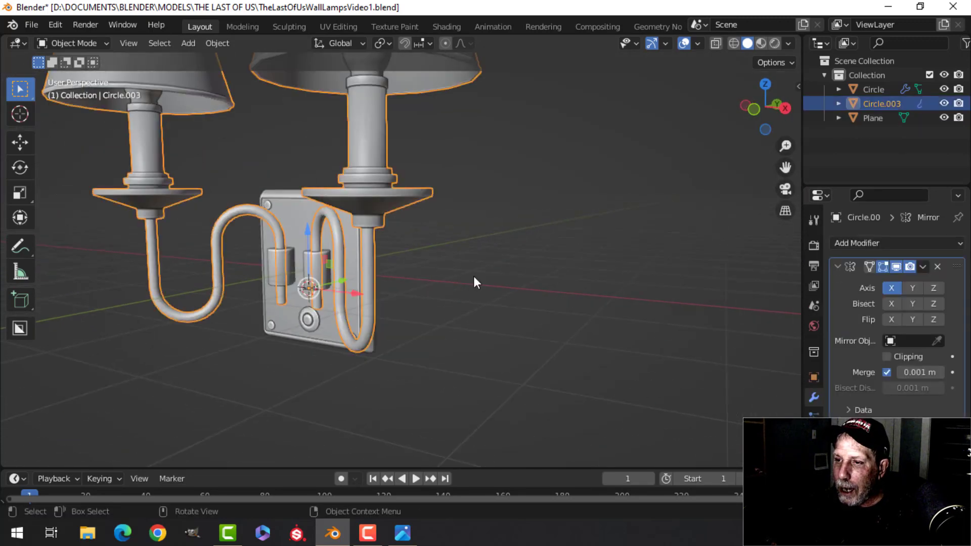
{"action": "left_click", "coordinate": [922, 266]}
{"action": "left_click", "coordinate": [900, 278]}
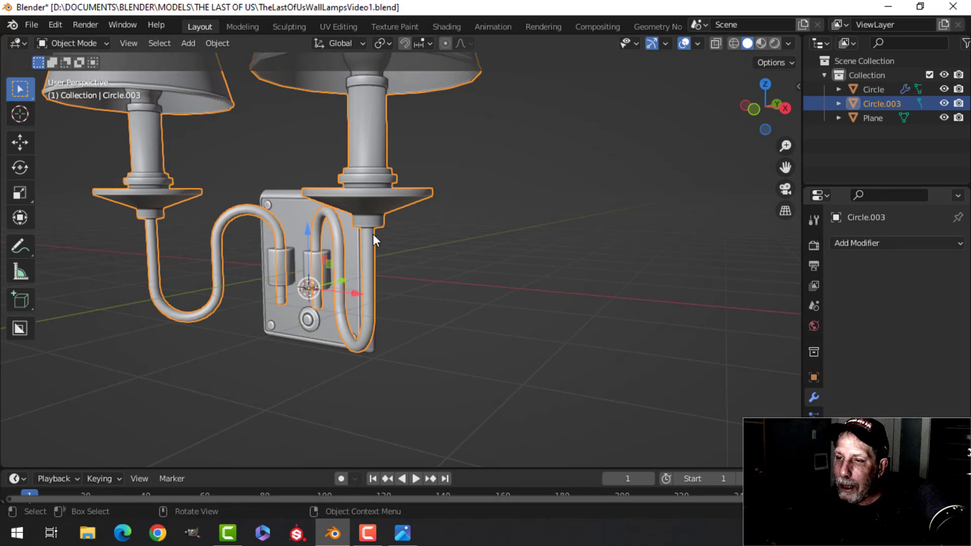
Step: Join the mirrored arms and shades to the wall plate, keeping the plate as the active object
{"action": "key", "text": "Tab"}
{"action": "key", "text": "a"}
{"action": "key", "text": "Tab"}
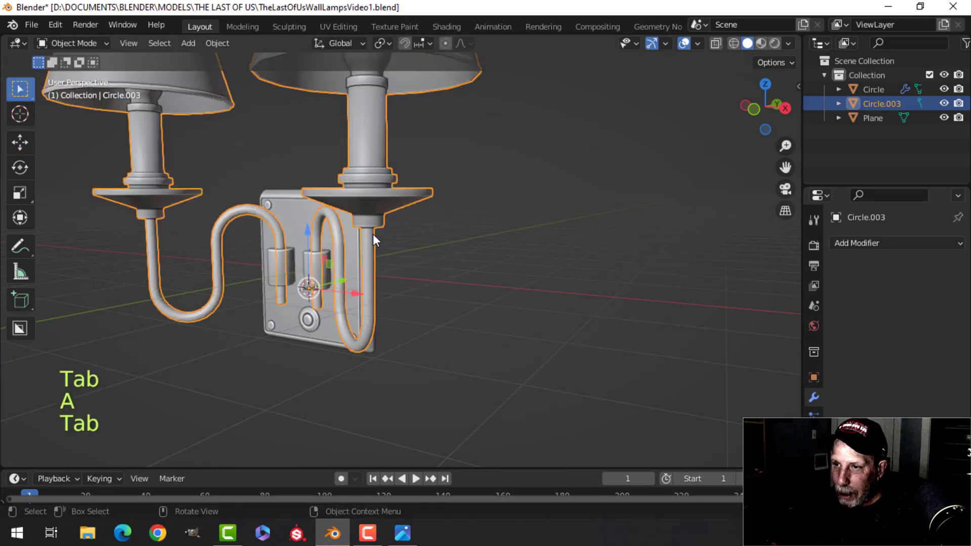
{"action": "left_click", "coordinate": [295, 215], "text": "shift"}
{"action": "key", "text": "ctrl+j"}
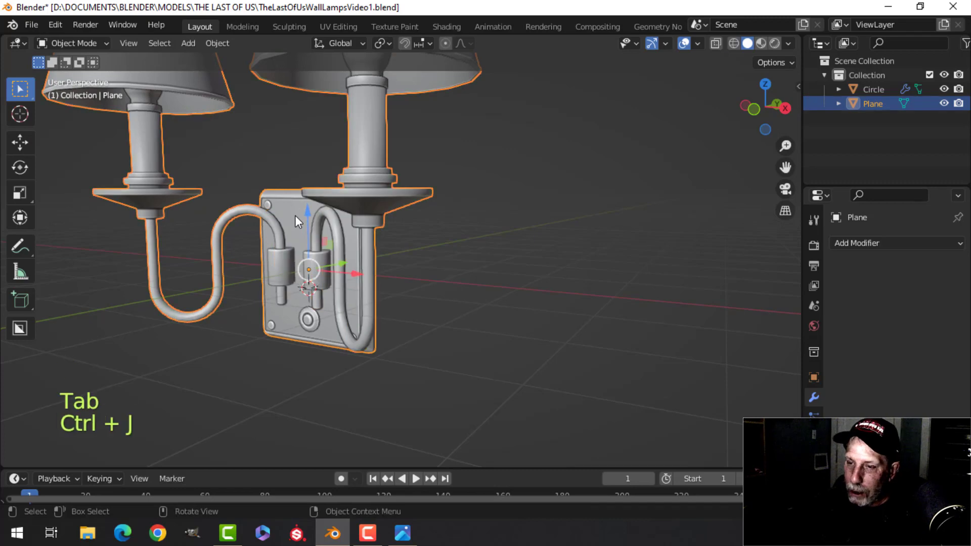
Step: Try moving the joined lamp along the Y axis and undo the move
{"action": "middle_click_drag", "start_coordinate": [392, 280], "coordinate": [366, 275]}
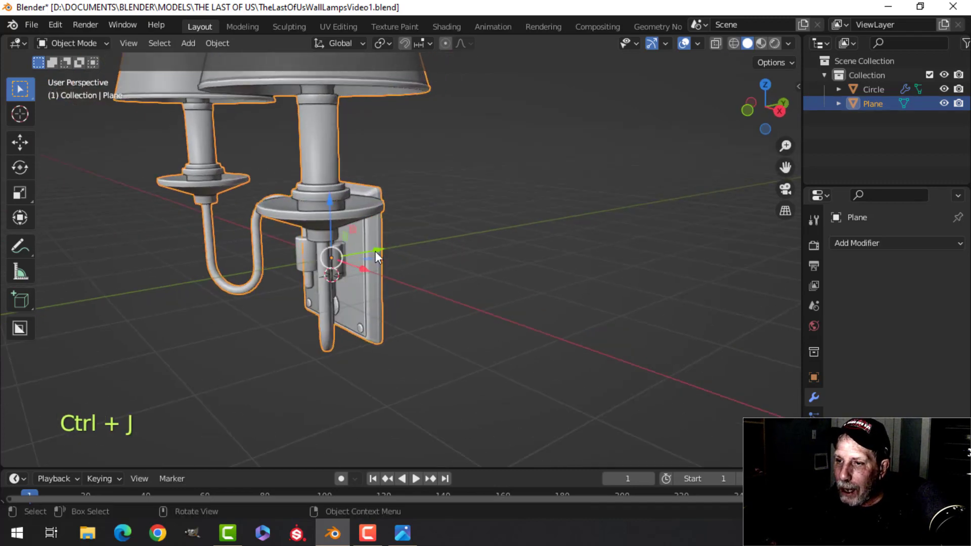
{"action": "left_click_drag", "start_coordinate": [375, 251], "coordinate": [314, 262]}
{"action": "key", "text": "ctrl+z"}
Step: Apply the Mirror modifier on the two arm-holding cylinders and join them to the rest of the lamp
{"action": "middle_click_drag", "start_coordinate": [328, 296], "coordinate": [356, 299]}
{"action": "scroll", "coordinate": [334, 291], "scroll_direction": "up", "scroll_amount": 2}
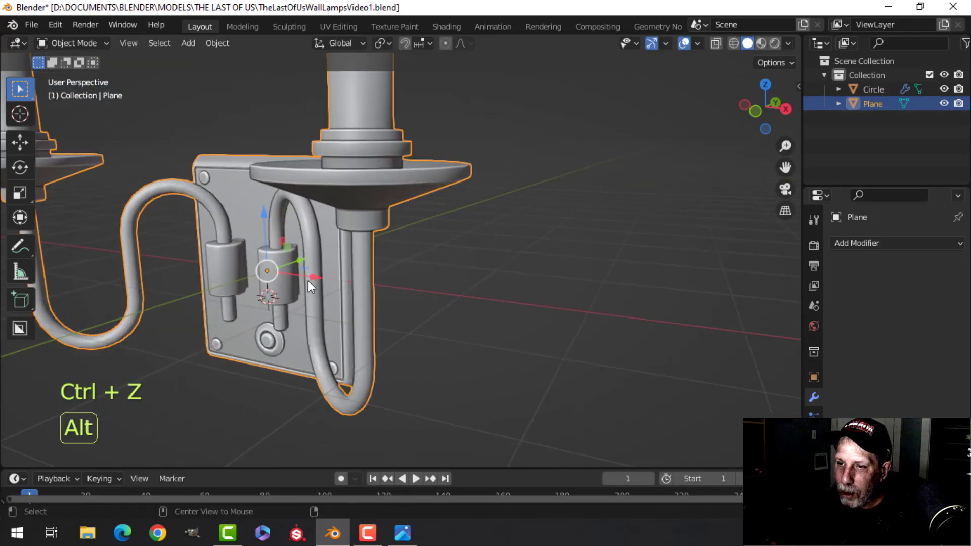
{"action": "key", "text": "alt+a"}
{"action": "left_click", "coordinate": [287, 266]}
{"action": "left_click", "coordinate": [923, 266]}
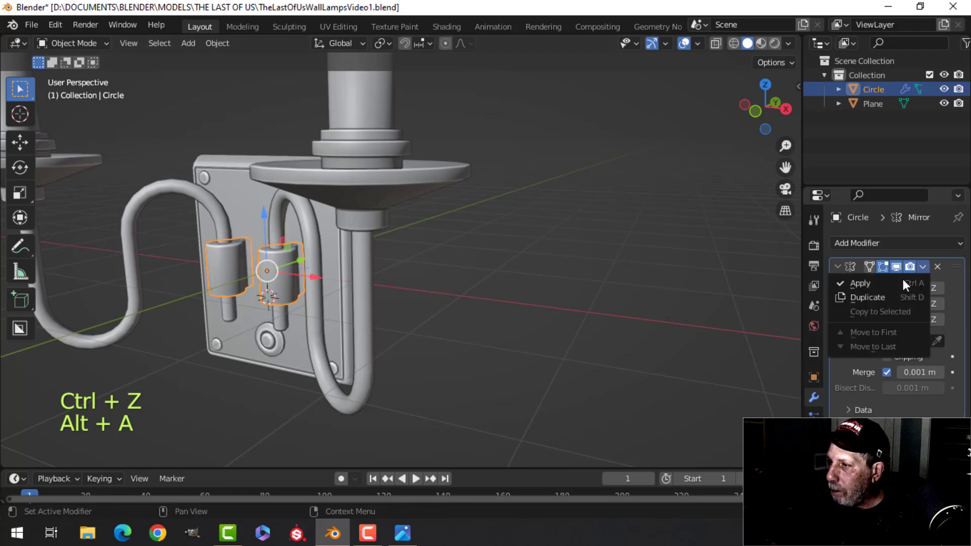
{"action": "left_click", "coordinate": [904, 284]}
{"action": "left_click", "coordinate": [250, 209], "text": "shift"}
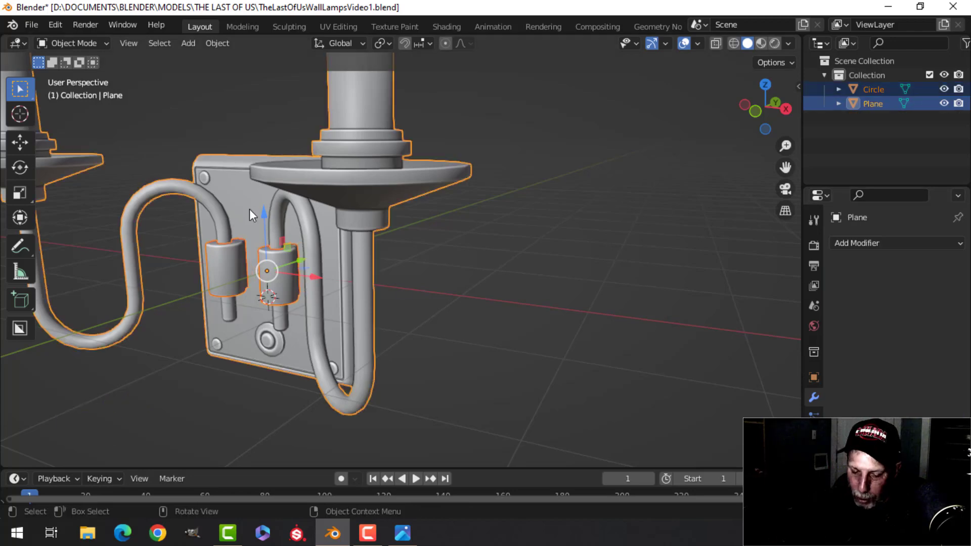
{"action": "key", "text": "ctrl+j"}
Step: Recalculate the normals of the whole lamp mesh to the outside
{"action": "scroll", "coordinate": [411, 263], "scroll_direction": "down", "scroll_amount": 5}
{"action": "key", "text": "Tab"}
{"action": "key", "text": "a"}
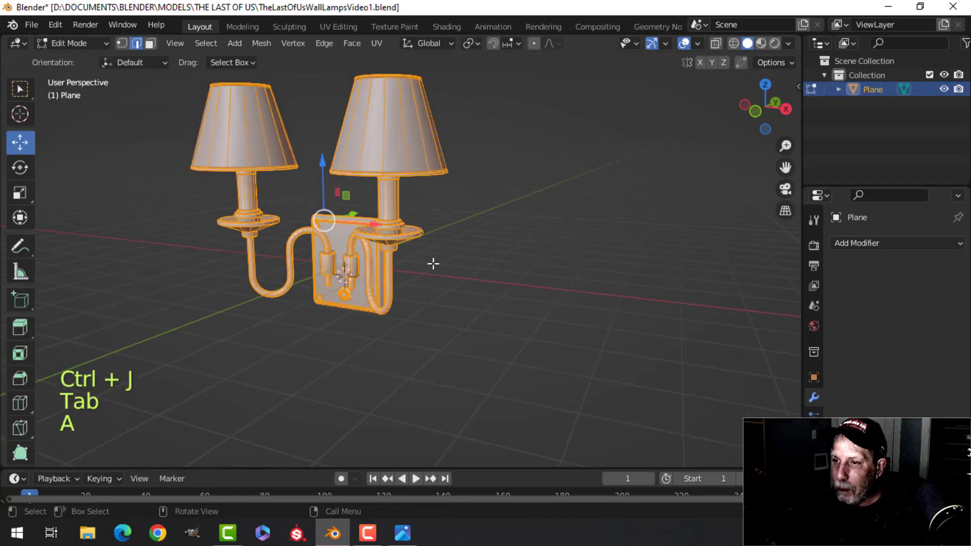
{"action": "key", "text": "alt+n"}
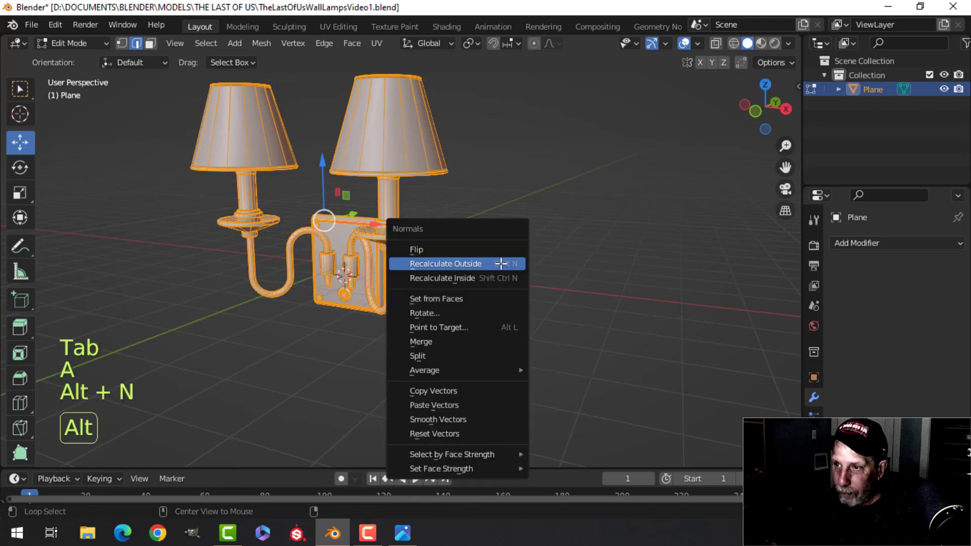
{"action": "left_click", "coordinate": [501, 263]}
Step: Merge all of the lamp's vertices by distance, then return to Object Mode with nothing selected
{"action": "key", "text": "m"}
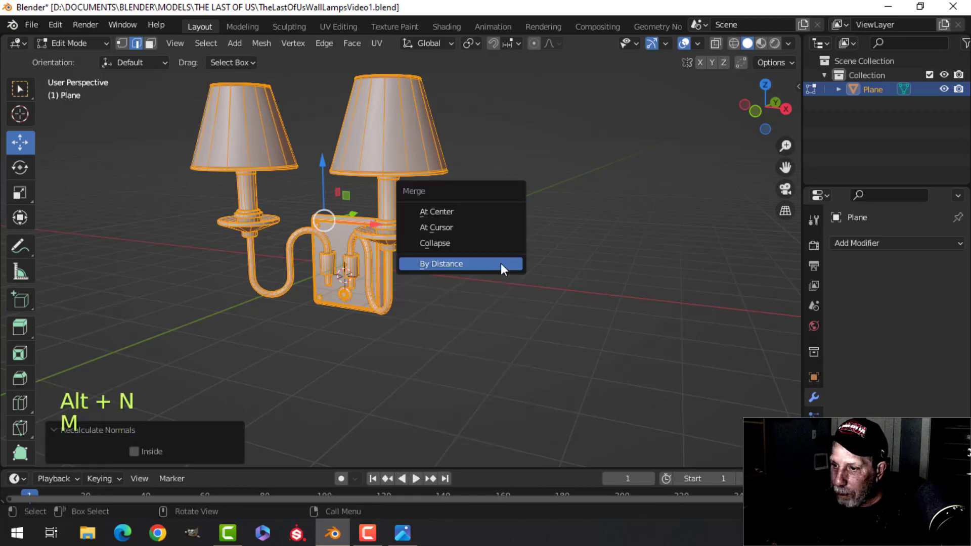
{"action": "left_click", "coordinate": [501, 264]}
{"action": "key", "text": "alt+a"}
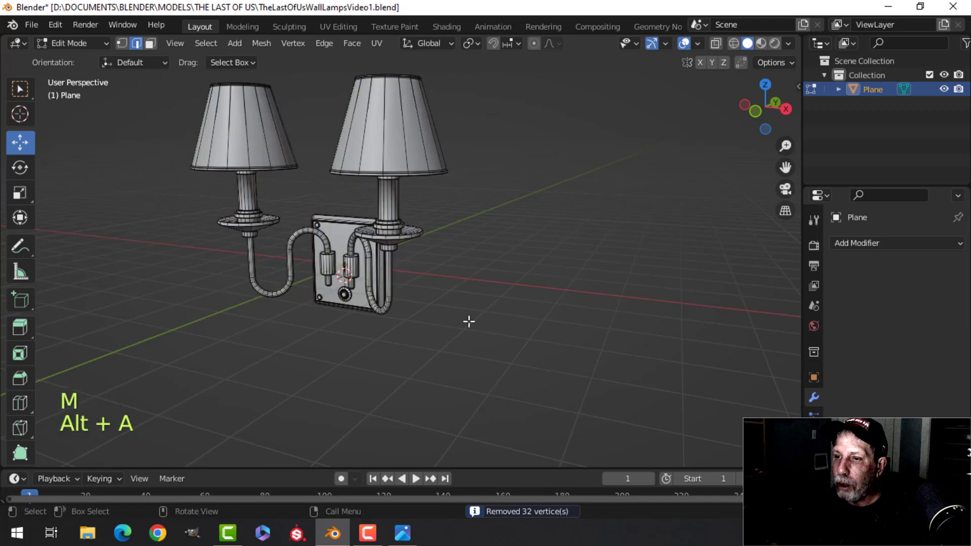
{"action": "key", "text": "Tab"}
{"action": "key", "text": "alt+a"}
Step: Enable viewport shadows and set the cavity shading type to Both
{"action": "middle_click_drag", "start_coordinate": [477, 252], "coordinate": [573, 260]}
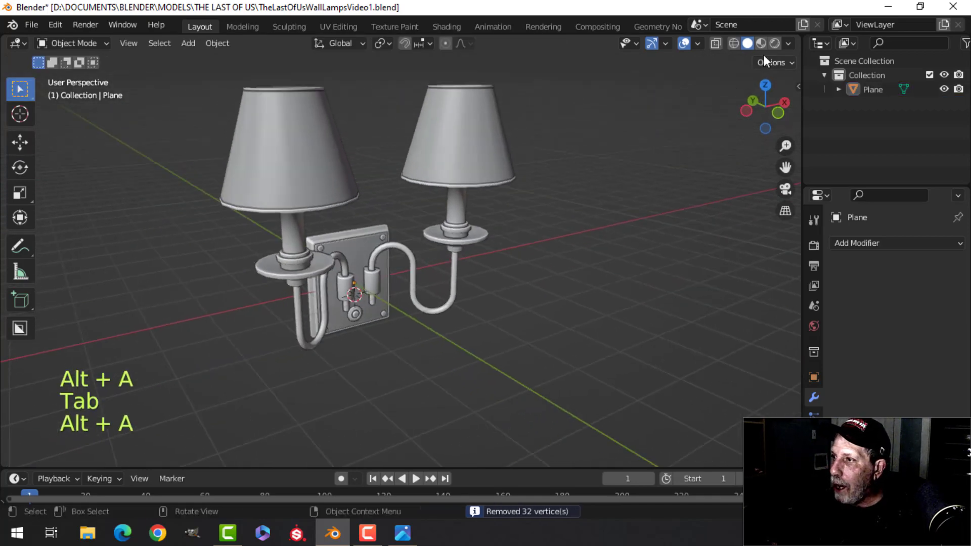
{"action": "left_click", "coordinate": [789, 43]}
{"action": "left_click", "coordinate": [707, 348]}
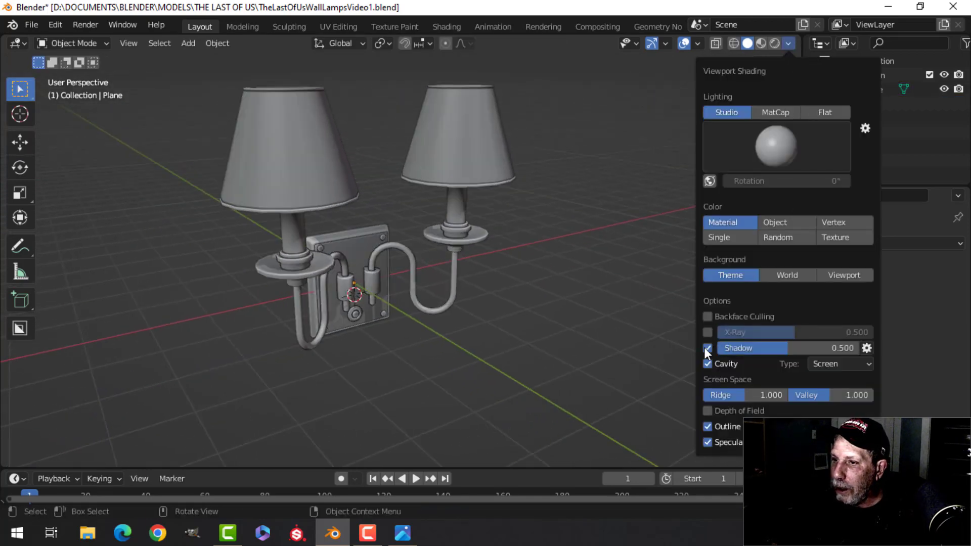
{"action": "left_click", "coordinate": [846, 363]}
{"action": "left_click", "coordinate": [840, 410]}
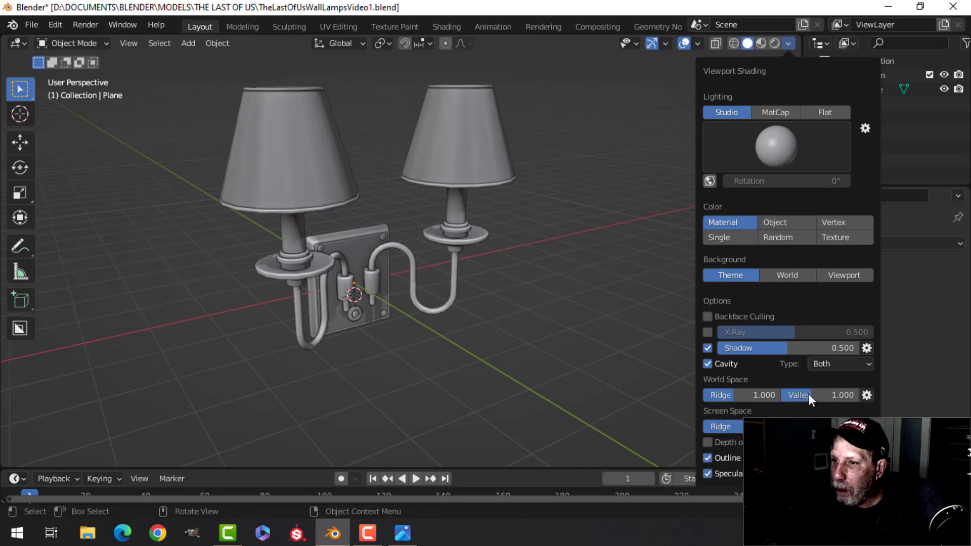
Step: Switch the viewport lighting to MatCap and choose a bright, pale matcap
{"action": "middle_click_drag", "start_coordinate": [542, 276], "coordinate": [529, 245]}
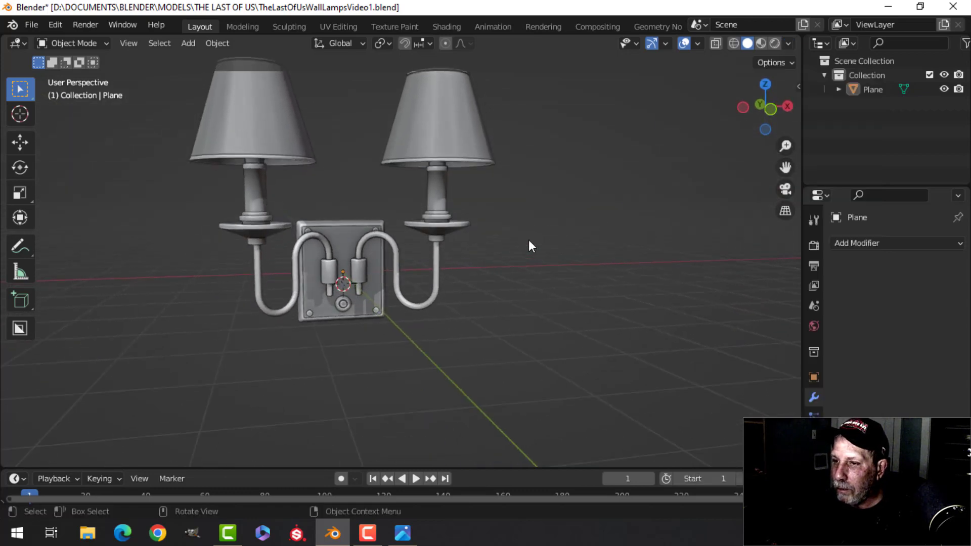
{"action": "left_click", "coordinate": [789, 44]}
{"action": "left_click", "coordinate": [776, 111]}
{"action": "left_click", "coordinate": [776, 144]}
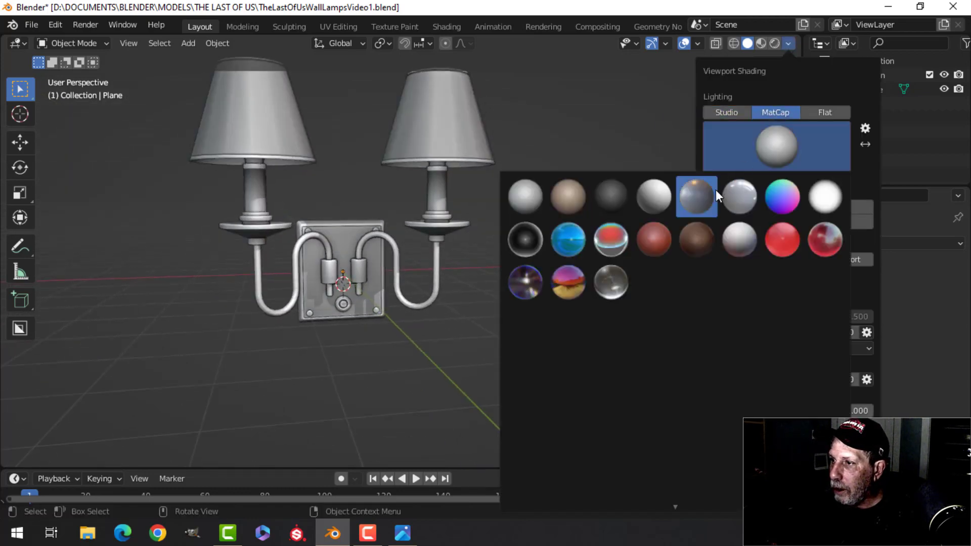
{"action": "left_click", "coordinate": [737, 321]}
Step: In front view, move the whole lamp up along Z until its plate sits just above the X axis line
{"action": "scroll", "coordinate": [538, 263], "scroll_direction": "down", "scroll_amount": 2}
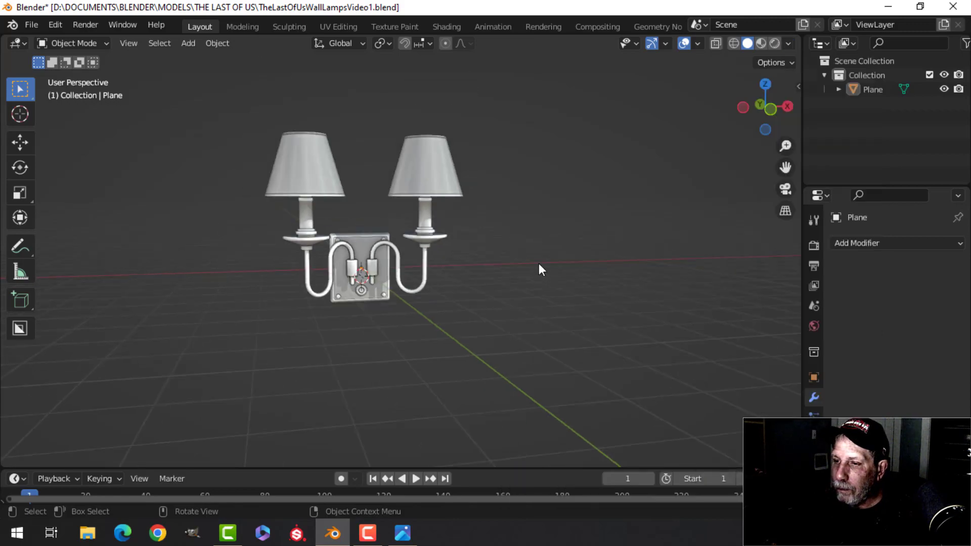
{"action": "middle_click_drag", "start_coordinate": [539, 263], "coordinate": [381, 306]}
{"action": "scroll", "coordinate": [490, 289], "scroll_direction": "up", "scroll_amount": 4}
{"action": "scroll", "coordinate": [381, 306], "scroll_direction": "down", "scroll_amount": 4}
{"action": "key", "text": "KP_1"}
{"action": "scroll", "coordinate": [391, 277], "scroll_direction": "up", "scroll_amount": 2}
{"action": "left_click", "coordinate": [391, 278]}
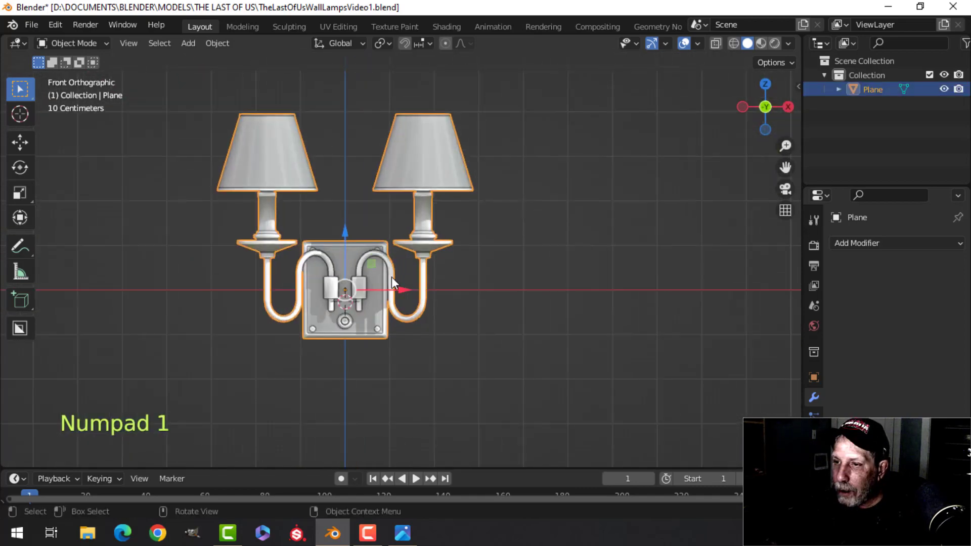
{"action": "left_click_drag", "start_coordinate": [345, 233], "coordinate": [342, 179]}
Step: Examine the deselected lamp up close and from a distance at different angles
{"action": "middle_click_drag", "start_coordinate": [478, 207], "coordinate": [432, 338]}
{"action": "scroll", "coordinate": [415, 242], "scroll_direction": "down", "scroll_amount": 4}
{"action": "key", "text": "alt+a"}
{"action": "scroll", "coordinate": [334, 236], "scroll_direction": "up", "scroll_amount": 4}
{"action": "scroll", "coordinate": [494, 256], "scroll_direction": "up", "scroll_amount": 4}
{"action": "scroll", "coordinate": [432, 366], "scroll_direction": "down", "scroll_amount": 4}
{"action": "middle_click_drag", "start_coordinate": [432, 338], "coordinate": [386, 316], "text": "shift"}
{"action": "scroll", "coordinate": [412, 304], "scroll_direction": "up", "scroll_amount": 2}
Step: Open the lamp mesh for editing in face selection mode with nothing selected
{"action": "left_click", "coordinate": [386, 315]}
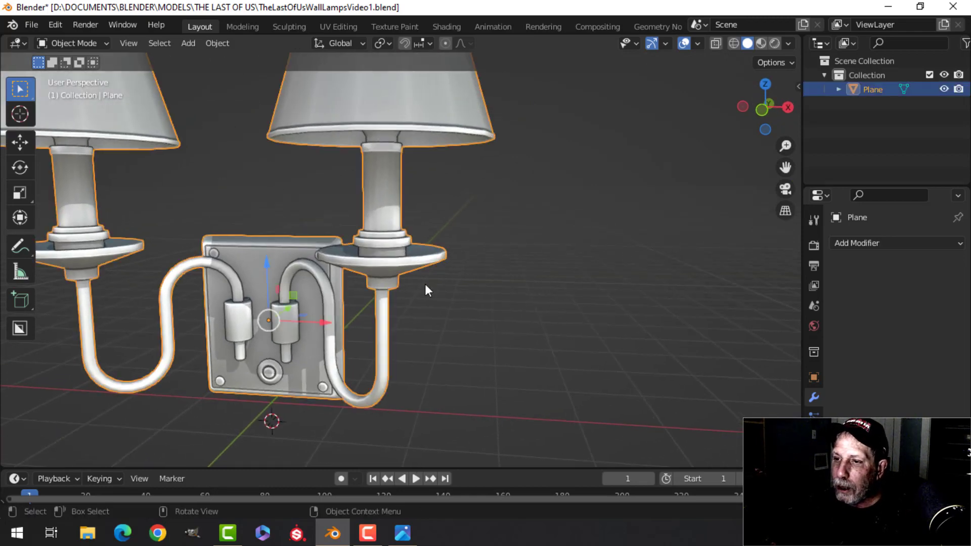
{"action": "scroll", "coordinate": [435, 291], "scroll_direction": "up", "scroll_amount": 3}
{"action": "key", "text": "Tab"}
{"action": "middle_click_drag", "start_coordinate": [448, 297], "coordinate": [416, 223]}
{"action": "key", "text": "alt+a"}
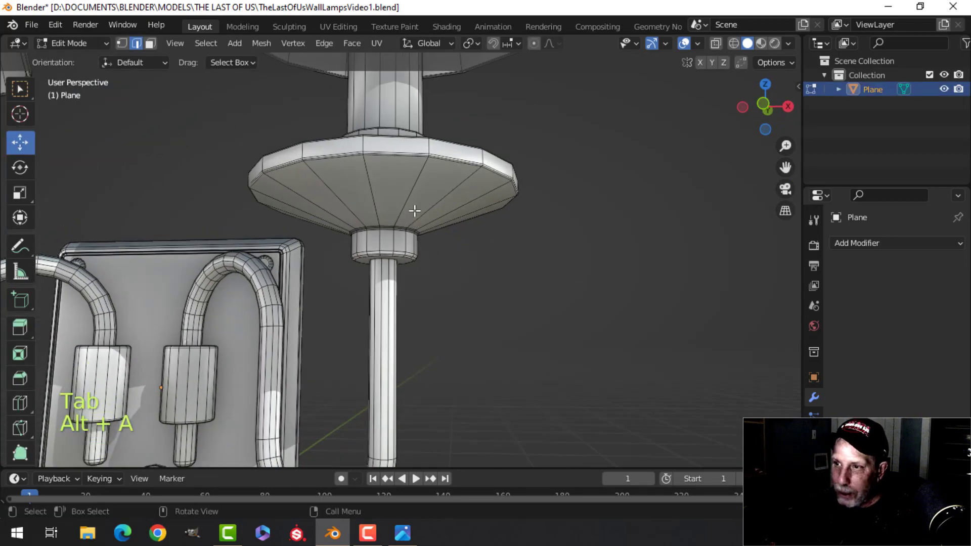
{"action": "key", "text": "3"}
Step: Select the linked geometry of both dishes and both lamp holders, then clear the selection
{"action": "left_click", "coordinate": [408, 208]}
{"action": "scroll", "coordinate": [471, 238], "scroll_direction": "down", "scroll_amount": 5}
{"action": "middle_click_drag", "start_coordinate": [303, 243], "coordinate": [466, 210], "text": "shift"}
{"action": "left_click", "coordinate": [291, 218], "text": "shift"}
{"action": "key", "text": "ctrl+l"}
{"action": "scroll", "coordinate": [466, 284], "scroll_direction": "up", "scroll_amount": 4}
{"action": "left_click", "coordinate": [413, 142], "text": "shift"}
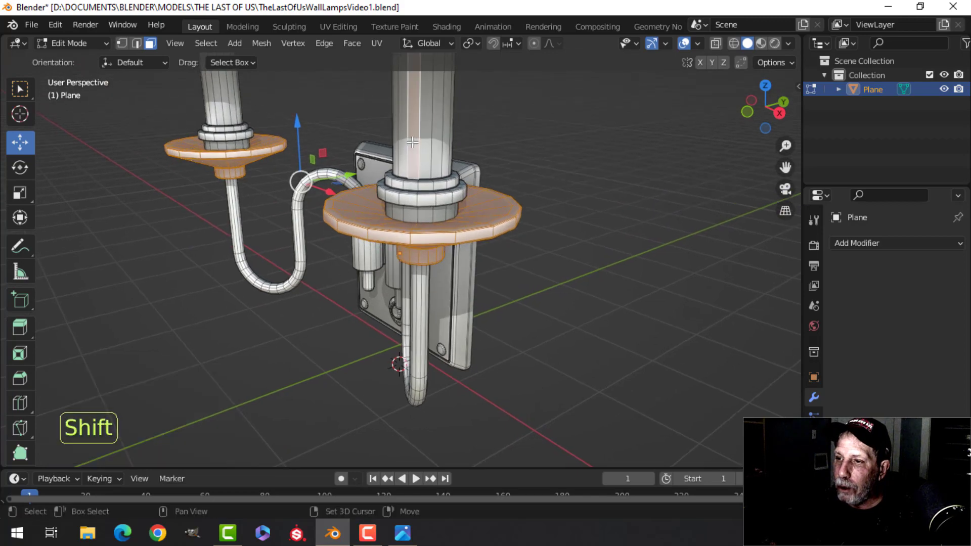
{"action": "key", "text": "ctrl+l"}
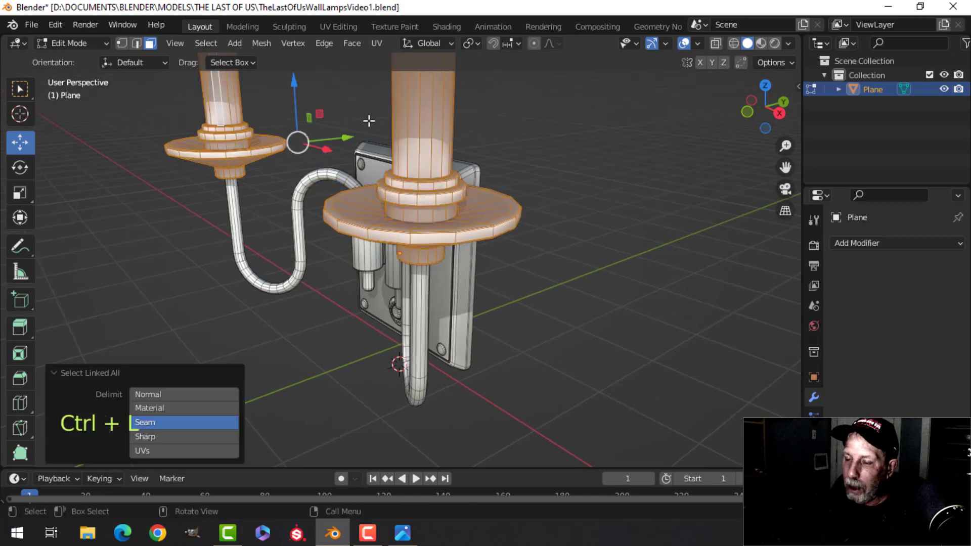
{"action": "scroll", "coordinate": [376, 137], "scroll_direction": "down", "scroll_amount": 4}
{"action": "key", "text": "alt+a"}
Step: Select the complete linked geometry of the two bulbs under the shades
{"action": "middle_click_drag", "start_coordinate": [471, 201], "coordinate": [458, 225], "text": "shift"}
{"action": "middle_click_drag", "start_coordinate": [458, 225], "coordinate": [419, 197]}
{"action": "scroll", "coordinate": [377, 210], "scroll_direction": "up", "scroll_amount": 4}
{"action": "middle_click_drag", "start_coordinate": [369, 215], "coordinate": [411, 256], "text": "shift"}
{"action": "left_click", "coordinate": [374, 132]}
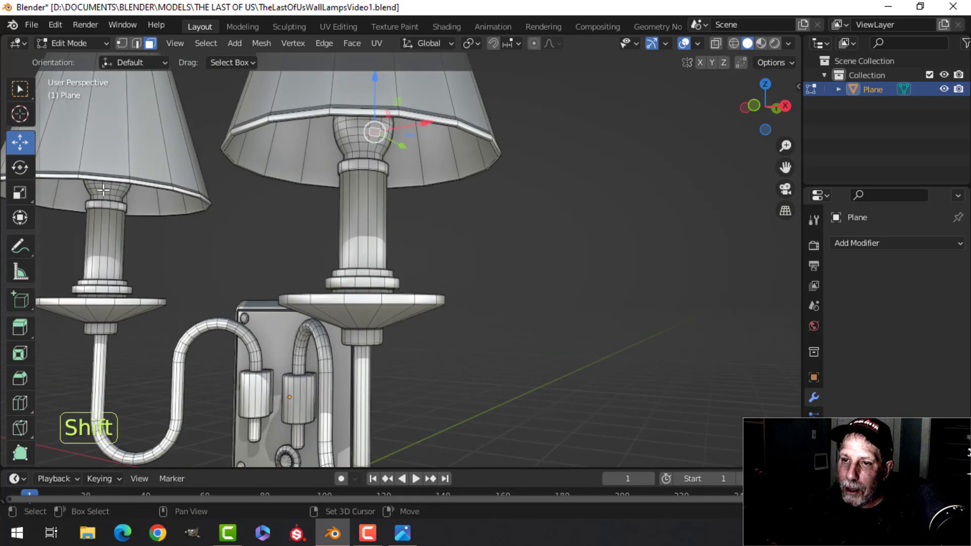
{"action": "left_click", "coordinate": [107, 191], "text": "shift"}
{"action": "key", "text": "ctrl+l"}
{"action": "scroll", "coordinate": [260, 189], "scroll_direction": "down", "scroll_amount": 4}
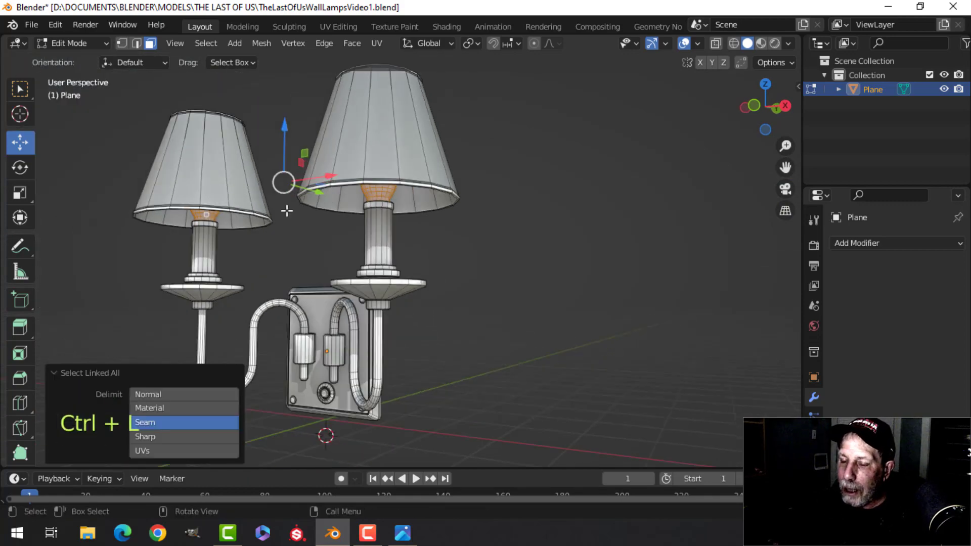
Step: Clear the bulb selection, return the lamp to Object Mode and deselect it
{"action": "scroll", "coordinate": [284, 182], "scroll_direction": "up", "scroll_amount": 2}
{"action": "middle_click_drag", "start_coordinate": [284, 182], "coordinate": [407, 221]}
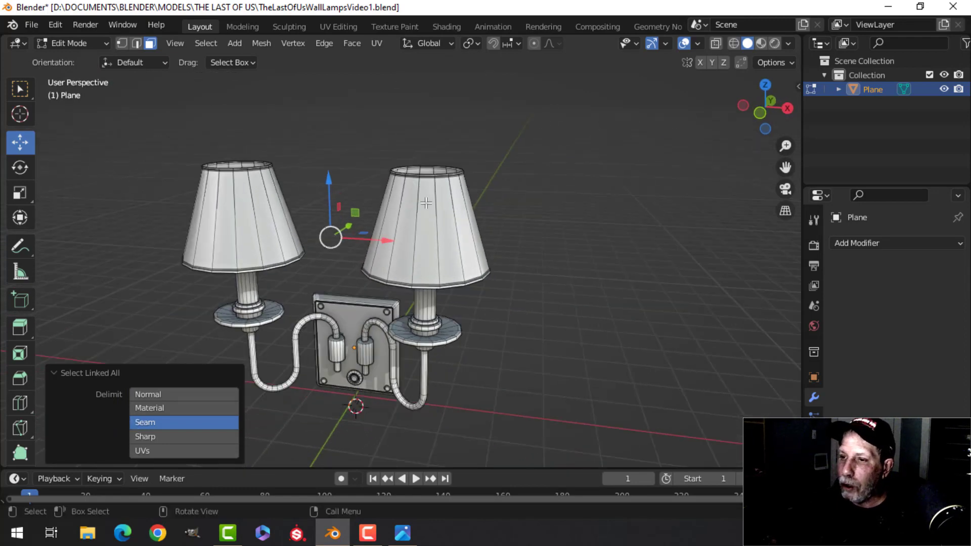
{"action": "key", "text": "alt+a"}
{"action": "key", "text": "Tab"}
{"action": "key", "text": "alt+a"}
{"action": "scroll", "coordinate": [443, 262], "scroll_direction": "down", "scroll_amount": 3}
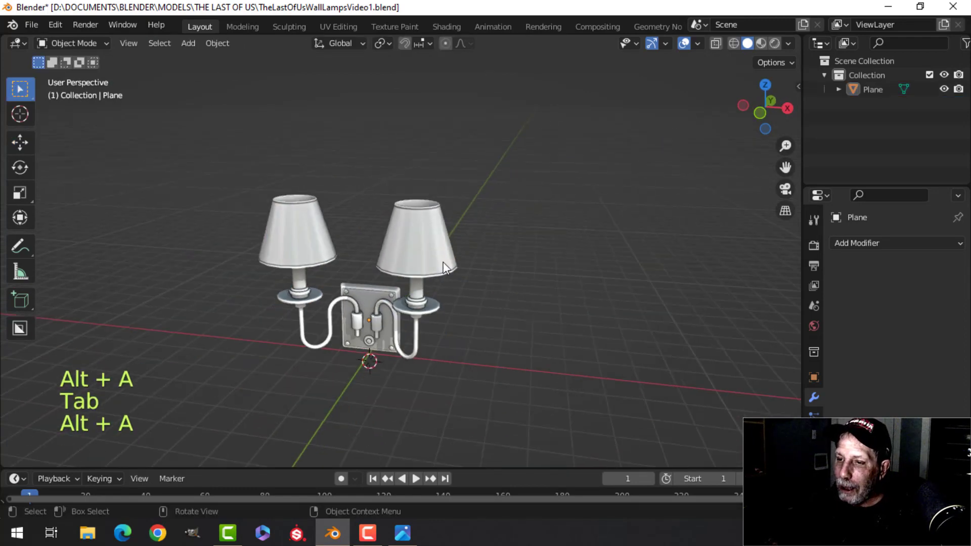
Step: Switch to the reference image room4.jpg in the photo viewer and examine its two-arm wall lamp up close and within the room
{"action": "left_click", "coordinate": [404, 534]}
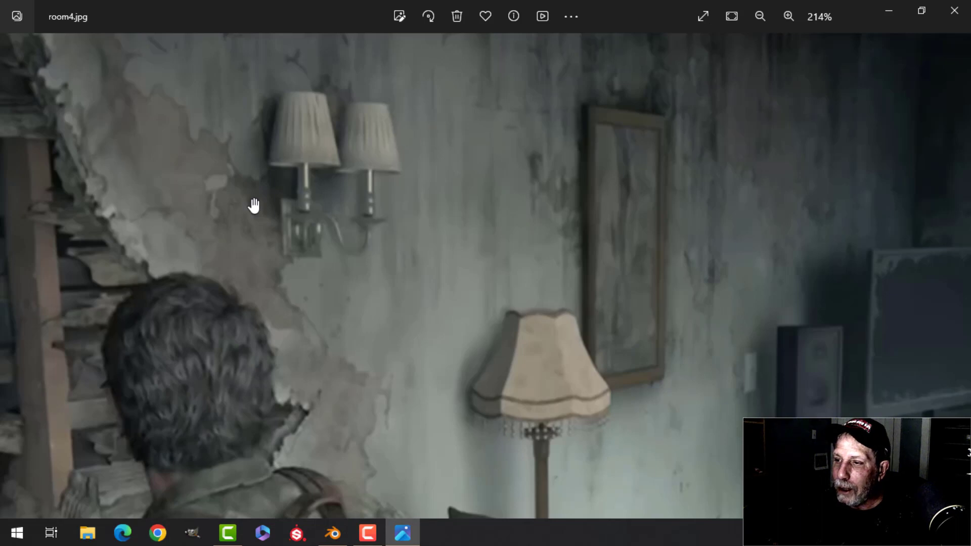
{"action": "scroll", "coordinate": [449, 266], "scroll_direction": "down", "scroll_amount": 3}
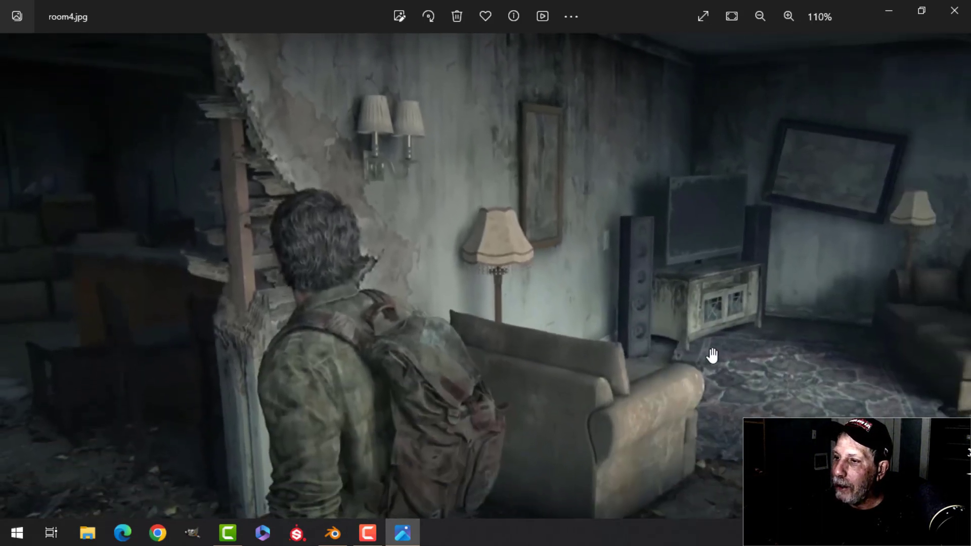
{"action": "scroll", "coordinate": [408, 194], "scroll_direction": "up", "scroll_amount": 2}
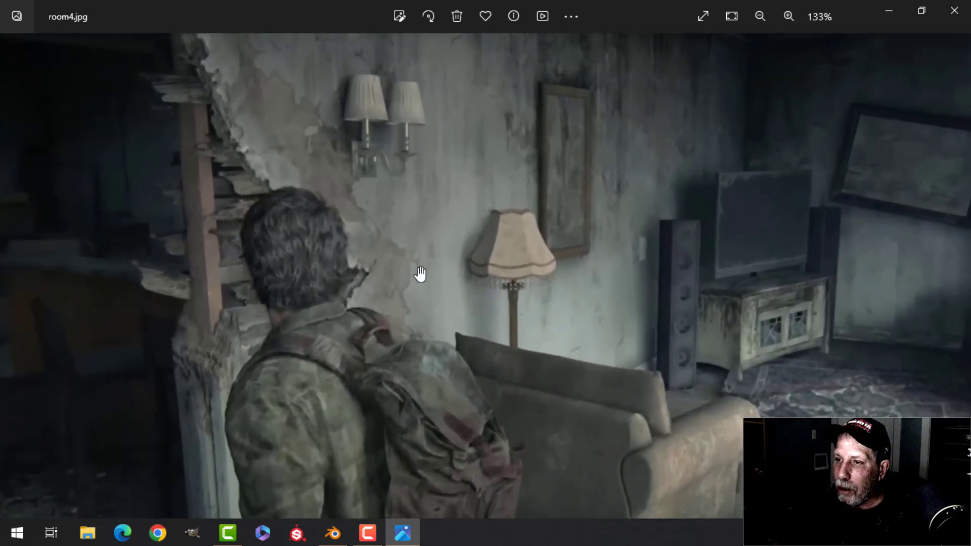
{"action": "scroll", "coordinate": [407, 213], "scroll_direction": "up", "scroll_amount": 4}
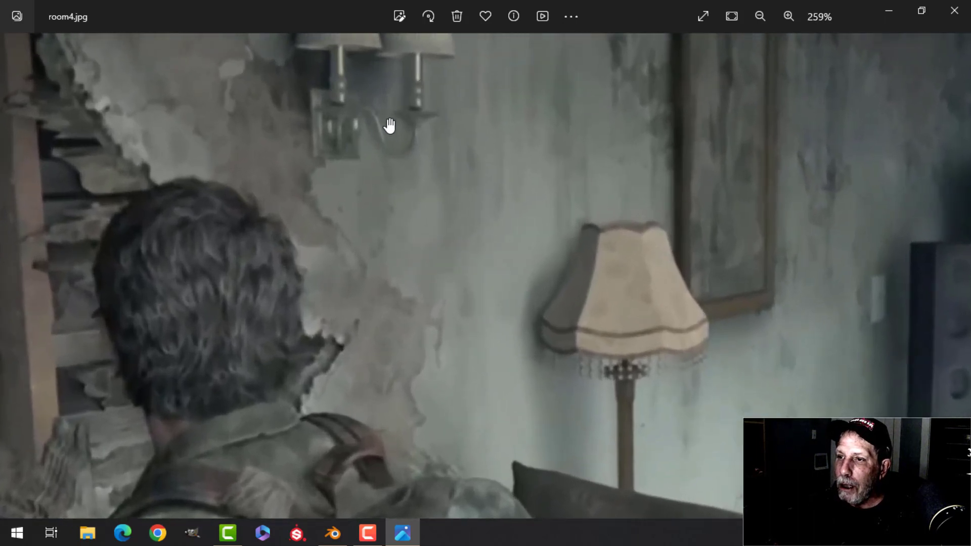
{"action": "left_click_drag", "start_coordinate": [389, 125], "coordinate": [372, 262]}
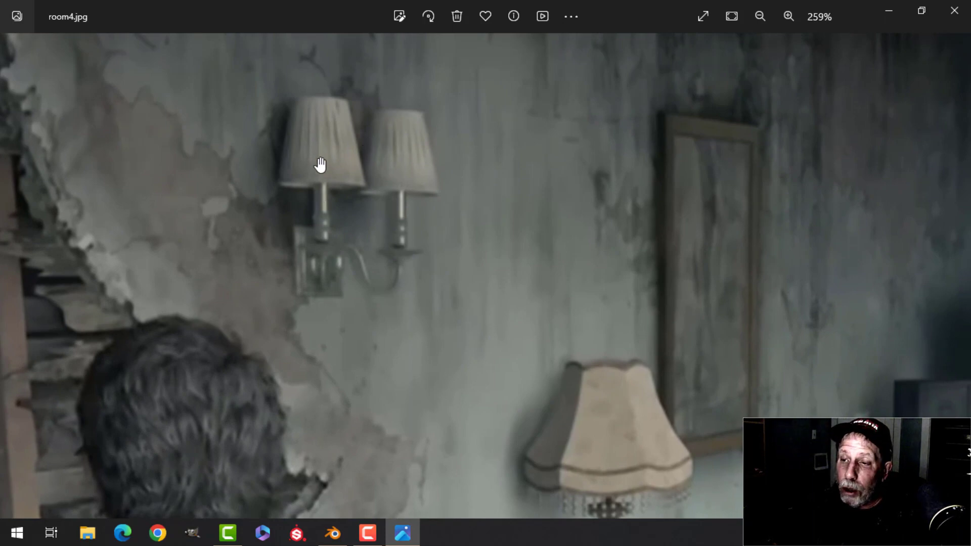
{"action": "scroll", "coordinate": [328, 182], "scroll_direction": "up", "scroll_amount": 1}
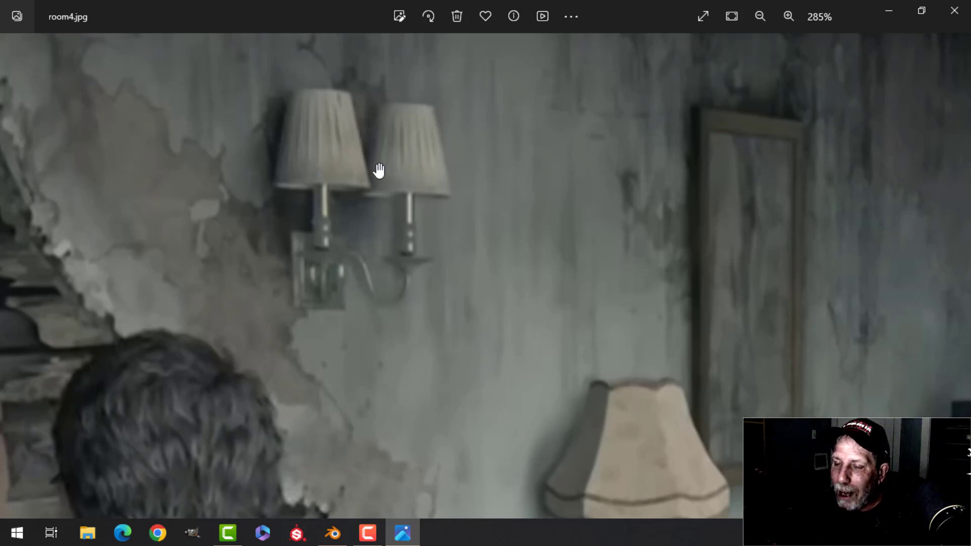
{"action": "scroll", "coordinate": [419, 209], "scroll_direction": "down", "scroll_amount": 3}
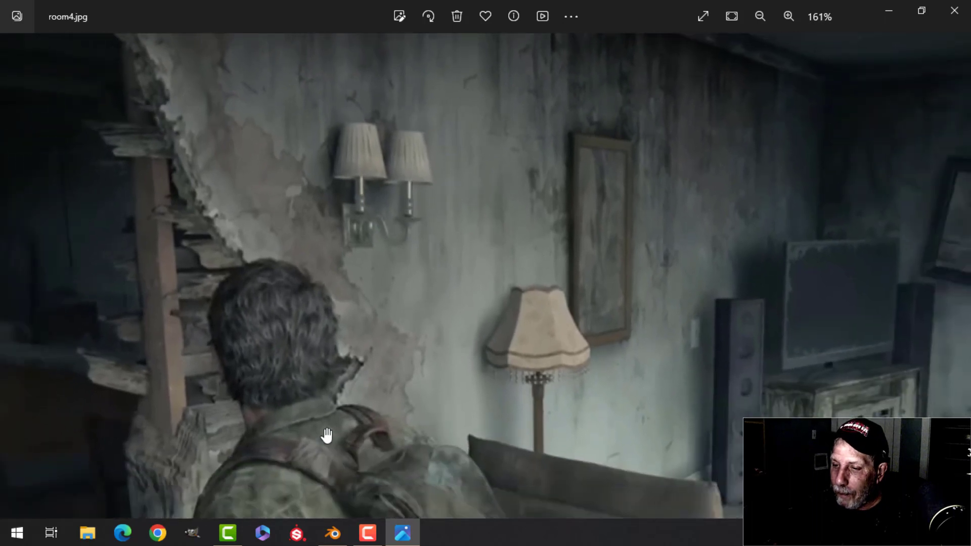
Step: Switch back to Blender and show the scene statistics overlay beside the lamp
{"action": "left_click", "coordinate": [341, 535]}
{"action": "scroll", "coordinate": [444, 316], "scroll_direction": "down", "scroll_amount": 2}
{"action": "middle_click_drag", "start_coordinate": [464, 322], "coordinate": [434, 303]}
{"action": "scroll", "coordinate": [413, 315], "scroll_direction": "up", "scroll_amount": 4}
{"action": "scroll", "coordinate": [433, 303], "scroll_direction": "up", "scroll_amount": 2}
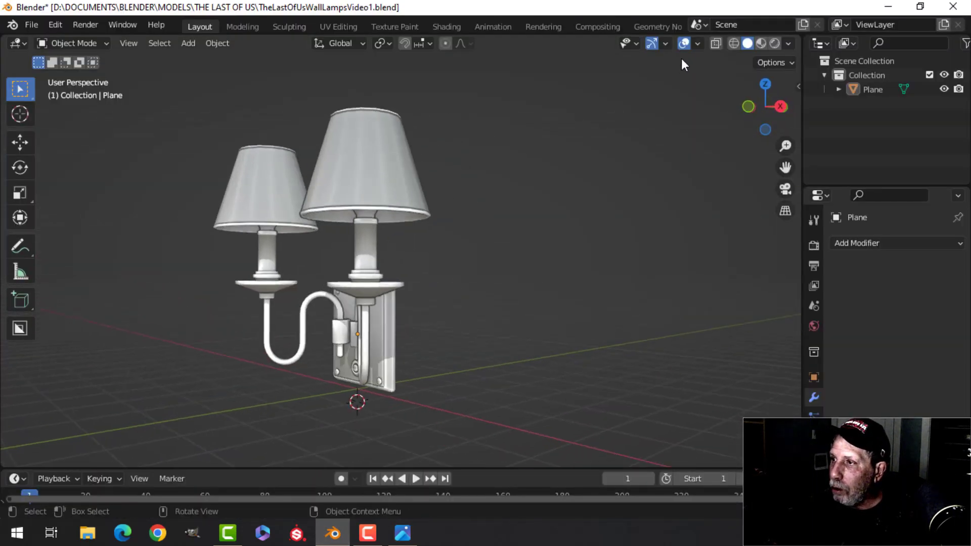
{"action": "left_click", "coordinate": [697, 44]}
{"action": "left_click", "coordinate": [628, 161]}
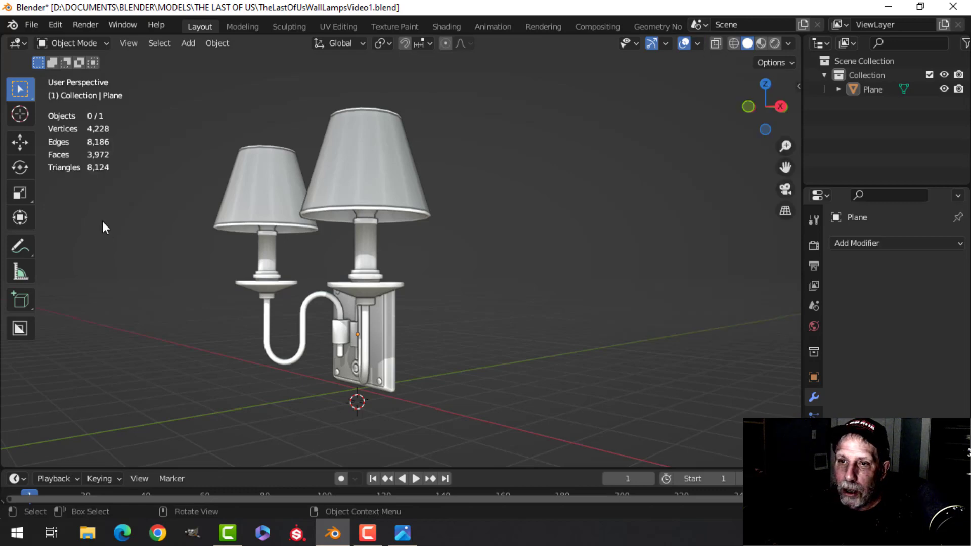
Step: Examine the lamp's shades, dishes, curved arms and backplate up close and from the front
{"action": "scroll", "coordinate": [353, 269], "scroll_direction": "up", "scroll_amount": 3}
{"action": "middle_click_drag", "start_coordinate": [356, 269], "coordinate": [396, 216], "text": "shift"}
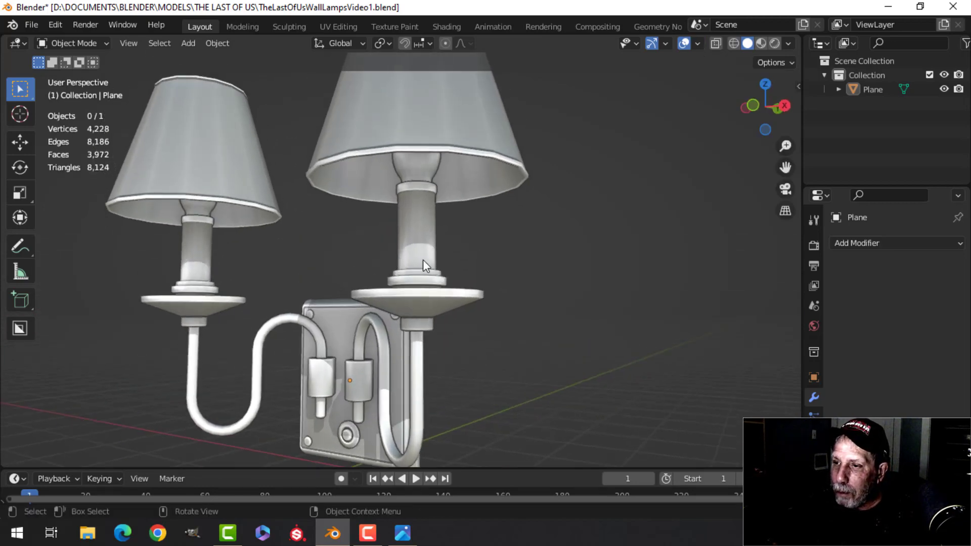
{"action": "middle_click_drag", "start_coordinate": [423, 260], "coordinate": [429, 237], "text": "shift"}
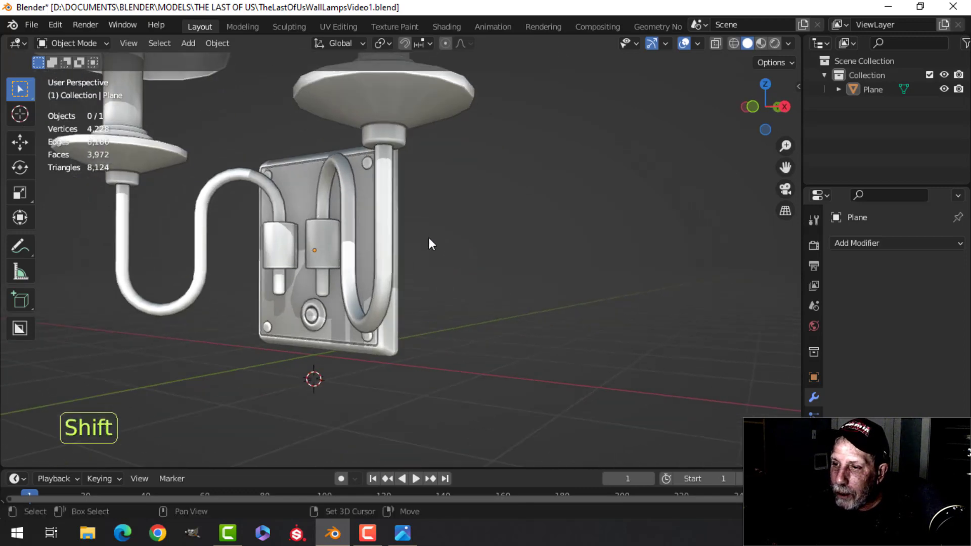
{"action": "middle_click_drag", "start_coordinate": [386, 208], "coordinate": [443, 210]}
{"action": "scroll", "coordinate": [562, 205], "scroll_direction": "up", "scroll_amount": 3}
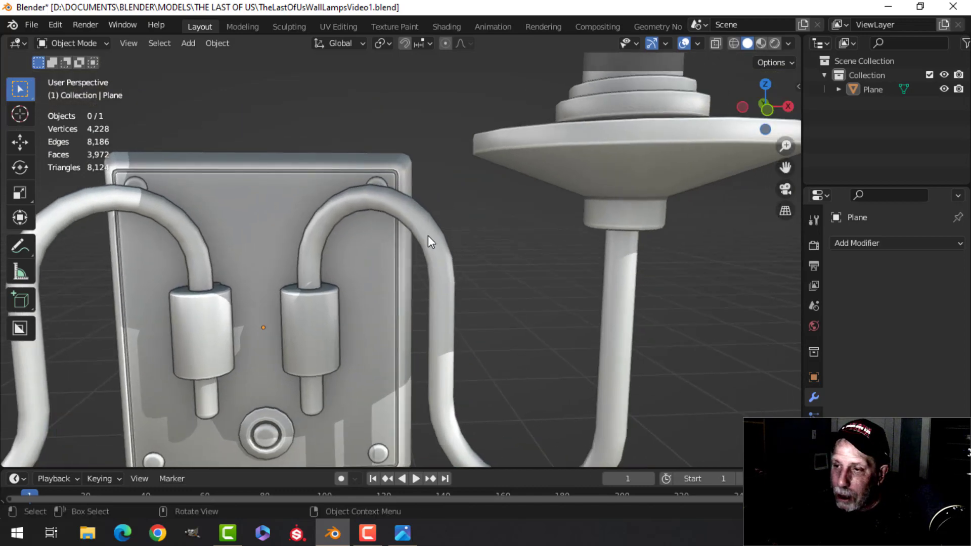
{"action": "scroll", "coordinate": [428, 235], "scroll_direction": "down", "scroll_amount": 4}
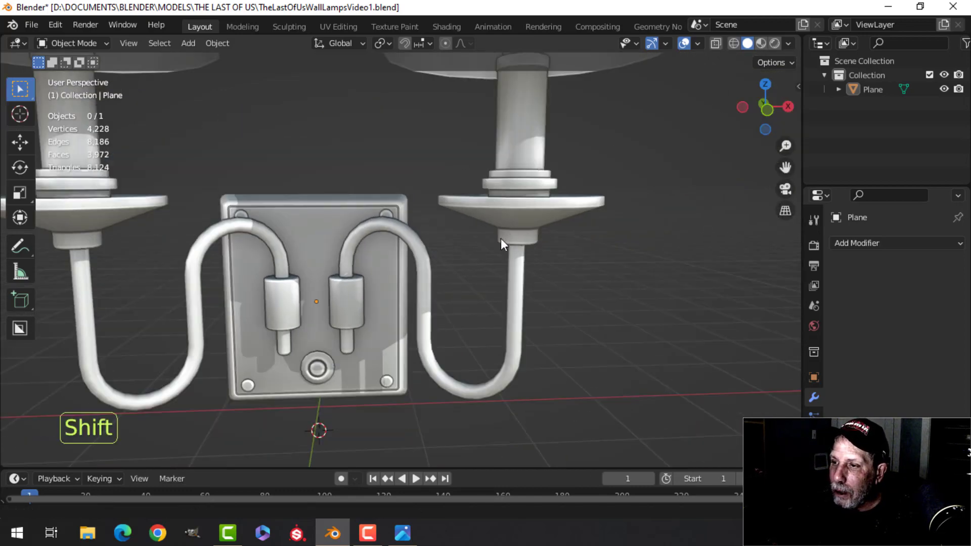
{"action": "middle_click_drag", "start_coordinate": [501, 238], "coordinate": [469, 272], "text": "shift"}
{"action": "scroll", "coordinate": [466, 275], "scroll_direction": "up", "scroll_amount": 4}
{"action": "scroll", "coordinate": [390, 293], "scroll_direction": "down", "scroll_amount": 4}
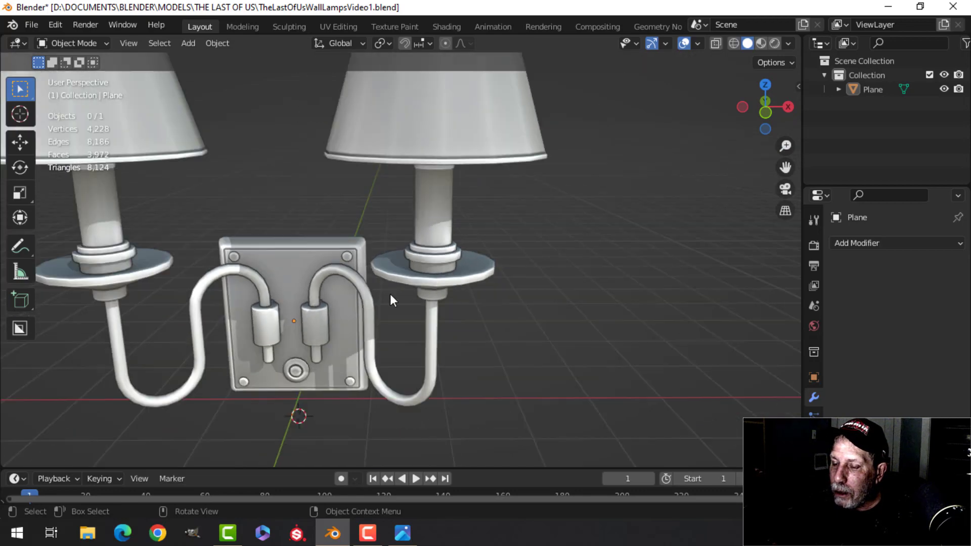
{"action": "scroll", "coordinate": [308, 271], "scroll_direction": "up", "scroll_amount": 5}
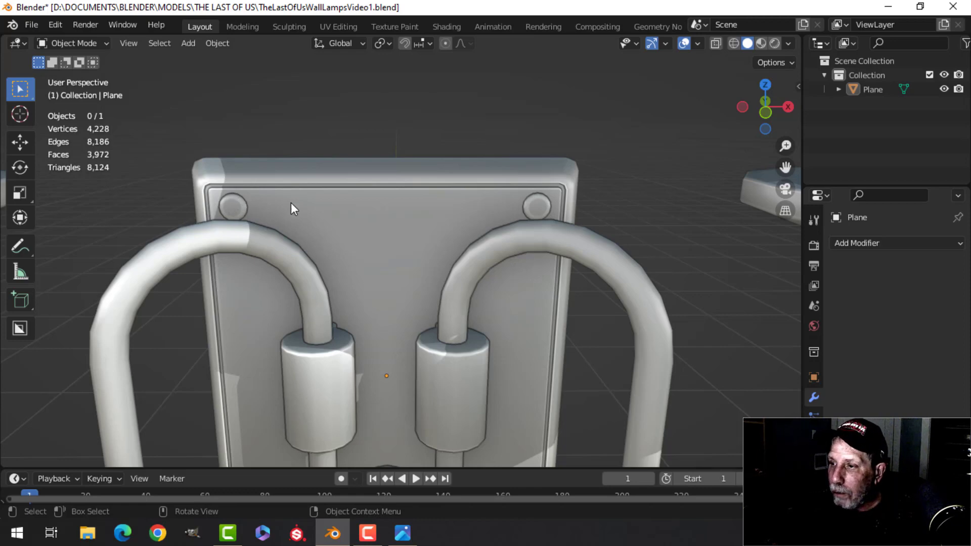
{"action": "scroll", "coordinate": [209, 219], "scroll_direction": "down", "scroll_amount": 4}
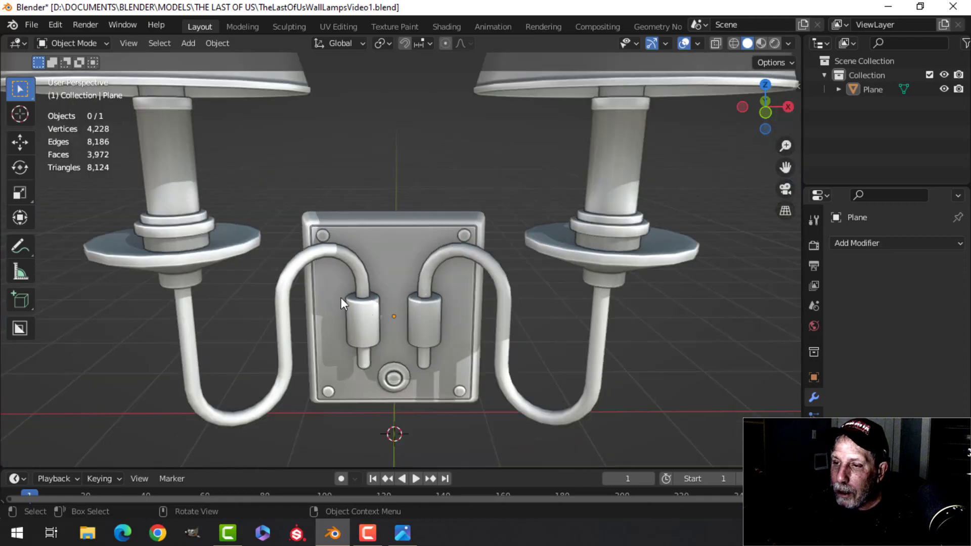
{"action": "middle_click_drag", "start_coordinate": [373, 298], "coordinate": [397, 251], "text": "shift"}
{"action": "scroll", "coordinate": [379, 245], "scroll_direction": "down", "scroll_amount": 2}
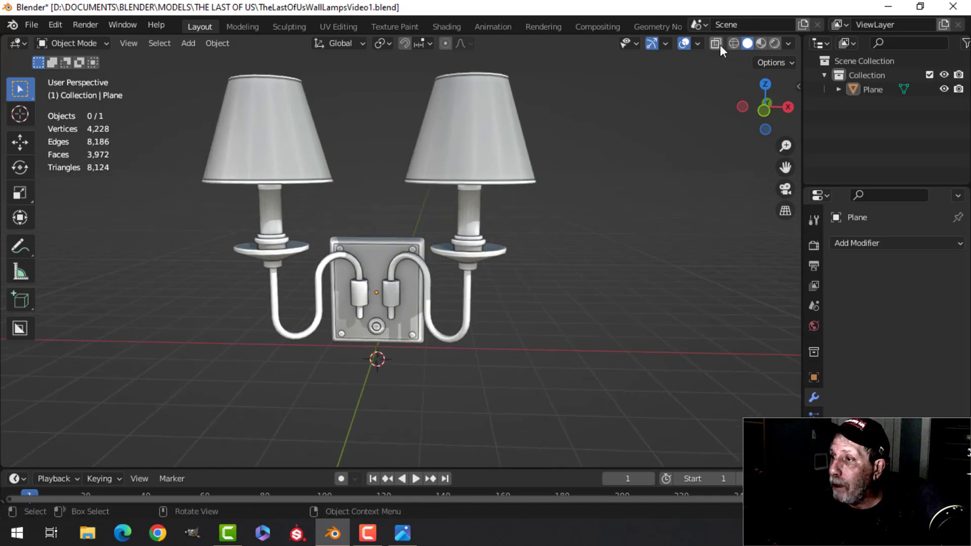
Step: Turn on the Face Orientation overlay to check the lamp's normals
{"action": "left_click", "coordinate": [698, 44]}
{"action": "left_click", "coordinate": [632, 302]}
{"action": "scroll", "coordinate": [376, 261], "scroll_direction": "down", "scroll_amount": 1}
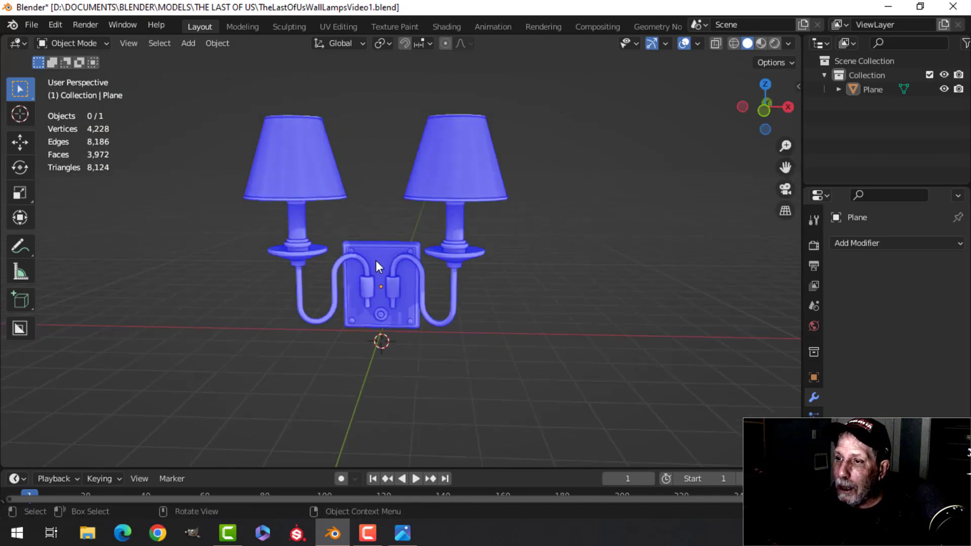
Step: Turn off the Statistics and Face Orientation overlays and view the lamp at an angle
{"action": "left_click", "coordinate": [698, 44]}
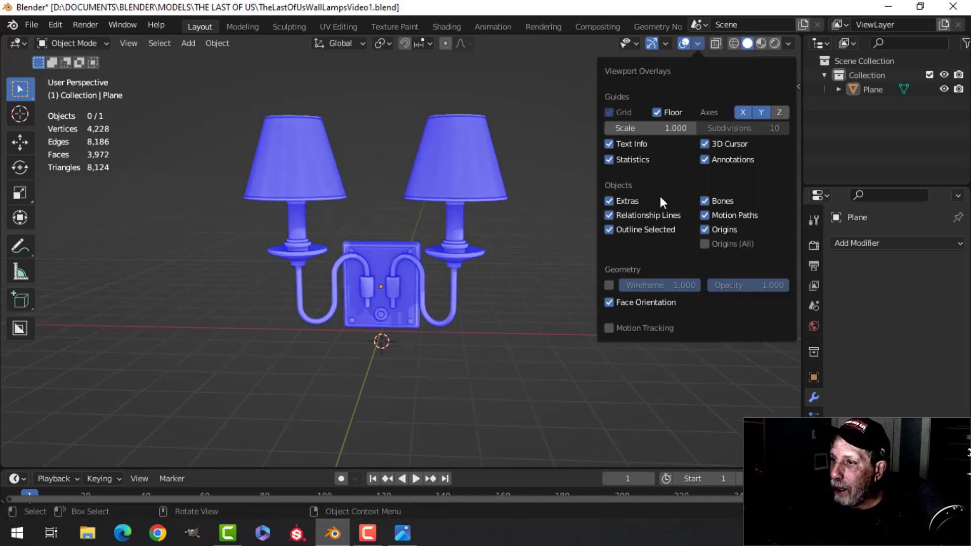
{"action": "left_click", "coordinate": [624, 160]}
{"action": "left_click", "coordinate": [635, 303]}
{"action": "middle_click_drag", "start_coordinate": [338, 249], "coordinate": [329, 263], "text": "shift"}
{"action": "middle_click_drag", "start_coordinate": [329, 263], "coordinate": [234, 268]}
{"action": "scroll", "coordinate": [409, 271], "scroll_direction": "up", "scroll_amount": 2}
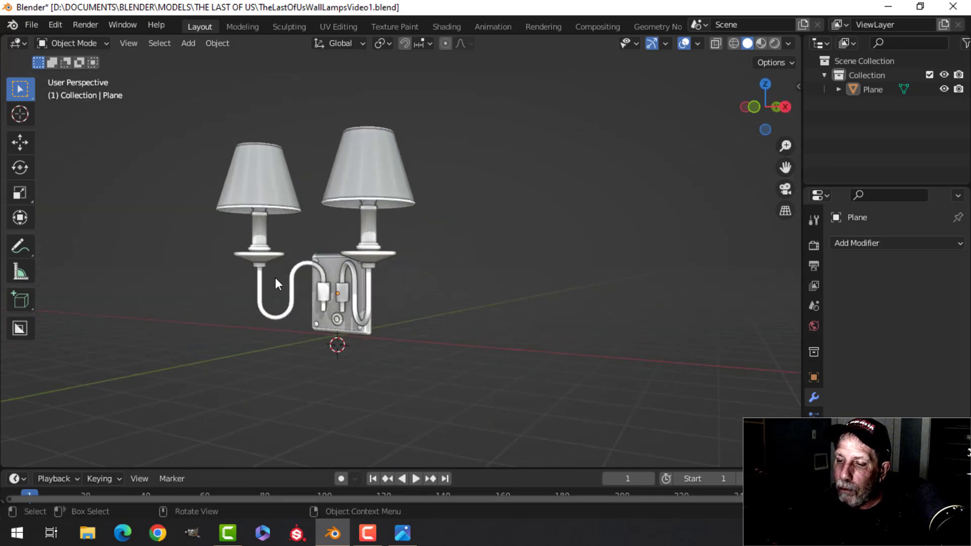
Step: Switch to the photo viewer and look over the room in the reference image room4.jpg once more
{"action": "left_click", "coordinate": [403, 533]}
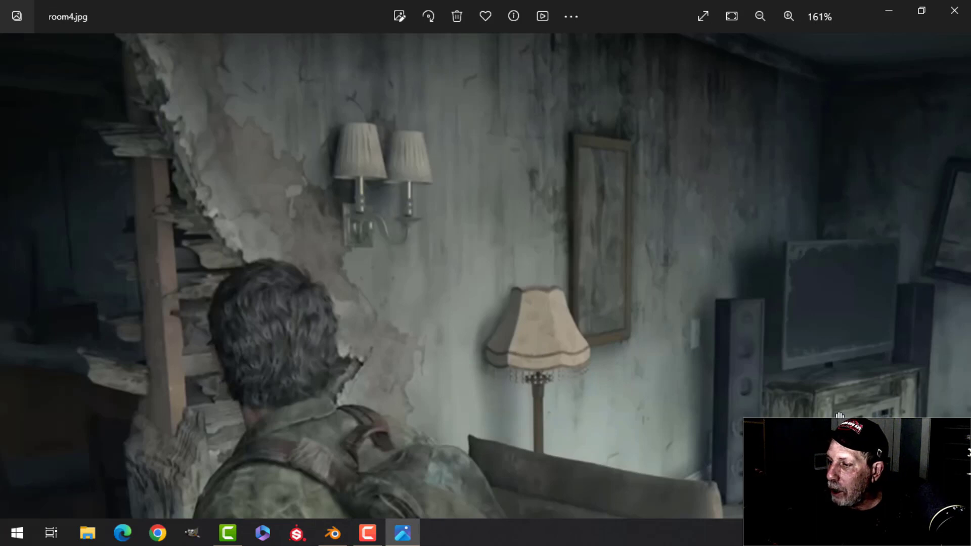
{"action": "scroll", "coordinate": [483, 306], "scroll_direction": "down", "scroll_amount": 1}
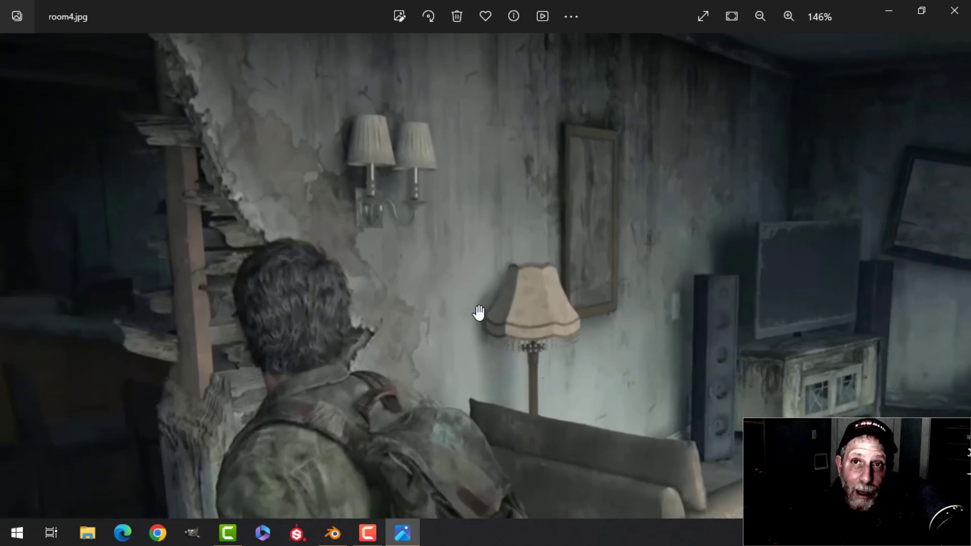
{"action": "left_click_drag", "start_coordinate": [473, 308], "coordinate": [475, 300]}
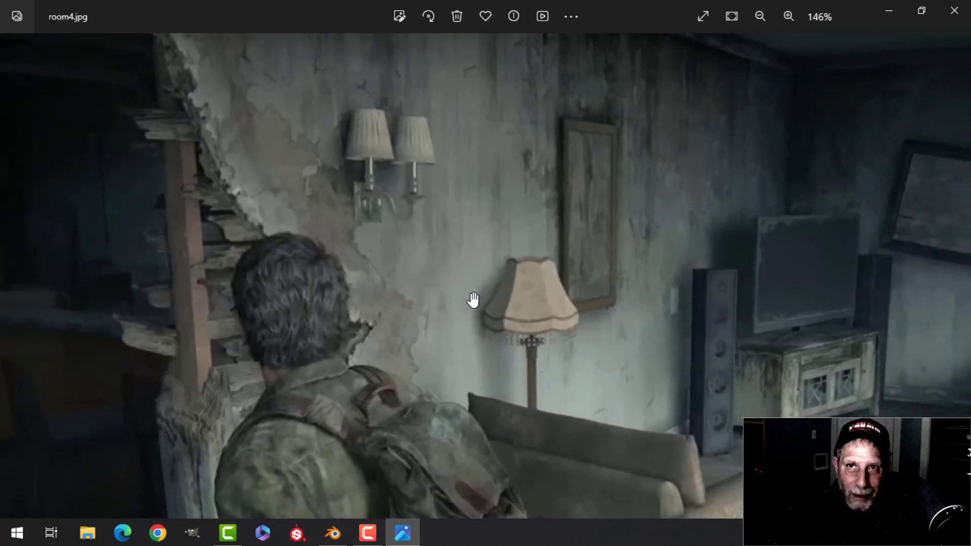